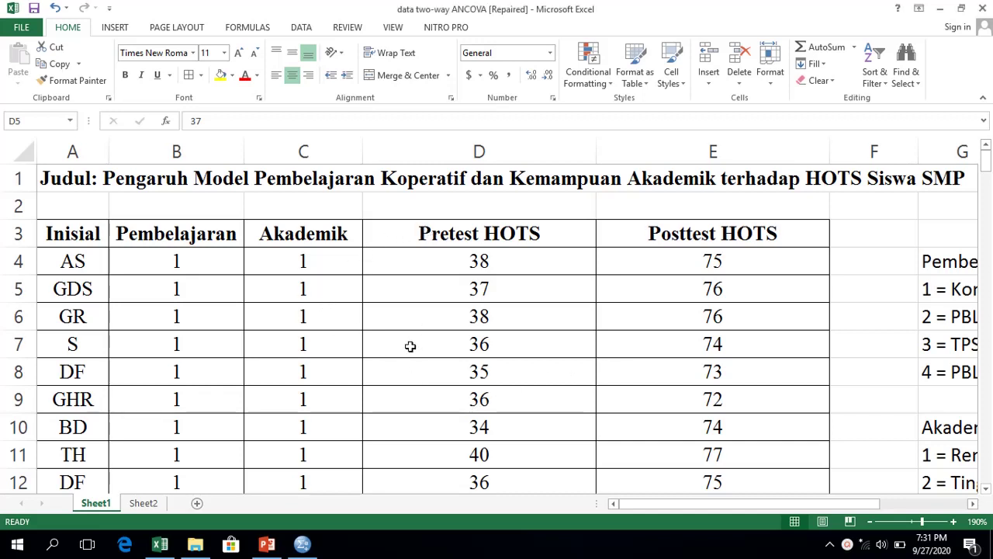
# - Examine the Pretest HOTS and Posttest HOTS columns of the student data table on Sheet1
pyautogui.click(701, 232)
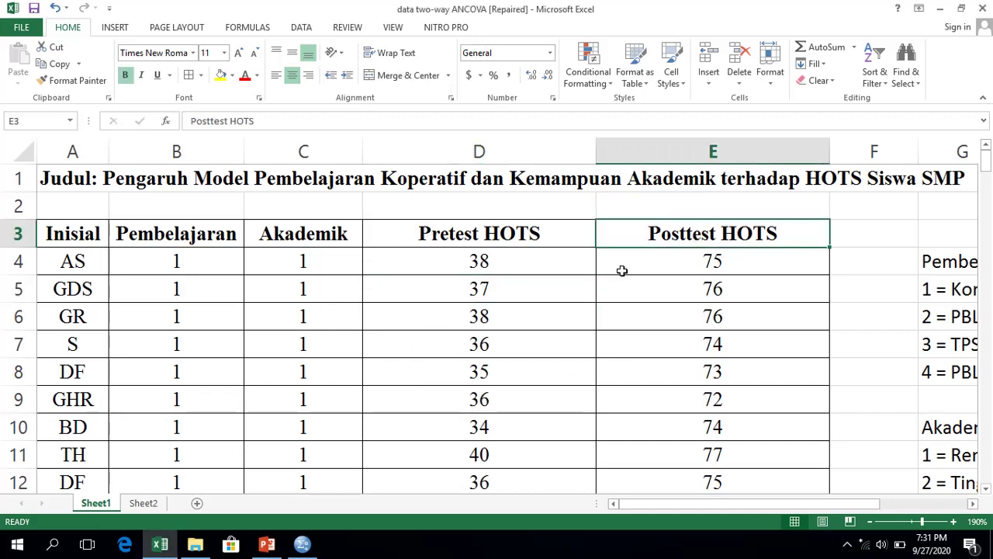
pyautogui.click(518, 226)
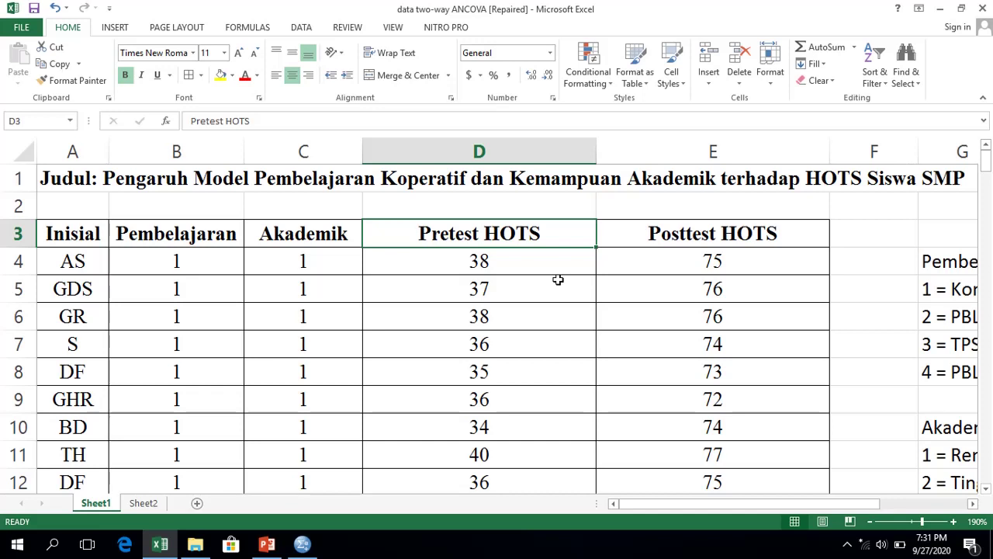
pyautogui.click(712, 232)
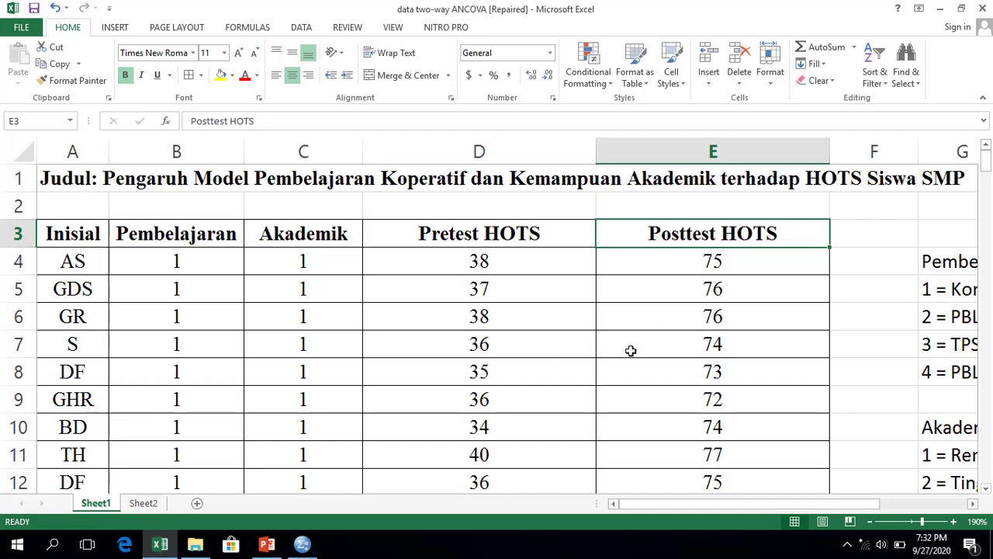
pyautogui.click(542, 152)
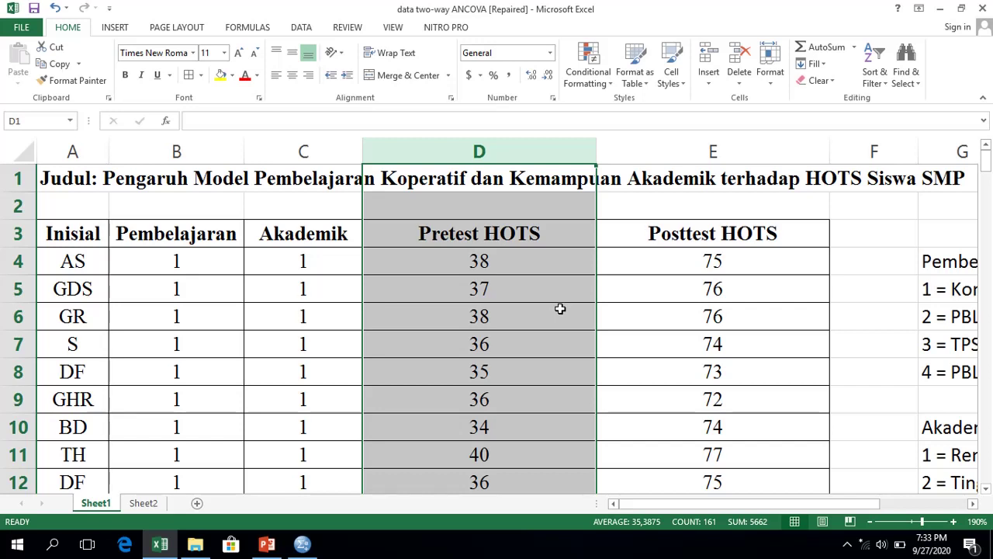
pyautogui.click(560, 308)
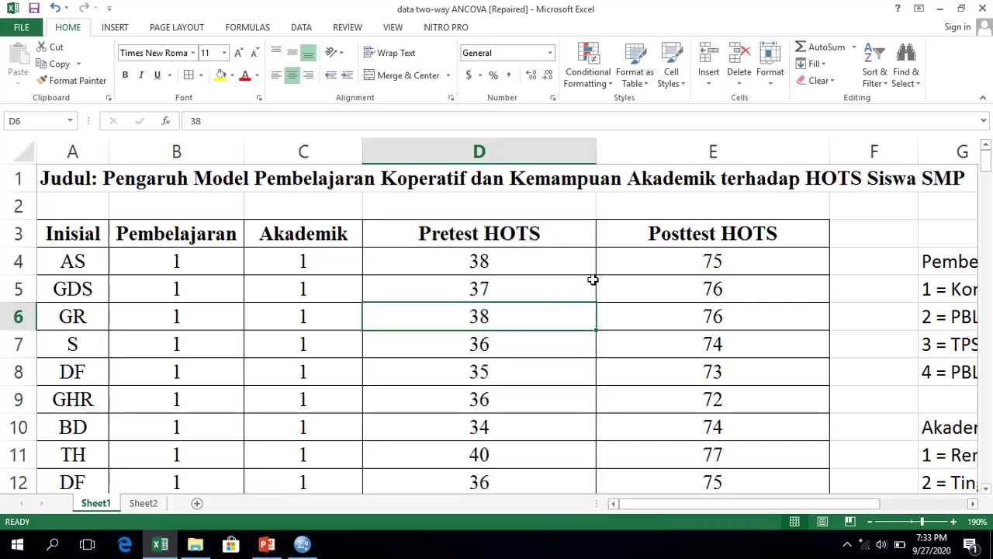
# - Examine the Pembelajaran variable and read the legend explaining its four numeric group codes
pyautogui.click(222, 235)
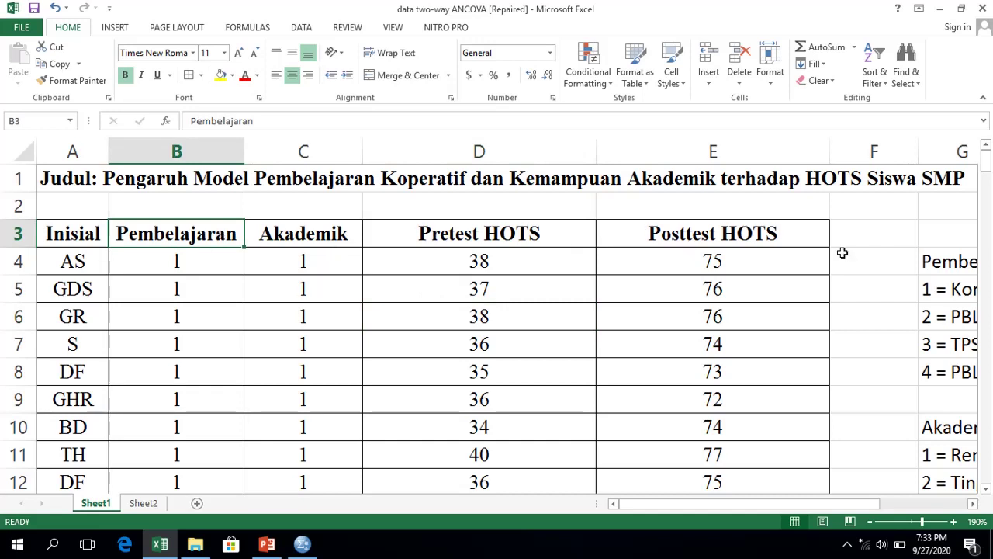
pyautogui.click(931, 254)
pyautogui.press('Right')
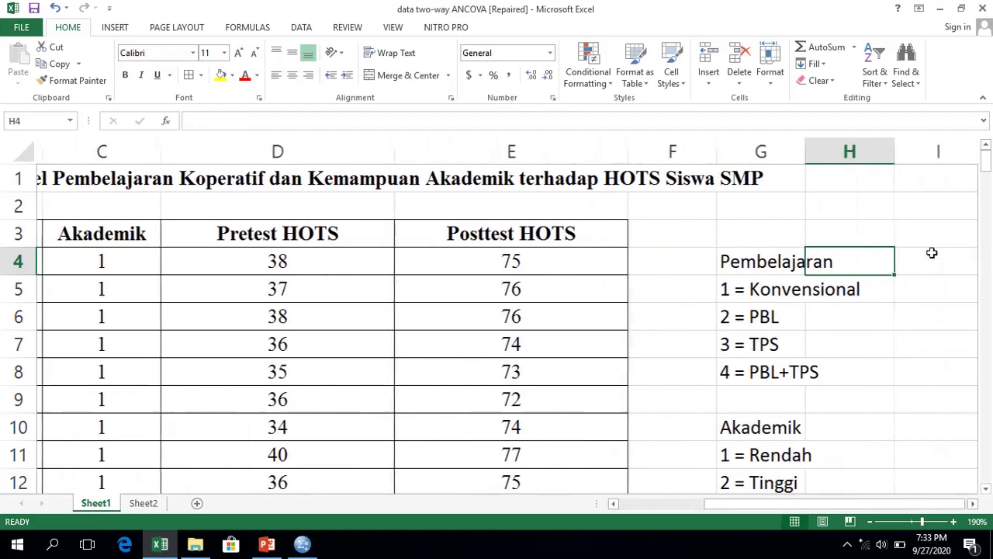
pyautogui.press('Left')
pyautogui.press('Down')
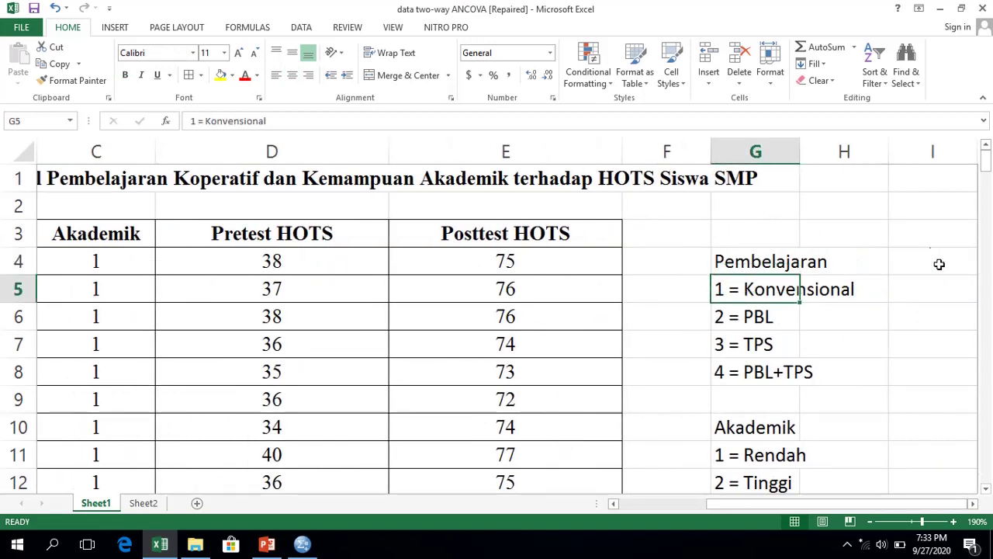
pyautogui.click(850, 340)
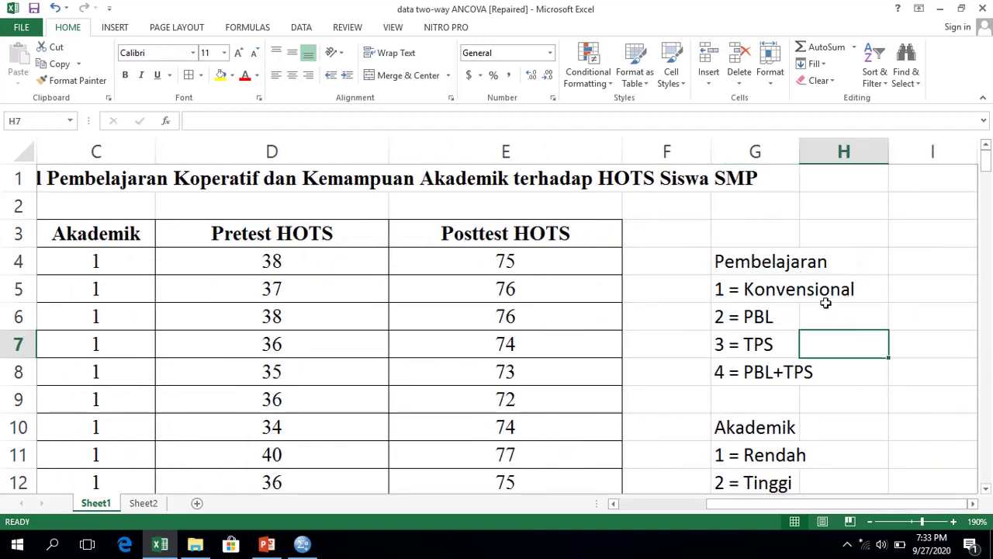
pyautogui.click(774, 315)
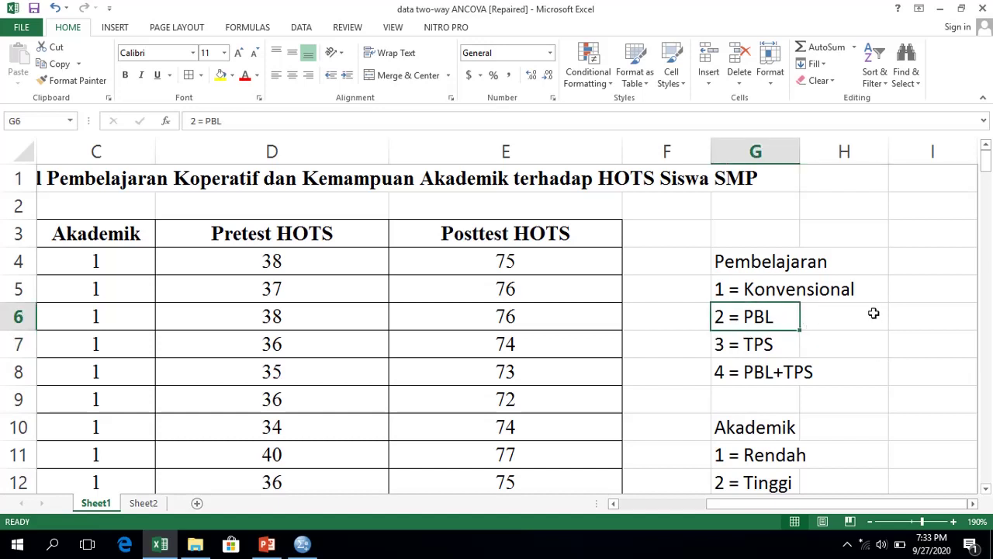
pyautogui.click(759, 346)
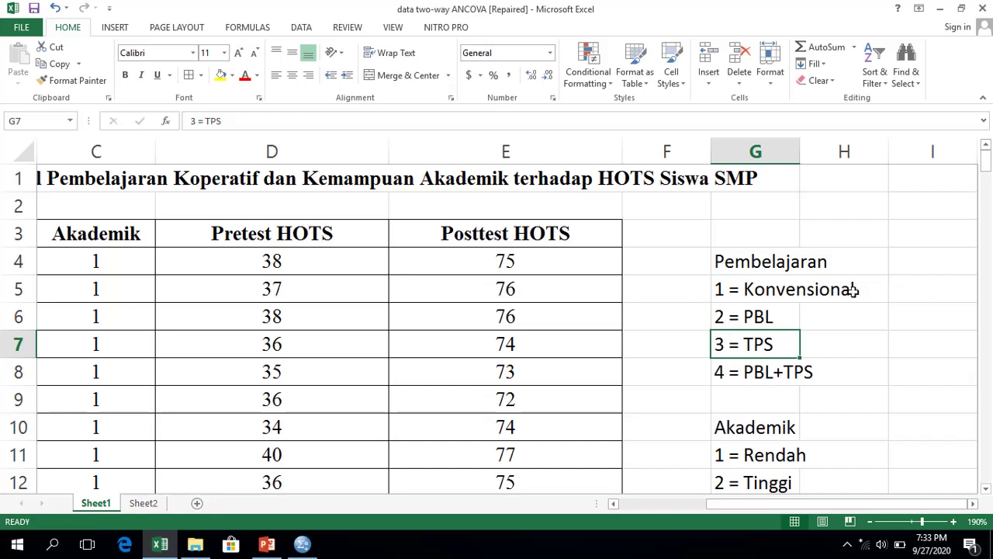
pyautogui.click(783, 392)
pyautogui.click(798, 375)
pyautogui.click(890, 364)
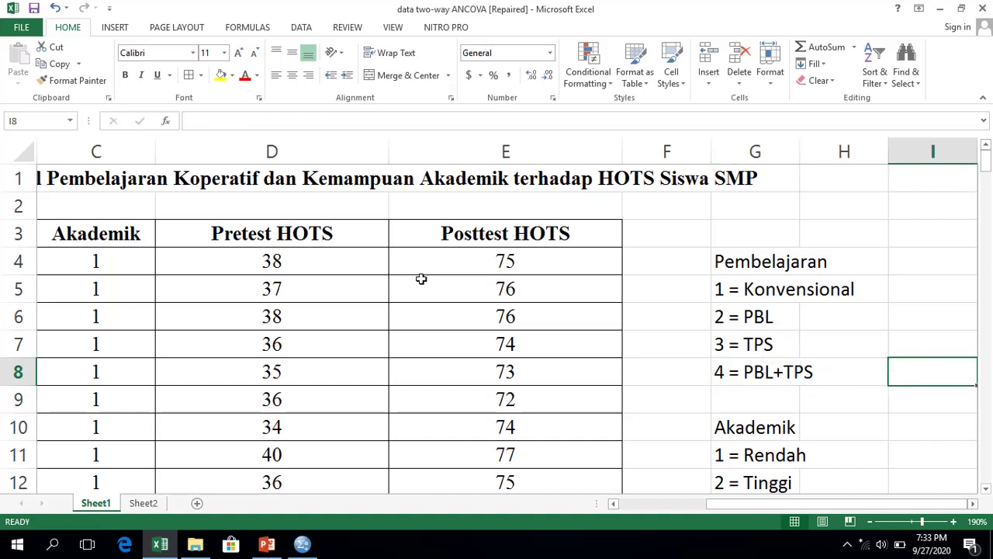
# - Examine the Akademik variable and the legend explaining its two numeric ability codes
pyautogui.click(130, 239)
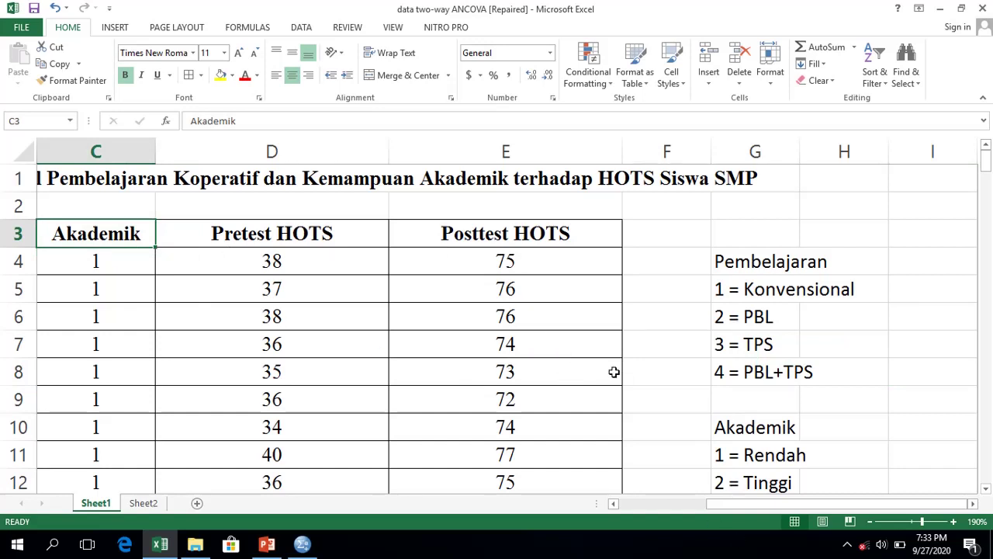
pyautogui.click(734, 454)
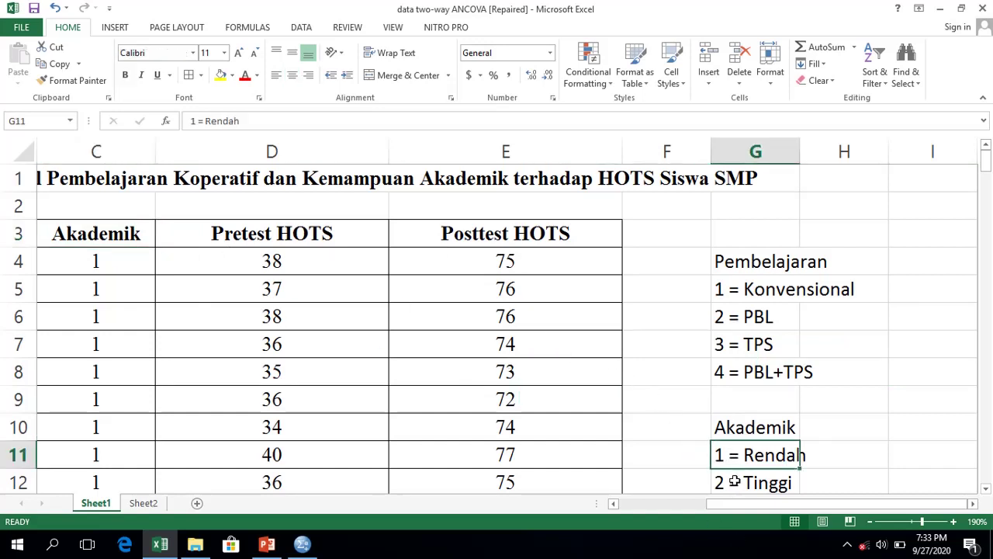
pyautogui.click(735, 480)
pyautogui.press('Left')
pyautogui.press('Left')
pyautogui.press('Left')
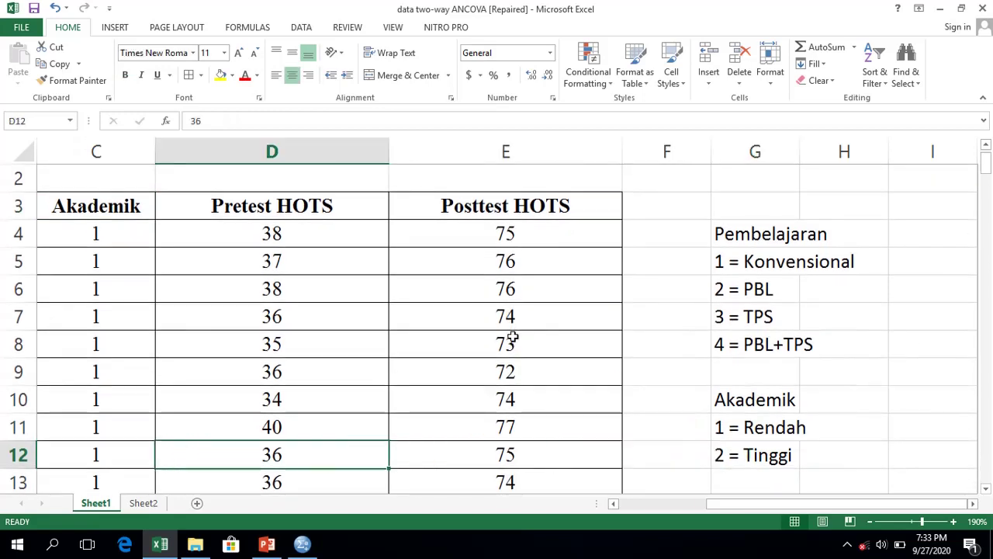
pyautogui.press('Left')
pyautogui.press('Left')
pyautogui.press('Left')
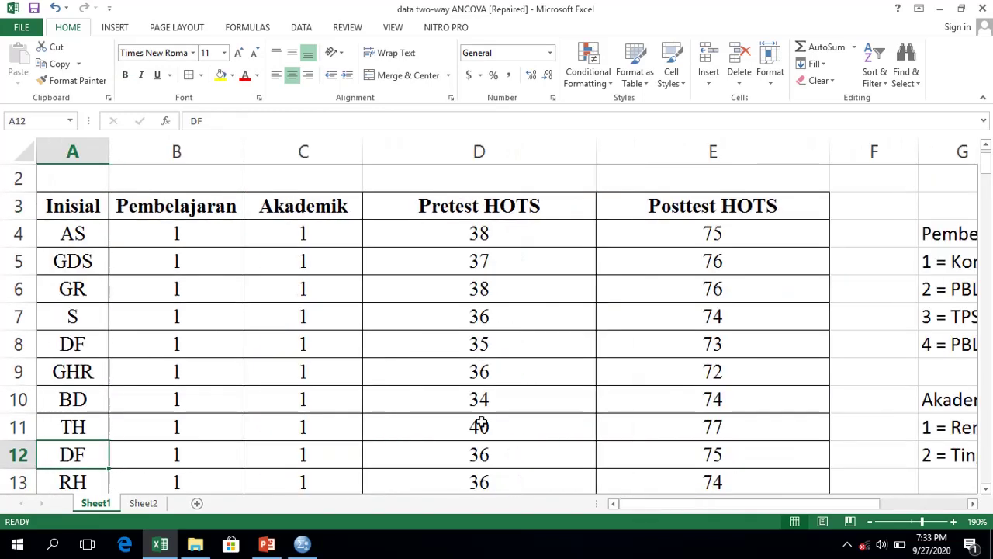
# - Review the data table from Pembelajaran through Posttest HOTS together with the headings of both code legends
pyautogui.scroll(1, 253, 366)
pyautogui.moveTo(168, 235); pyautogui.dragTo(666, 322)
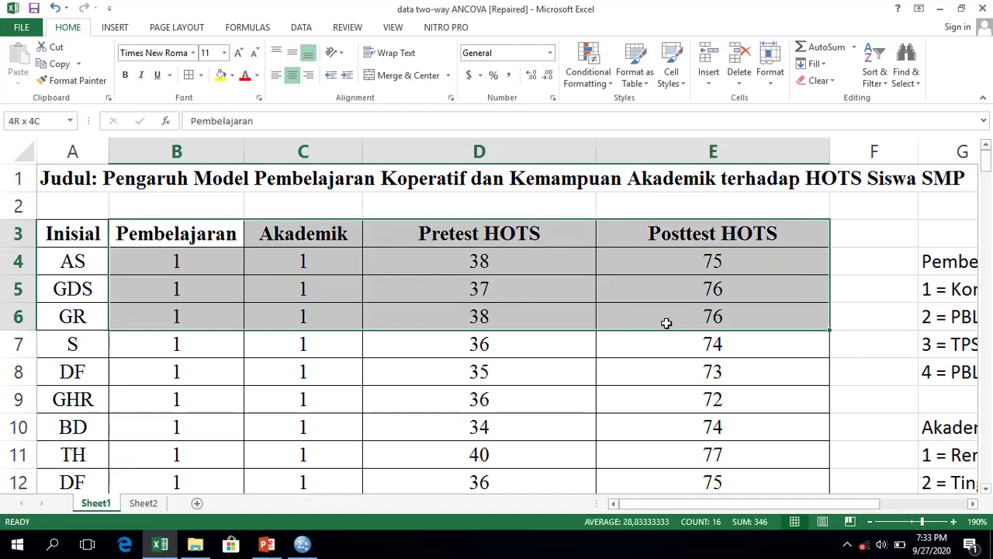
pyautogui.click(418, 375)
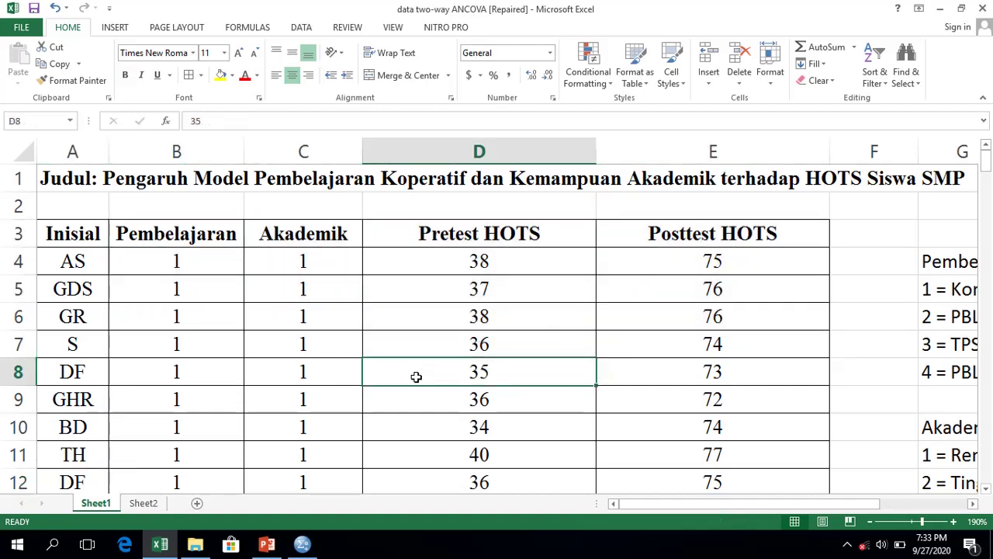
pyautogui.scroll(-7, 416, 376)
pyautogui.scroll(7, 411, 380)
pyautogui.click(929, 260)
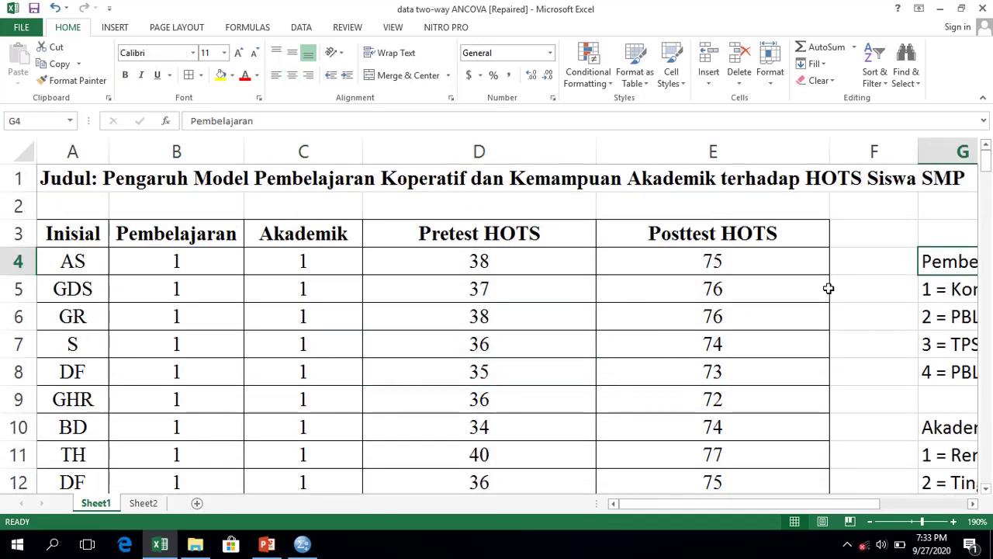
pyautogui.click(948, 442)
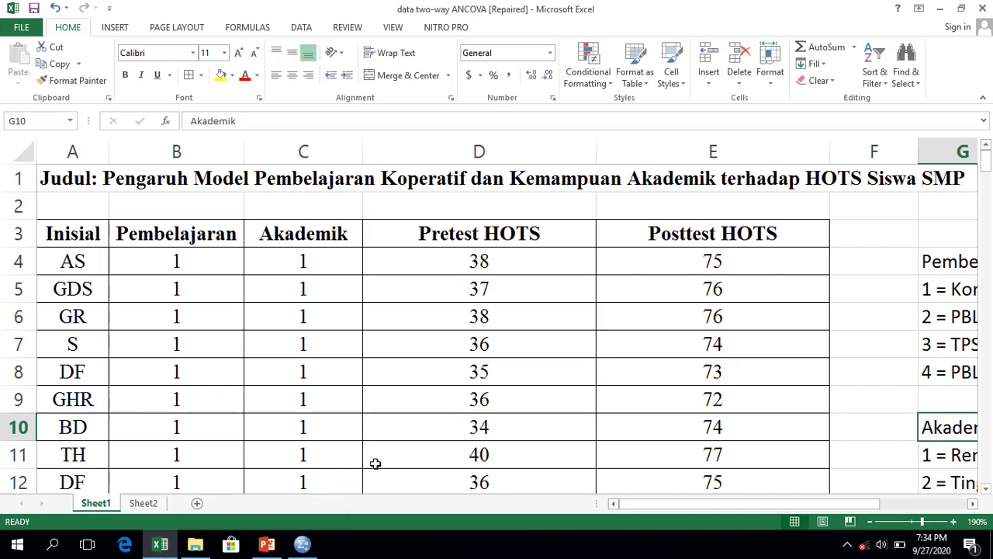
# - Switch to the SPSS Data Editor and float its window over the worksheet so the source column names stay readable
pyautogui.click(303, 546)
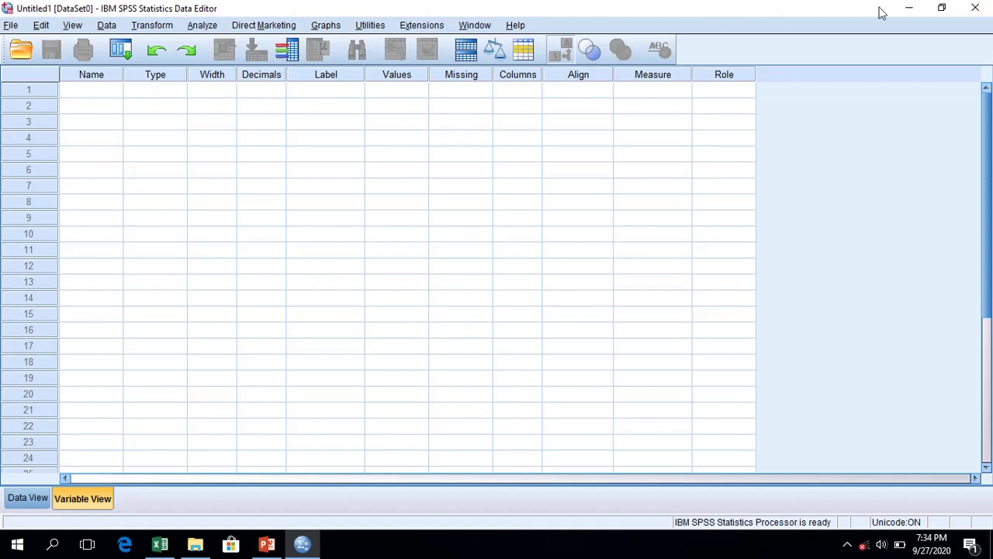
pyautogui.click(947, 14)
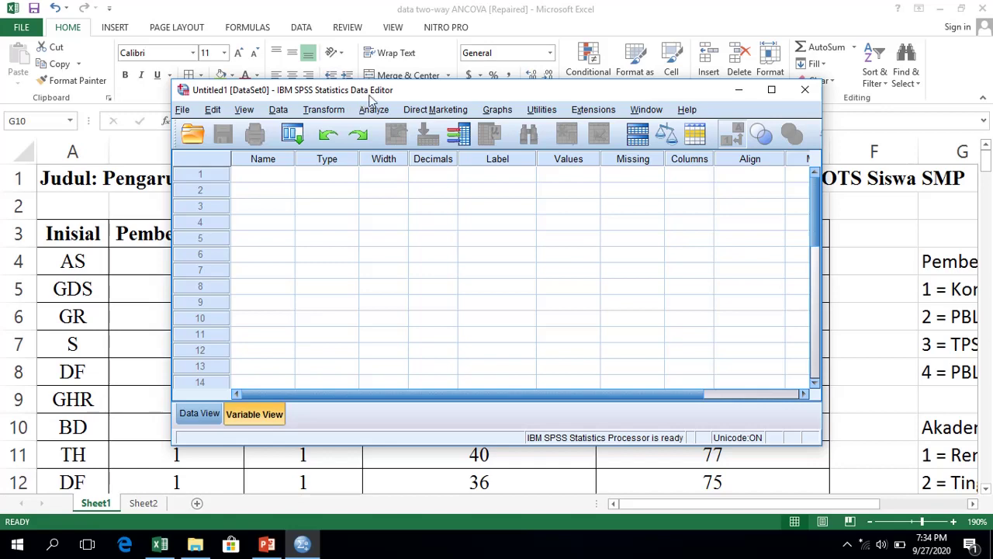
pyautogui.moveTo(359, 98); pyautogui.dragTo(471, 115)
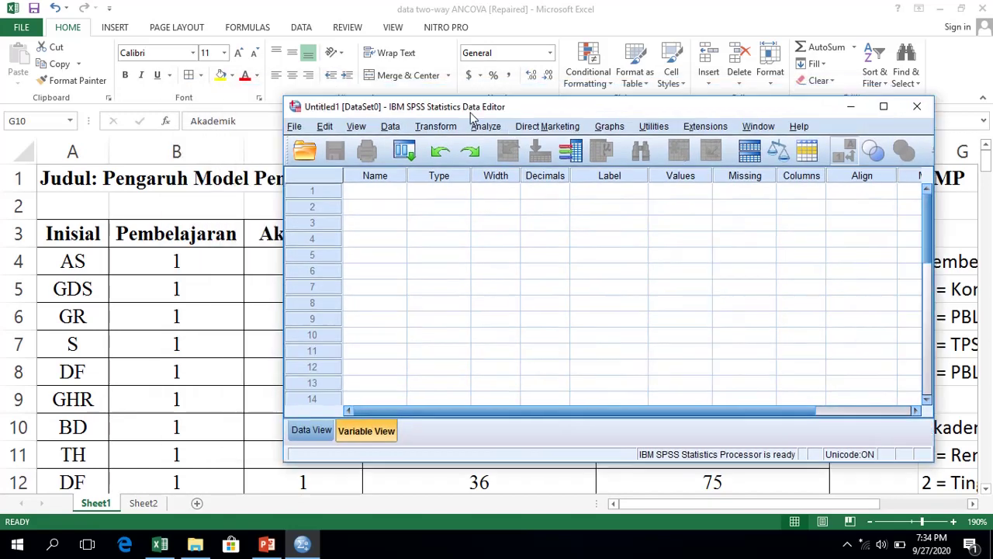
# - Define the first two variables in the variable list with the names Pembelajaran and akademik
pyautogui.click(371, 194)
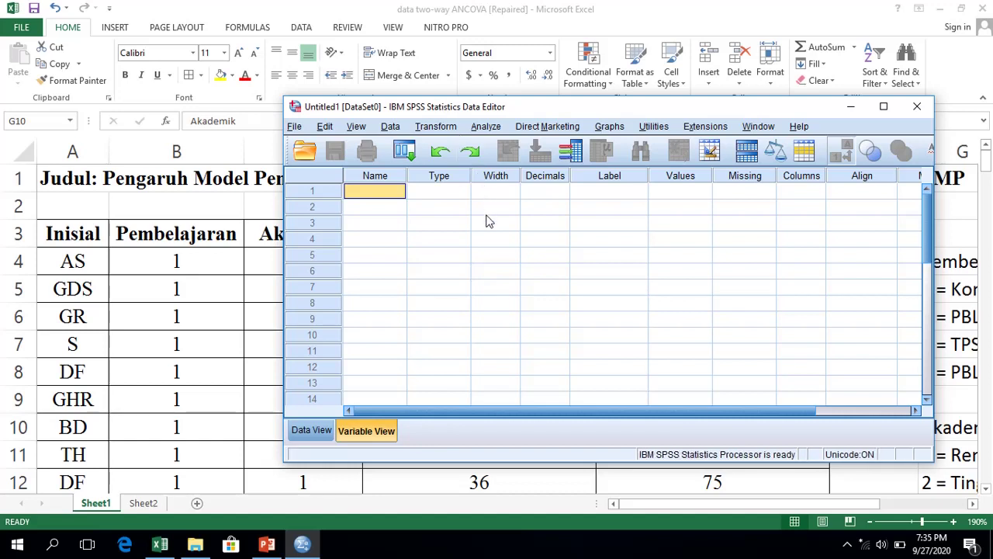
pyautogui.write('Pembelajaran')
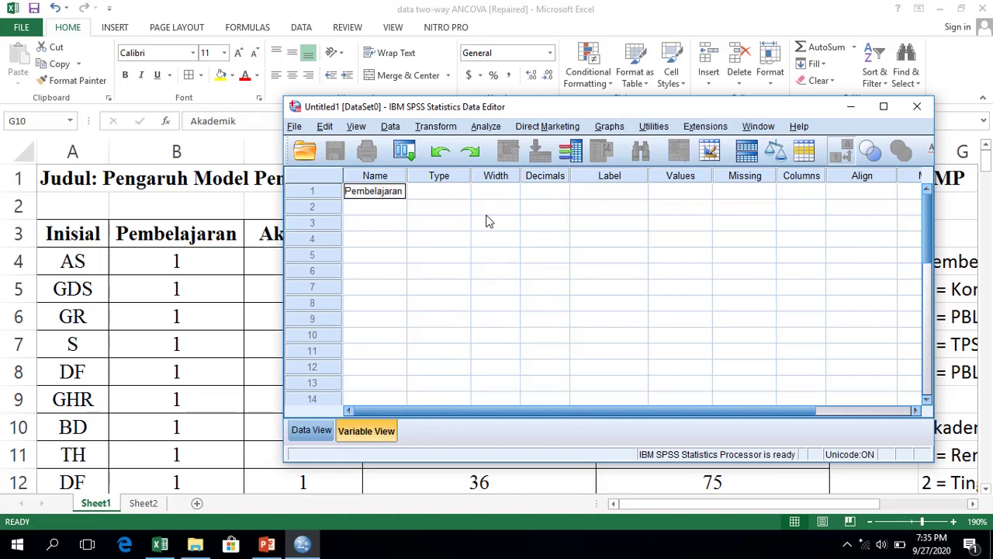
pyautogui.press('Return')
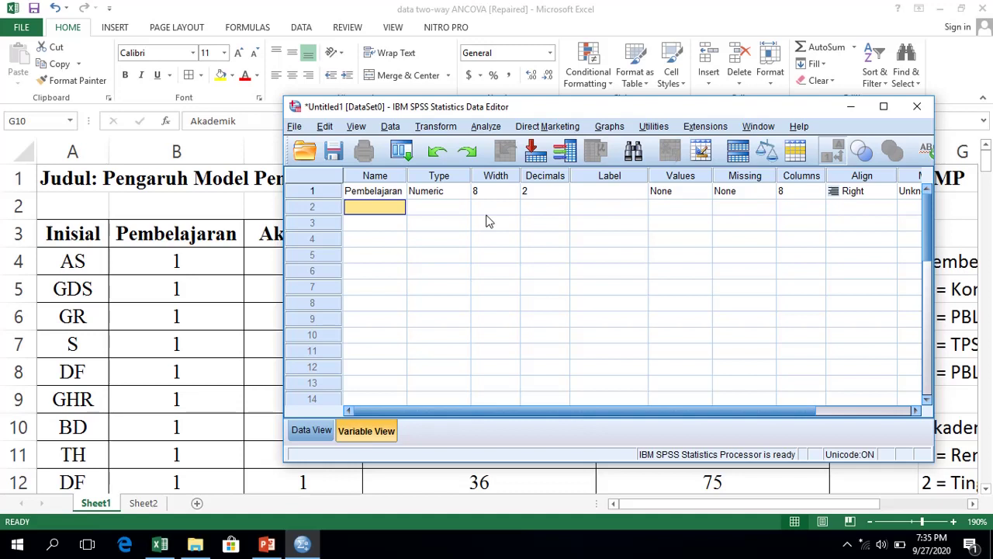
pyautogui.write('akademik')
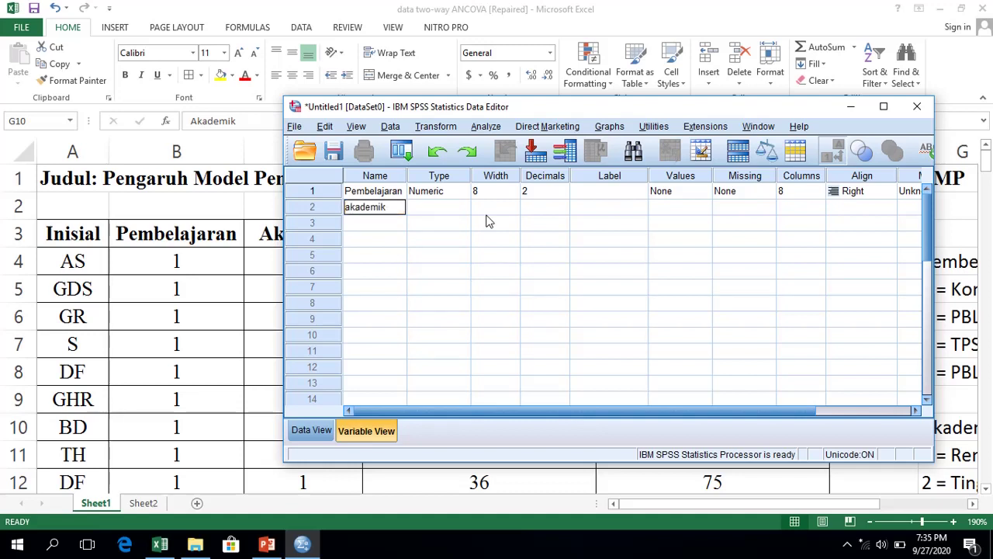
pyautogui.press('Return')
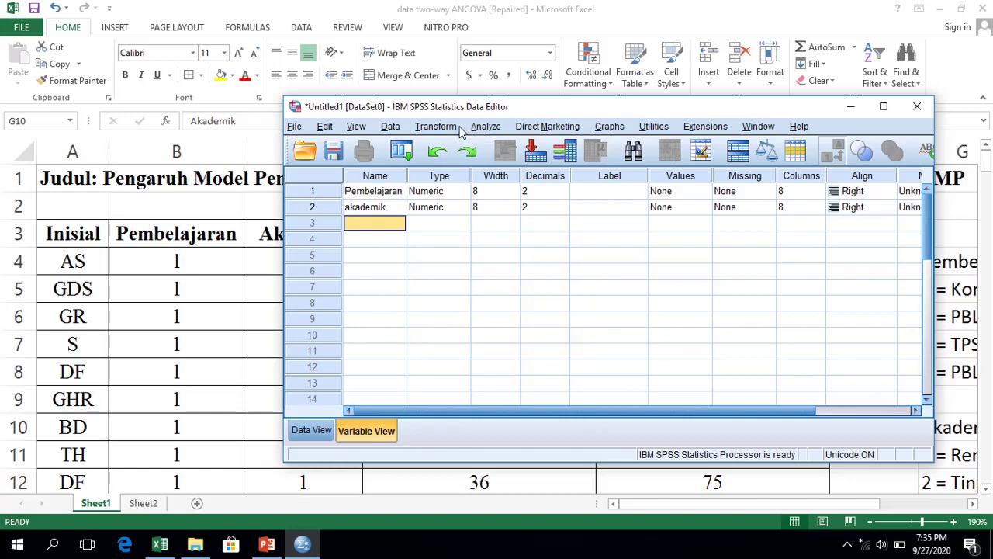
# - Add the pretest and posttest variables as the third and fourth entries, named XHOTS and YHOTS
pyautogui.moveTo(455, 116)
pyautogui.mouseDown()
pyautogui.moveTo(602, 107)
pyautogui.moveTo(570, 269)
pyautogui.moveTo(539, 179)
pyautogui.moveTo(443, 104)
pyautogui.mouseUp()
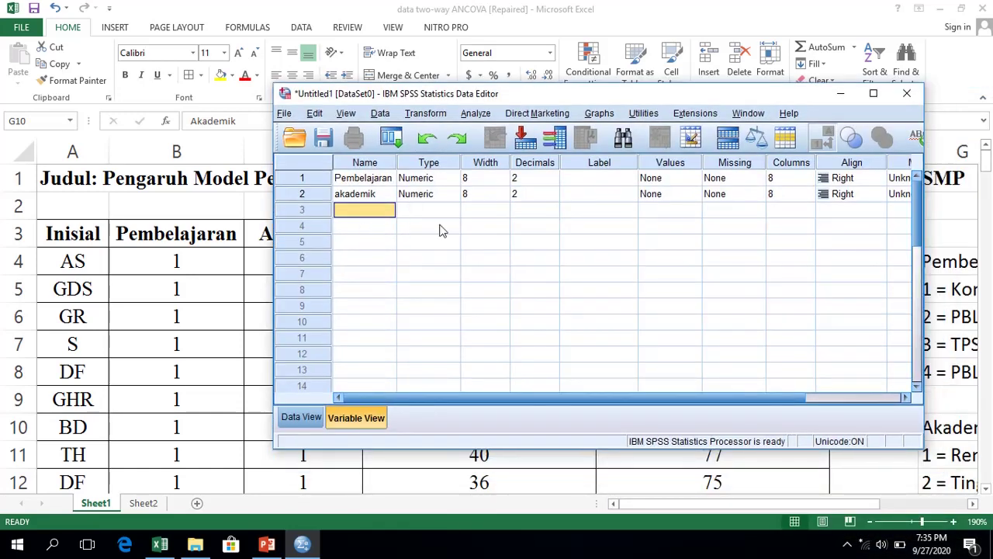
pyautogui.write('XHOTS')
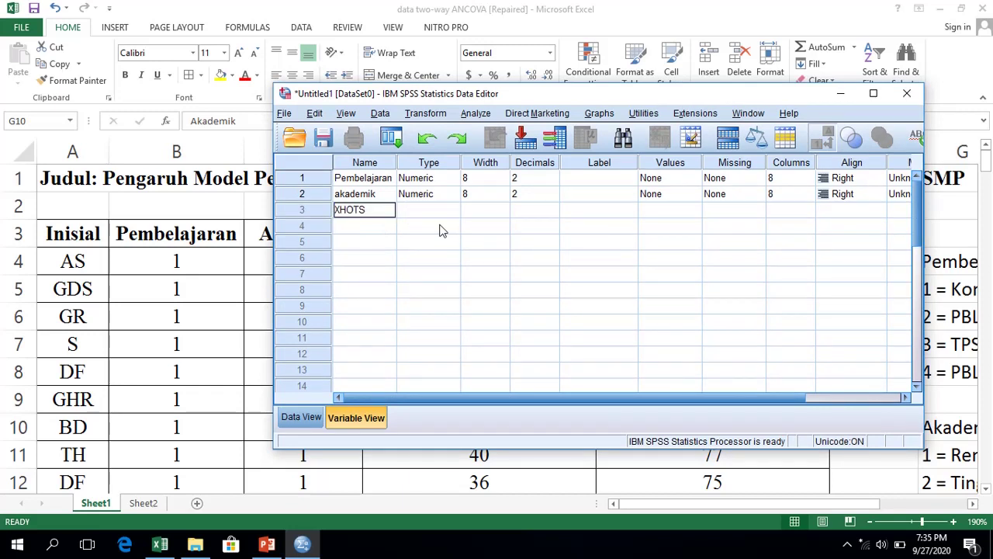
pyautogui.press('Return')
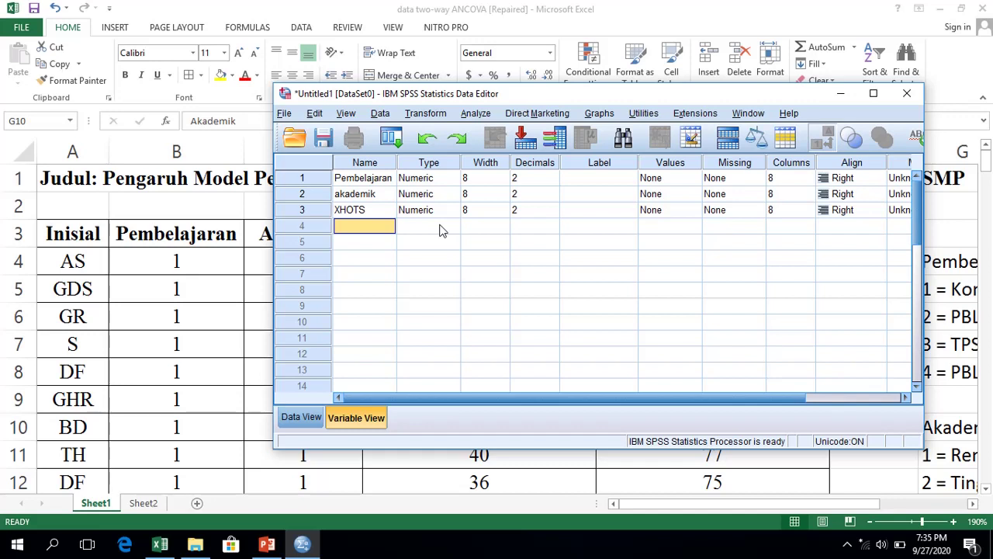
pyautogui.write('YHOTS')
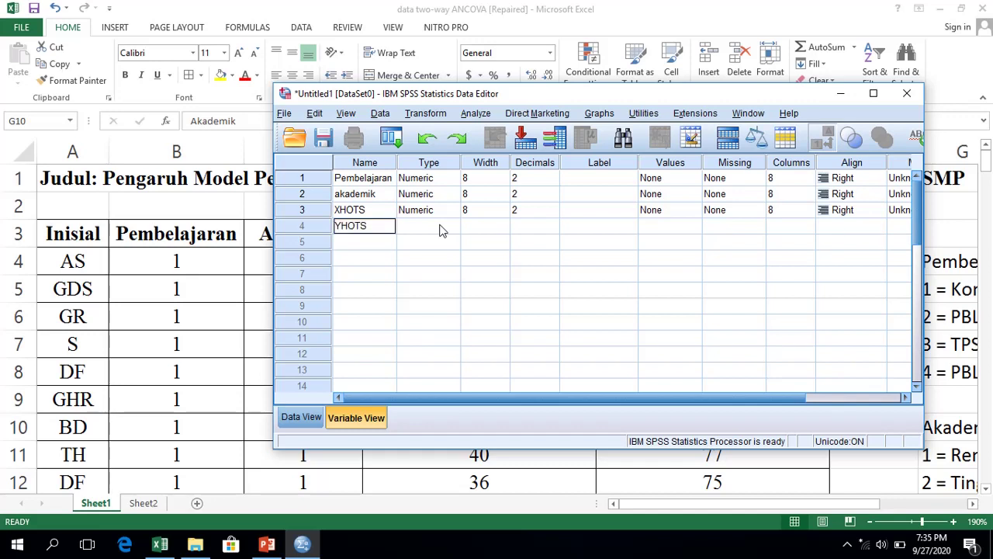
pyautogui.press('Return')
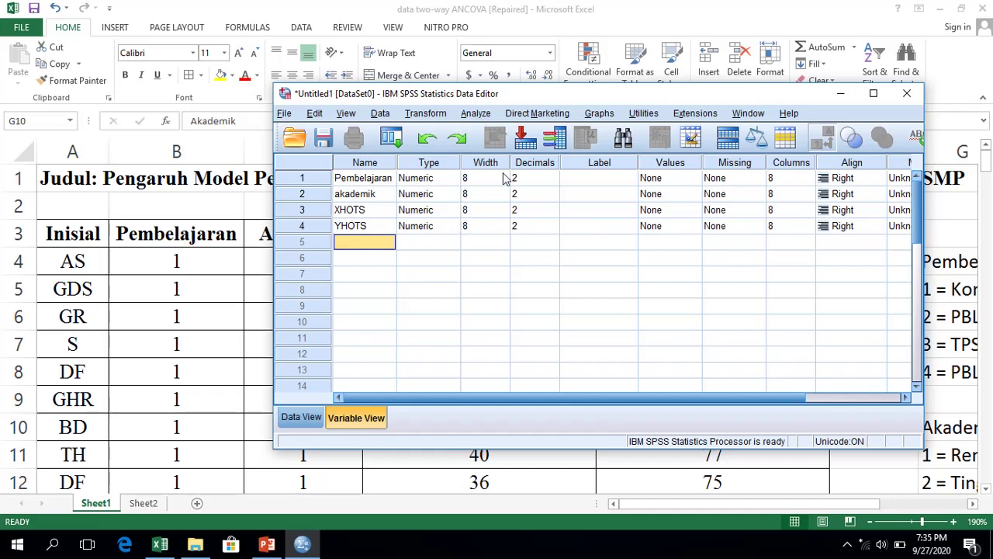
# - Label the Pembelajaran variable "Model pembelajaran" and the akademik variable "tingkat akademik"
pyautogui.click(598, 167)
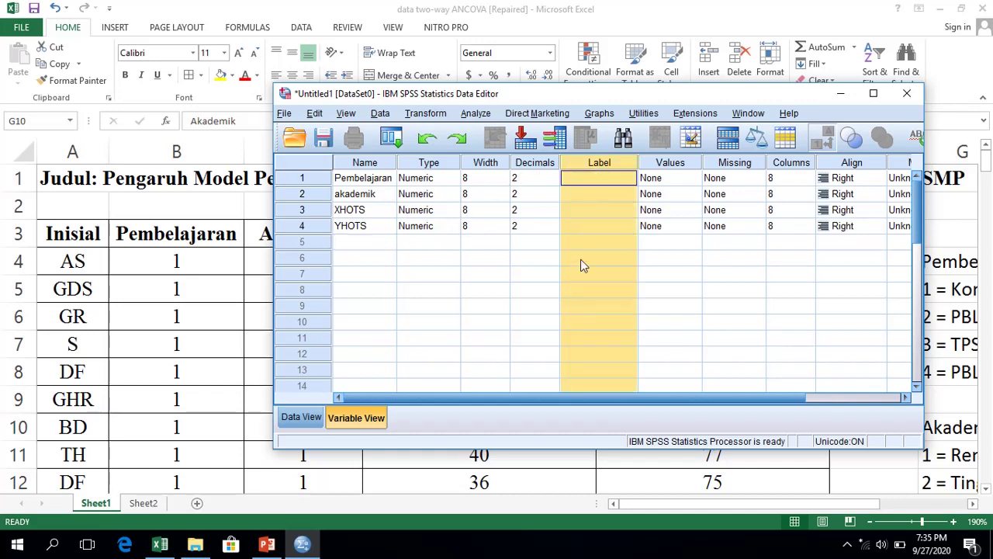
pyautogui.click(596, 208)
pyautogui.click(587, 180)
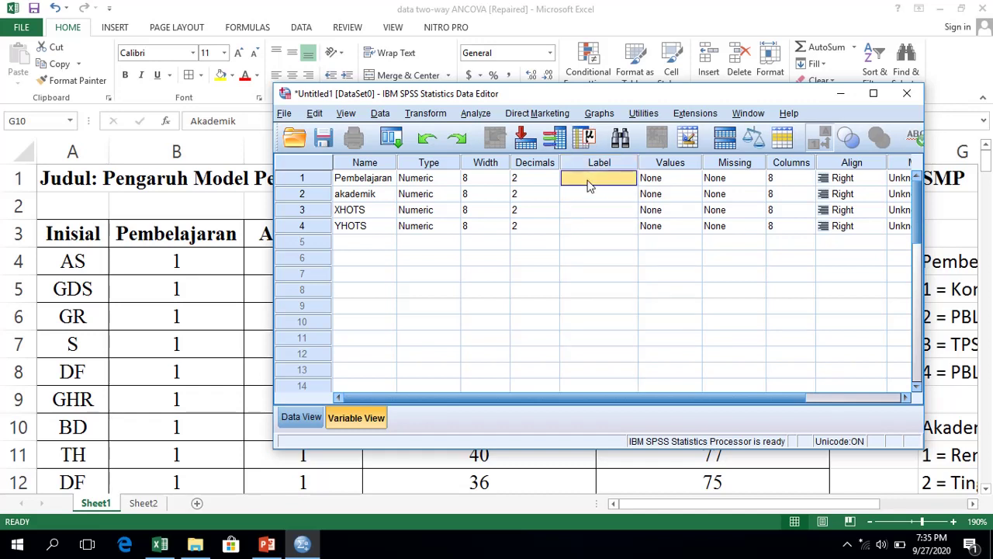
pyautogui.write('Model pembelajaran')
pyautogui.press('Return')
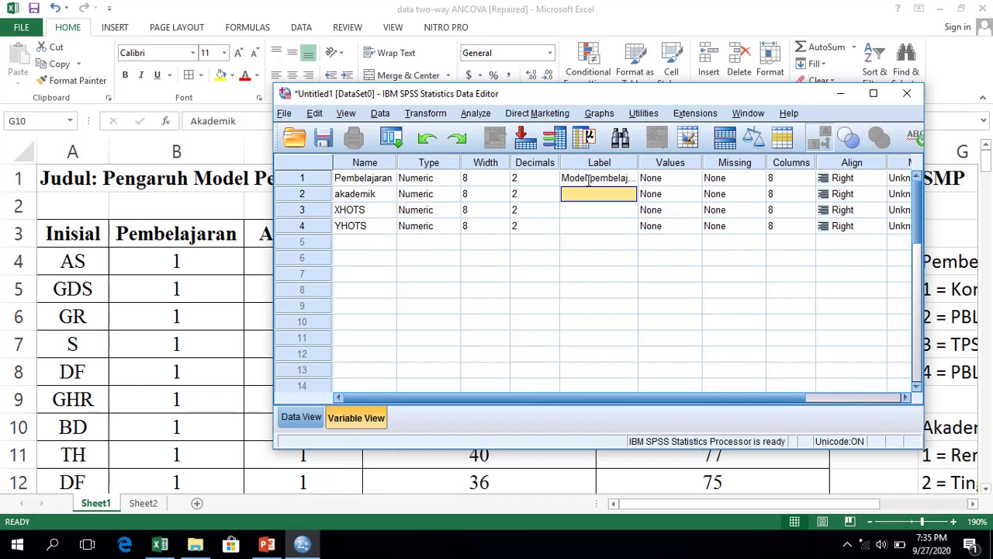
pyautogui.write('tingkat akademik')
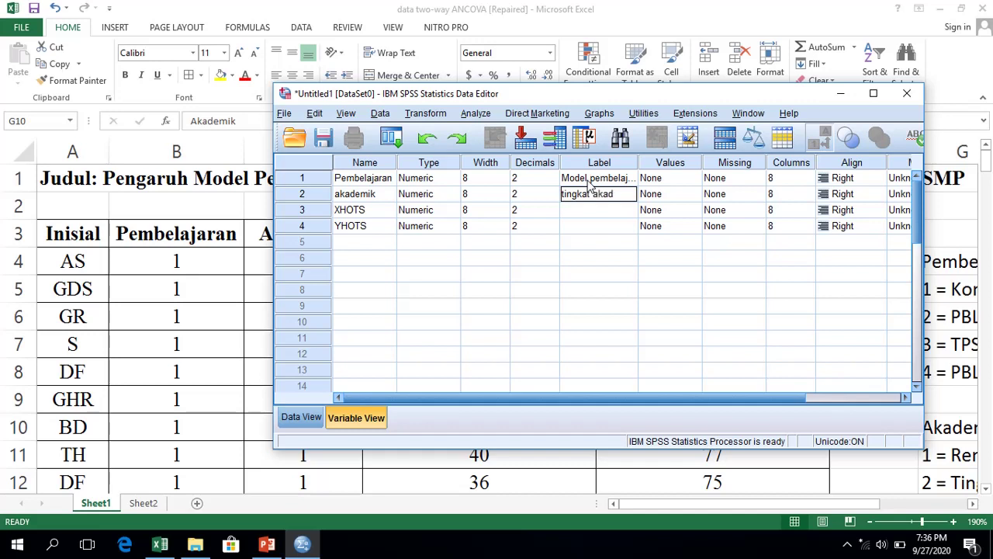
pyautogui.press('Return')
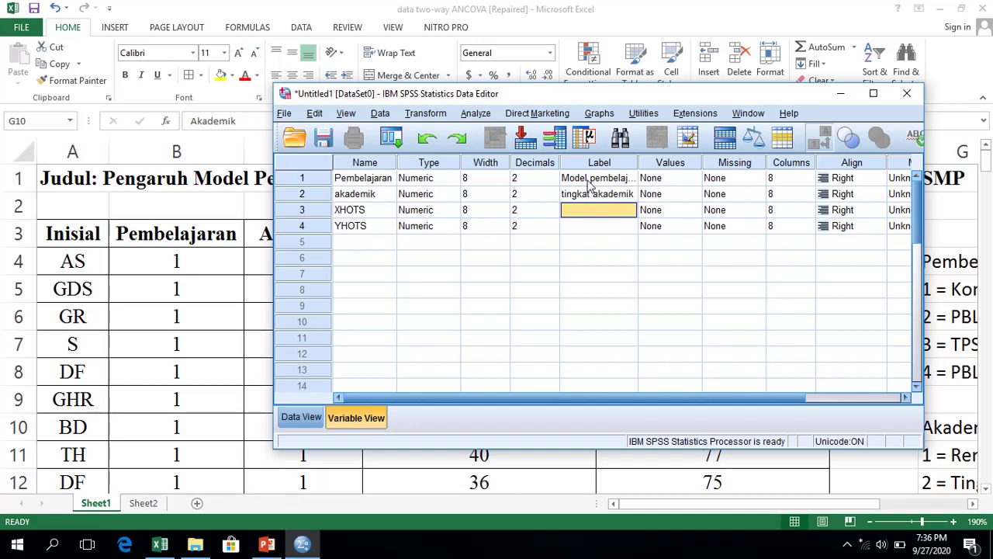
# - Label the XHOTS variable "Pretest HOTS" and the YHOTS variable "Posttest HOTS"
pyautogui.write('P')
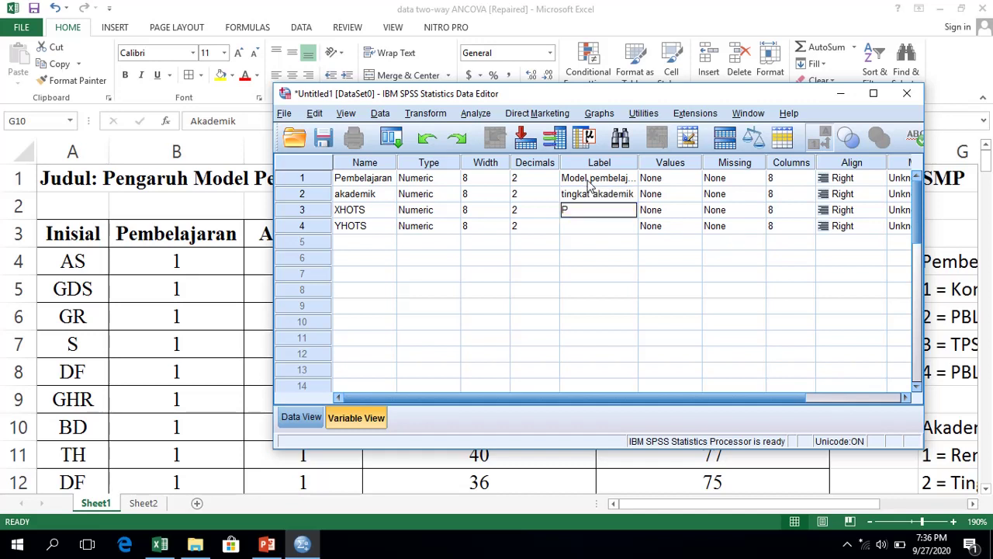
pyautogui.write('retest HOTS')
pyautogui.press('Return')
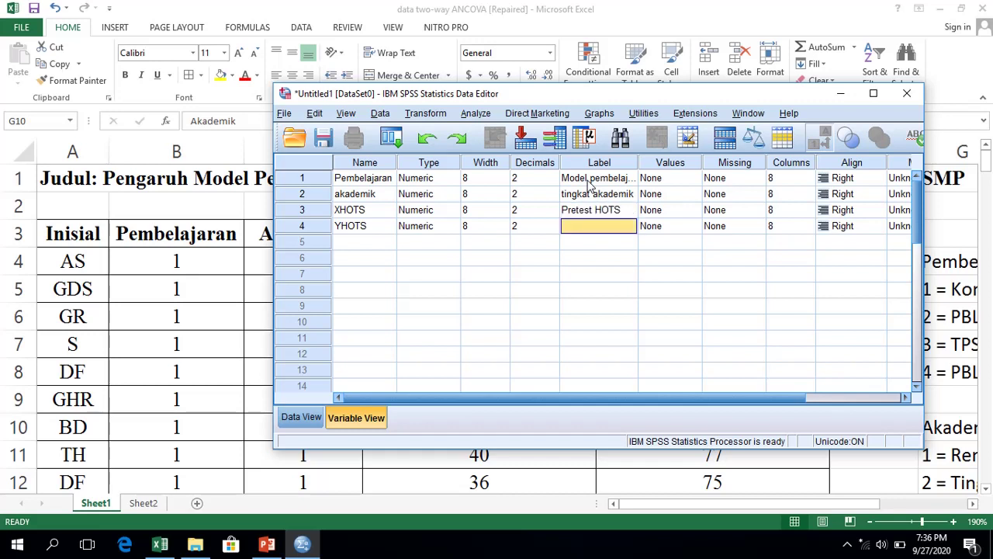
pyautogui.write('Posttest H')
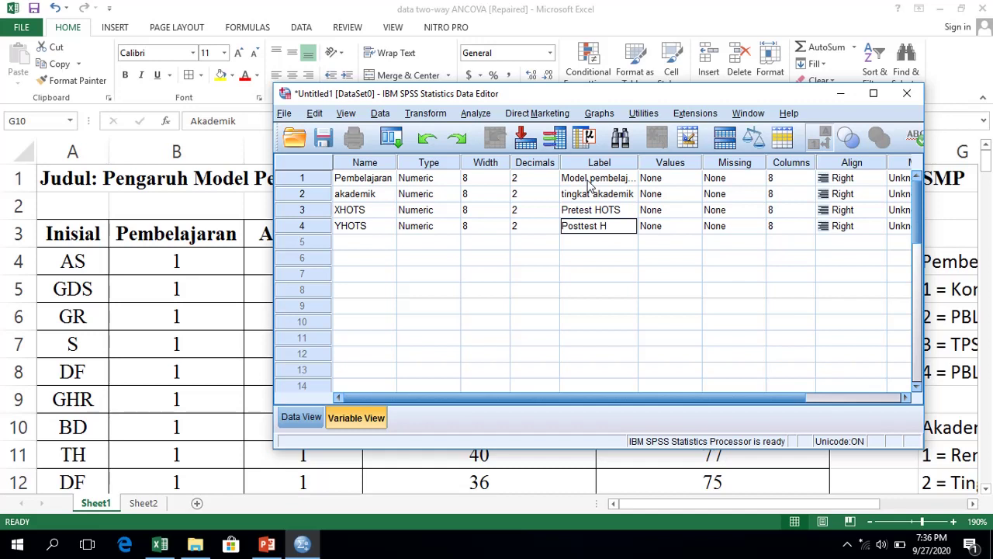
pyautogui.write('OTS')
pyautogui.press('Return')
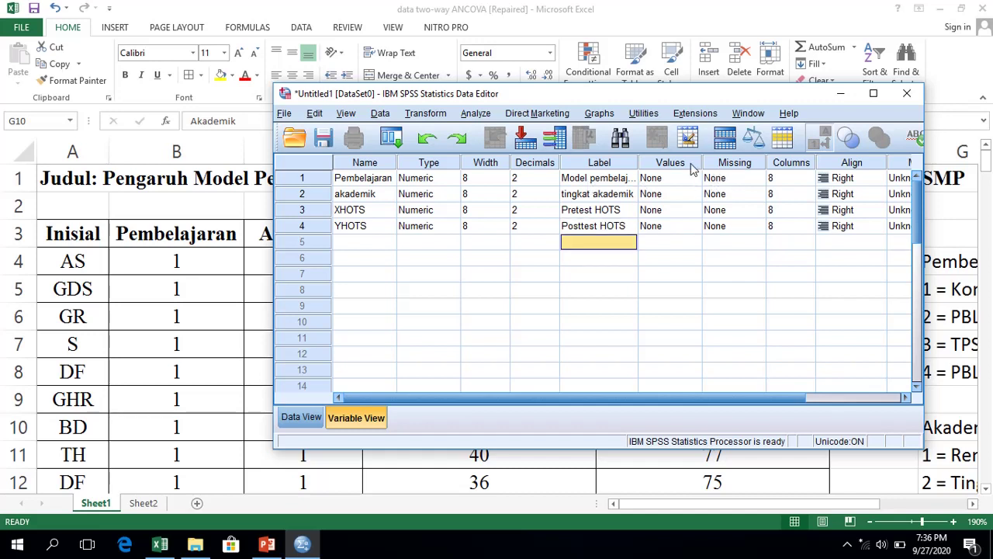
# - Start the value labels of the Pembelajaran variable by adding 1 = Konvensional
pyautogui.click(309, 178)
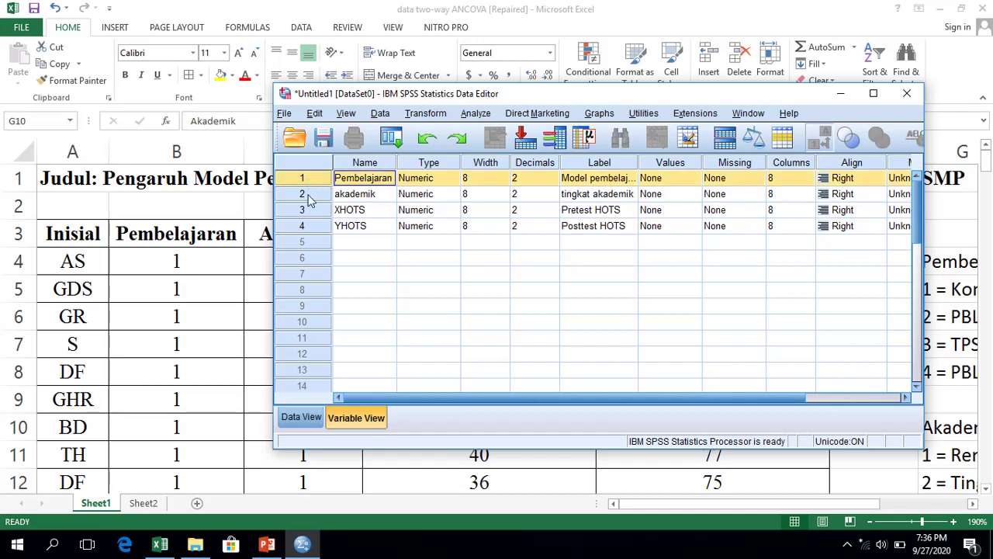
pyautogui.click(309, 196)
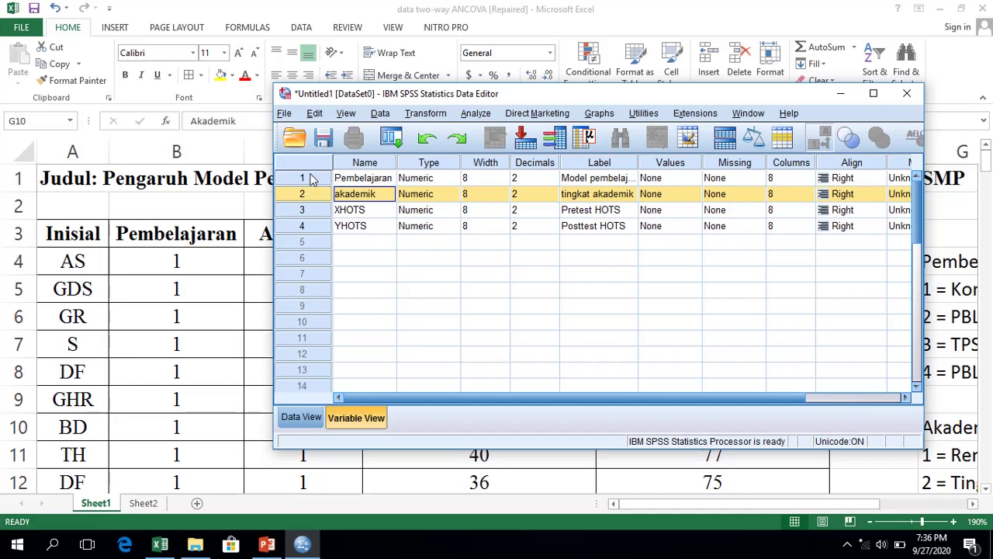
pyautogui.click(311, 179)
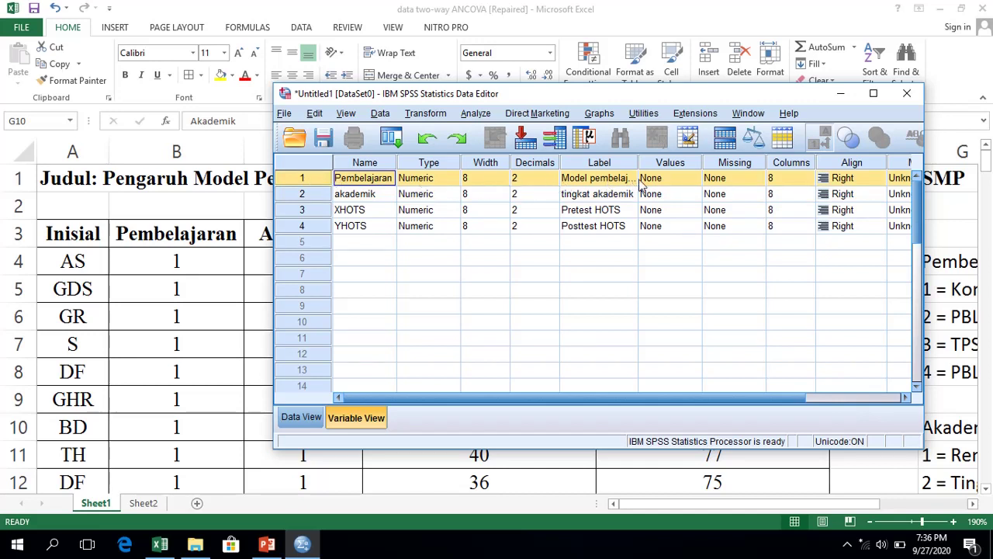
pyautogui.click(697, 181)
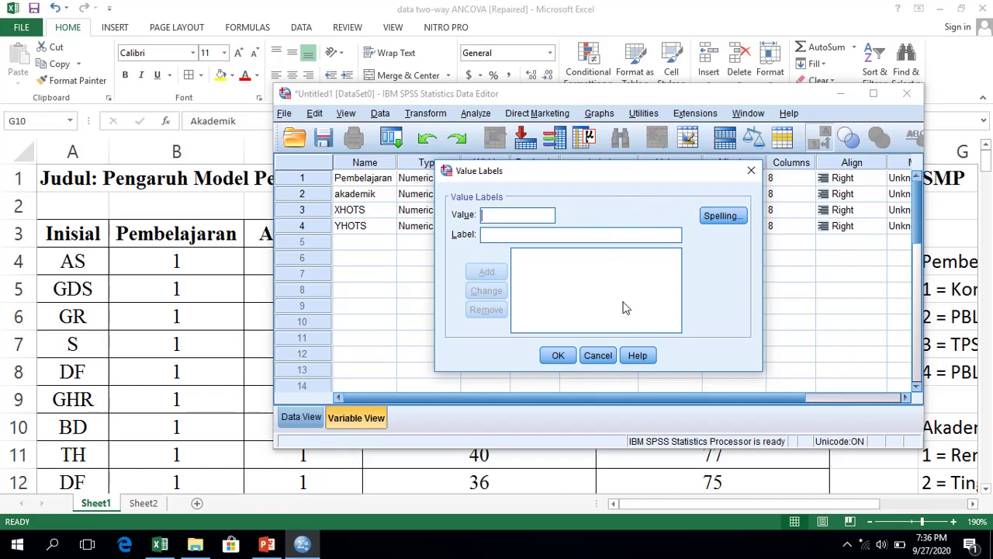
pyautogui.write('1')
pyautogui.click(517, 232)
pyautogui.write('Konve')
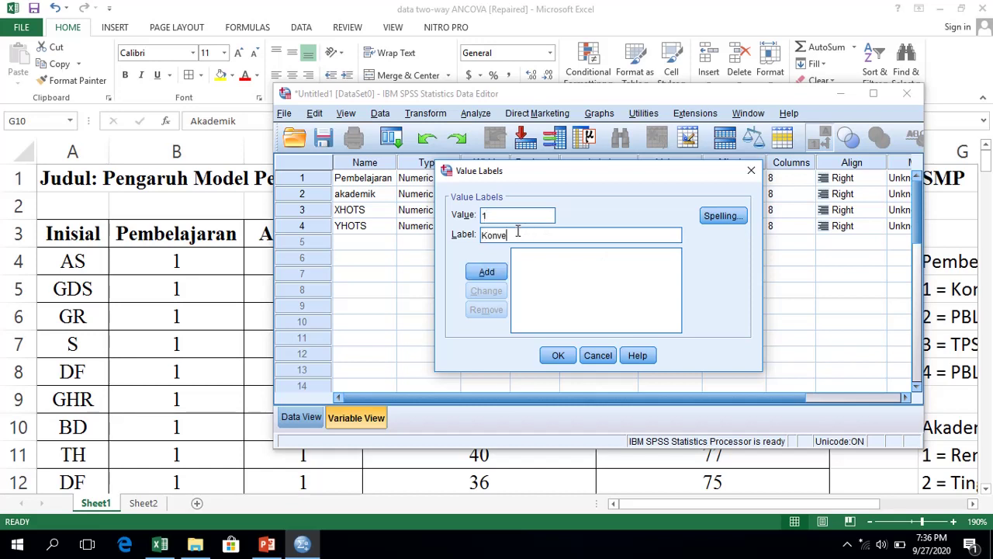
pyautogui.write('nsional')
pyautogui.click(485, 275)
# - Add the value labels 2 = PBL and 3 = TPS for the Pembelajaran variable
pyautogui.write('2')
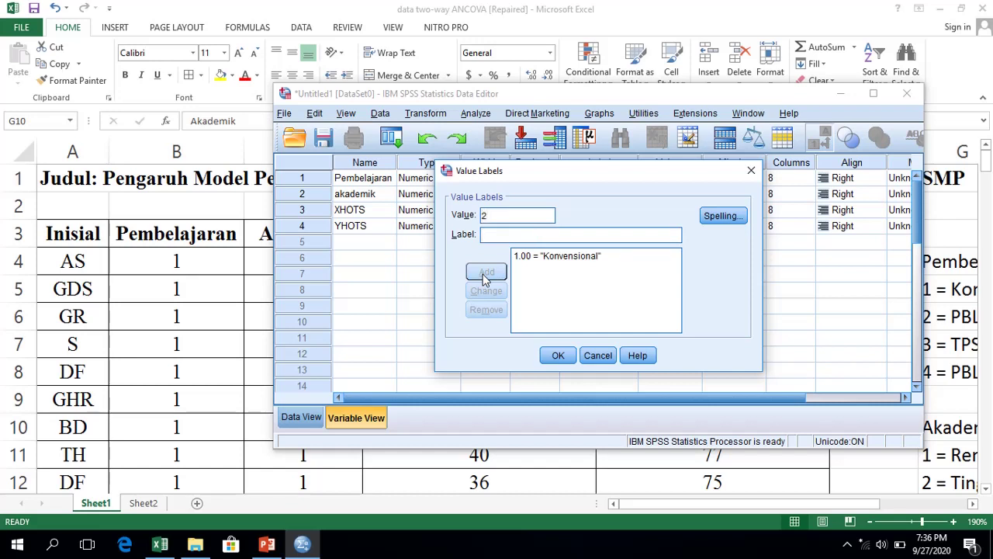
pyautogui.write('PBI')
pyautogui.press('BackSpace')
pyautogui.write('L')
pyautogui.click(486, 272)
pyautogui.write('3')
pyautogui.press('Tab')
pyautogui.write('TPS')
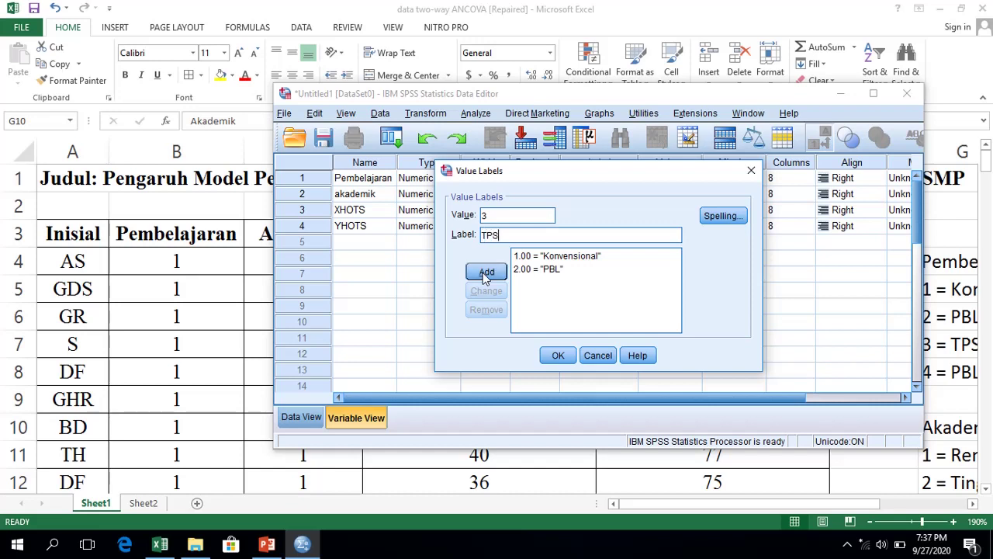
pyautogui.click(486, 273)
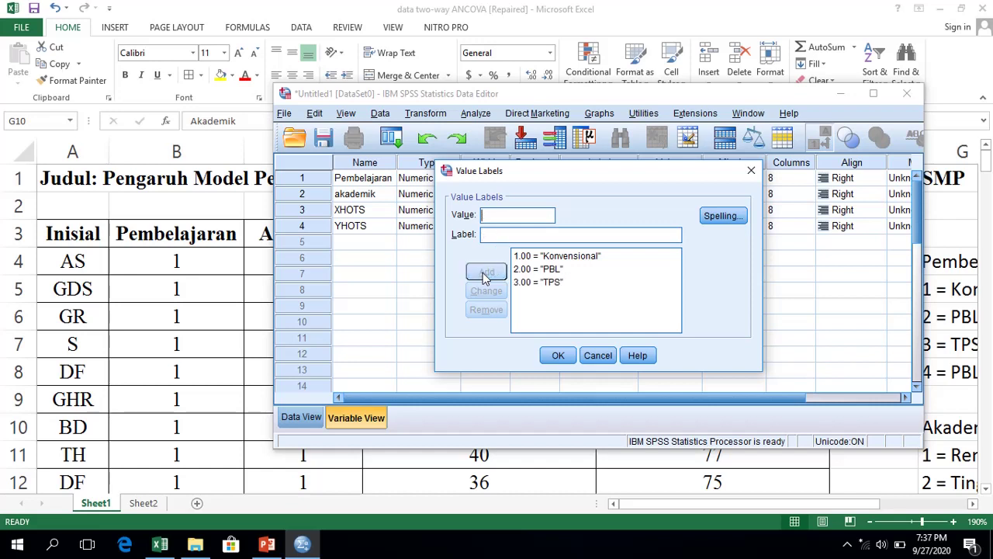
# - Add the value label 4 = PBL+TPS and apply the finished set of codes to Pembelajaran
pyautogui.write('4')
pyautogui.press('Tab')
pyautogui.write('PBL')
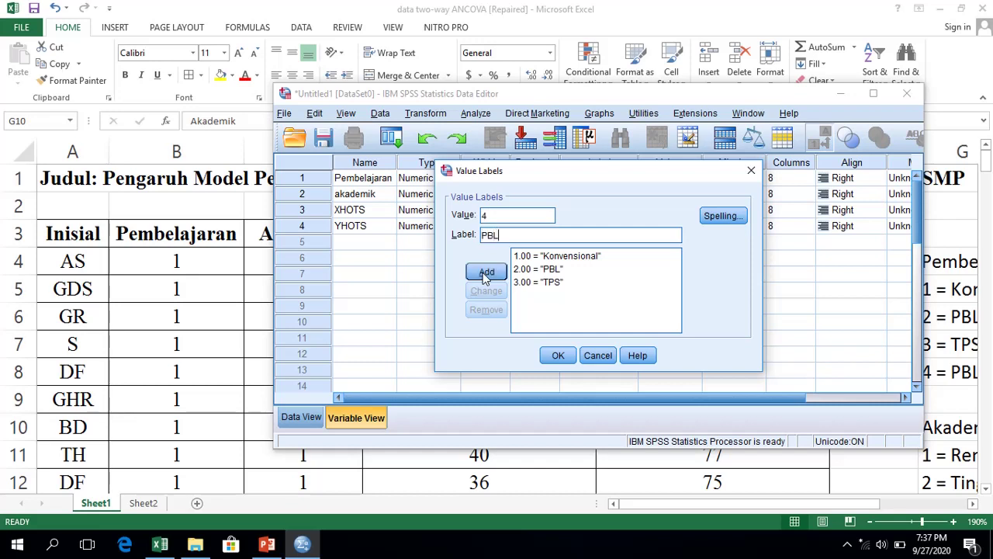
pyautogui.write('+TPS')
pyautogui.click(484, 276)
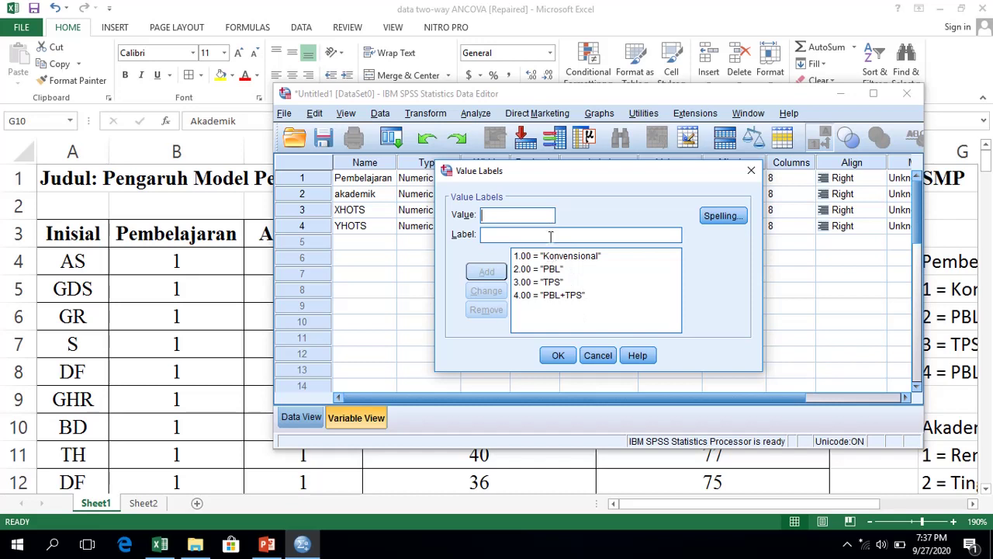
pyautogui.click(558, 356)
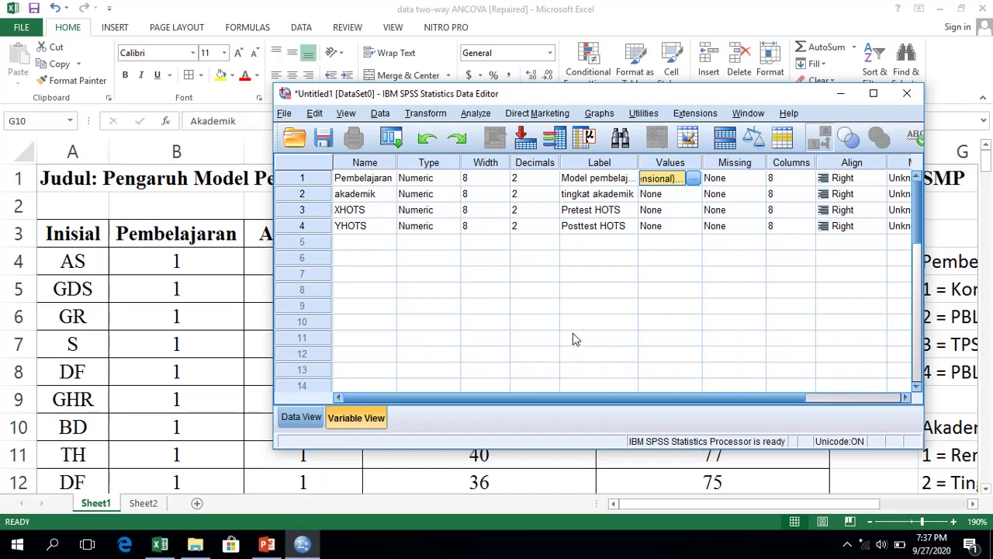
# - Define the value labels of the akademik variable as 1 = akademik rendah and 2 = akademik tinggi
pyautogui.click(695, 196)
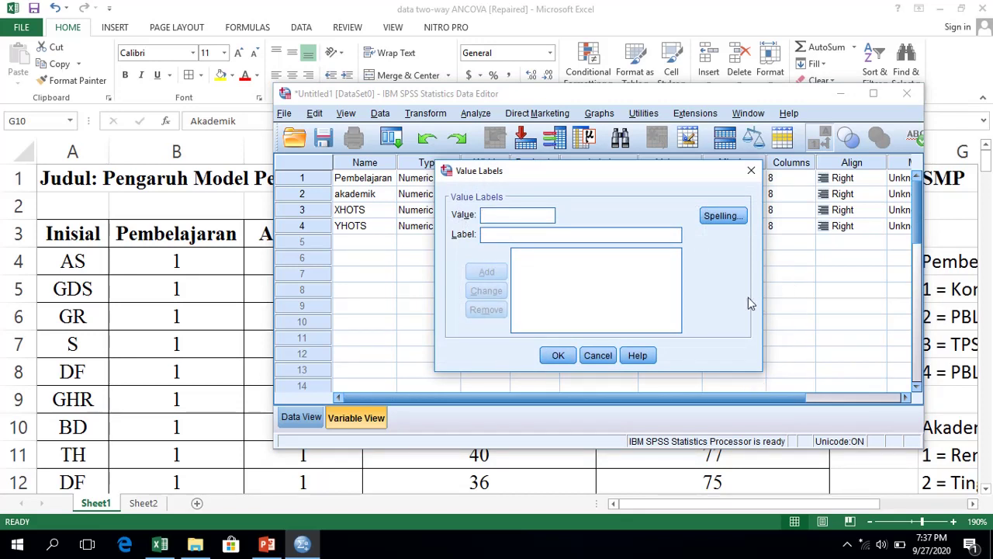
pyautogui.write('1.00 = "akademik rendah')
pyautogui.press('Return')
pyautogui.write('2')
pyautogui.press('Tab')
pyautogui.write('akademi')
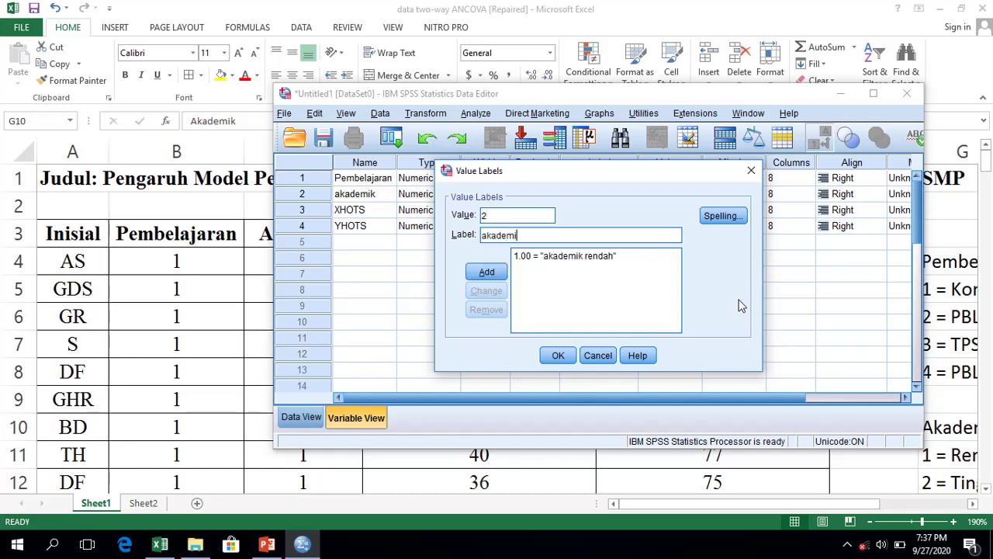
pyautogui.write('k tinggi')
pyautogui.press('Return')
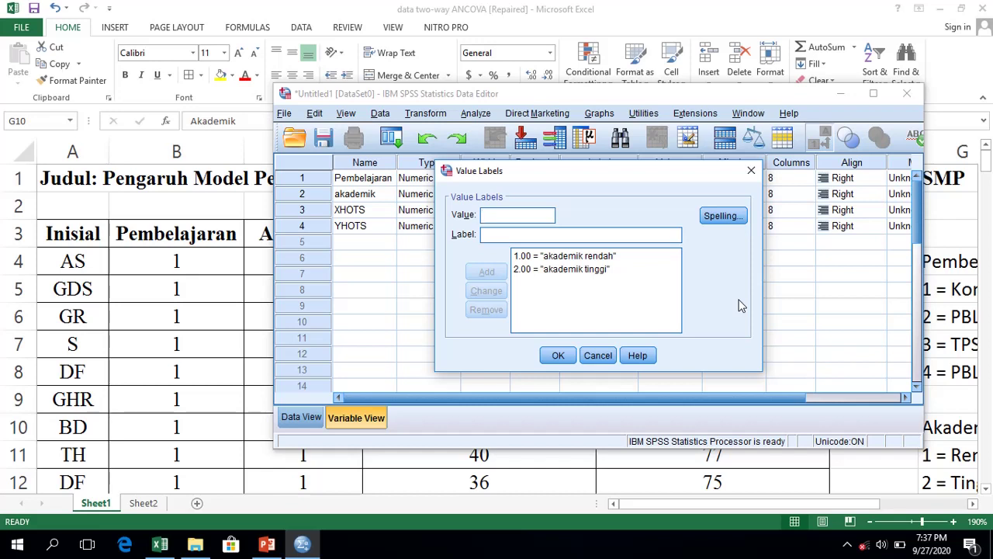
pyautogui.click(561, 357)
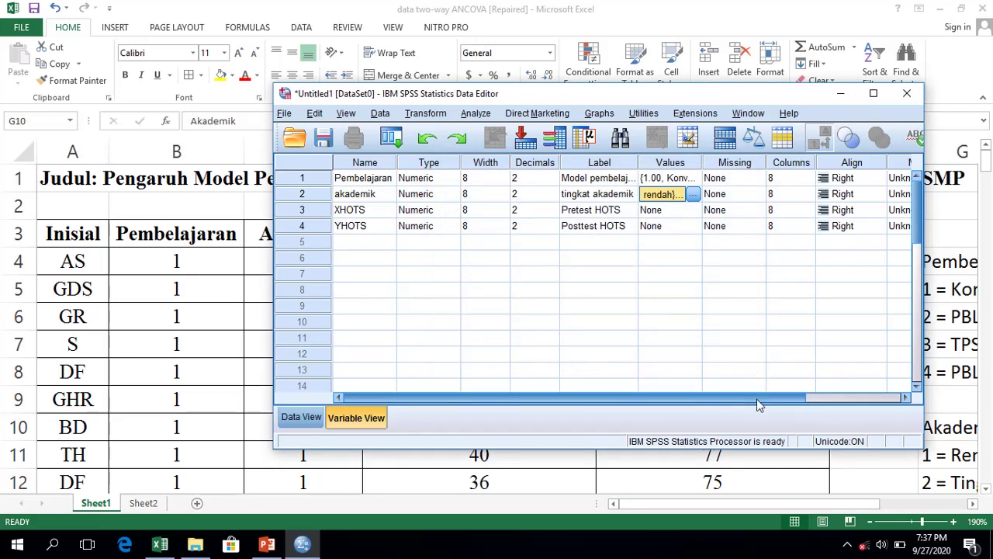
# - Set the measurement level of Pembelajaran to Nominal and of akademik to Ordinal
pyautogui.moveTo(756, 399); pyautogui.dragTo(836, 401)
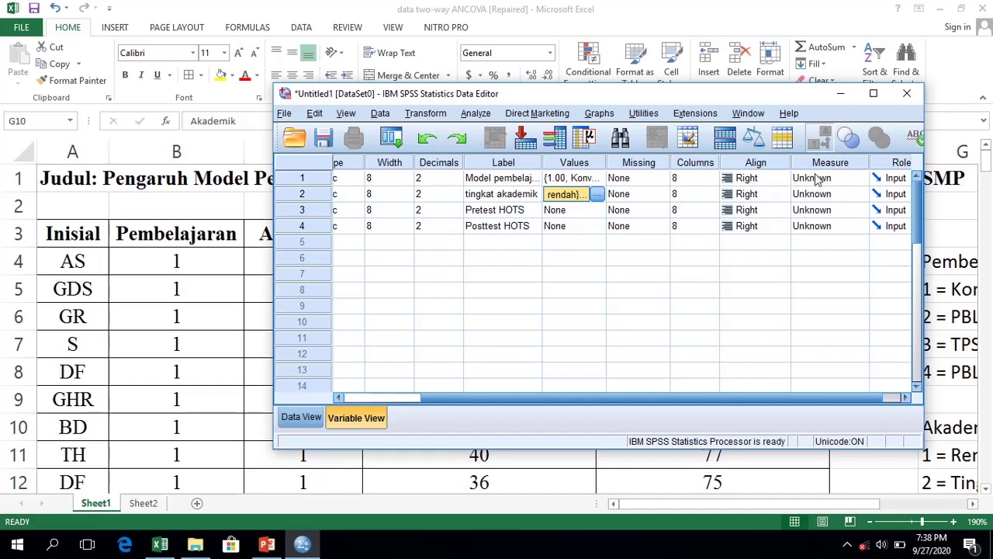
pyautogui.click(862, 180)
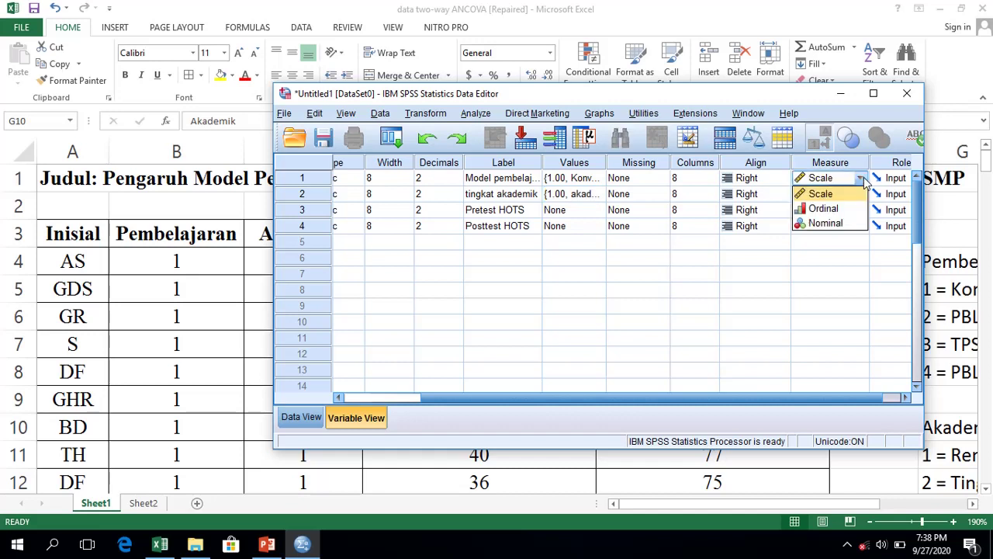
pyautogui.click(843, 225)
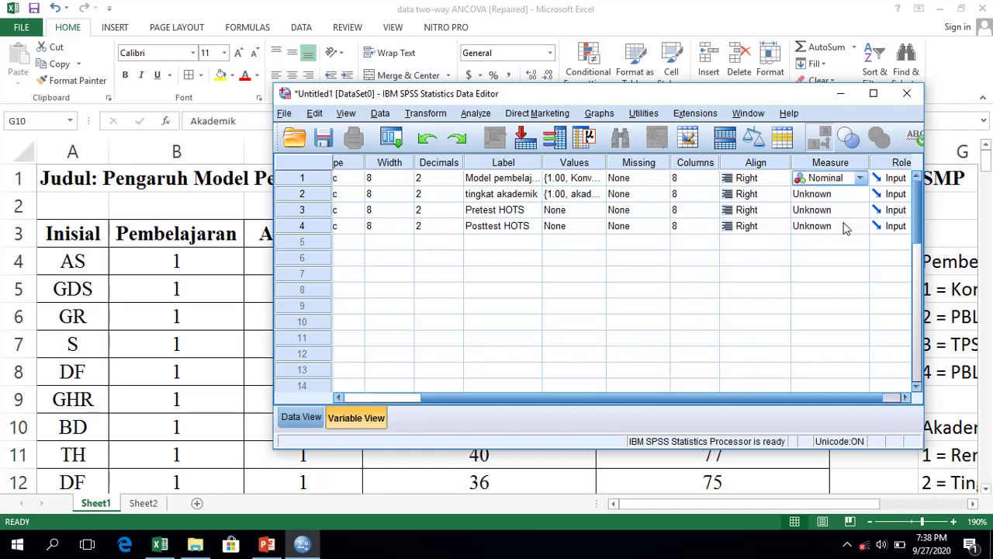
pyautogui.click(859, 195)
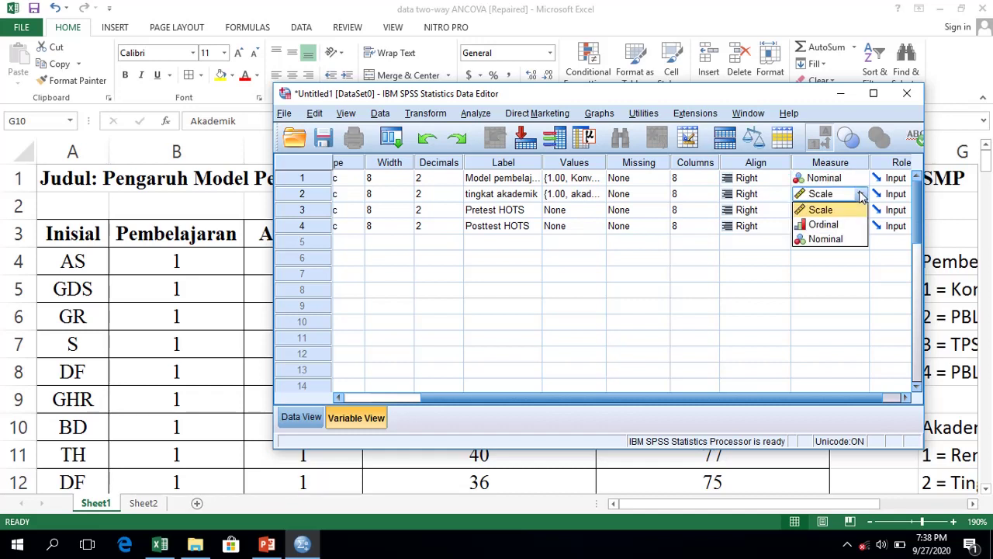
pyautogui.click(853, 226)
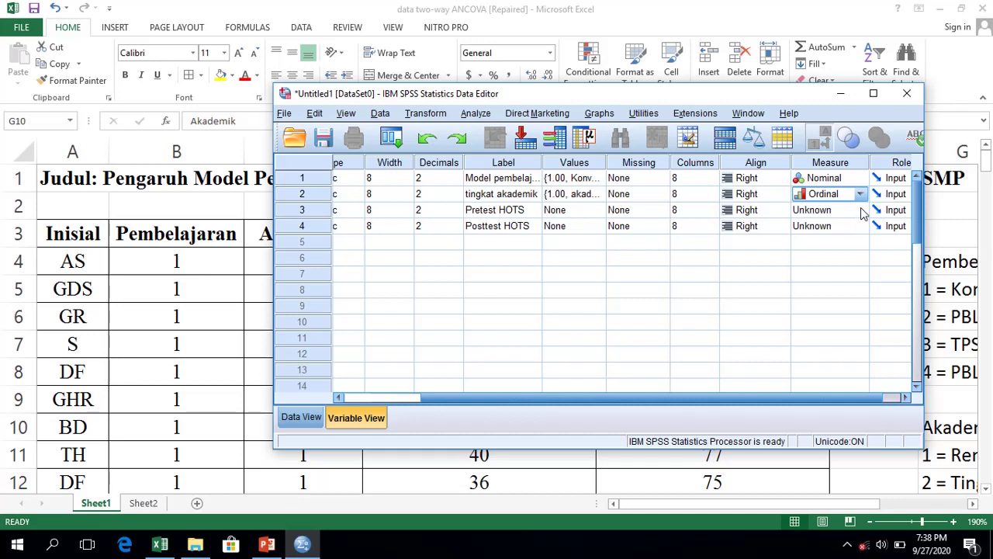
# - Set the measurement level of both the pretest and posttest HOTS variables to Scale
pyautogui.click(860, 210)
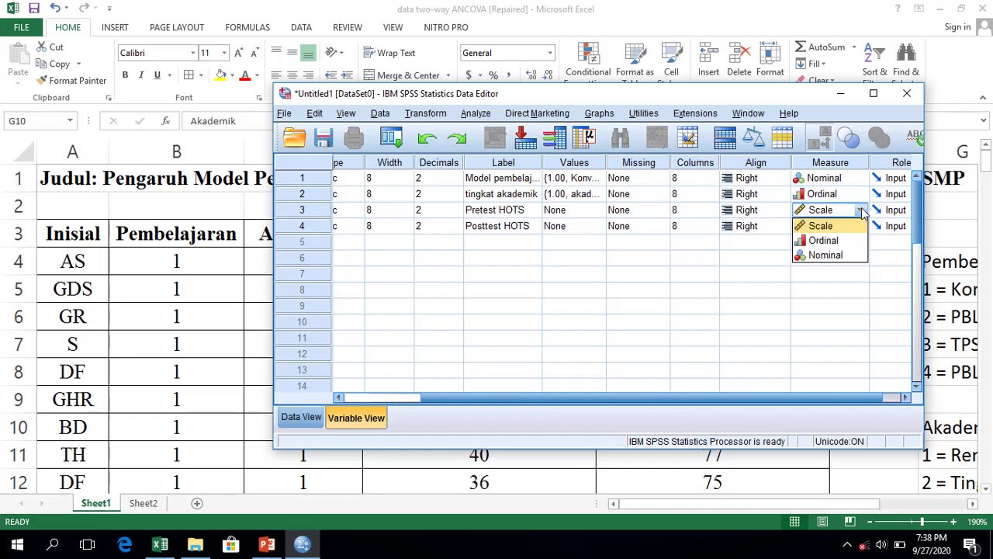
pyautogui.click(854, 225)
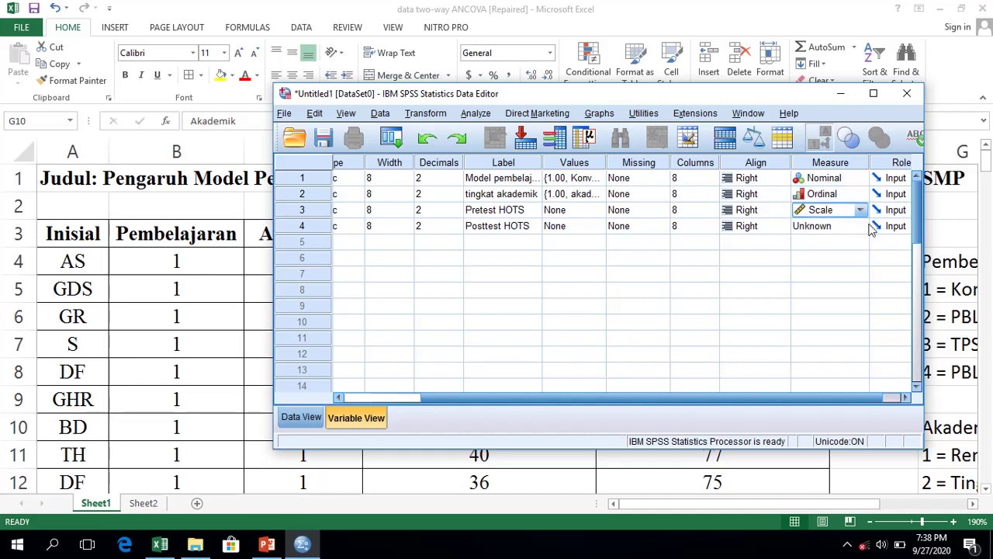
pyautogui.click(860, 226)
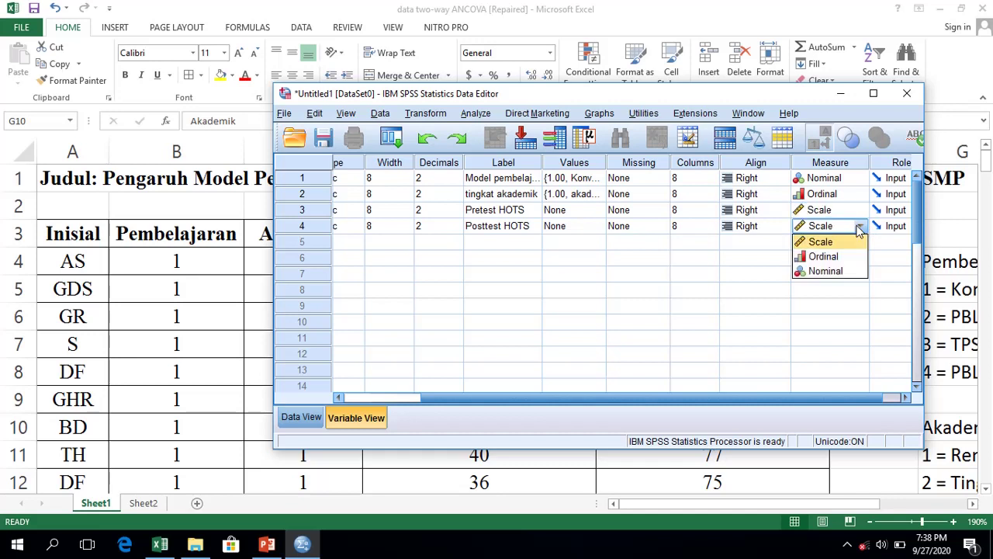
pyautogui.click(842, 241)
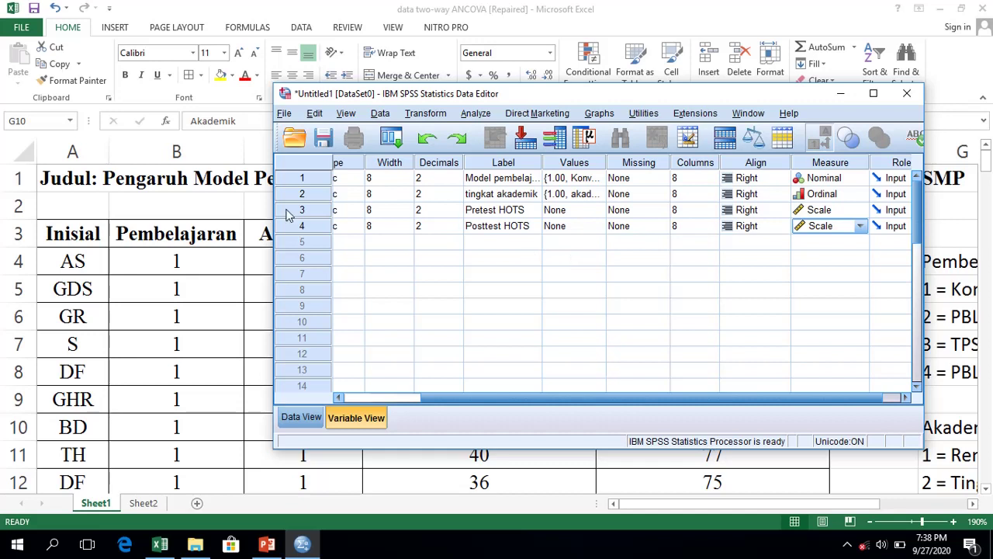
# - Switch to Excel and copy the numeric data of all students, cells B4 to E163, without the headers and initials
pyautogui.click(196, 255)
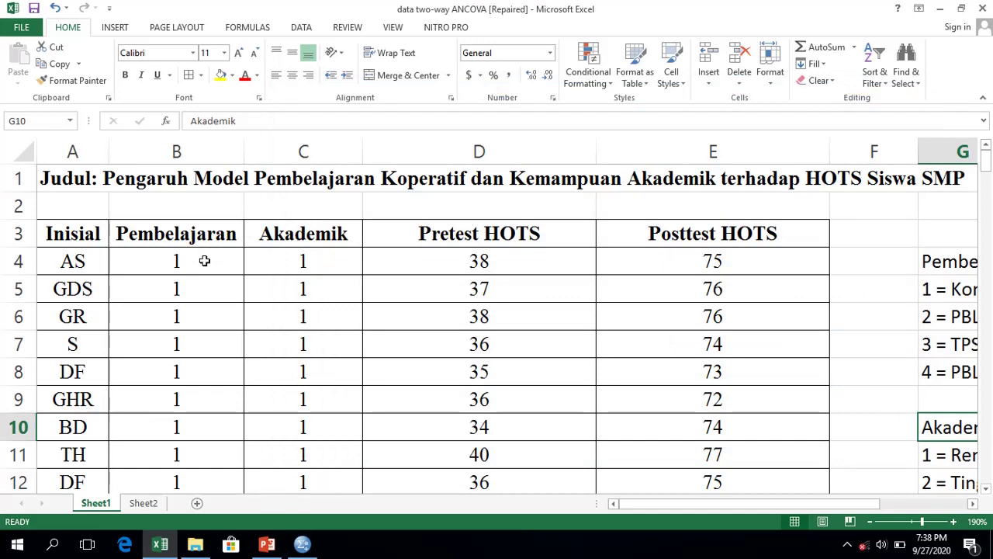
pyautogui.moveTo(204, 260); pyautogui.dragTo(707, 429)
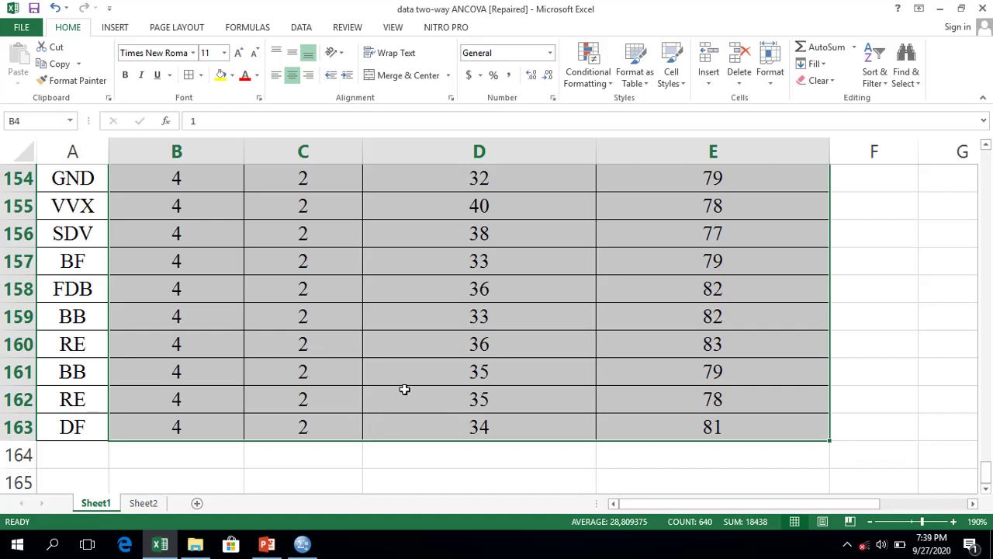
pyautogui.hotkey('ctrl', 'c')
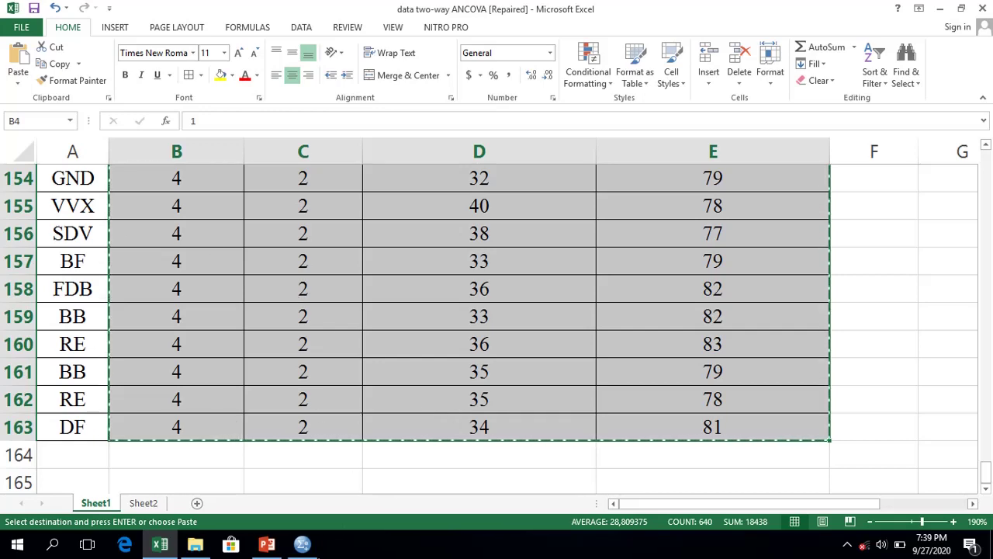
# - Switch to SPSS and paste the copied data into the data sheet, starting at the first Pembelajaran cell
pyautogui.click(302, 547)
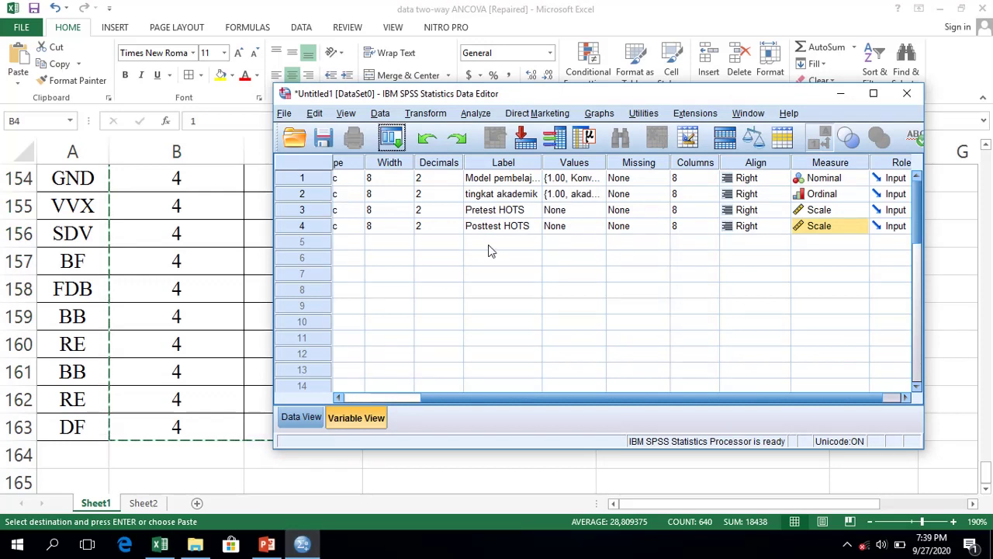
pyautogui.click(302, 417)
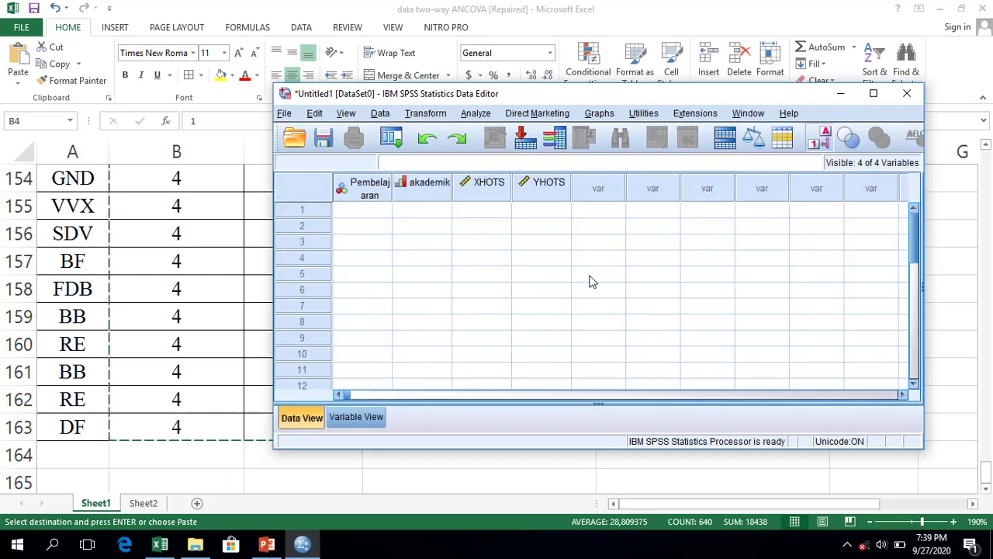
pyautogui.click(373, 211)
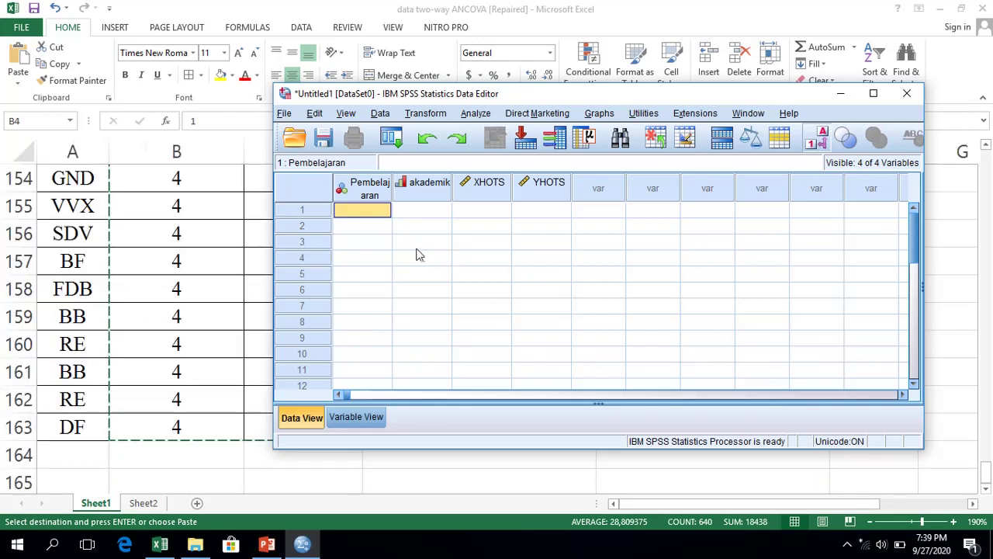
pyautogui.hotkey('ctrl', 'v')
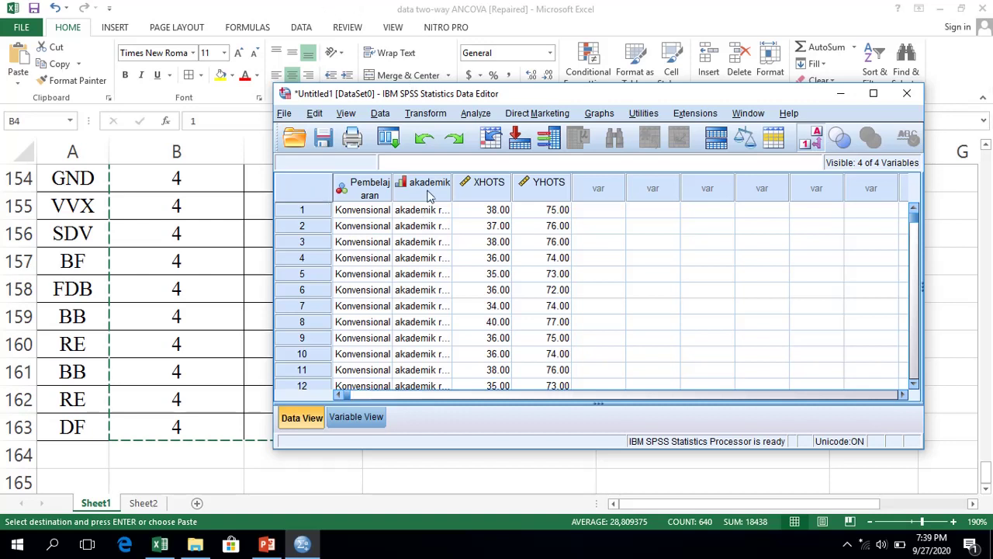
# - Maximize the data window and widen the Pembelajaran and akademik columns enough to fit their value labels
pyautogui.click(882, 96)
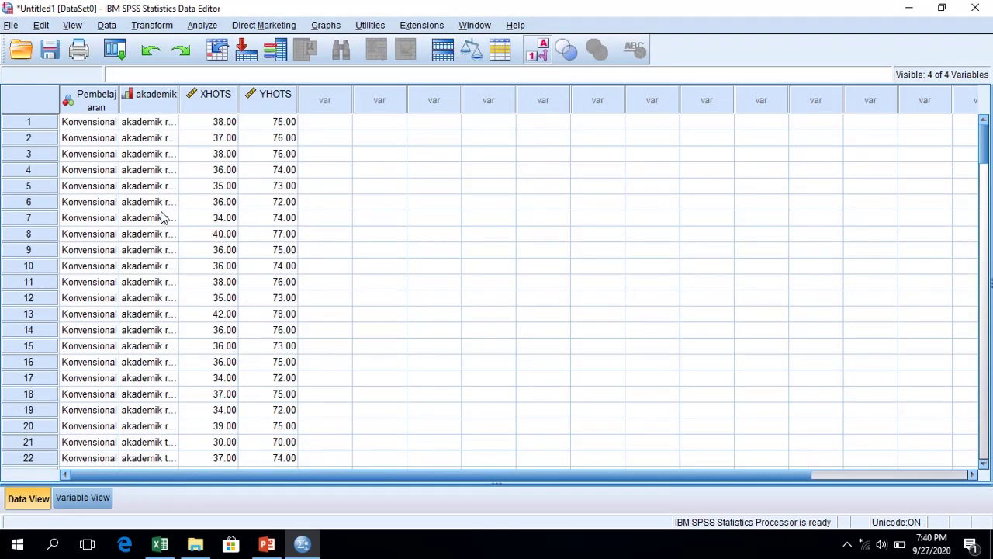
pyautogui.moveTo(122, 99); pyautogui.dragTo(145, 98)
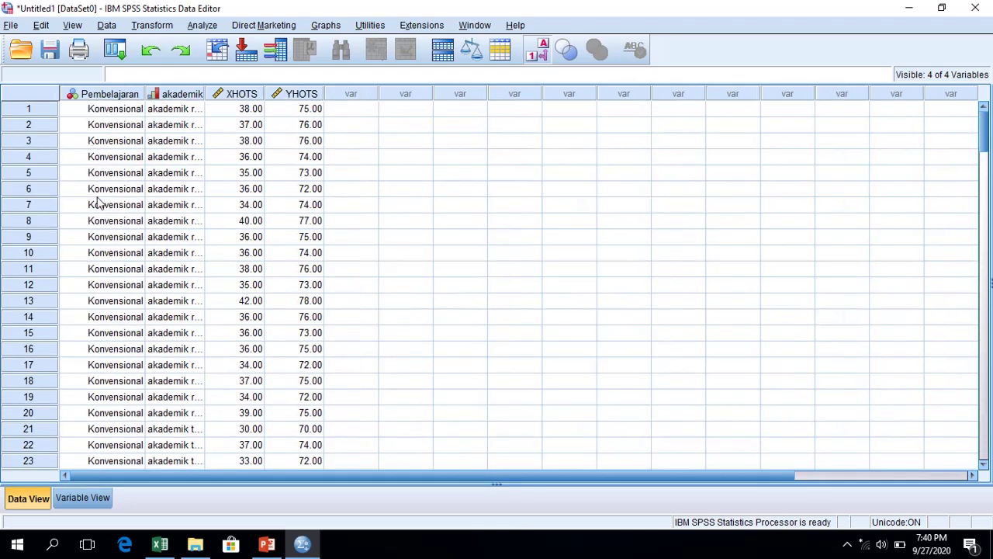
pyautogui.scroll(-3, 105, 223)
pyautogui.scroll(-19, 106, 224)
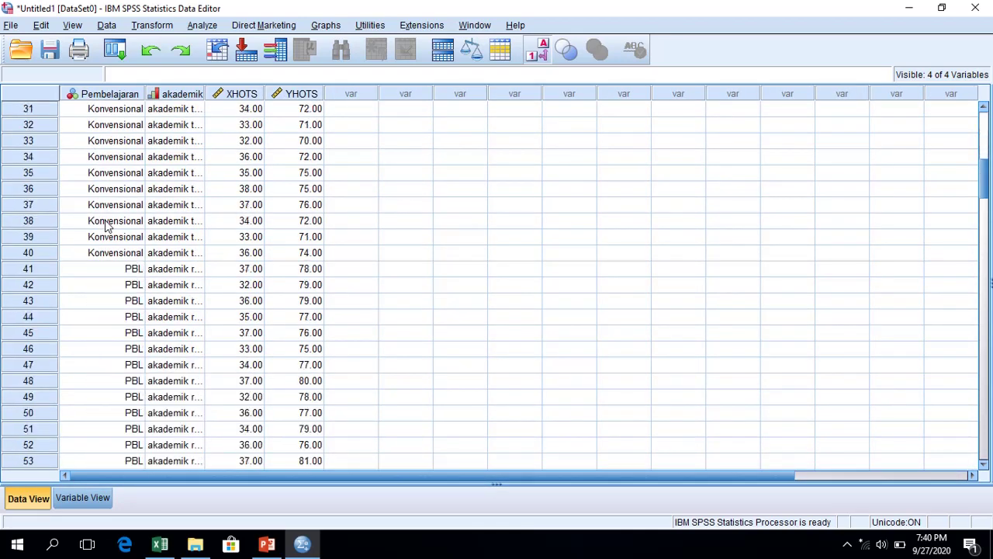
pyautogui.scroll(-17, 104, 220)
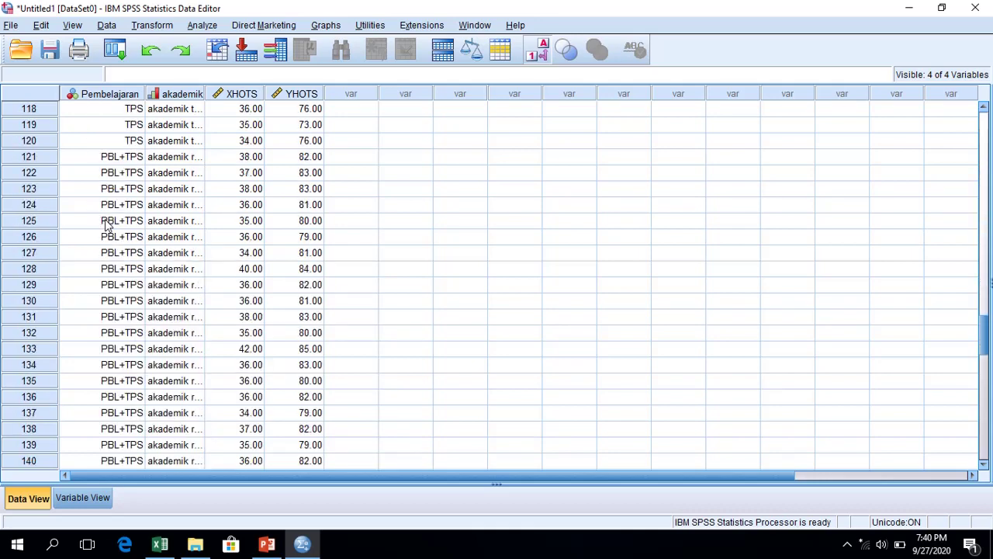
pyautogui.scroll(20, 106, 224)
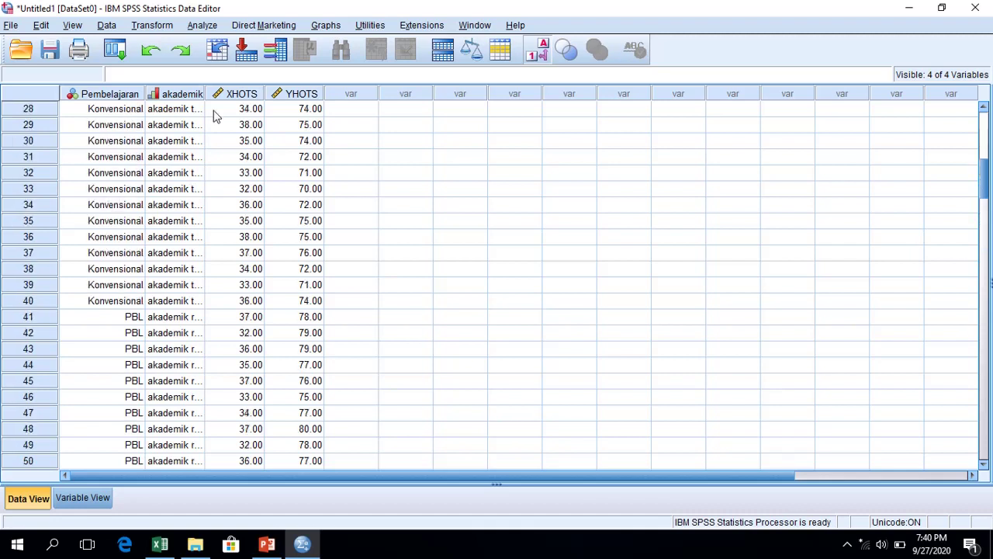
pyautogui.moveTo(205, 94); pyautogui.dragTo(308, 103)
pyautogui.scroll(-1, 272, 240)
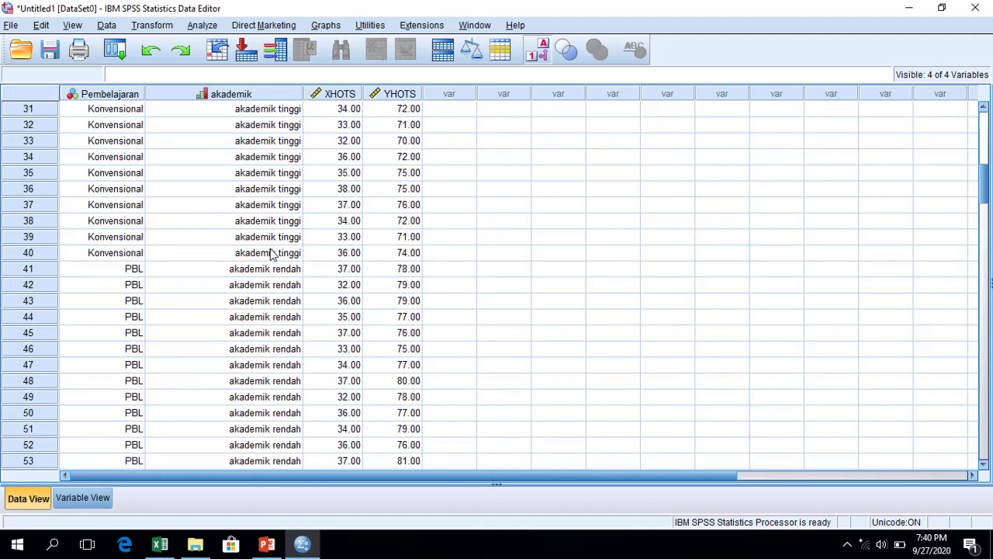
pyautogui.scroll(10, 271, 257)
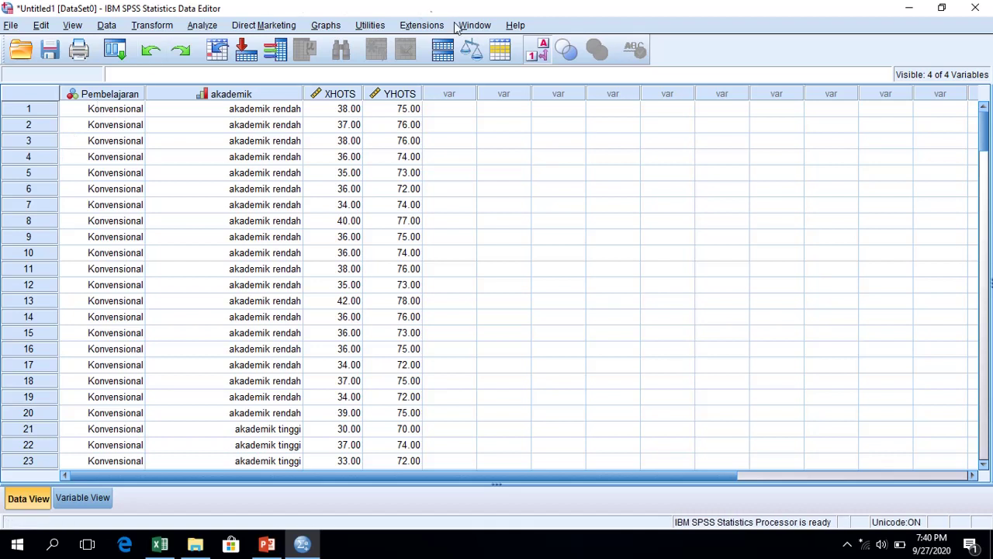
# - Display the numeric codes in place of the value labels, and switch back to the labels
pyautogui.click(549, 66)
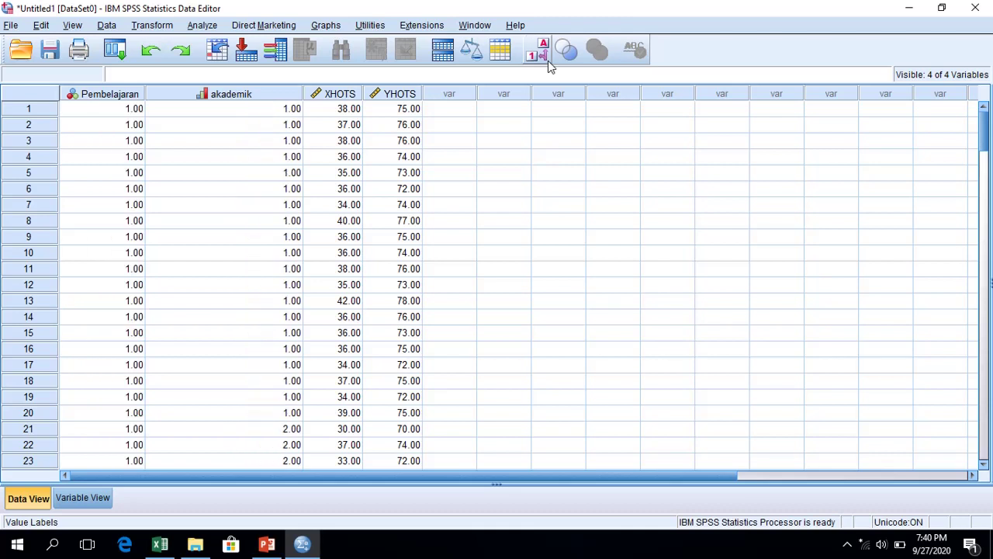
pyautogui.click(548, 62)
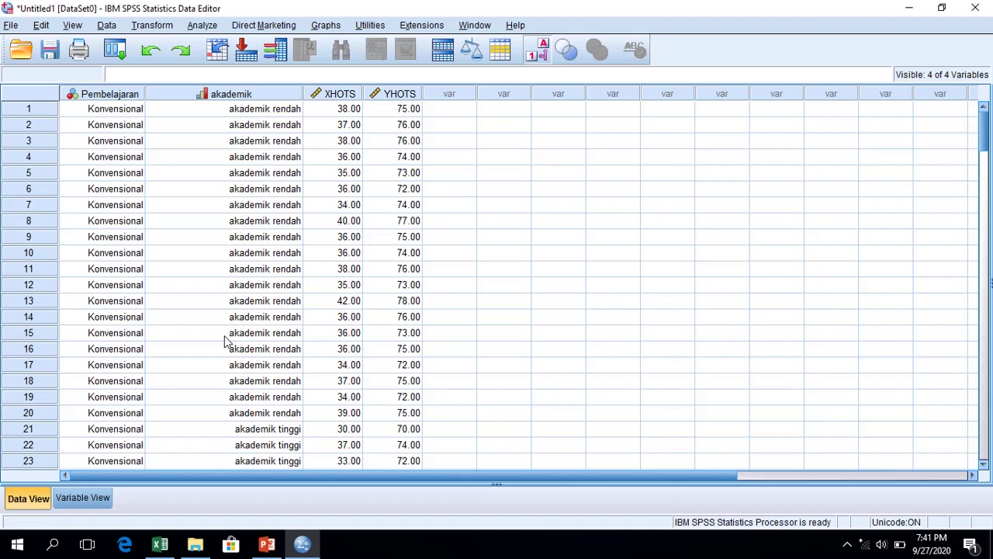
# - Start a univariate General Linear Model analysis with Posttest HOTS as the dependent variable
pyautogui.click(204, 26)
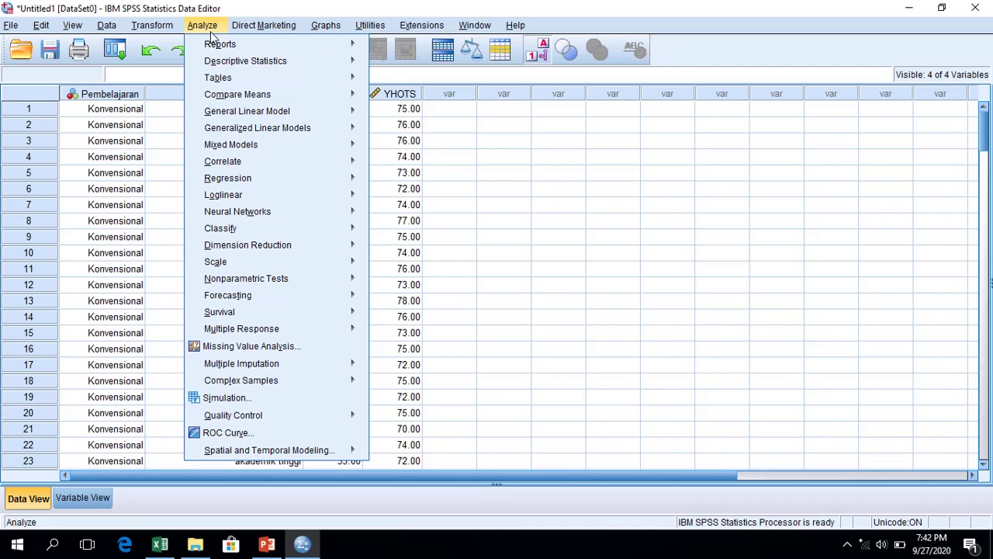
pyautogui.moveTo(293, 111)
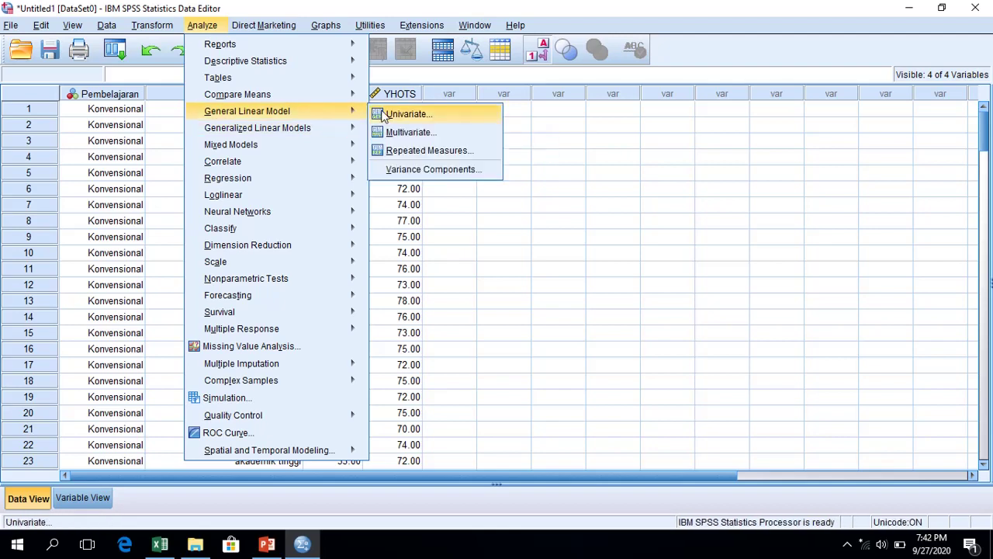
pyautogui.click(404, 114)
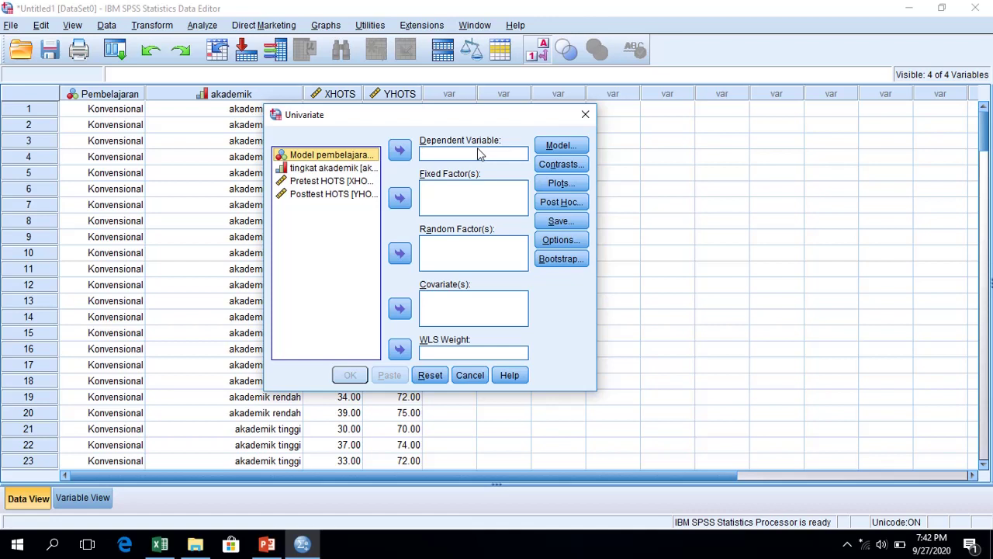
pyautogui.click(354, 199)
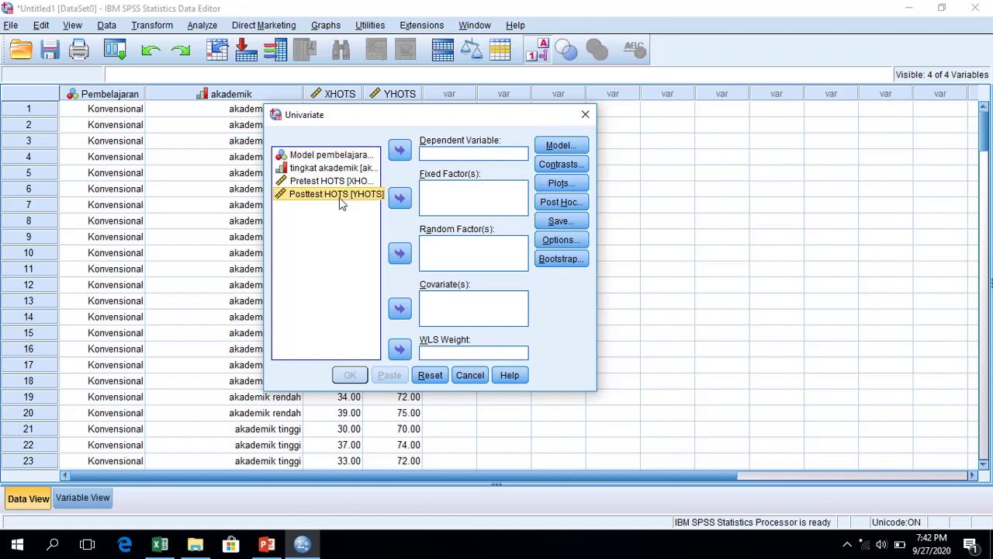
pyautogui.click(400, 152)
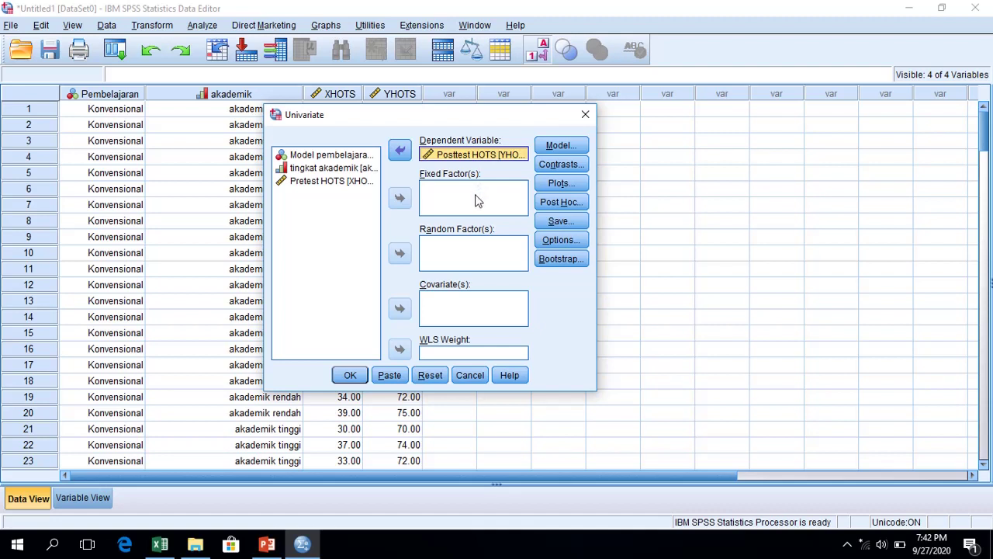
# - Assign Model pembelajaran and tingkat akademik as fixed factors and Pretest HOTS as the covariate
pyautogui.click(362, 156)
pyautogui.click(399, 197)
pyautogui.click(364, 158)
pyautogui.click(399, 198)
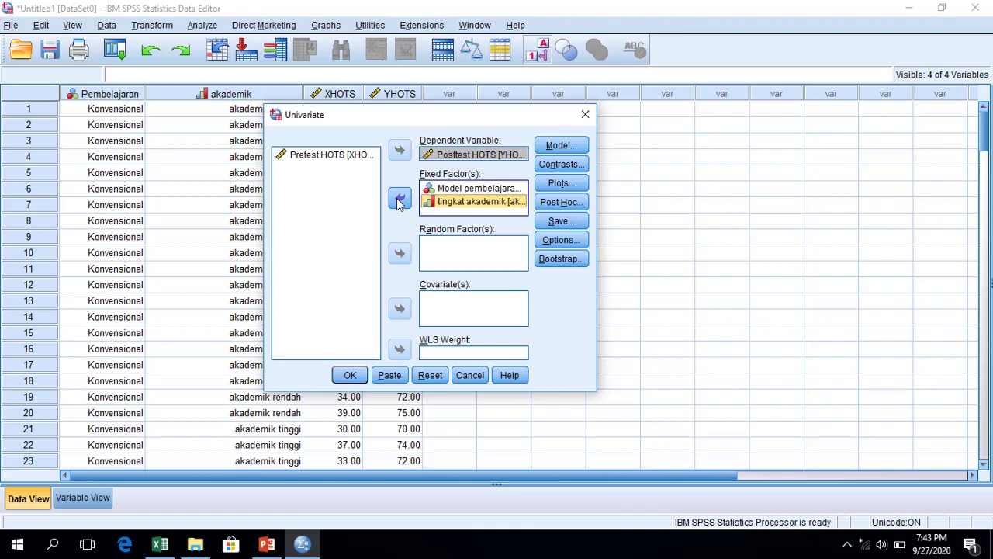
pyautogui.click(323, 159)
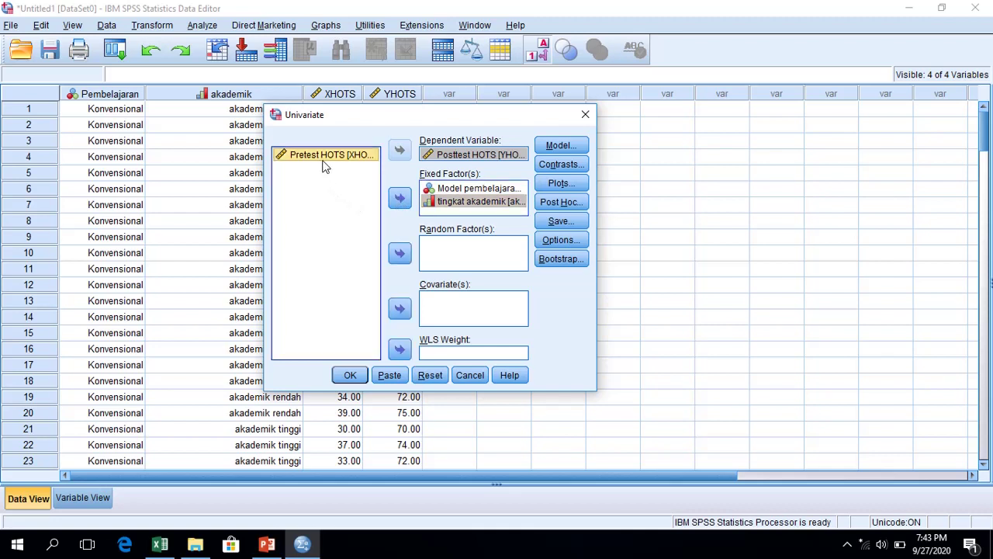
pyautogui.click(400, 309)
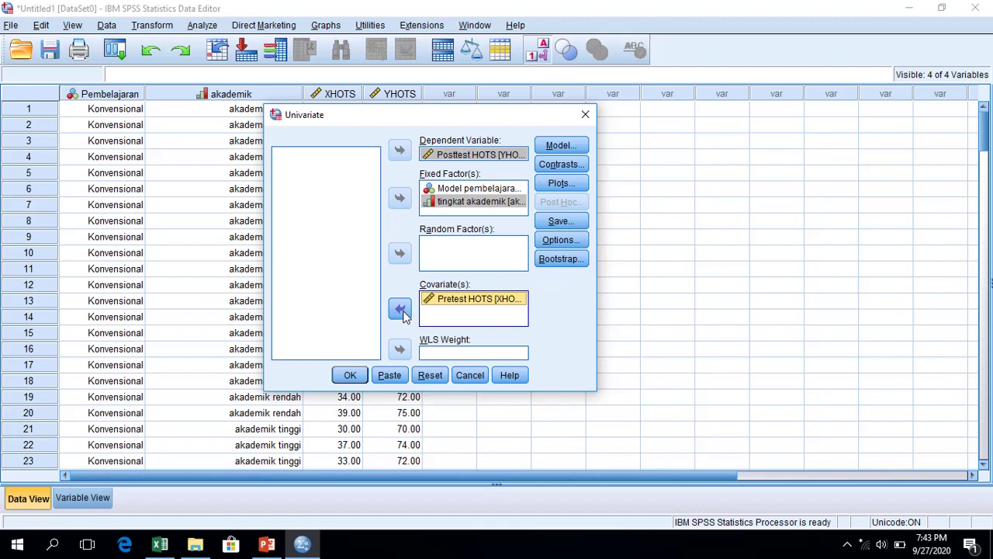
# - Set the univariate analysis to save the unstandardized residuals
pyautogui.click(581, 227)
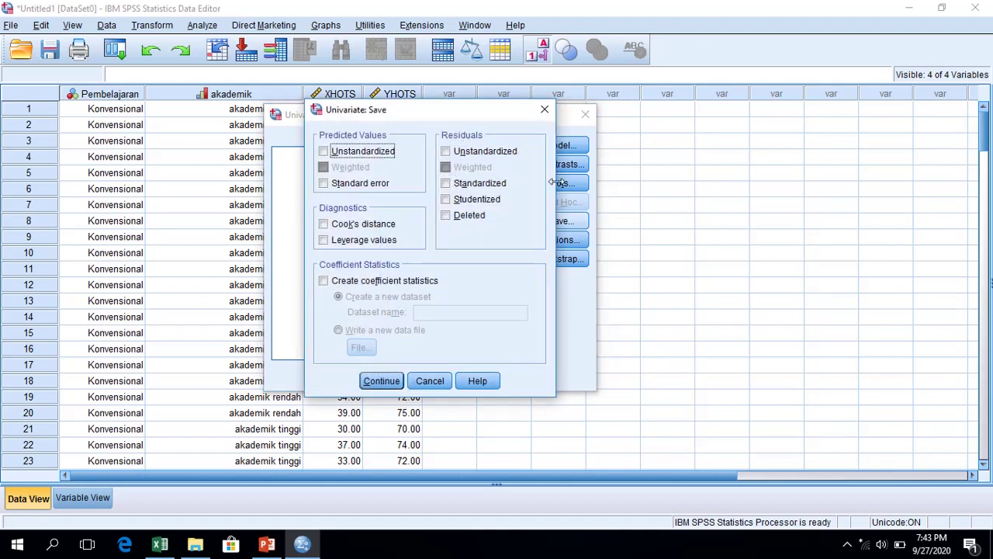
pyautogui.click(509, 158)
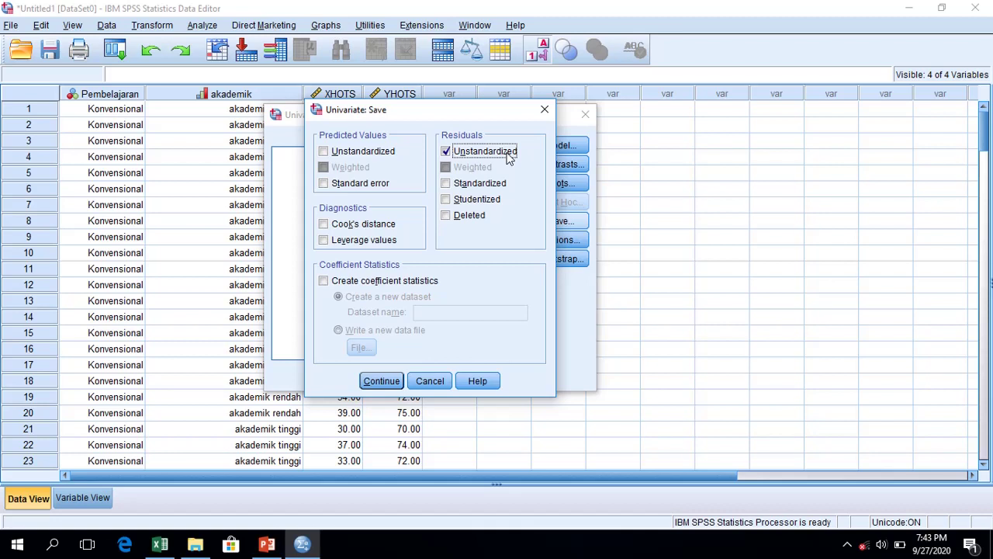
pyautogui.click(381, 381)
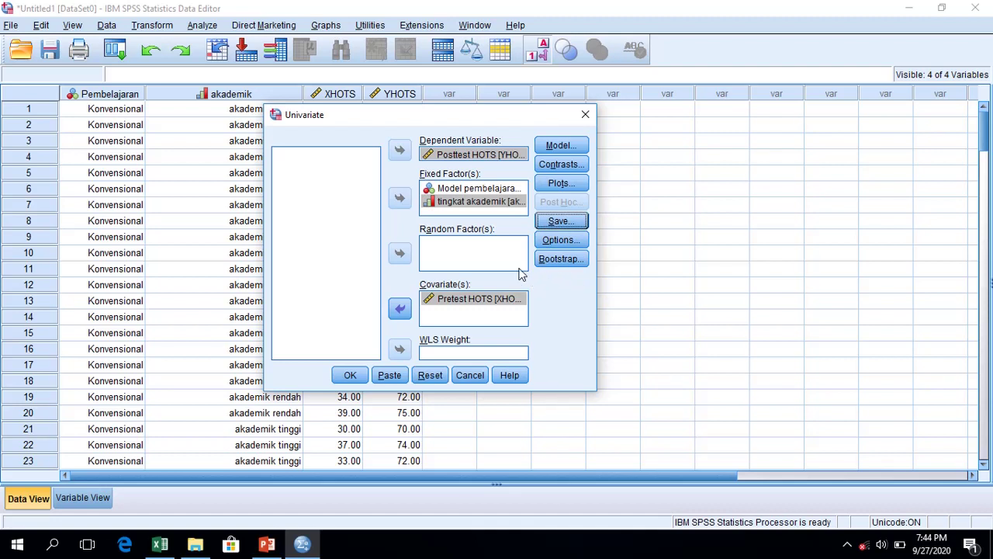
# - Request estimated marginal means for Pembelajaran, akademik and Pembelajaran*akademik, and enable the comparison of main effects
pyautogui.click(576, 241)
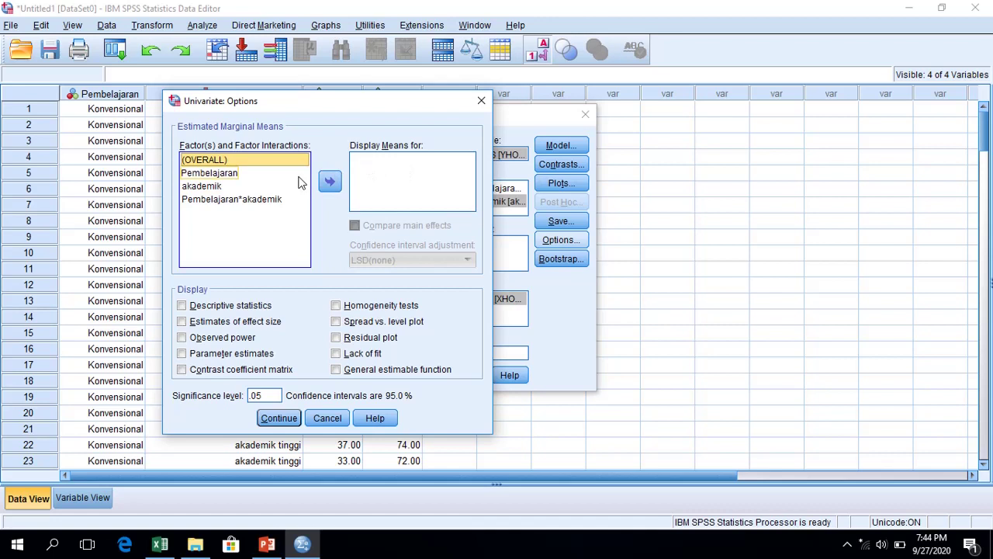
pyautogui.click(223, 174)
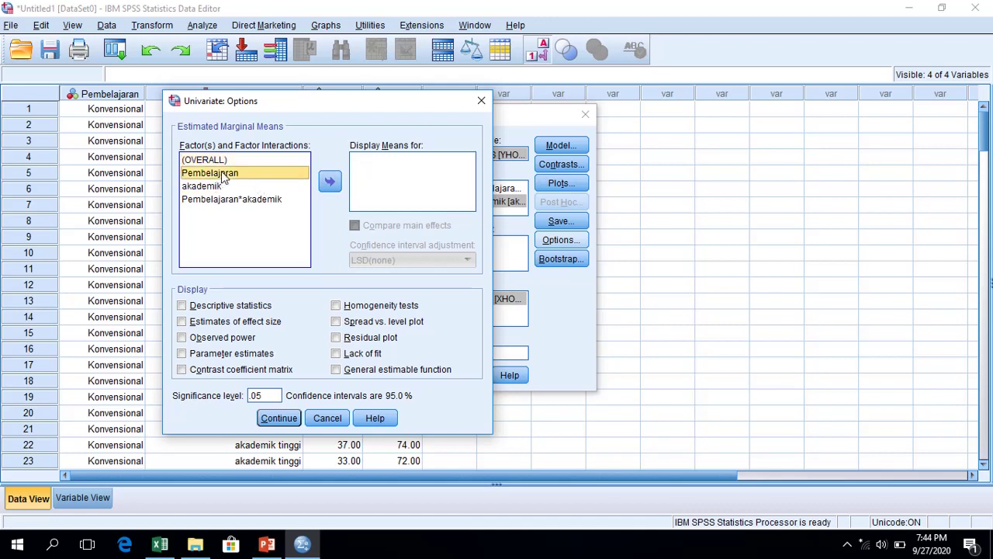
pyautogui.click(330, 181)
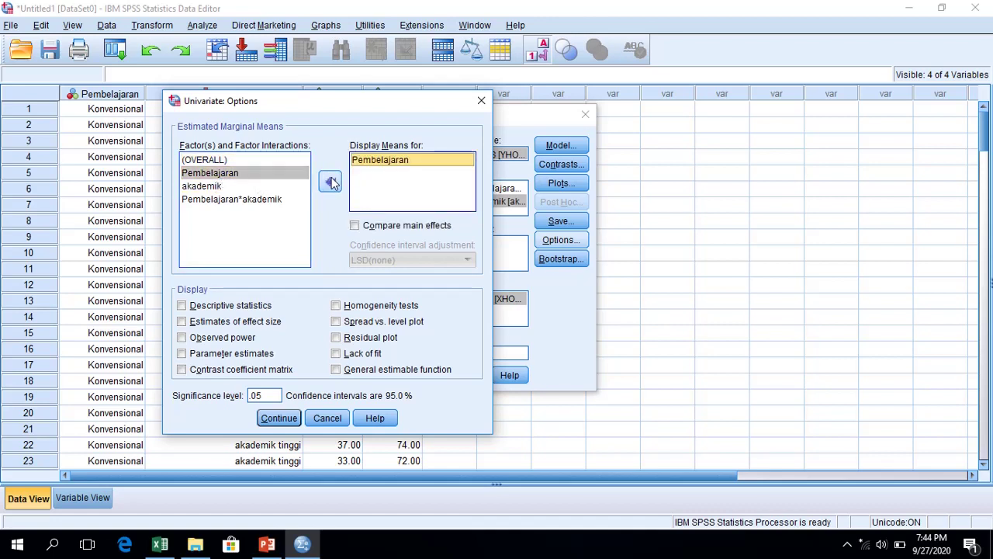
pyautogui.click(247, 187)
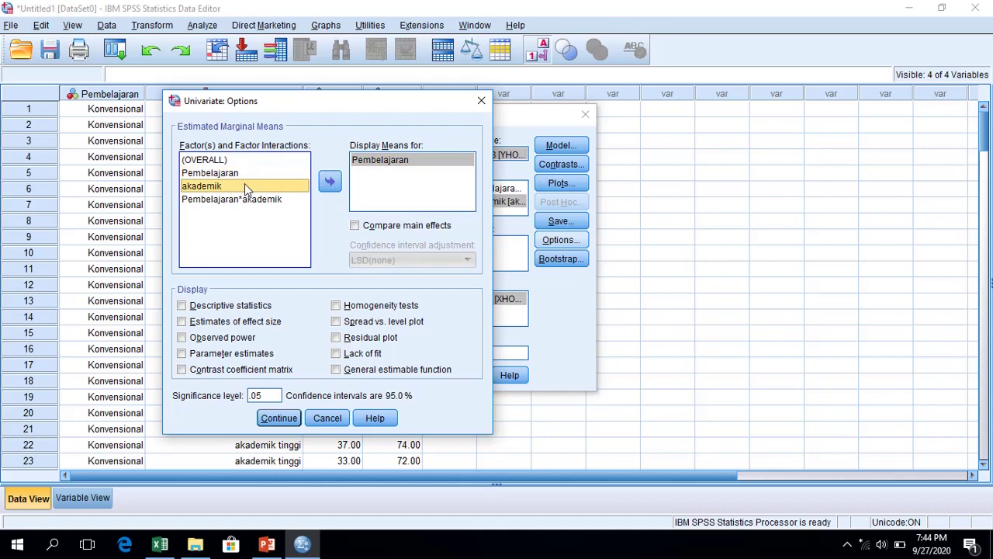
pyautogui.click(330, 182)
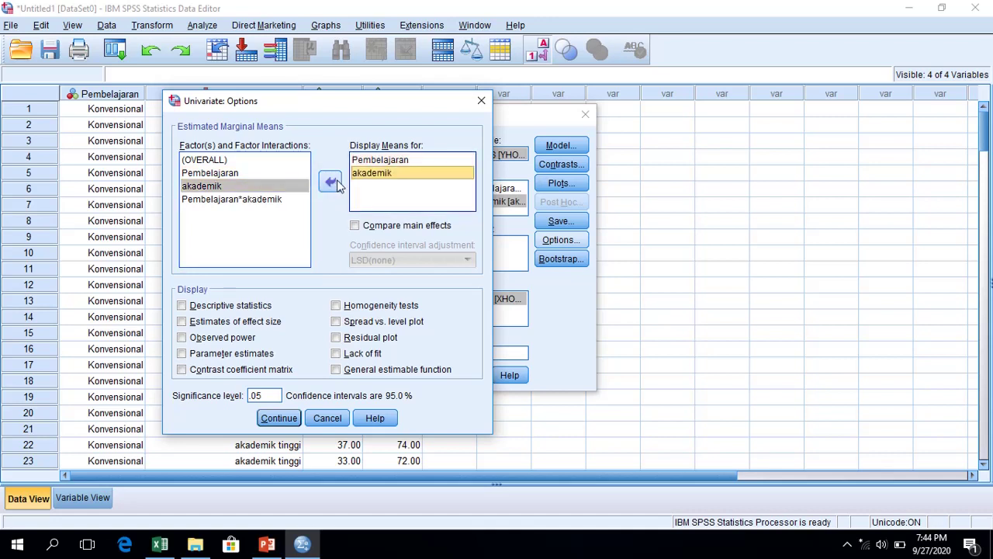
pyautogui.click(248, 200)
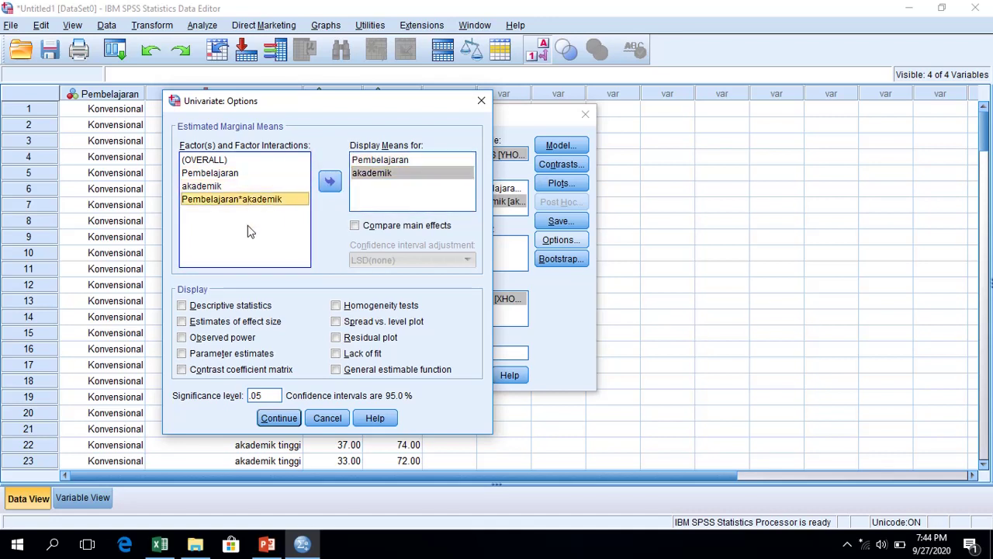
pyautogui.click(331, 184)
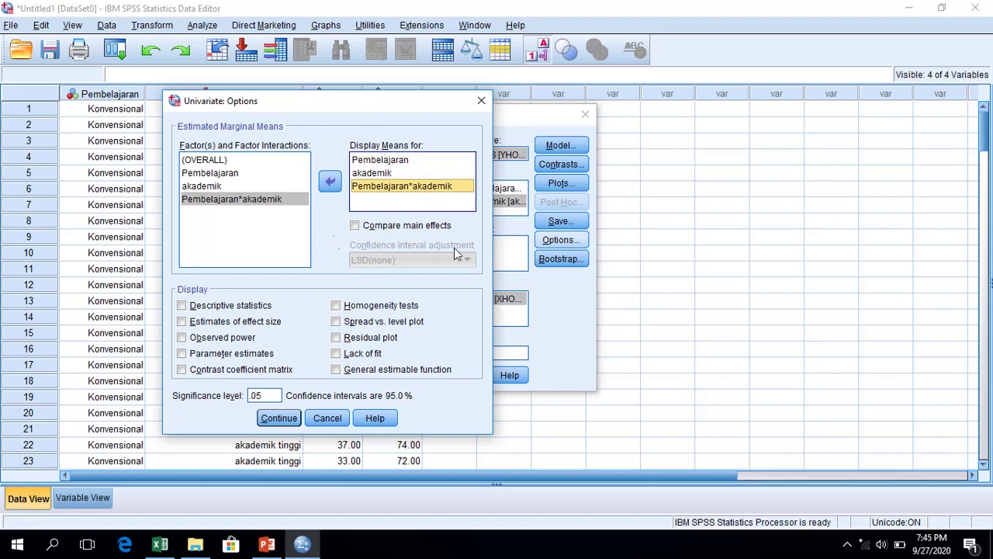
pyautogui.click(382, 231)
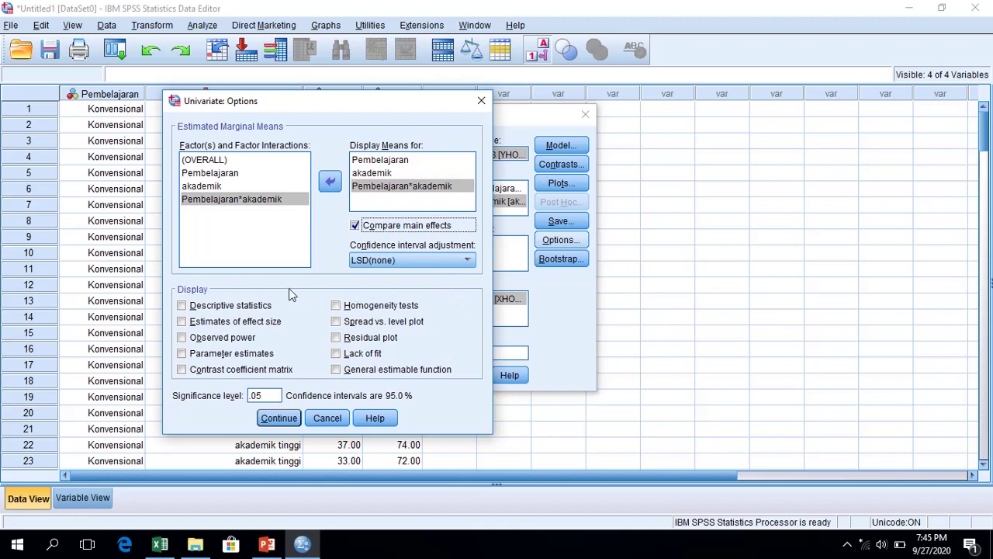
# - Enable descriptive statistics, estimates of effect size and homogeneity tests for the univariate analysis, and run it
pyautogui.click(258, 306)
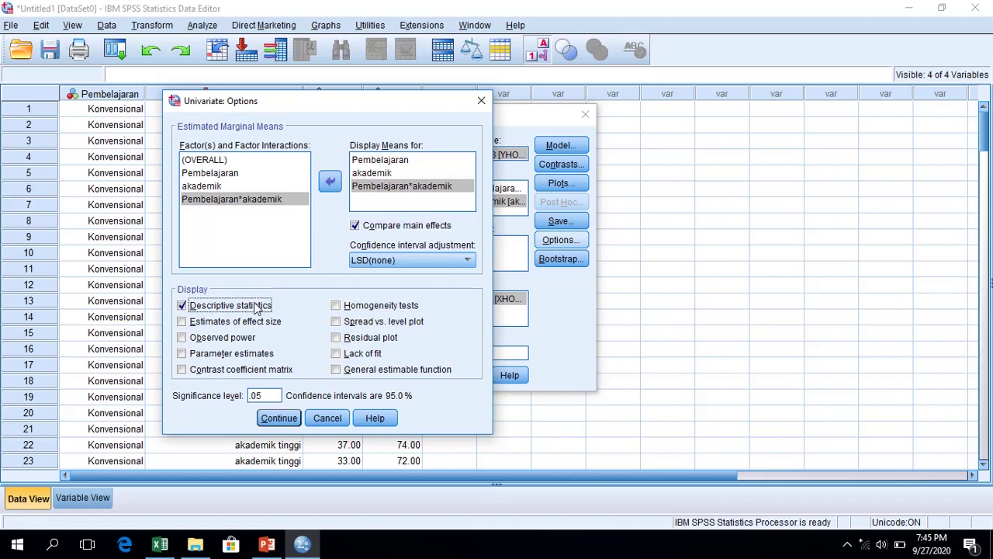
pyautogui.click(278, 325)
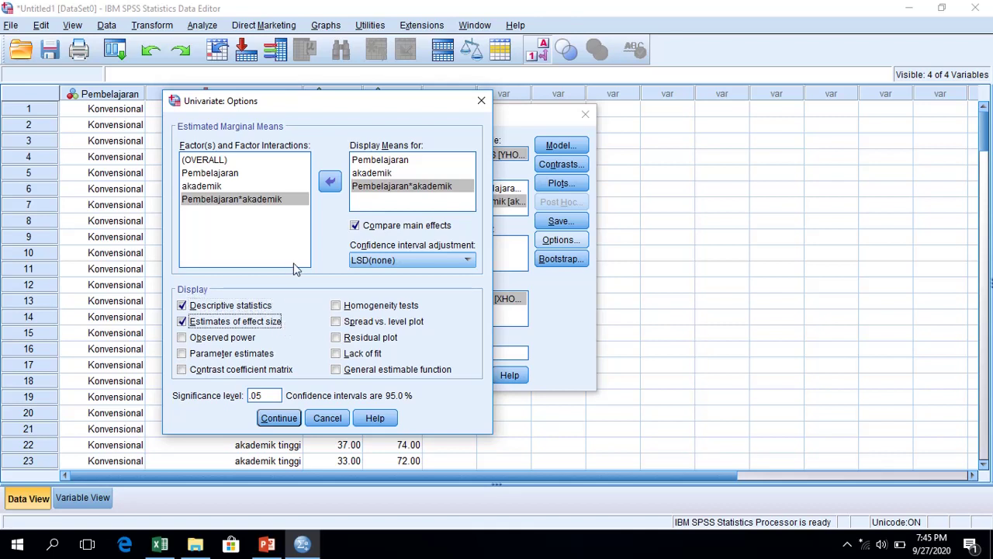
pyautogui.click(409, 307)
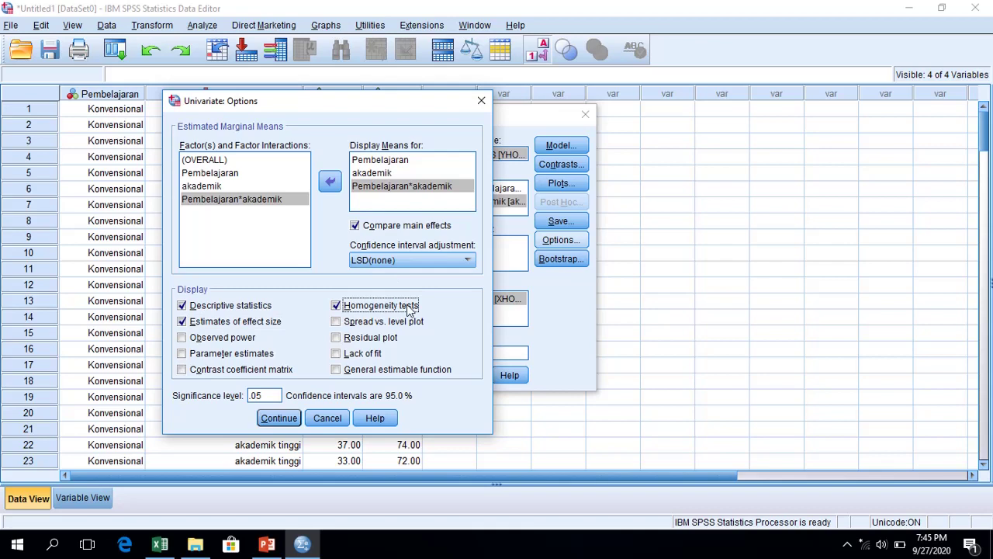
pyautogui.click(279, 418)
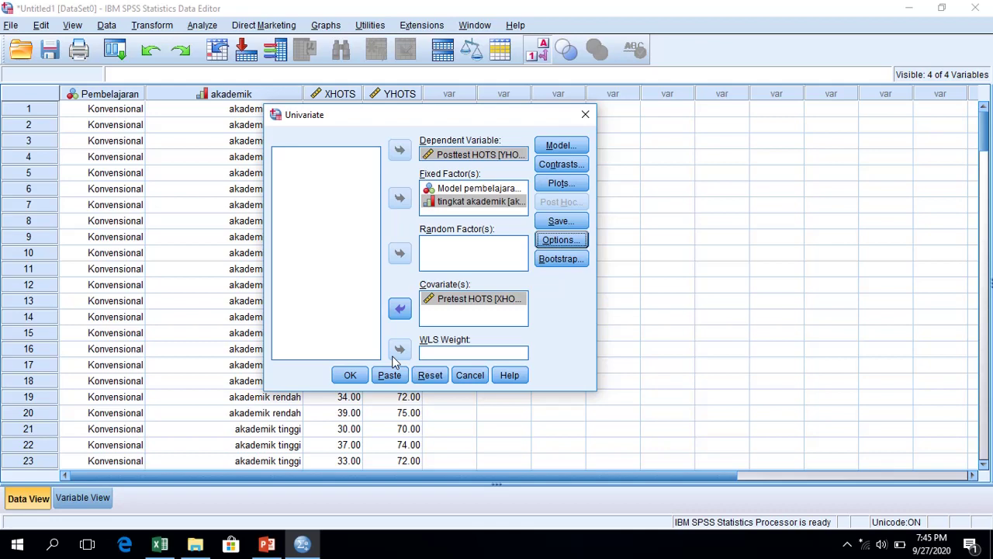
pyautogui.click(350, 376)
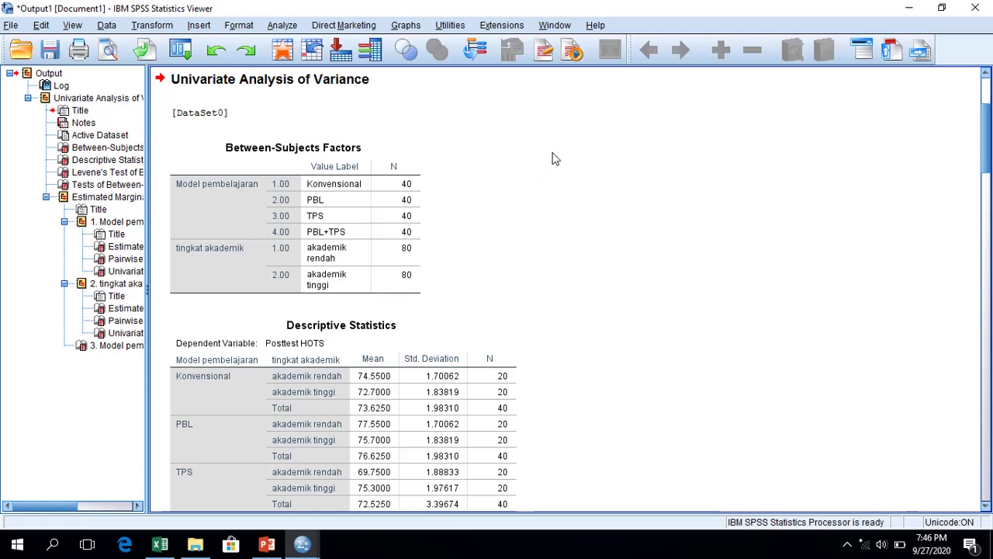
# - Widen the output outline and examine Levene's test and the Tests of Between-Subjects Effects table
pyautogui.moveTo(151, 148); pyautogui.dragTo(190, 149)
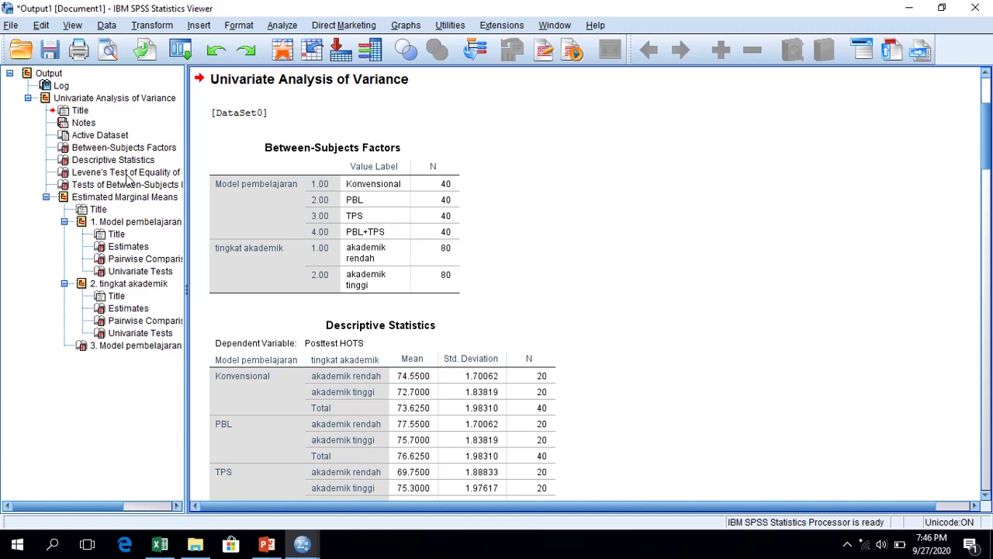
pyautogui.click(124, 172)
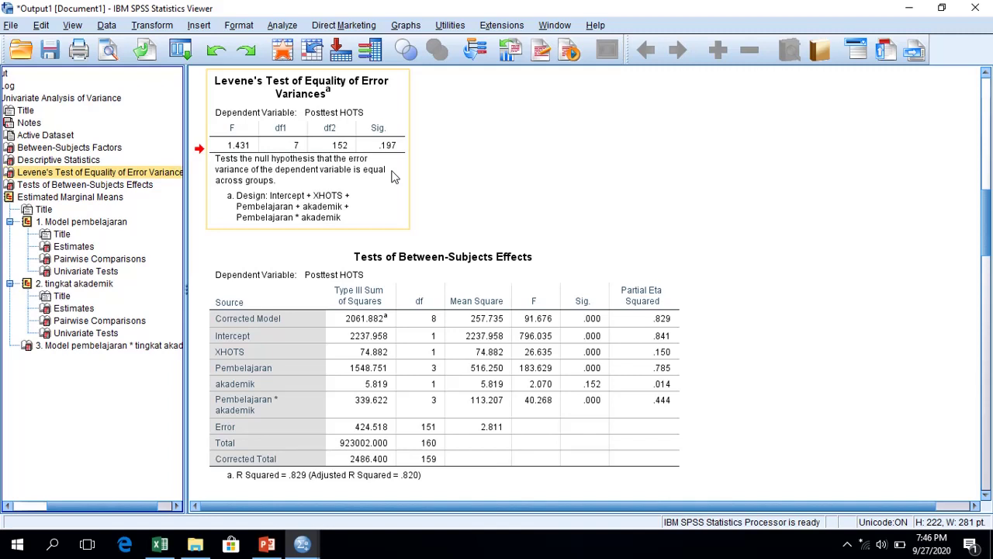
pyautogui.click(152, 185)
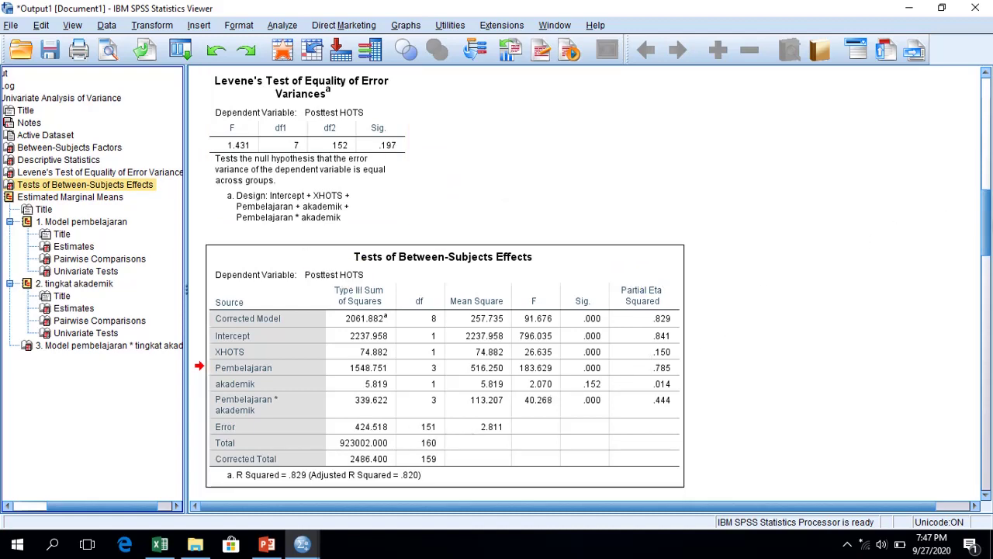
pyautogui.moveTo(988, 233); pyautogui.dragTo(988, 267)
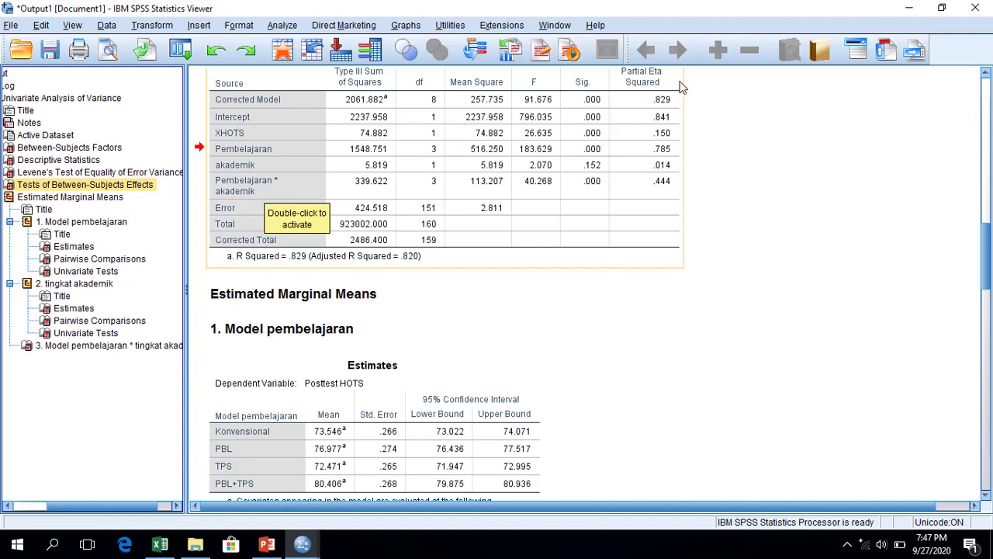
pyautogui.click(748, 178)
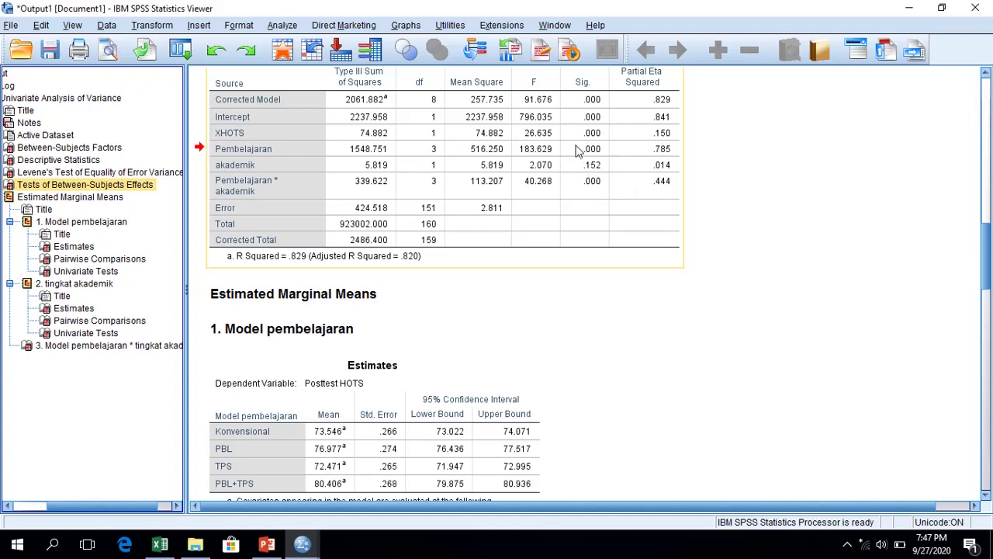
pyautogui.click(645, 242)
# - Review the pairwise comparisons and estimates for Model pembelajaran, the tingkat akademik results and the Model pembelajaran * tingkat akademik means
pyautogui.click(122, 260)
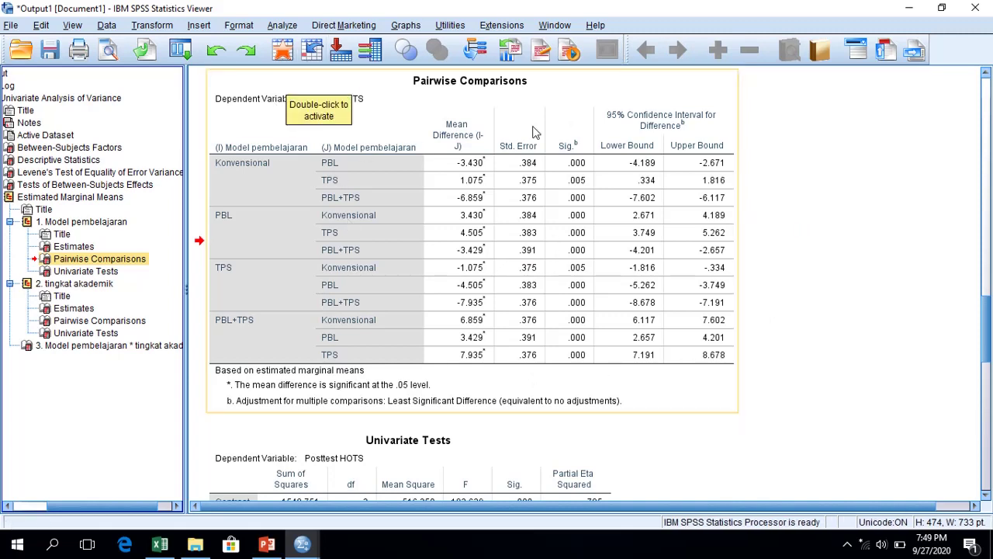
pyautogui.scroll(3, 479, 268)
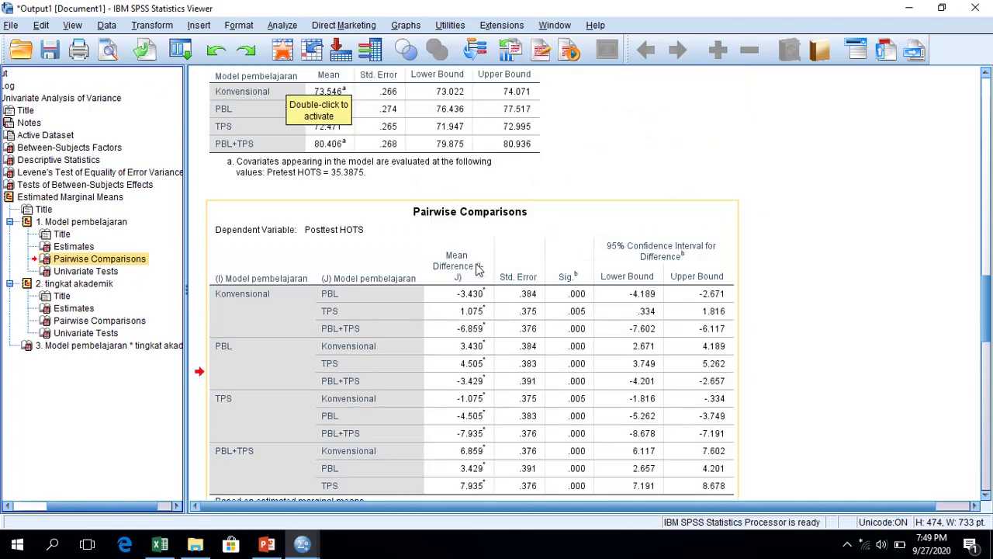
pyautogui.scroll(2, 490, 241)
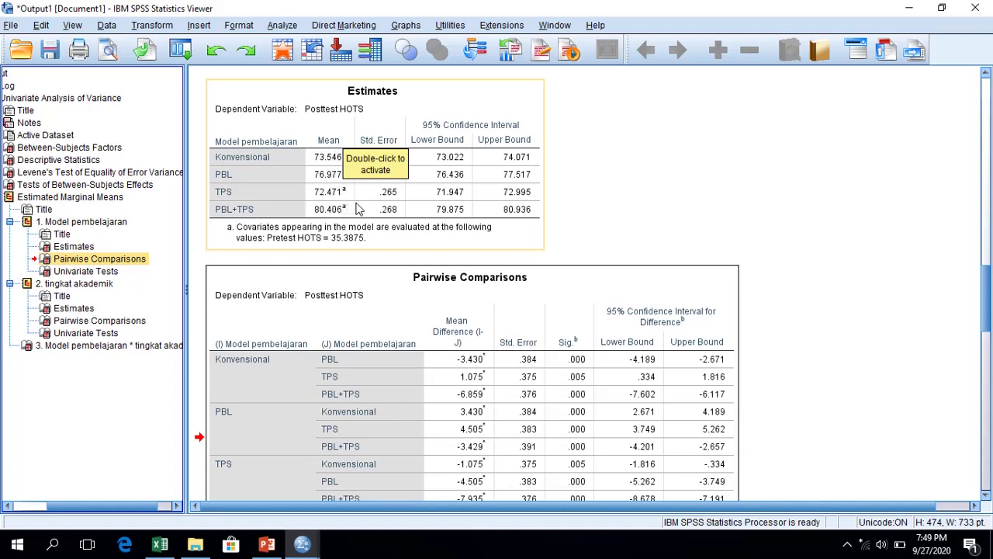
pyautogui.click(623, 210)
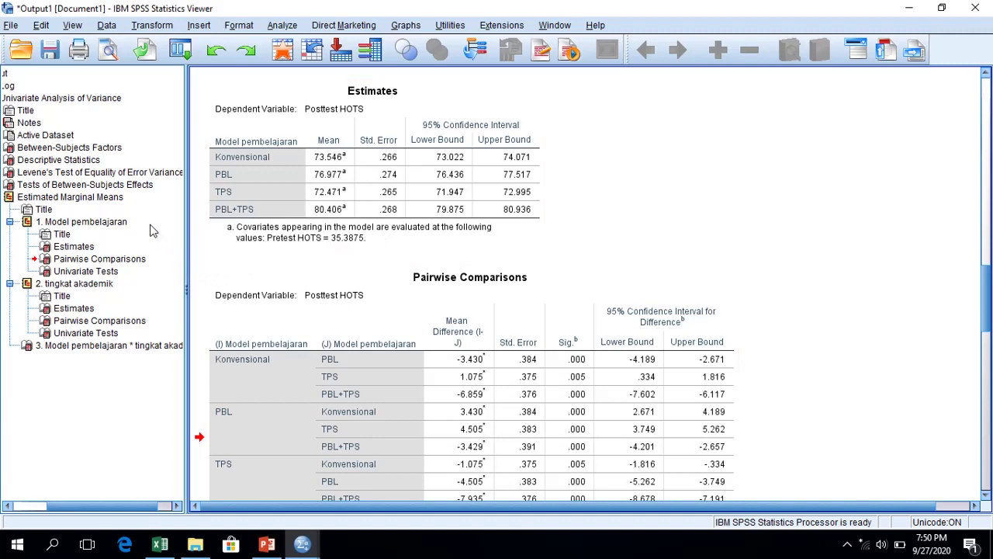
pyautogui.click(90, 285)
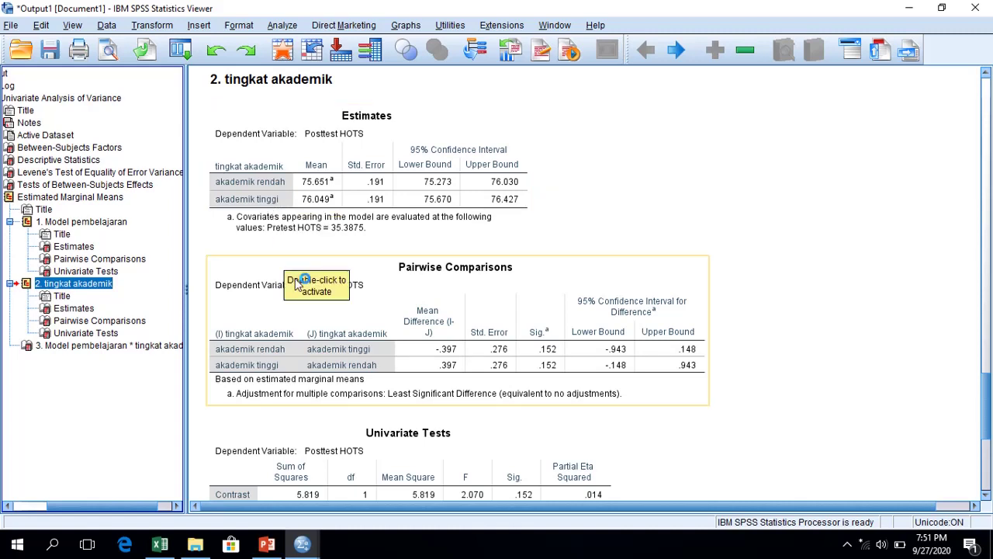
pyautogui.click(135, 349)
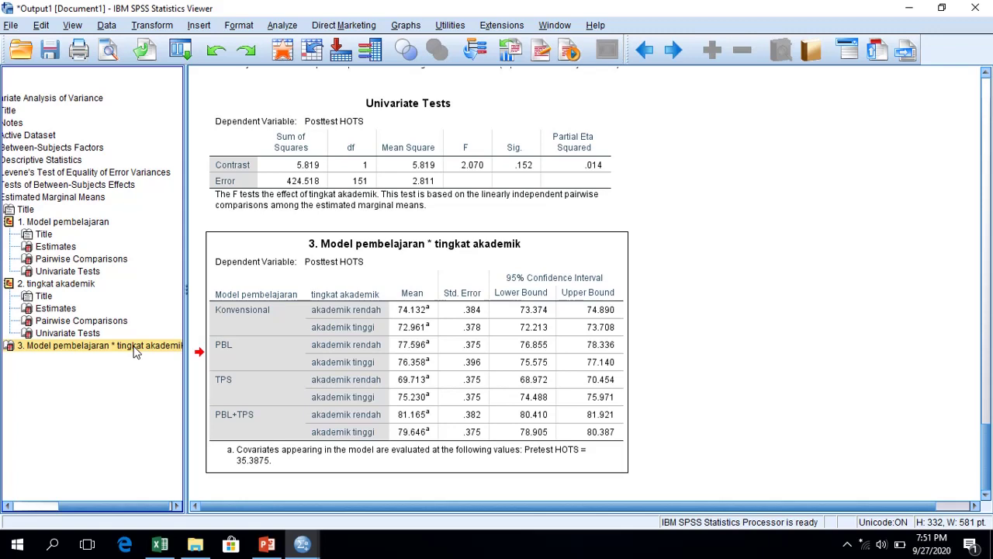
pyautogui.click(135, 352)
# - Switch to the two-way ANCOVA workbook in Excel and add the column header Interaksi in F3
pyautogui.click(156, 547)
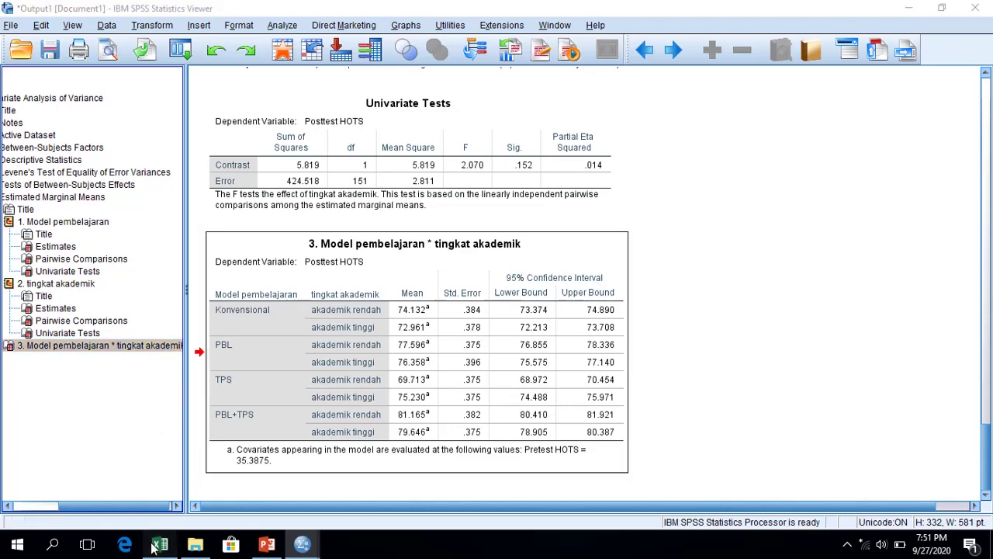
pyautogui.scroll(13, 706, 276)
pyautogui.scroll(20, 720, 281)
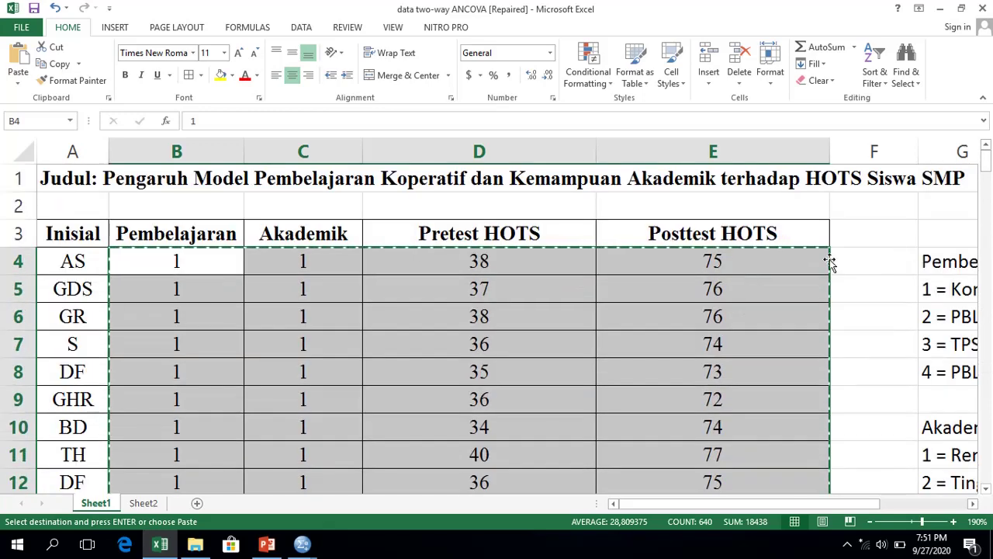
pyautogui.click(842, 233)
pyautogui.write('Interaksi')
pyautogui.press('Return')
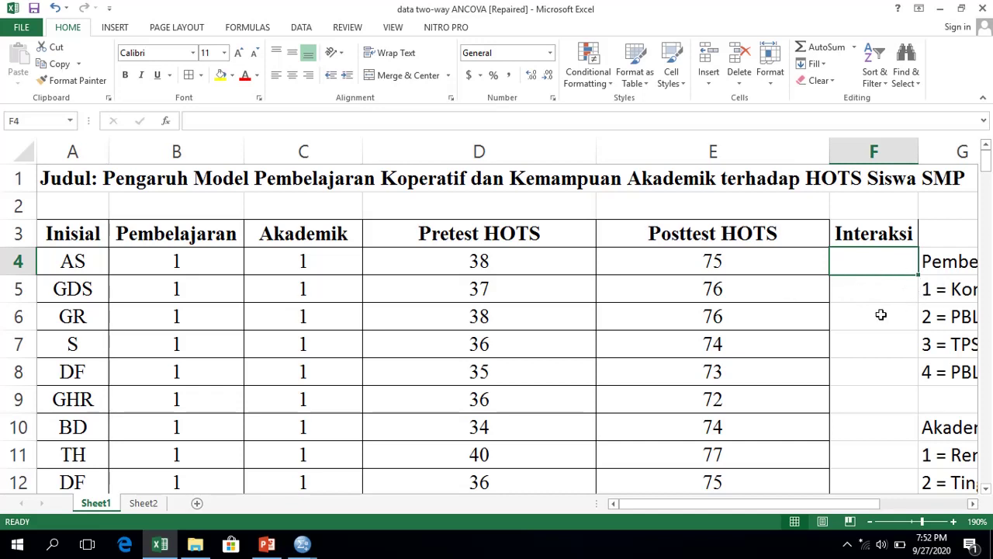
# - Enter code 1 in F4 of the Interaksi column and fill it down through F23
pyautogui.click(973, 504)
pyautogui.click(973, 503)
pyautogui.click(973, 504)
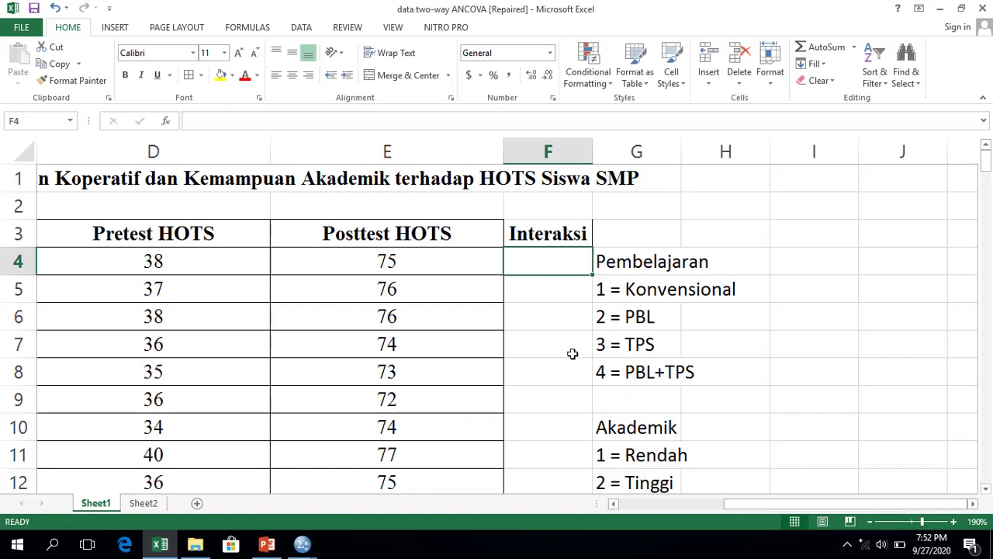
pyautogui.moveTo(715, 506); pyautogui.dragTo(747, 506)
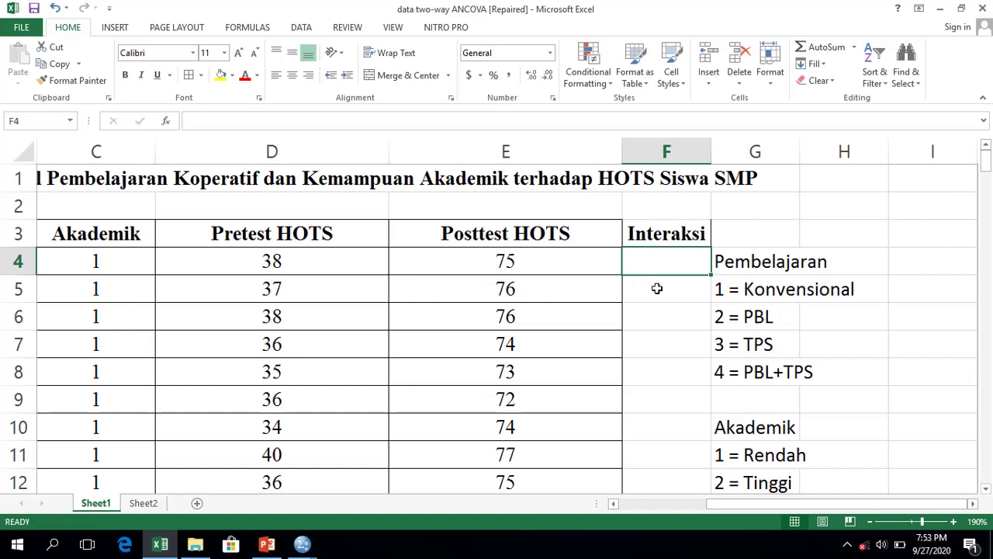
pyautogui.write('1')
pyautogui.press('Return')
pyautogui.press('Return')
pyautogui.press('Return')
pyautogui.click(672, 261)
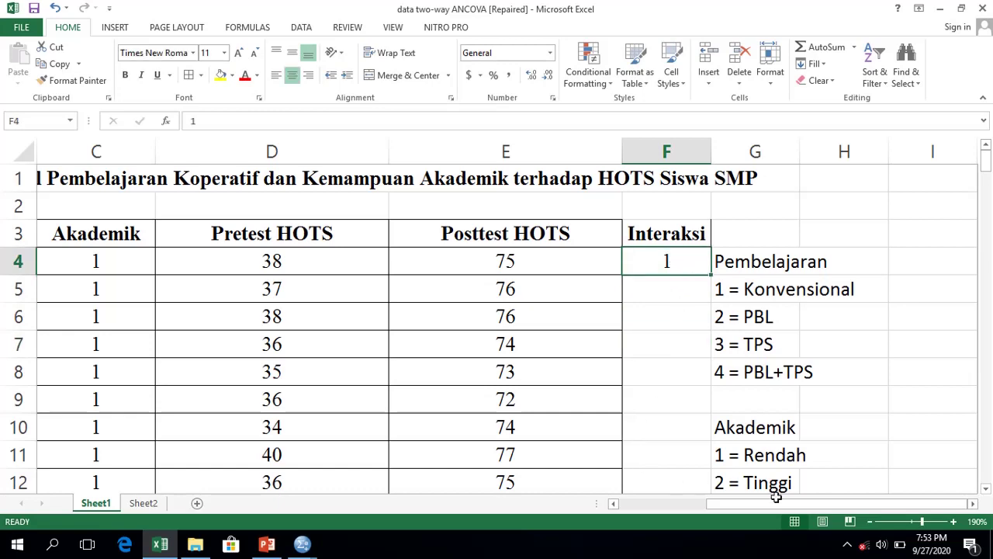
pyautogui.click(870, 521)
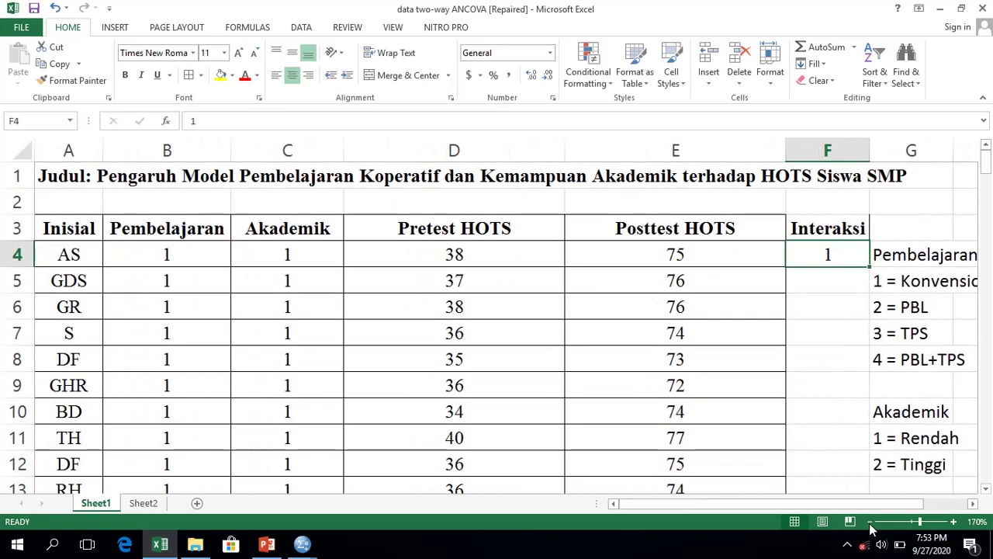
pyautogui.click(870, 522)
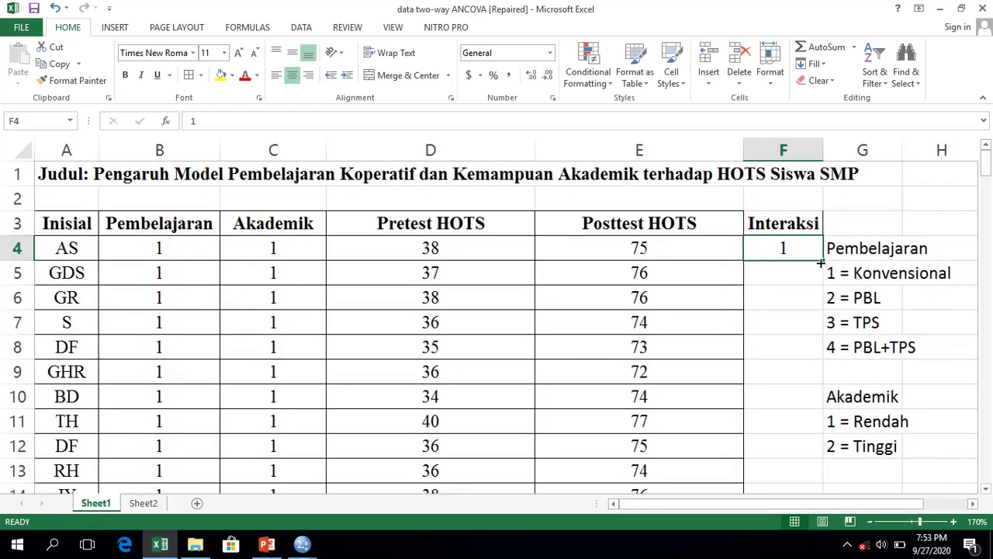
pyautogui.moveTo(827, 261); pyautogui.dragTo(779, 341)
# - Enter code 2 in F24 and fill it down through F43
pyautogui.click(779, 342)
pyautogui.write('2')
pyautogui.press('Return')
pyautogui.click(811, 353)
pyautogui.moveTo(822, 360); pyautogui.dragTo(780, 288)
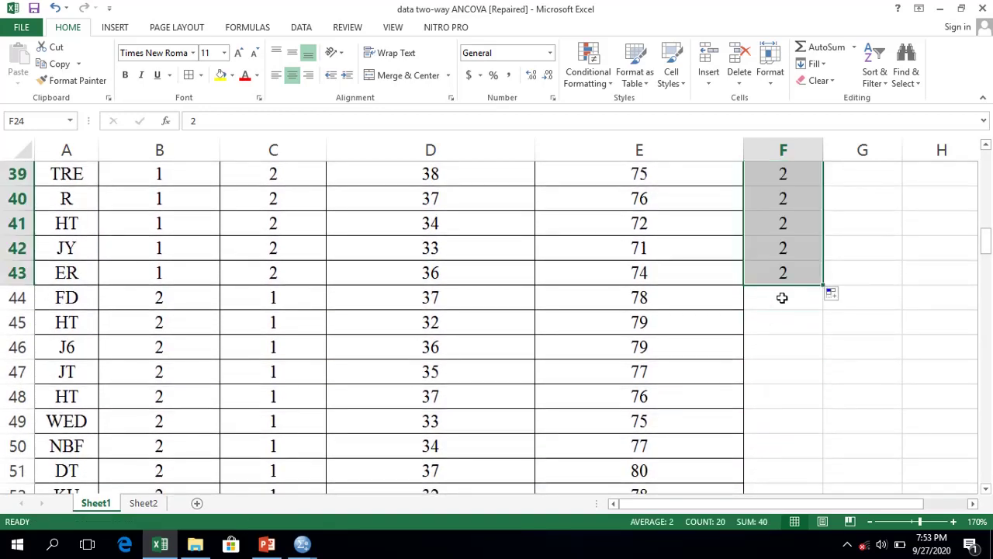
# - Enter code 3 in F44 and fill it down through F63
pyautogui.click(783, 298)
pyautogui.write('3')
pyautogui.click(778, 350)
pyautogui.click(401, 303)
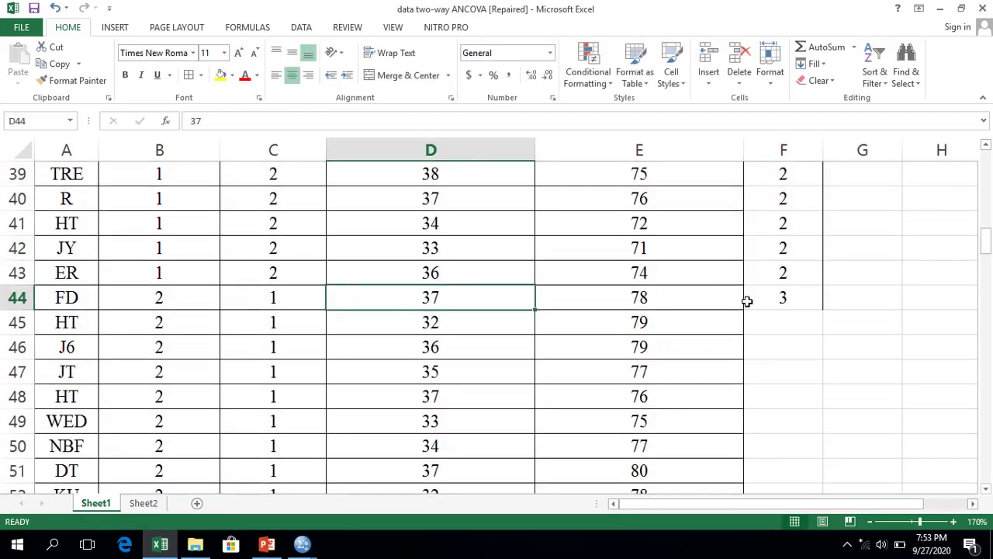
pyautogui.click(804, 301)
pyautogui.moveTo(822, 309); pyautogui.dragTo(787, 380)
# - Enter code 4 in F64 and fill it down through F83
pyautogui.click(783, 245)
pyautogui.write('4')
pyautogui.click(798, 290)
pyautogui.click(792, 253)
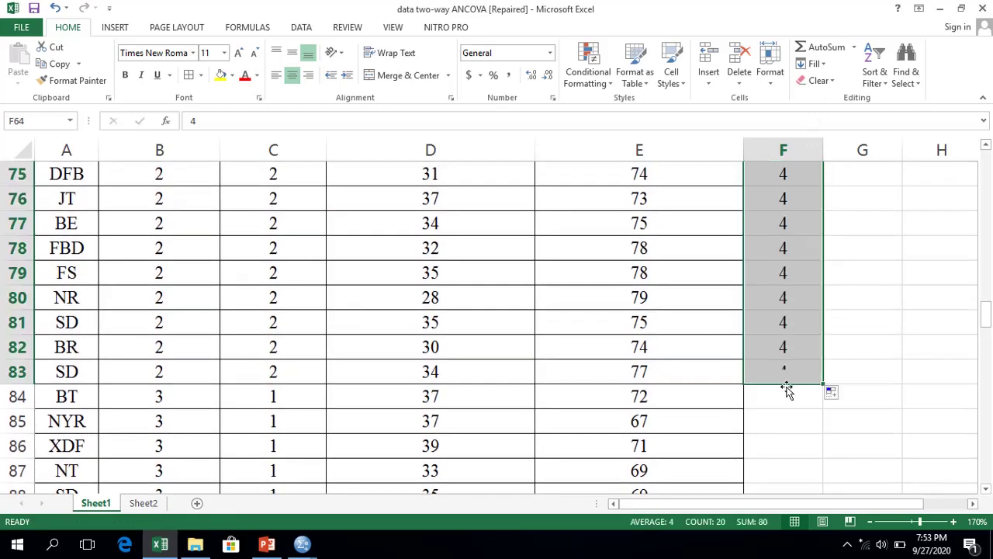
# - Check that the code 4 entries in the Interaksi column cover rows 64 to 83
pyautogui.scroll(4, 787, 390)
pyautogui.click(783, 388)
pyautogui.scroll(-9, 783, 385)
pyautogui.scroll(5, 784, 386)
pyautogui.click(804, 351)
pyautogui.hotkey('ctrl', 'shift', 'Up')
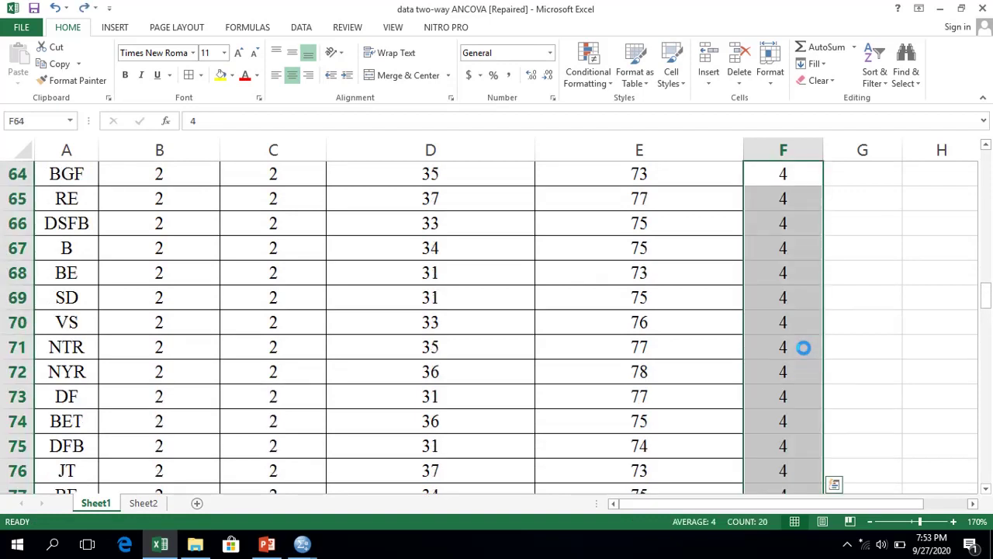
pyautogui.scroll(-4, 804, 347)
pyautogui.click(777, 346)
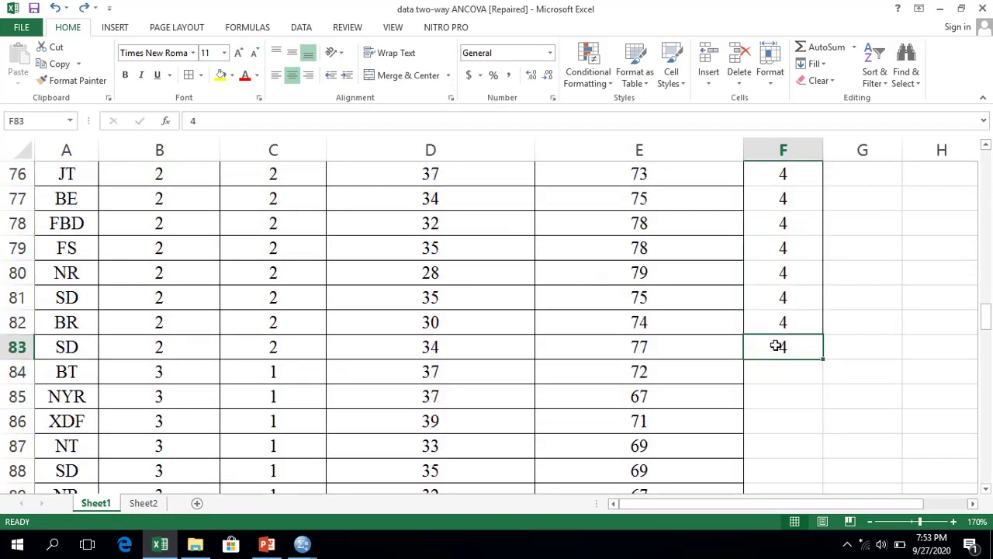
pyautogui.hotkey('ctrl', 'z')
pyautogui.hotkey('ctrl', 'y')
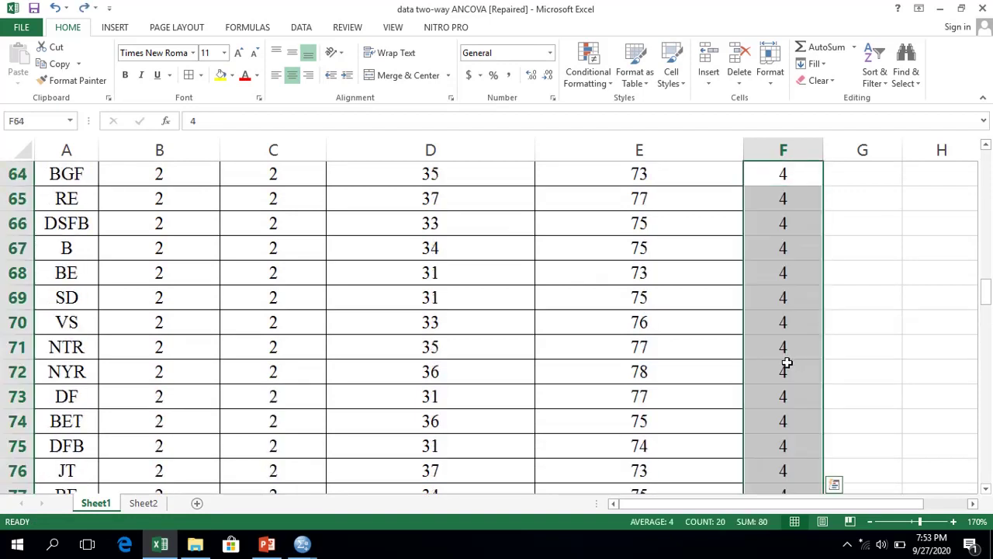
# - Enter code 5 in F84 and fill it down through F107, declining to replace existing data
pyautogui.scroll(-6, 784, 362)
pyautogui.click(779, 225)
pyautogui.write('5')
pyautogui.press('Return')
pyautogui.click(818, 230)
pyautogui.moveTo(823, 234); pyautogui.dragTo(803, 399)
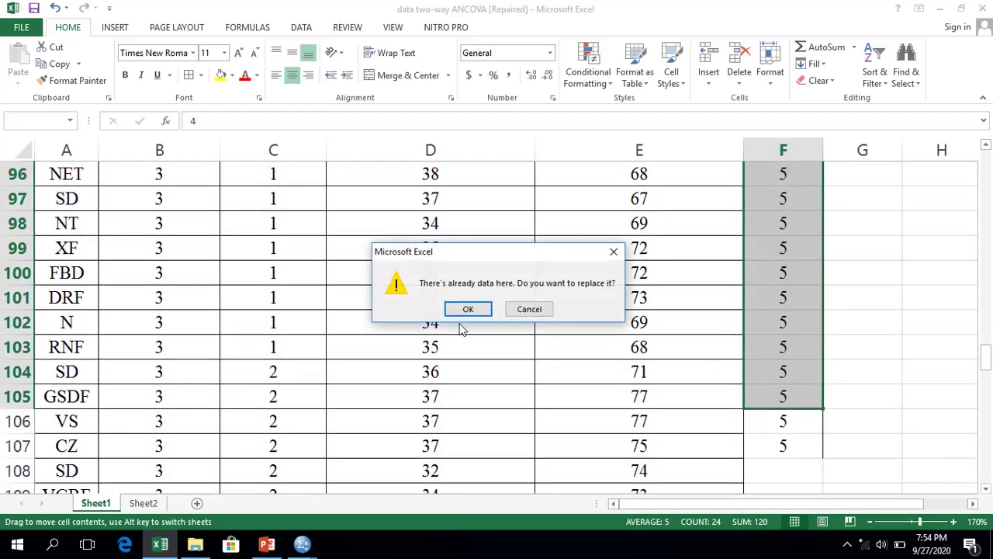
pyautogui.click(528, 309)
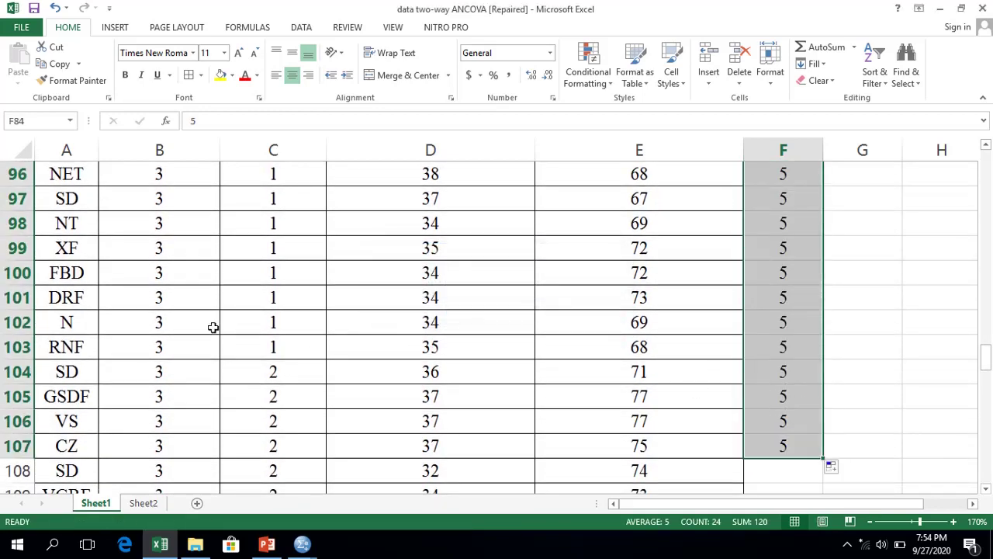
# - Enter code 6 in F104, where Akademik changes to 2, and fill it down through F143
pyautogui.click(202, 383)
pyautogui.click(248, 370)
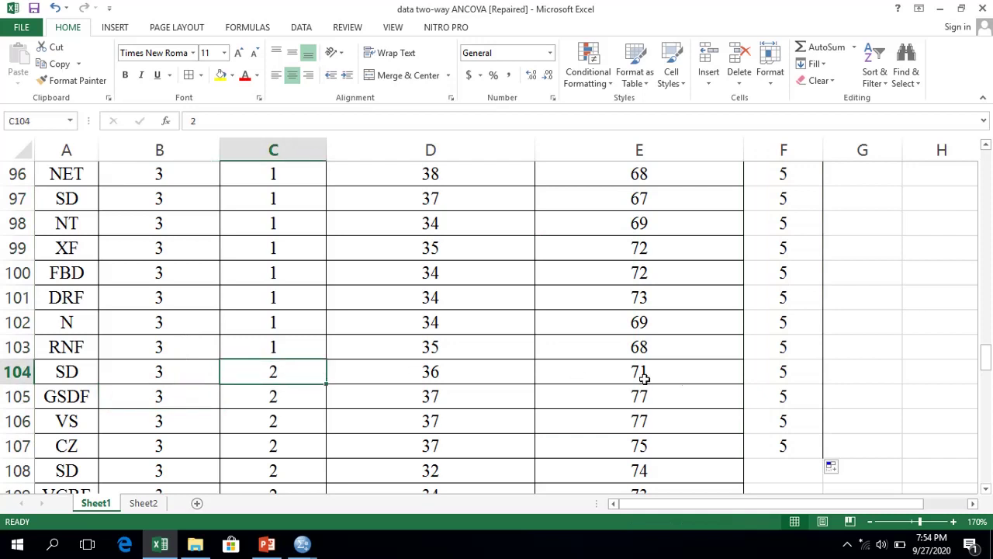
pyautogui.click(771, 371)
pyautogui.write('6')
pyautogui.press('Return')
pyautogui.click(773, 371)
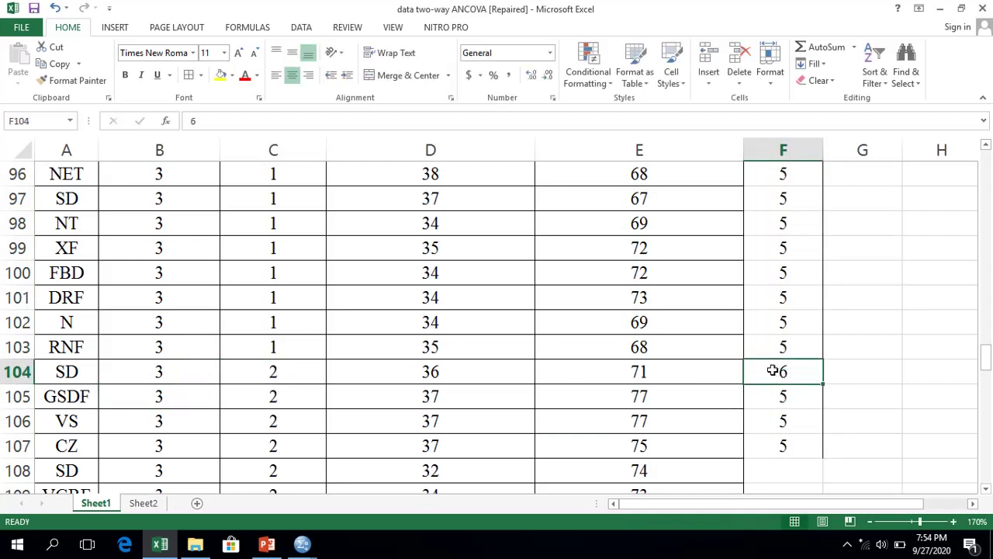
pyautogui.moveTo(826, 383)
pyautogui.mouseDown()
pyautogui.moveTo(809, 552)
pyautogui.moveTo(760, 173)
pyautogui.moveTo(762, 210)
pyautogui.moveTo(793, 136)
pyautogui.moveTo(798, 346)
pyautogui.moveTo(810, 387)
pyautogui.mouseUp()
pyautogui.click(796, 389)
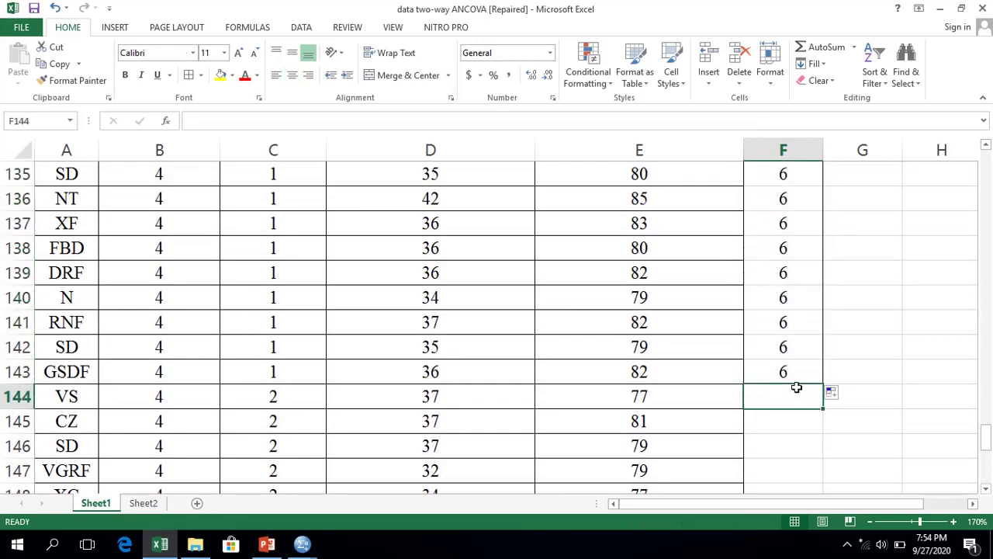
# - Enter code 7 in F144 and fill it down the Interaksi column
pyautogui.write('7')
pyautogui.press('Return')
pyautogui.click(800, 388)
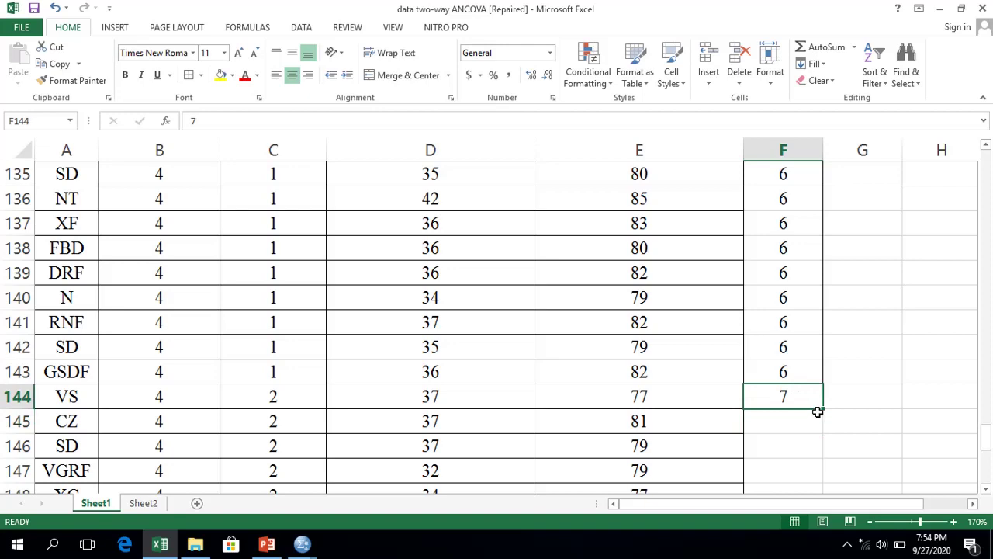
pyautogui.moveTo(825, 409); pyautogui.dragTo(821, 537)
pyautogui.moveTo(816, 514); pyautogui.dragTo(784, 421)
# - Check the Interaksi codes against the Pembelajaran and Akademik values from row 4 down to row 64
pyautogui.scroll(11, 766, 358)
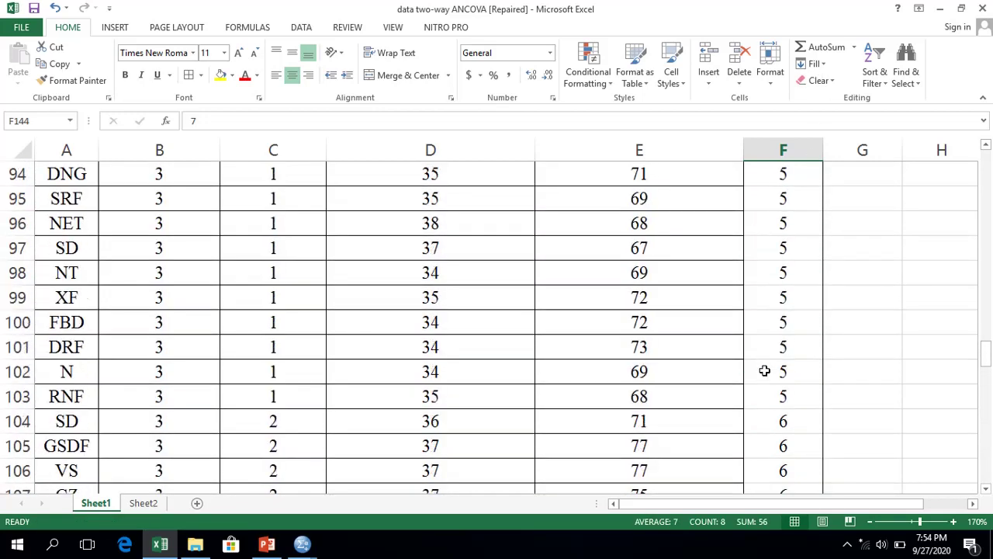
pyautogui.scroll(20, 766, 380)
pyautogui.scroll(9, 774, 376)
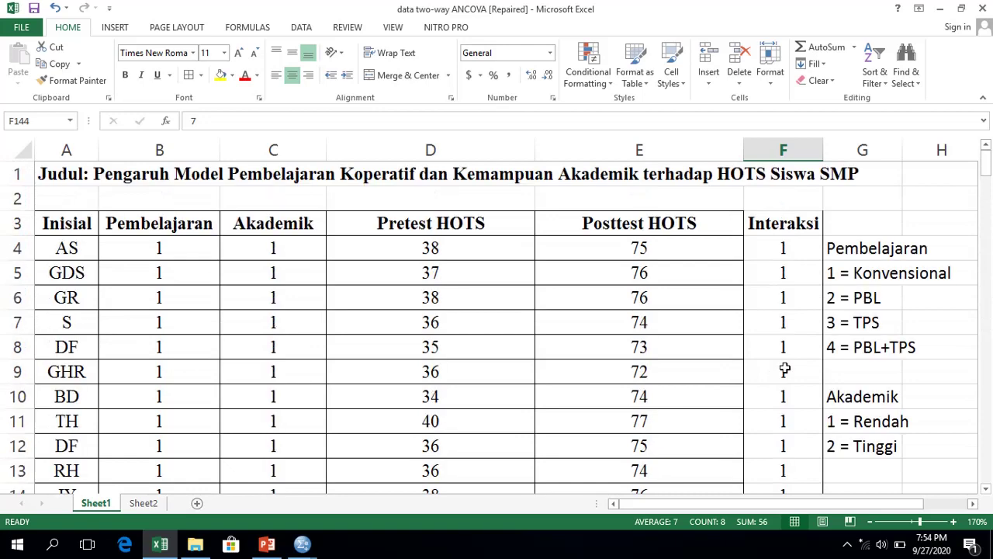
pyautogui.click(787, 250)
pyautogui.scroll(-4, 788, 256)
pyautogui.scroll(-3, 778, 279)
pyautogui.scroll(1, 781, 277)
pyautogui.click(790, 297)
pyautogui.scroll(-5, 789, 303)
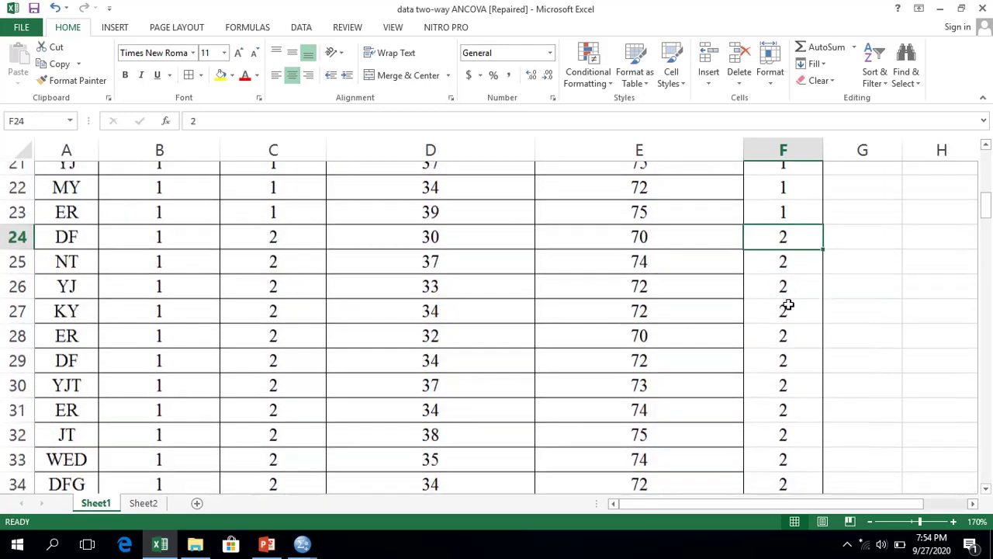
pyautogui.click(800, 420)
pyautogui.scroll(-7, 800, 420)
pyautogui.scroll(-2, 800, 420)
pyautogui.scroll(1, 787, 346)
pyautogui.click(792, 321)
# - Check the Interaksi codes against the Pembelajaran and Akademik values from row 64 down to row 124
pyautogui.scroll(-7, 792, 322)
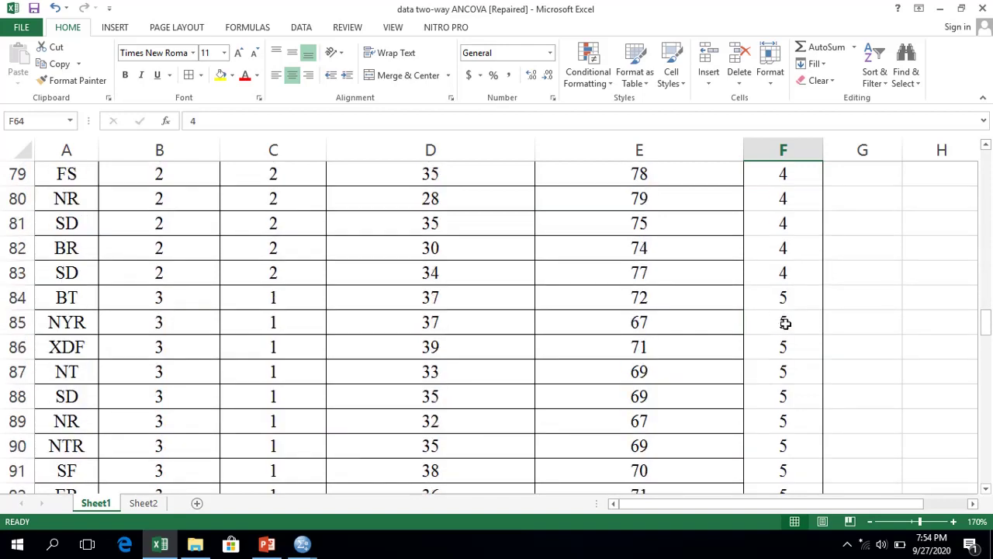
pyautogui.click(768, 298)
pyautogui.scroll(-6, 767, 299)
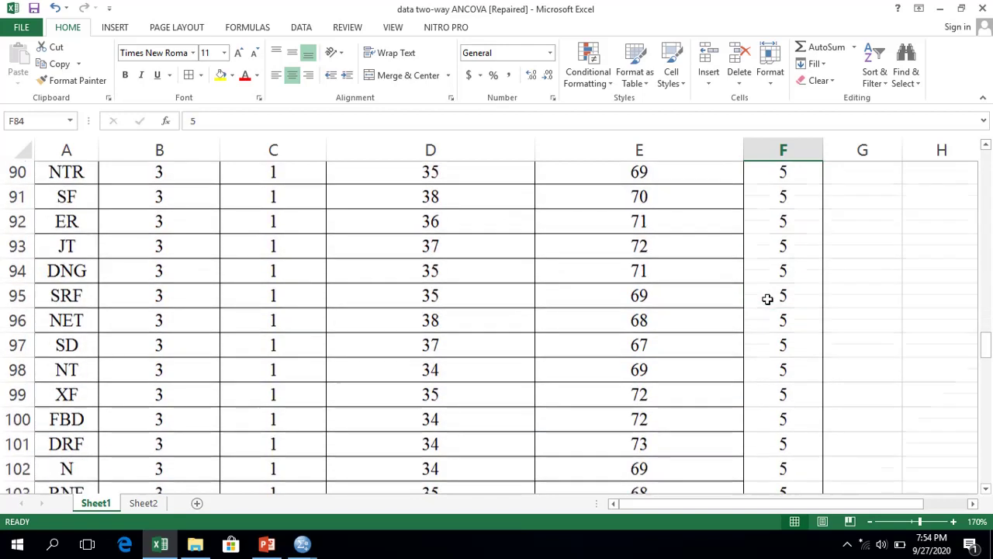
pyautogui.click(799, 346)
pyautogui.scroll(-8, 798, 347)
pyautogui.scroll(-1, 798, 346)
pyautogui.scroll(1, 814, 346)
# - Enter code 7 in F124, where Pembelajaran changes to 4, and fill it down through F143
pyautogui.click(782, 247)
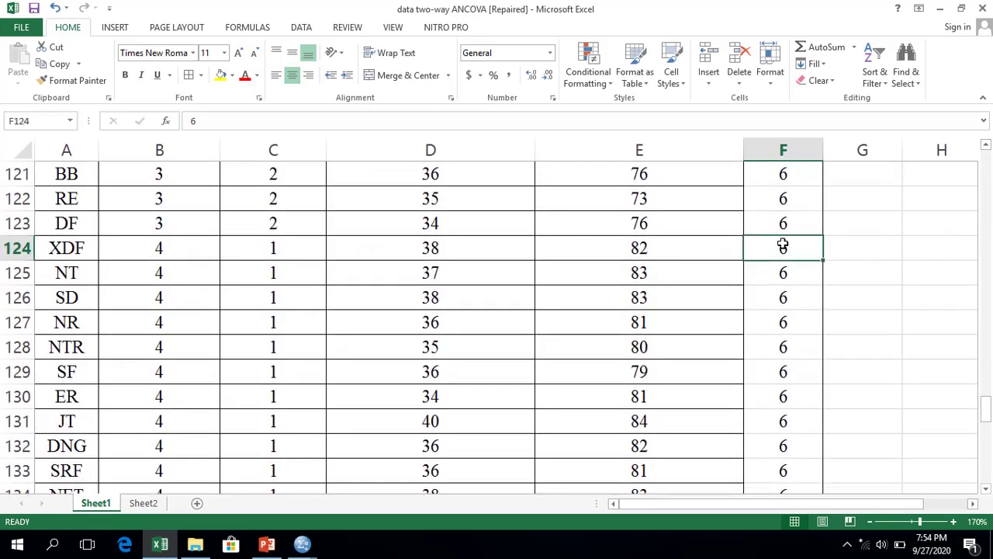
pyautogui.write('7')
pyautogui.press('Return')
pyautogui.click(783, 246)
pyautogui.moveTo(827, 259); pyautogui.dragTo(792, 261)
# - Enter code 8 in F144, where Akademik changes to 2, and fill it down through F163
pyautogui.click(179, 245)
pyautogui.click(275, 249)
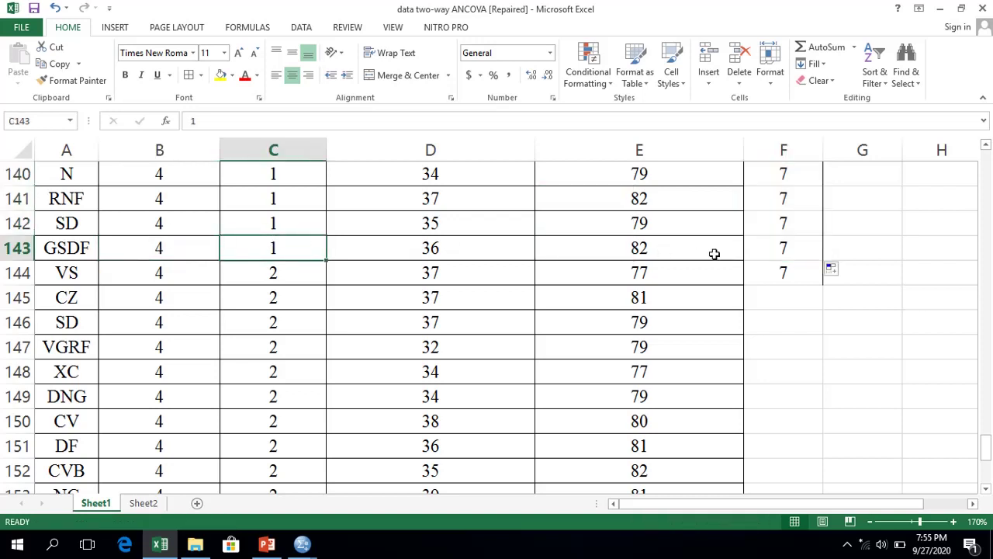
pyautogui.click(726, 253)
pyautogui.click(754, 246)
pyautogui.click(192, 266)
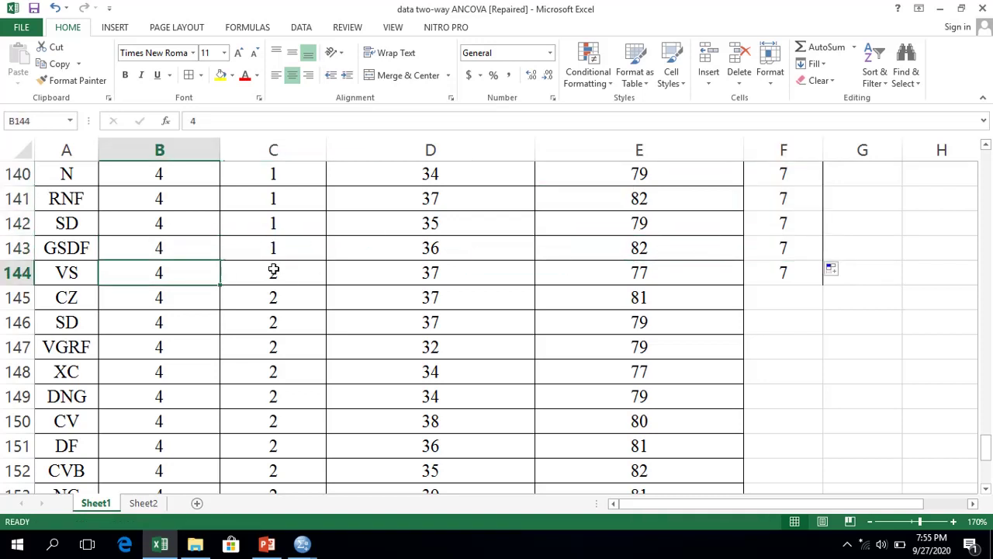
pyautogui.click(783, 273)
pyautogui.write('8')
pyautogui.press('Return')
pyautogui.moveTo(783, 272); pyautogui.dragTo(240, 266)
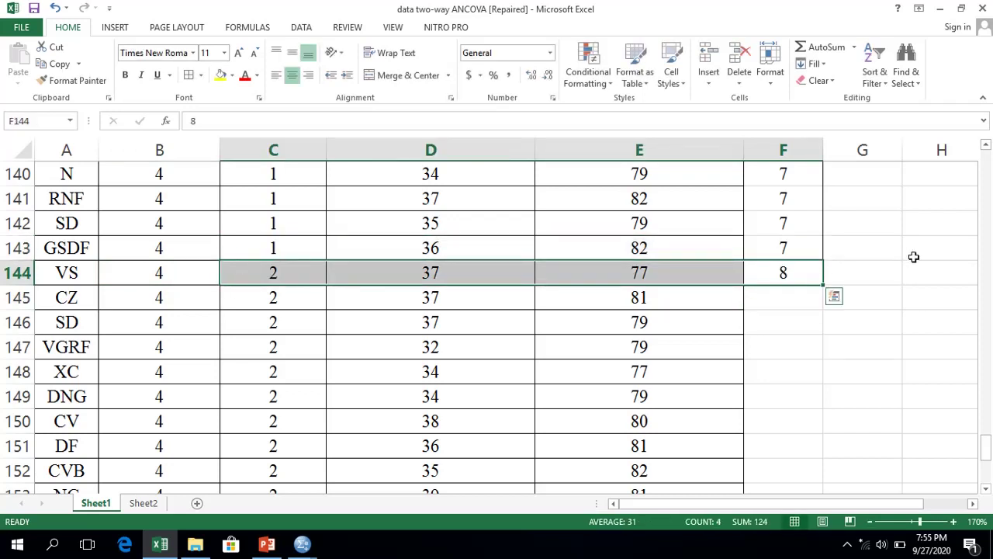
pyautogui.click(820, 271)
pyautogui.moveTo(825, 282); pyautogui.dragTo(794, 454)
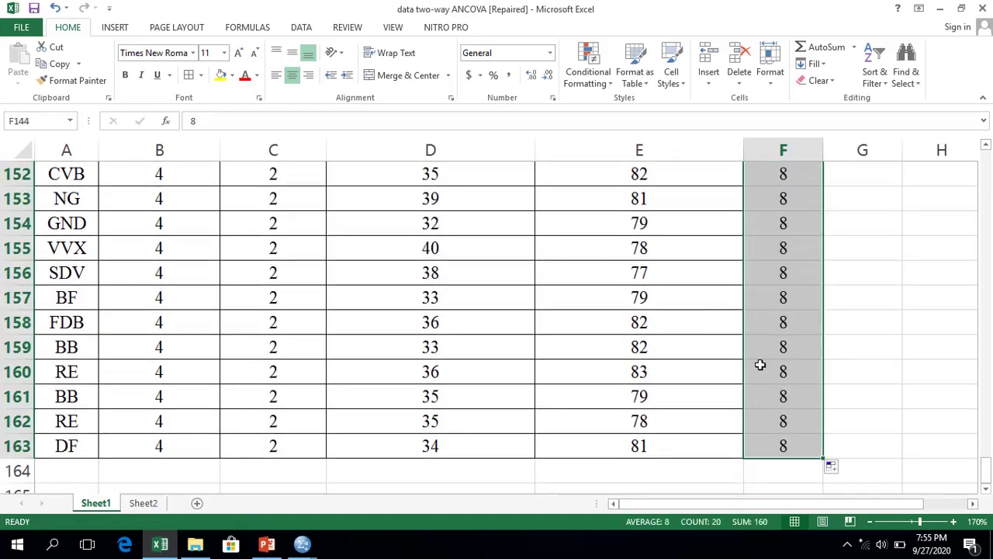
# - Switch to the SPSS data file and add a variable named Interaksi in row 6 of the variable definitions
pyautogui.scroll(20, 761, 364)
pyautogui.scroll(20, 762, 336)
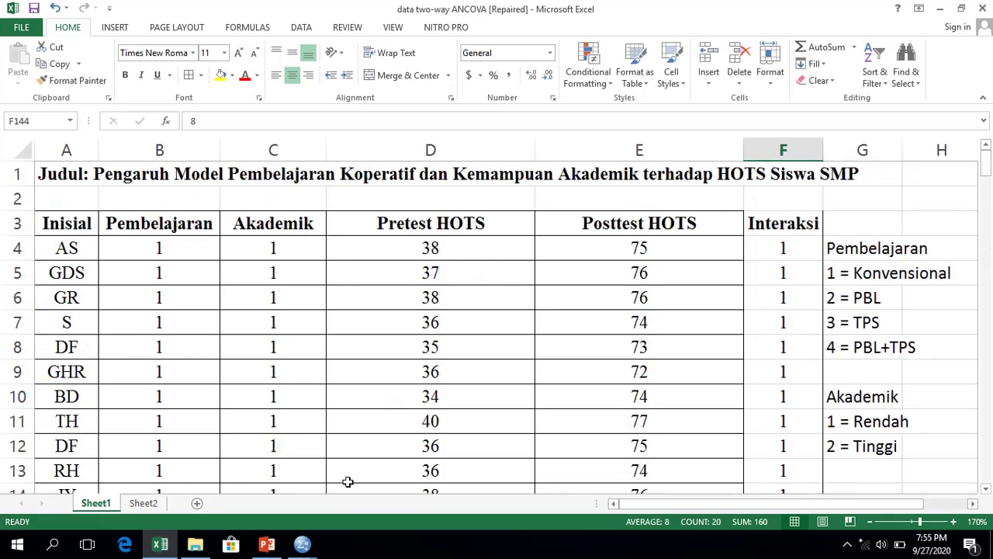
pyautogui.moveTo(314, 545)
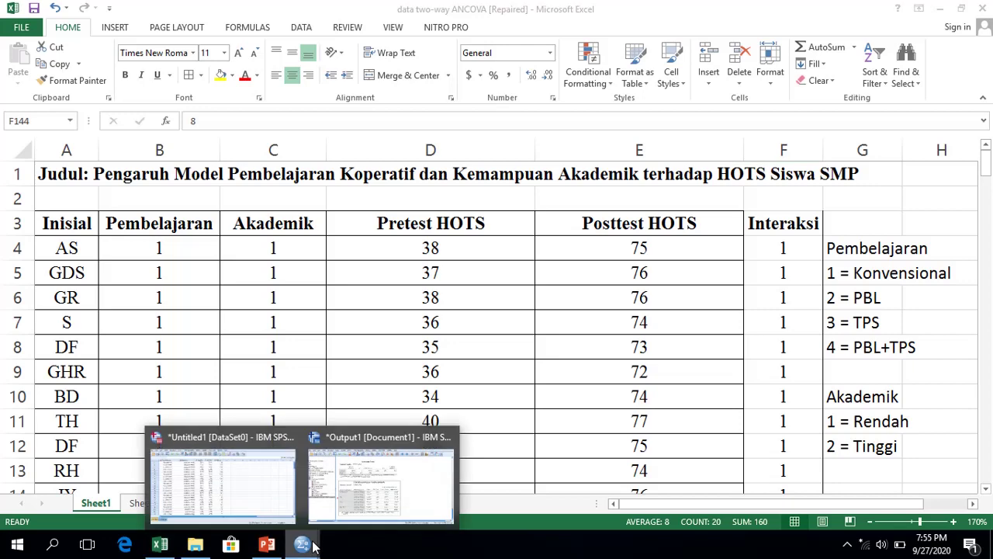
pyautogui.click(290, 506)
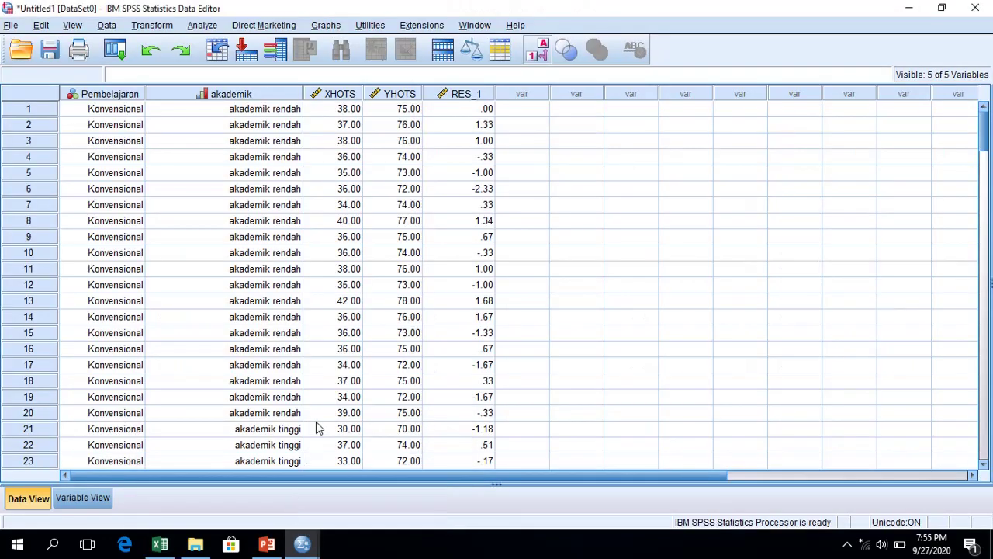
pyautogui.click(104, 499)
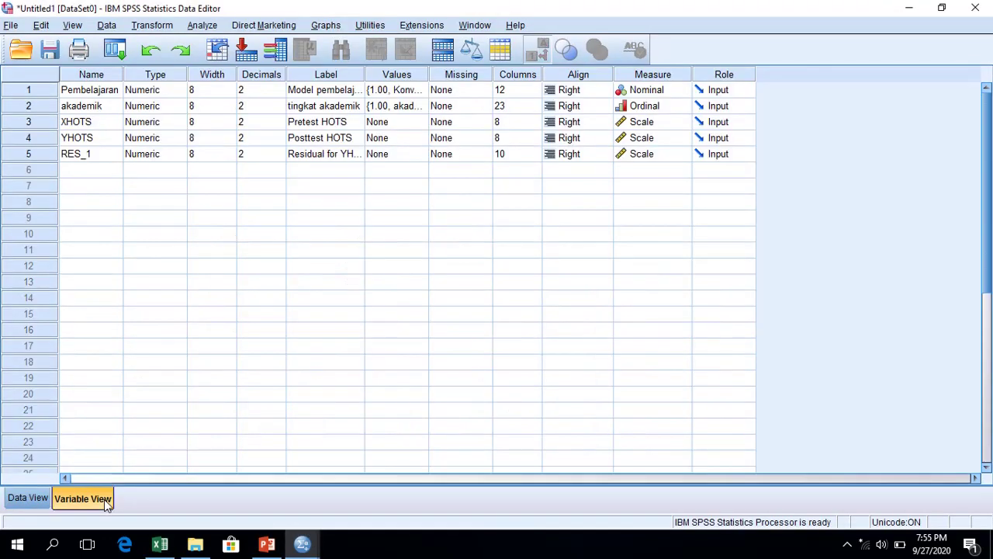
pyautogui.click(93, 173)
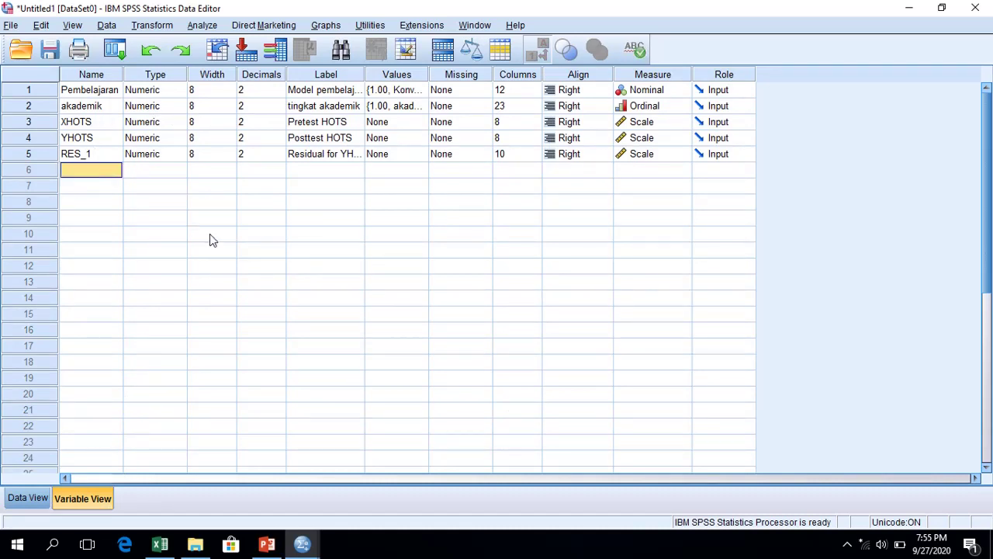
pyautogui.write('Interaksi')
pyautogui.press('Return')
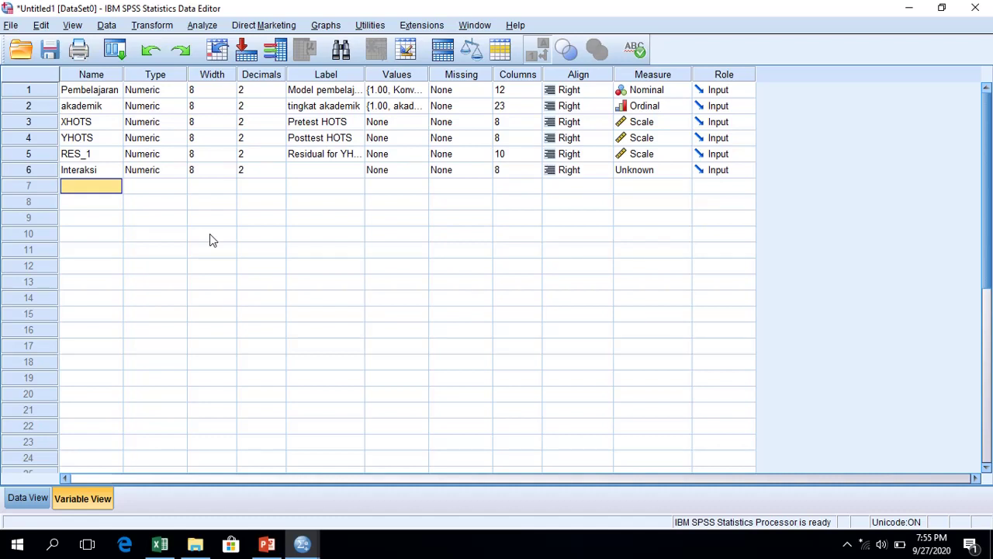
# - Open the value labels of Interaksi and label 1 as "Konvensional rendah" and 2 as "Konvensional tinggi"
pyautogui.click(424, 175)
pyautogui.click(424, 173)
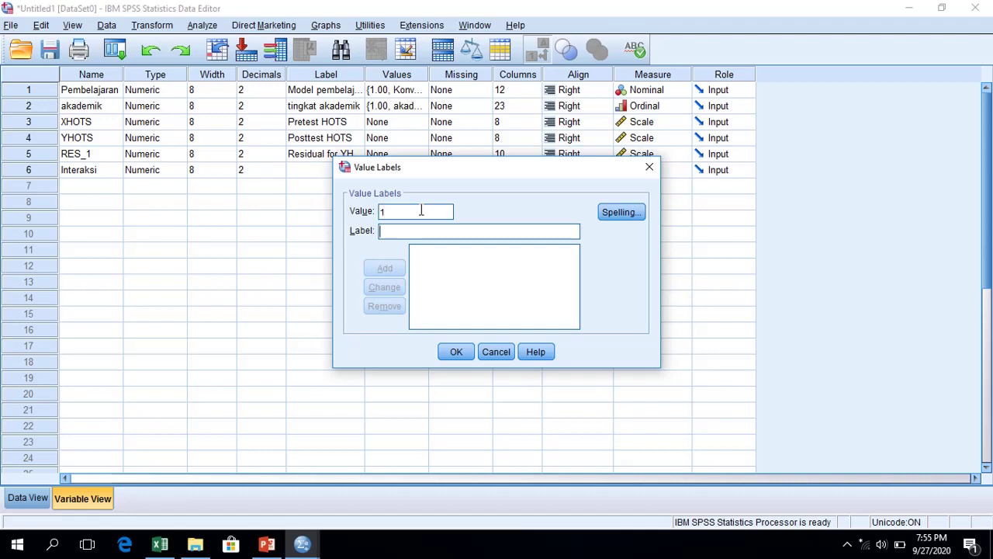
pyautogui.write('Konve')
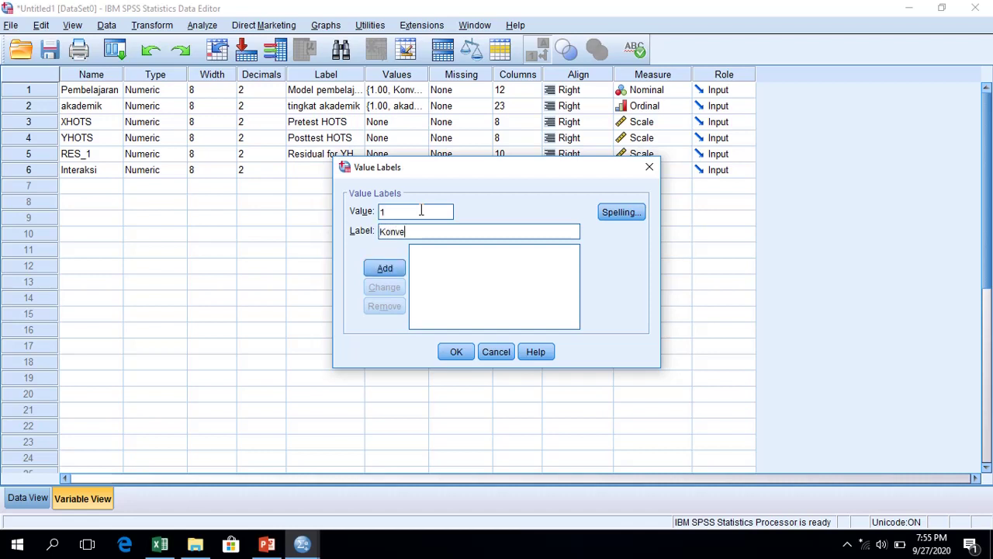
pyautogui.write('nsional rendah')
pyautogui.press('Return')
pyautogui.write('2')
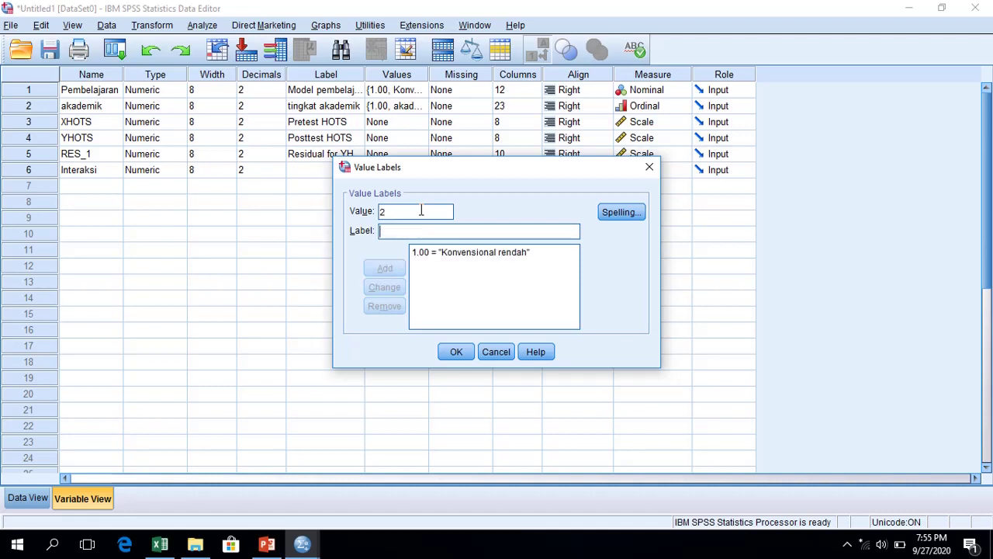
pyautogui.write('.00 = "K')
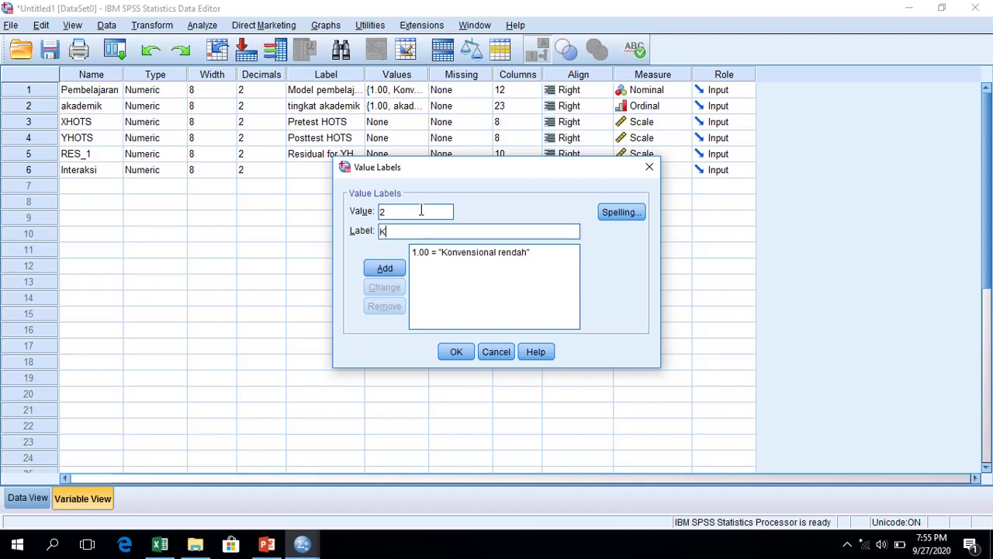
pyautogui.write('onvensional tinggi')
pyautogui.press('Return')
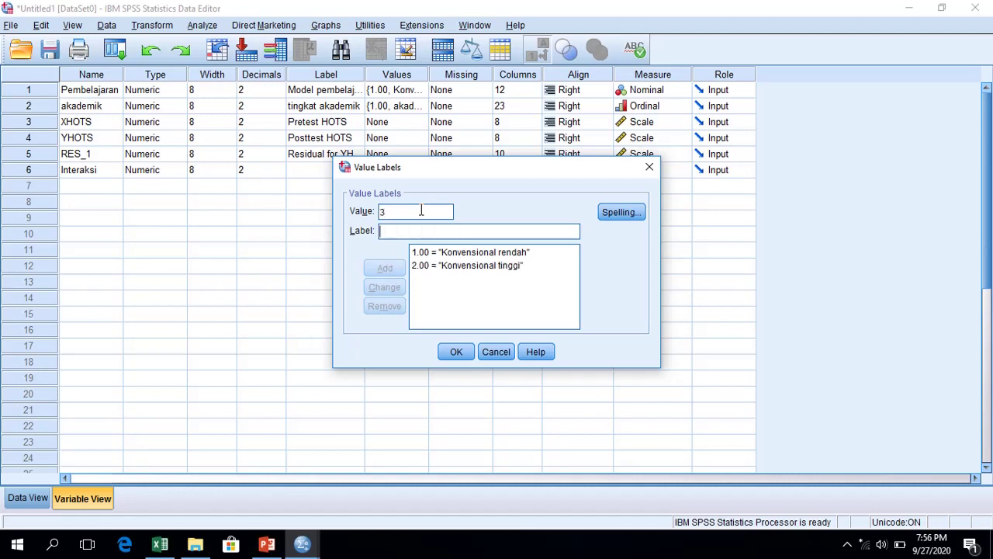
# - Label Interaksi value 3 as "PBL rendah" and value 4 as "PBL tinggi"
pyautogui.write('PBL rendah')
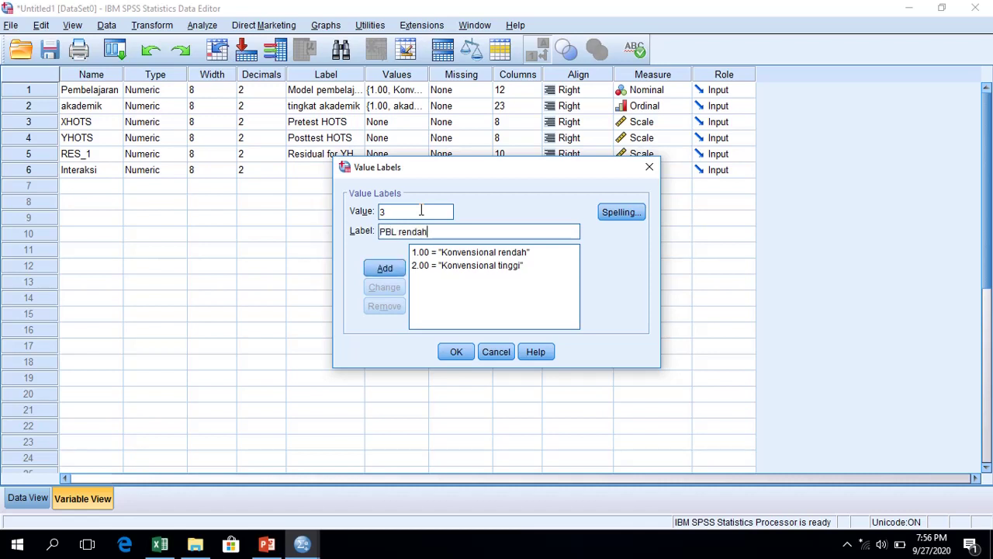
pyautogui.press('Return')
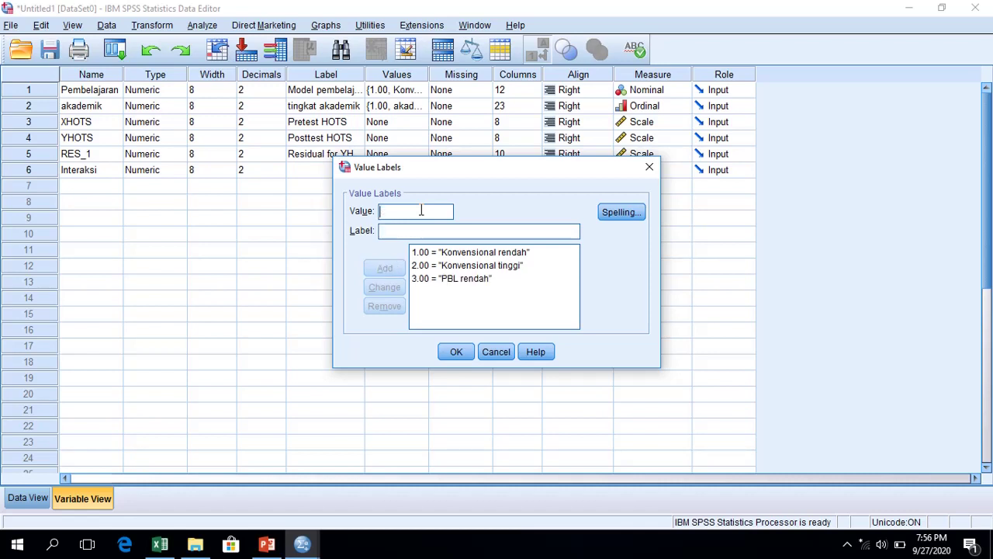
pyautogui.press('Tab')
pyautogui.write('PBL')
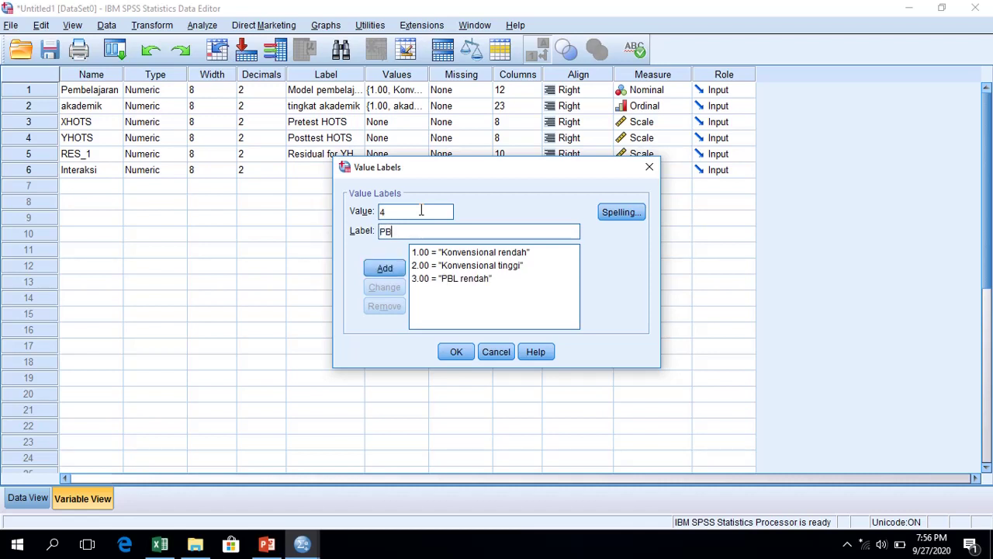
pyautogui.write(' tingigi')
pyautogui.press('Return')
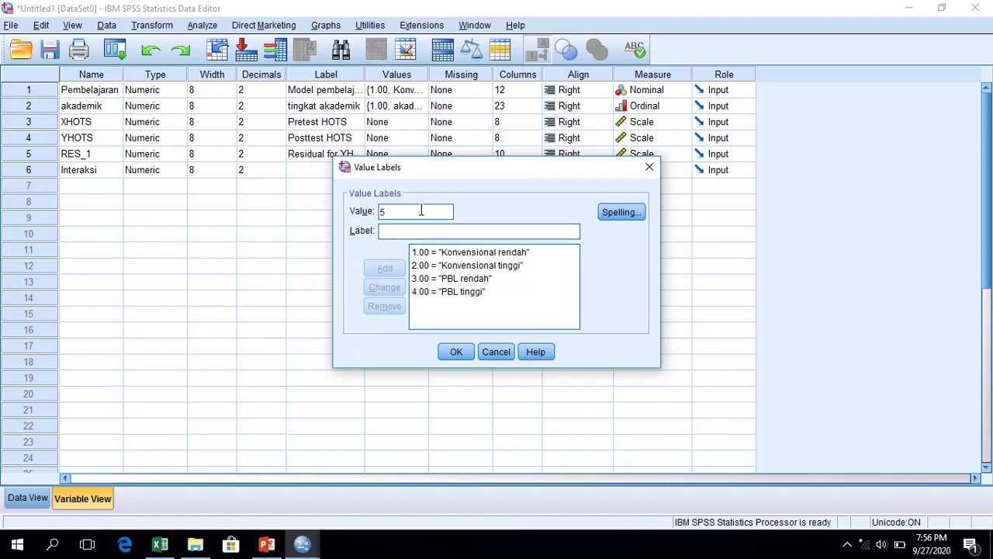
# - Label Interaksi value 5 as "TPS rendah" and value 6 as "TPS tinggi"
pyautogui.press('Tab')
pyautogui.write('TPS rendah')
pyautogui.press('Return')
pyautogui.press('Tab')
pyautogui.write('TPS tinggi')
pyautogui.press('Return')
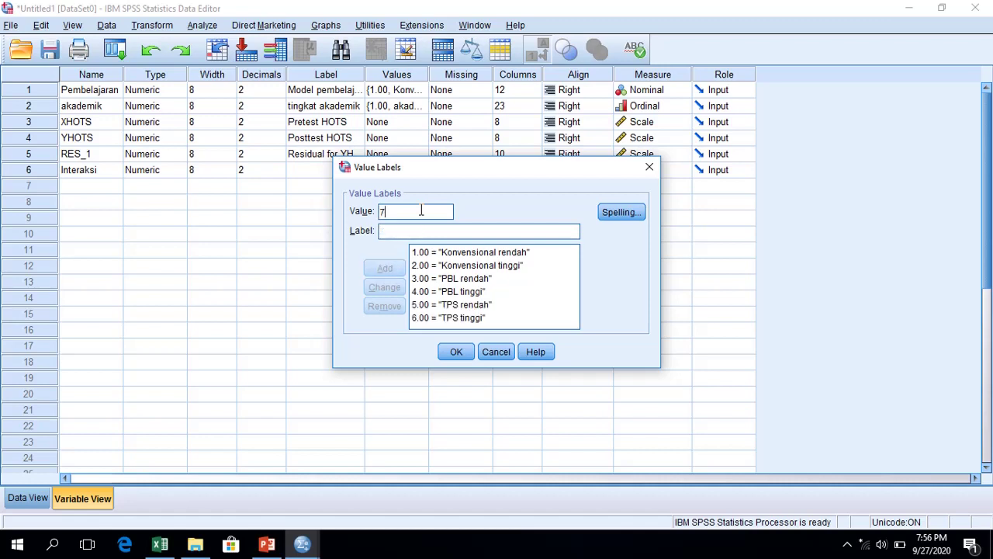
# - Label Interaksi value 7 as "PBL+TPS rendah" and 8 as "PBL+TPS tinggi", apply the labels and return to the data rows
pyautogui.press('Tab')
pyautogui.write('P')
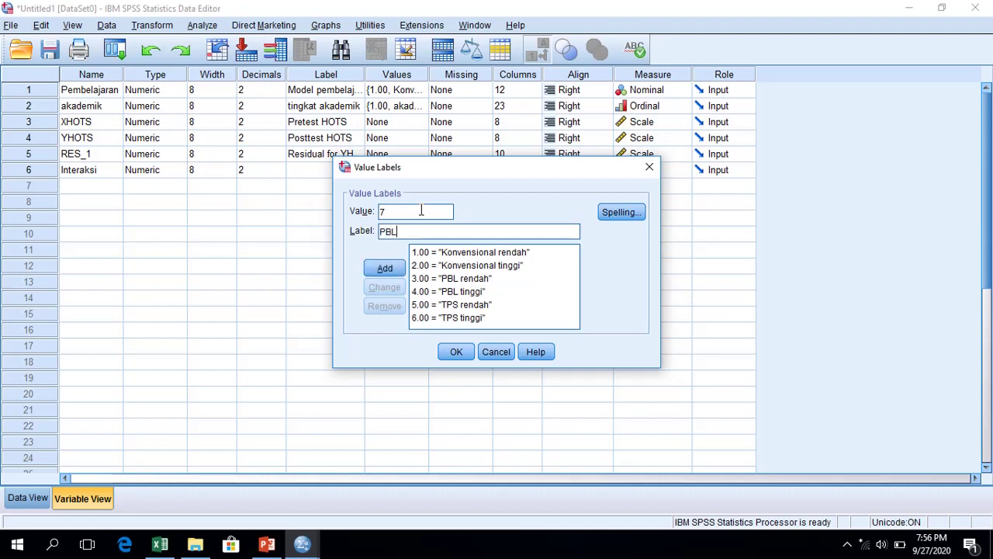
pyautogui.write('BL+TPS rendah')
pyautogui.press('Return')
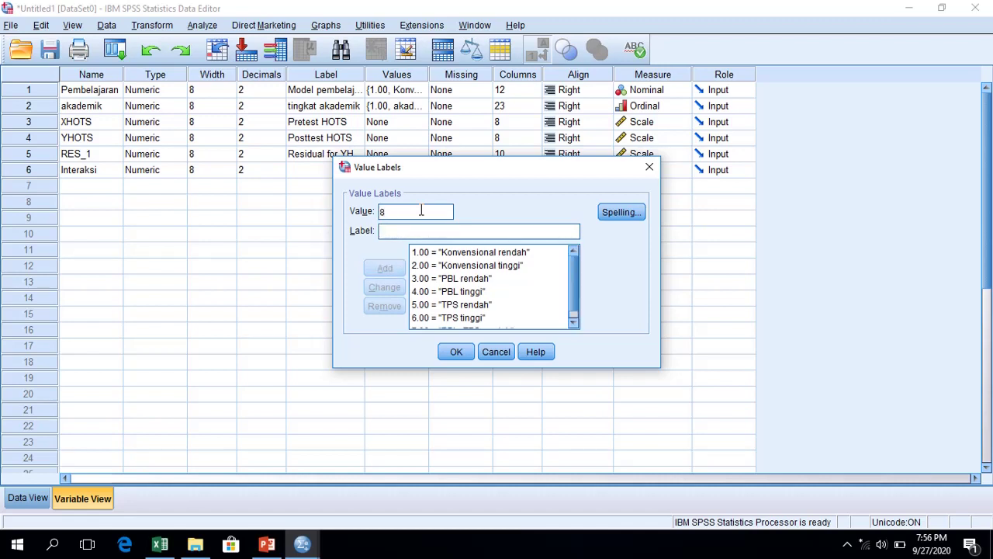
pyautogui.write('PBL+TPS tinggi')
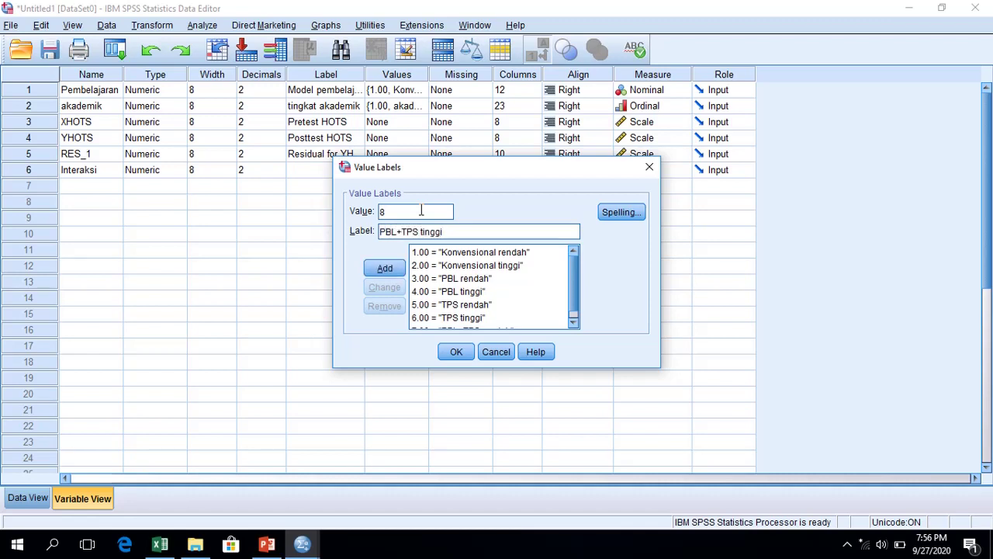
pyautogui.press('Return')
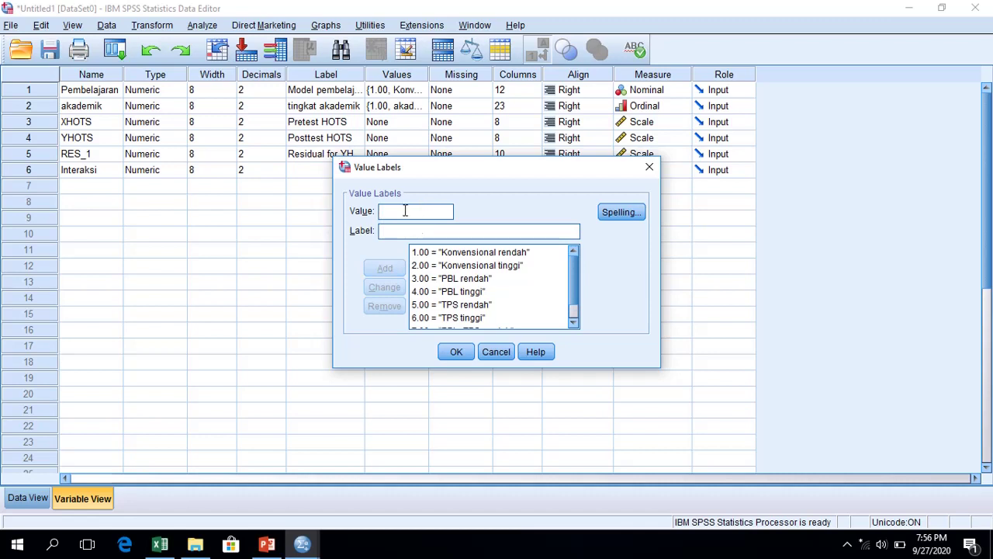
pyautogui.scroll(-1, 450, 276)
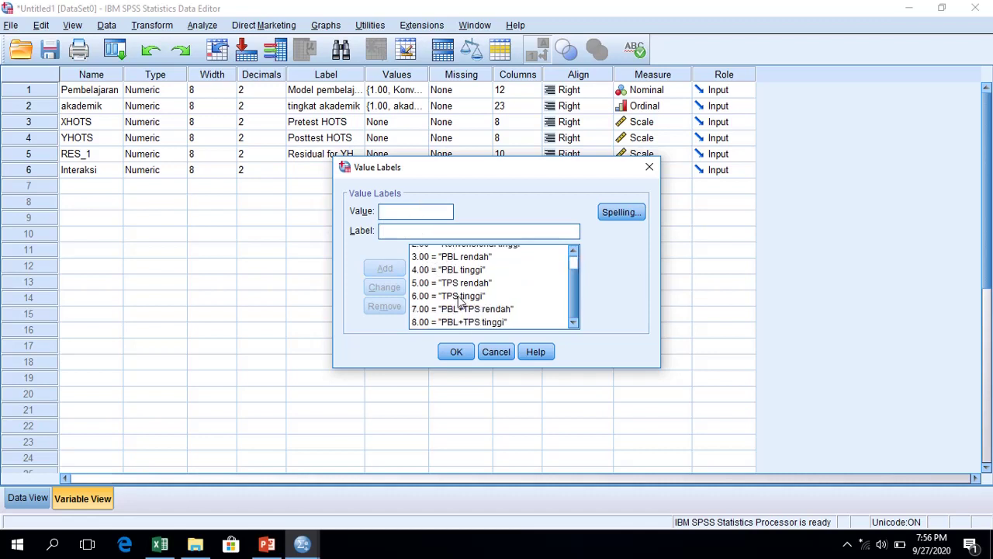
pyautogui.scroll(1, 465, 307)
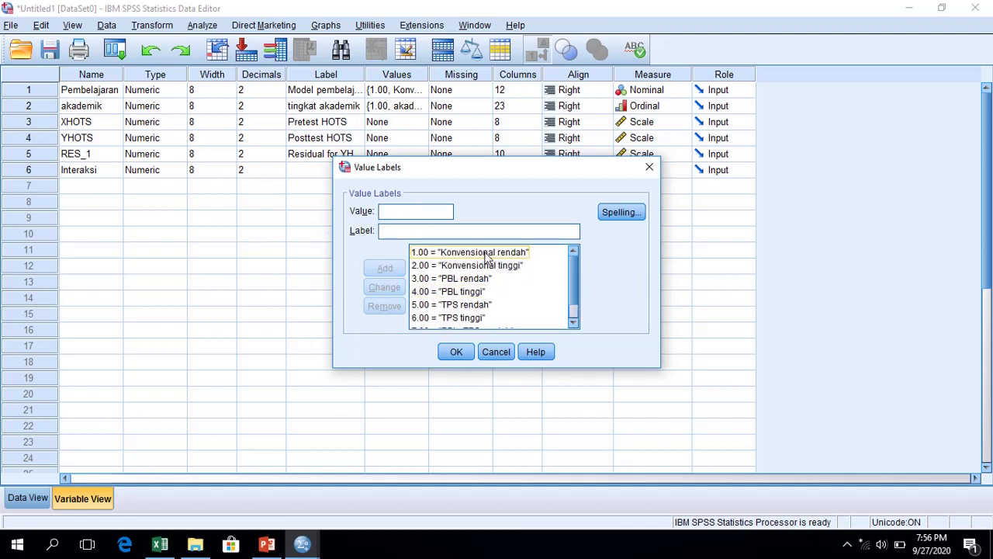
pyautogui.click(456, 353)
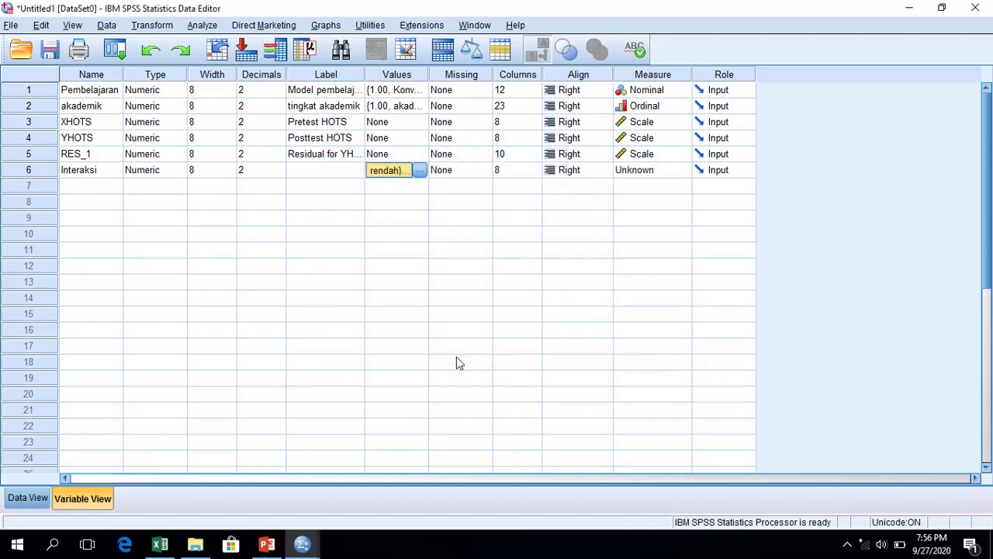
pyautogui.click(30, 499)
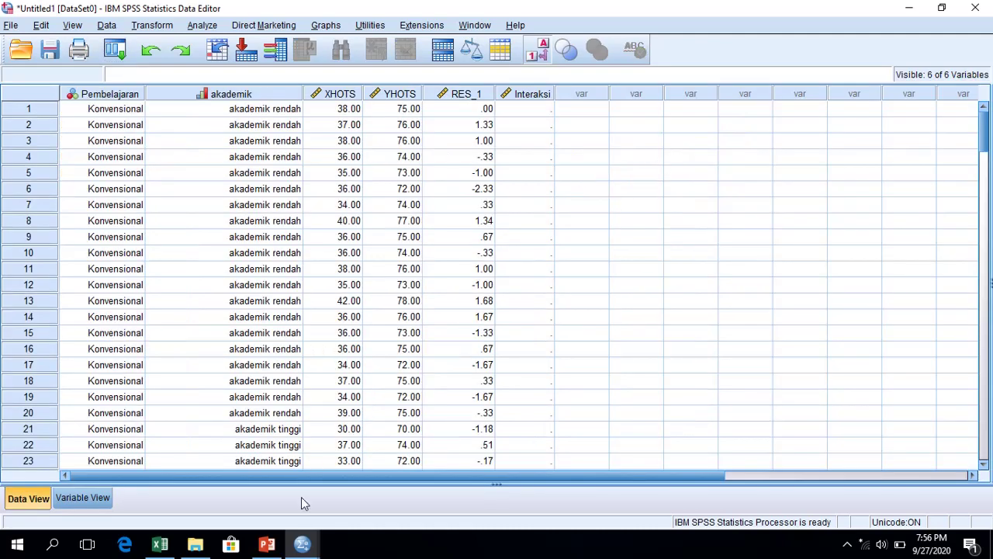
# - Switch to the Excel workbook and copy all the Interaksi codes in cells F4 to F163
pyautogui.click(302, 546)
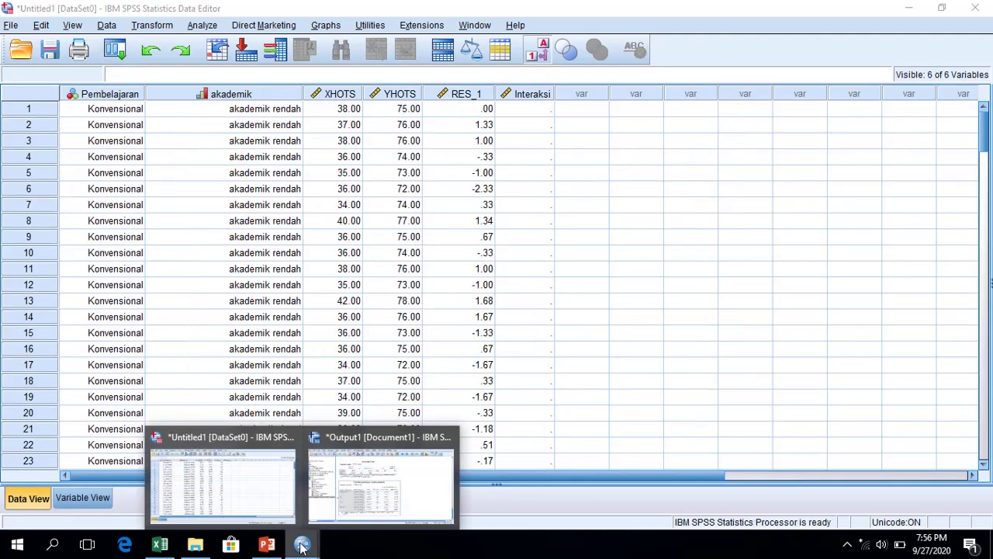
pyautogui.click(281, 495)
pyautogui.click(522, 174)
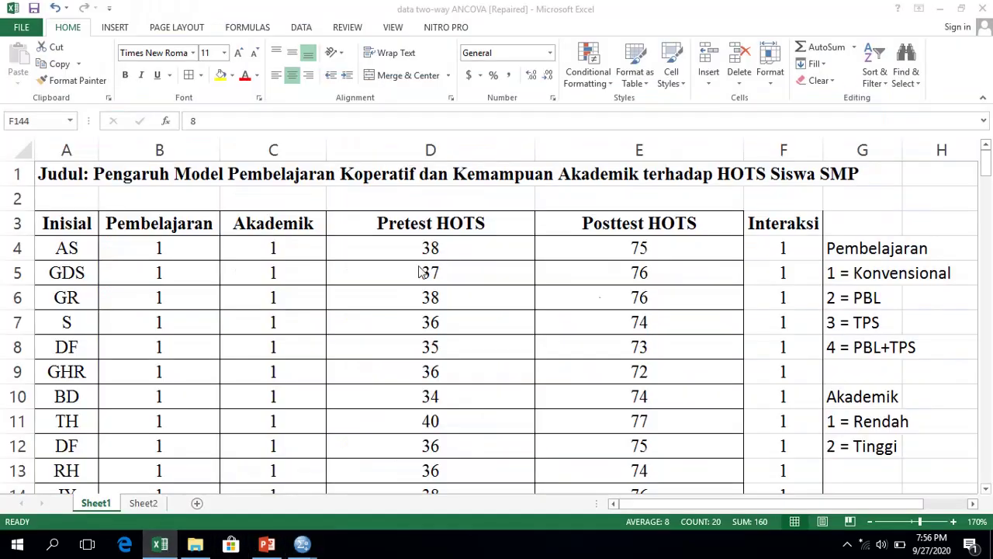
pyautogui.click(160, 545)
pyautogui.moveTo(781, 247); pyautogui.dragTo(798, 445)
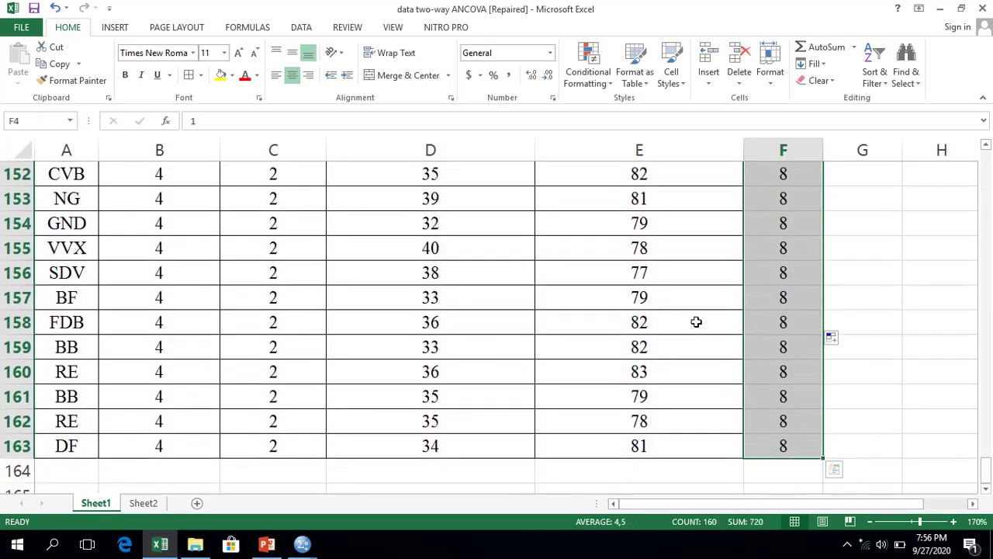
pyautogui.press('ctrl')
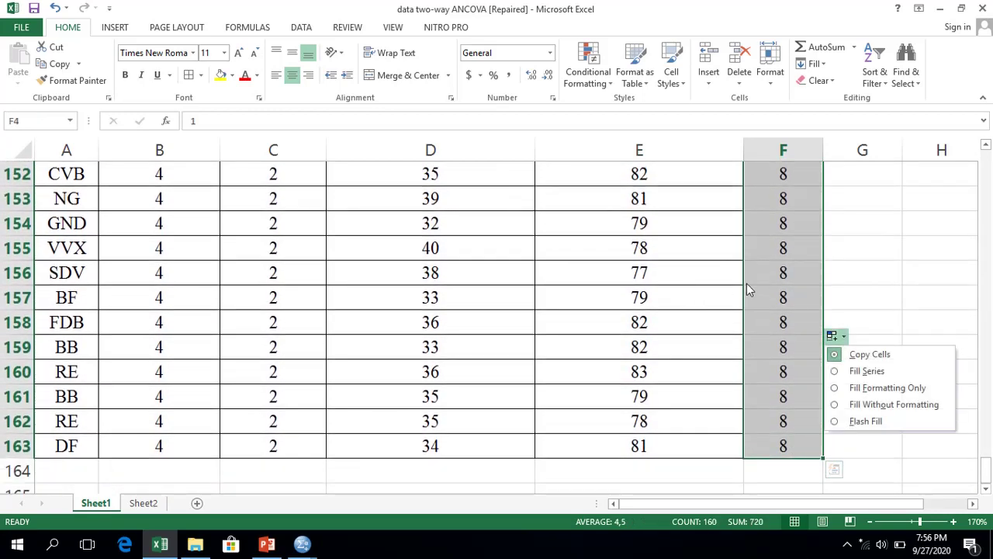
pyautogui.click(739, 288)
pyautogui.hotkey('ctrl', 'c')
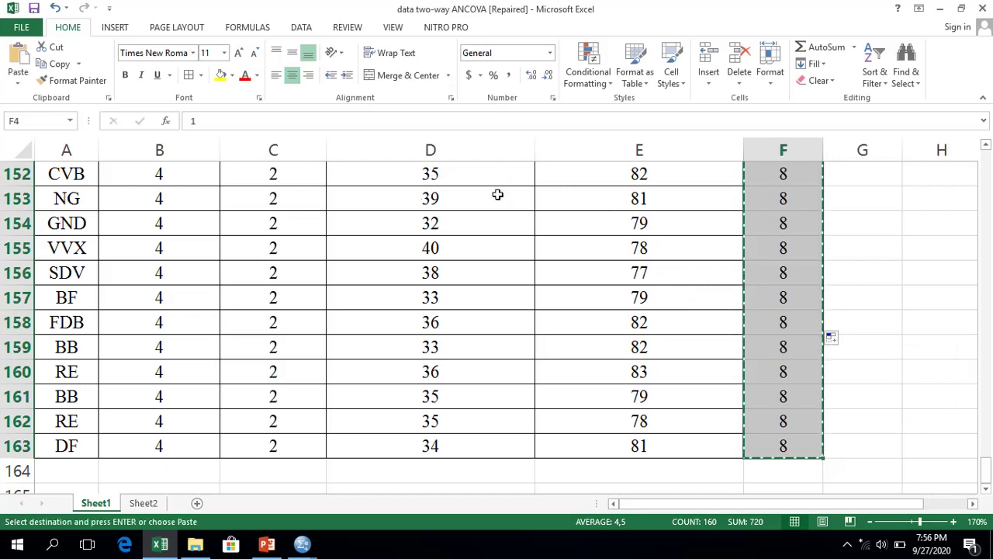
# - Return to the SPSS data and paste the copied codes into the Interaksi column from row 1
pyautogui.moveTo(317, 544)
pyautogui.click(277, 492)
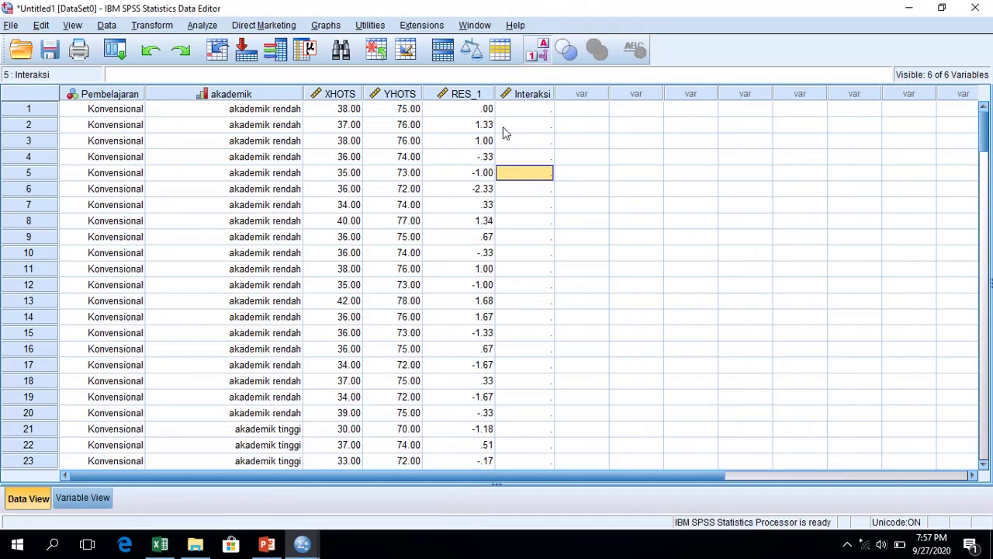
pyautogui.click(540, 113)
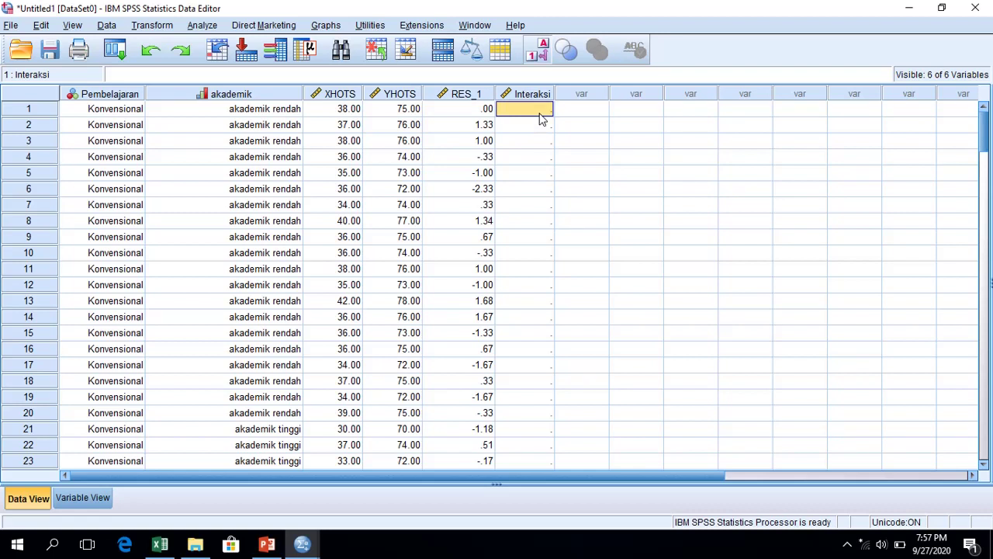
pyautogui.hotkey('ctrl', 'v')
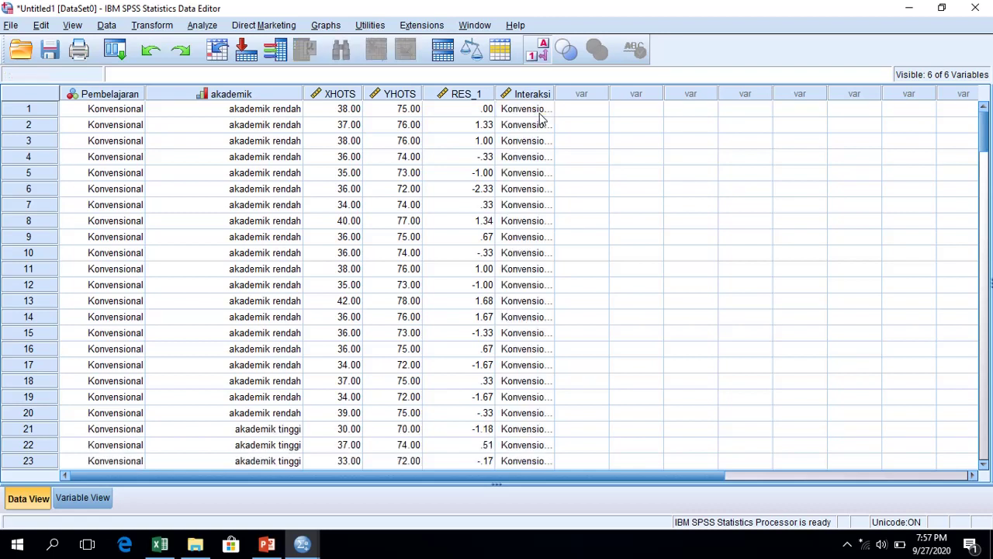
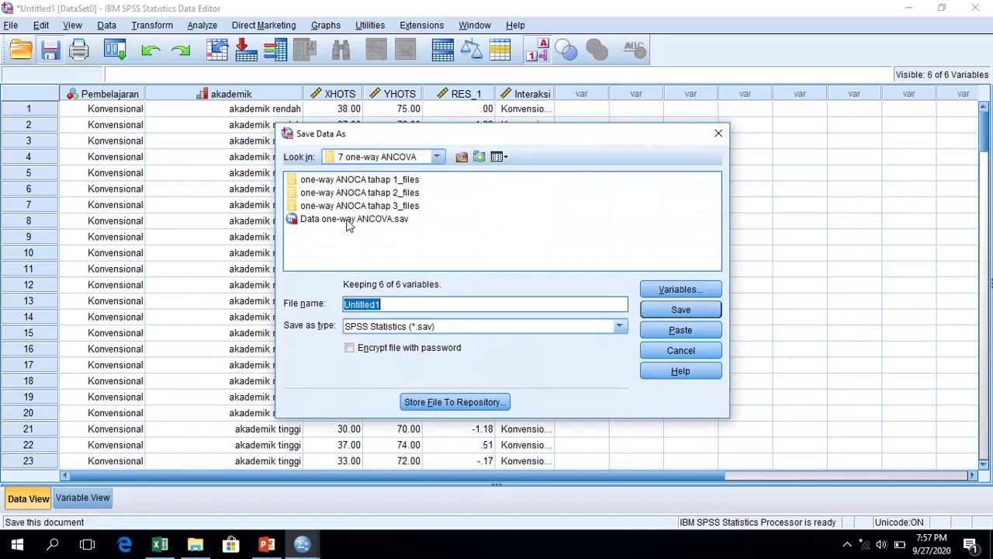
# - Save the dataset as "data two-way ANCOVA" in the "9 two-way ANCOVA" folder inside "1 KAD"
pyautogui.click(419, 159)
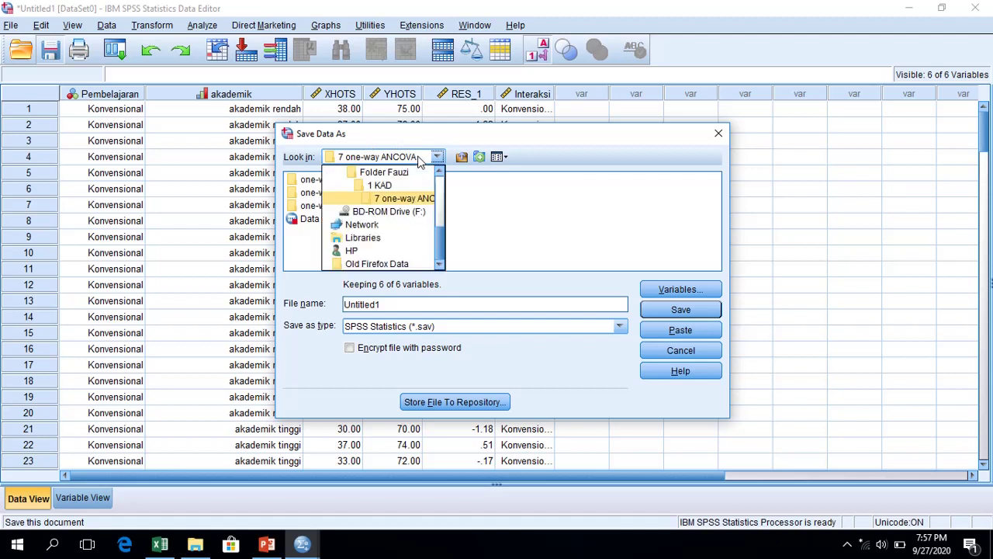
pyautogui.click(392, 192)
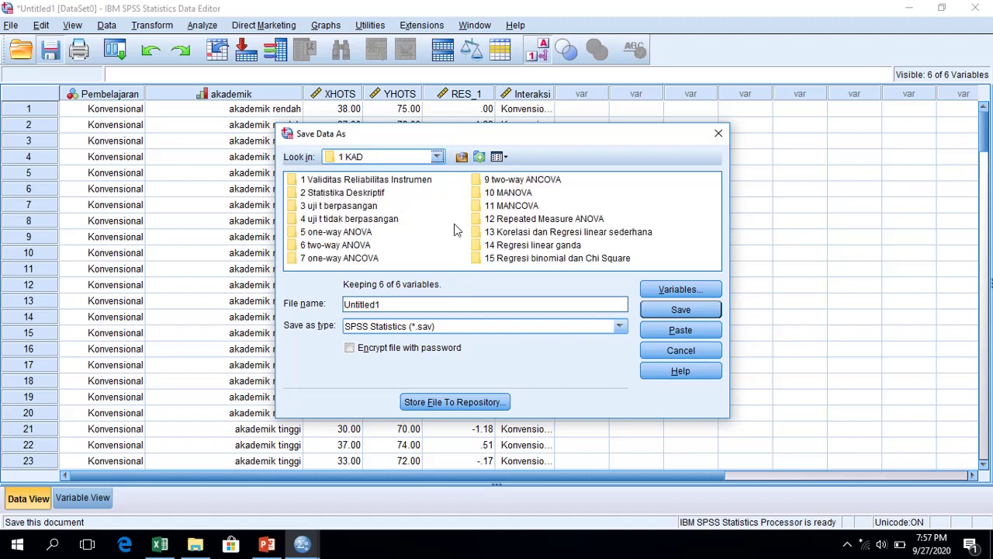
pyautogui.doubleClick(522, 183)
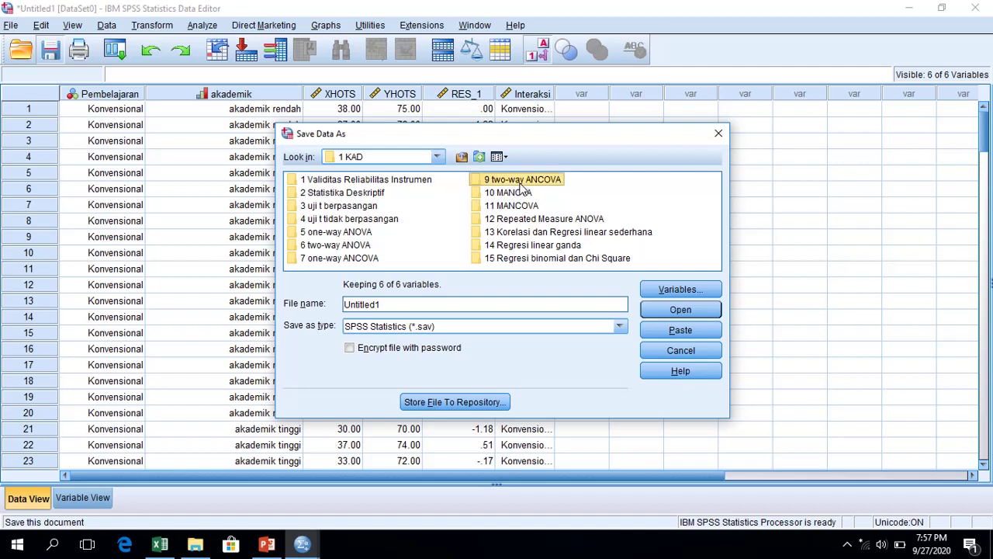
pyautogui.doubleClick(432, 305)
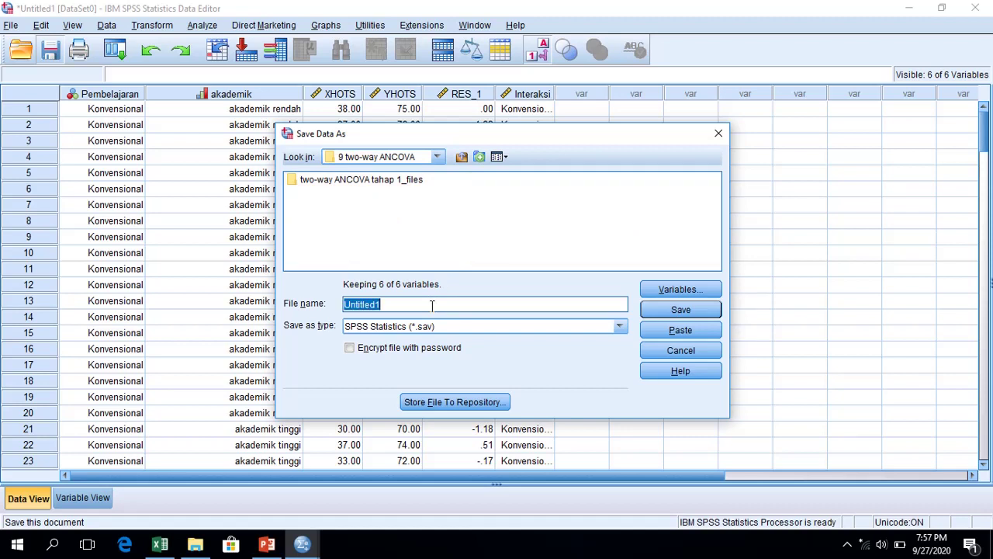
pyautogui.write('data two -')
pyautogui.press('BackSpace')
pyautogui.press('BackSpace')
pyautogui.write('-day')
pyautogui.press('BackSpace')
pyautogui.press('BackSpace')
pyautogui.press('BackSpace')
pyautogui.write('way ANCOVA')
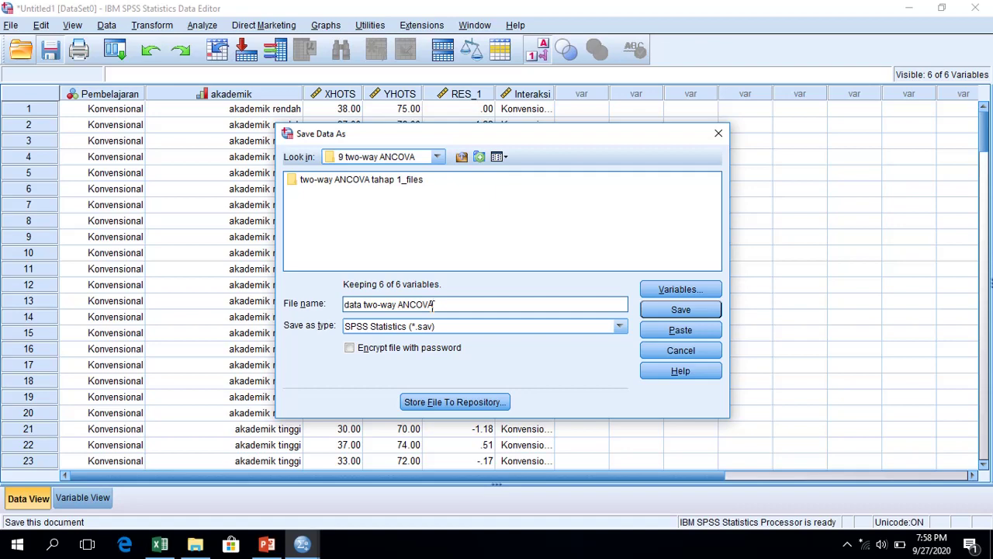
pyautogui.press('Return')
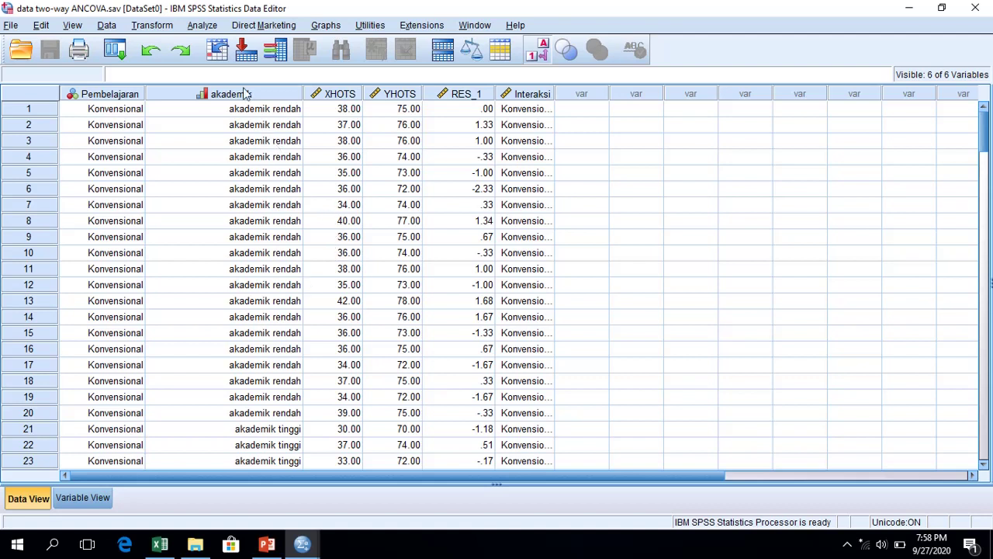
# - Set up a univariate general linear model, replacing the fixed factors Model pembelajaran and tingkat akademik with Interaksi
pyautogui.click(218, 28)
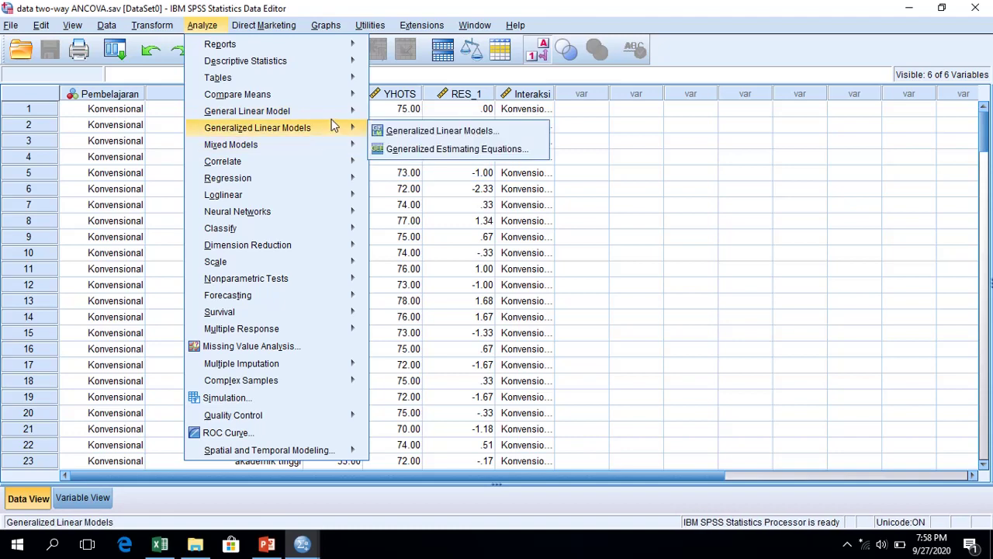
pyautogui.moveTo(337, 115)
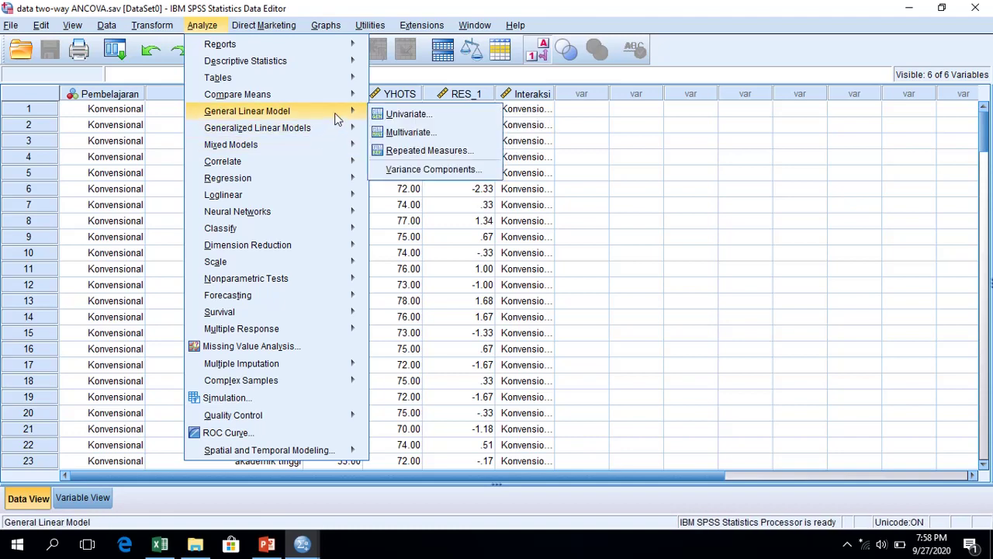
pyautogui.click(407, 114)
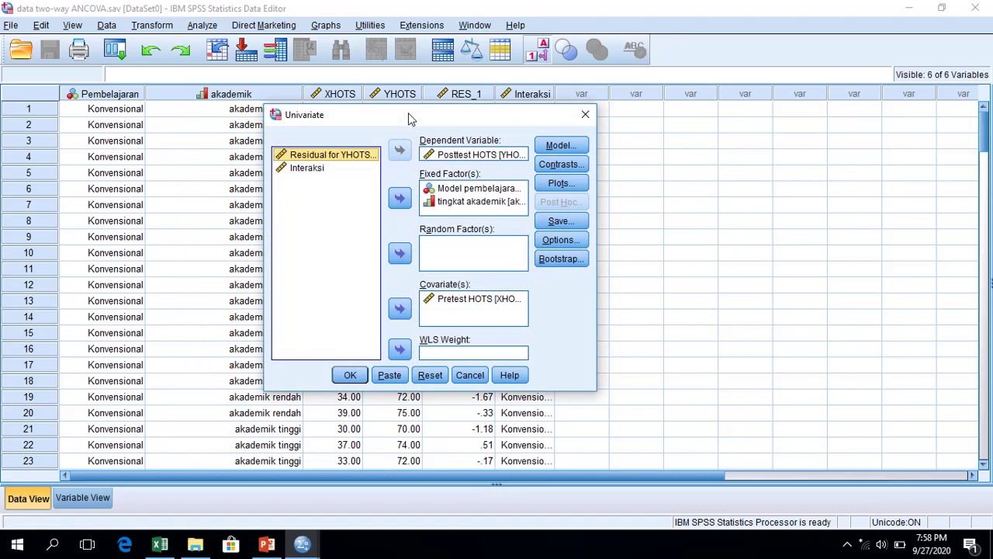
pyautogui.click(476, 193)
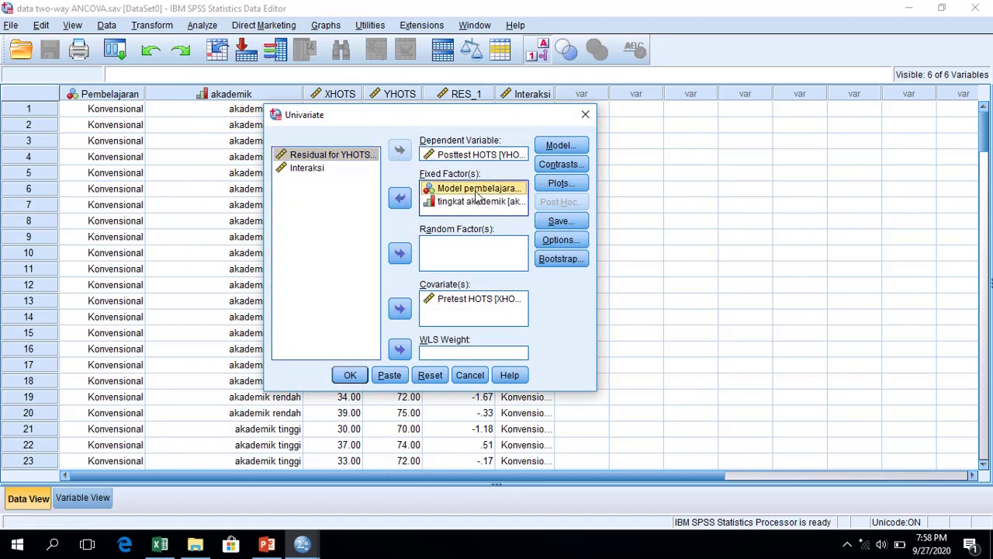
pyautogui.click(400, 198)
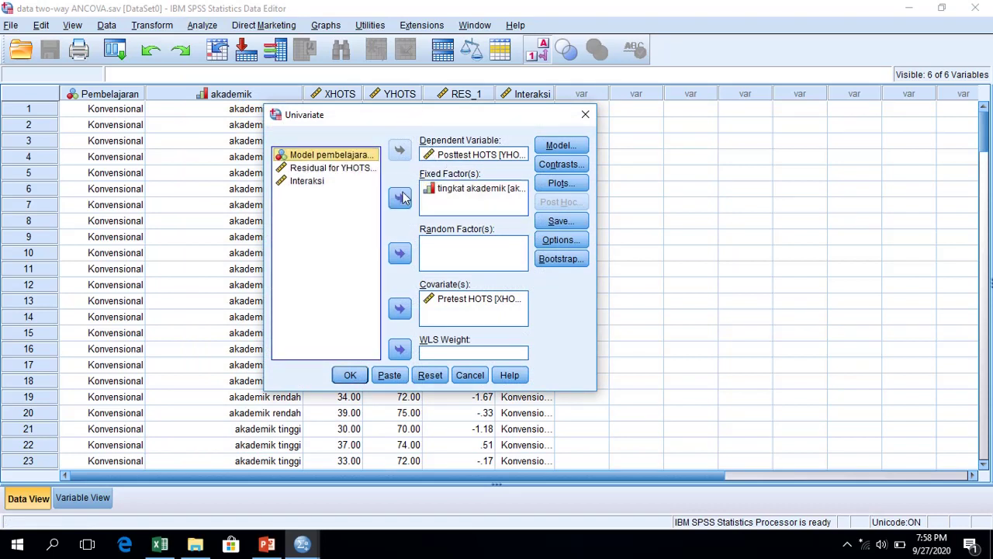
pyautogui.click(492, 198)
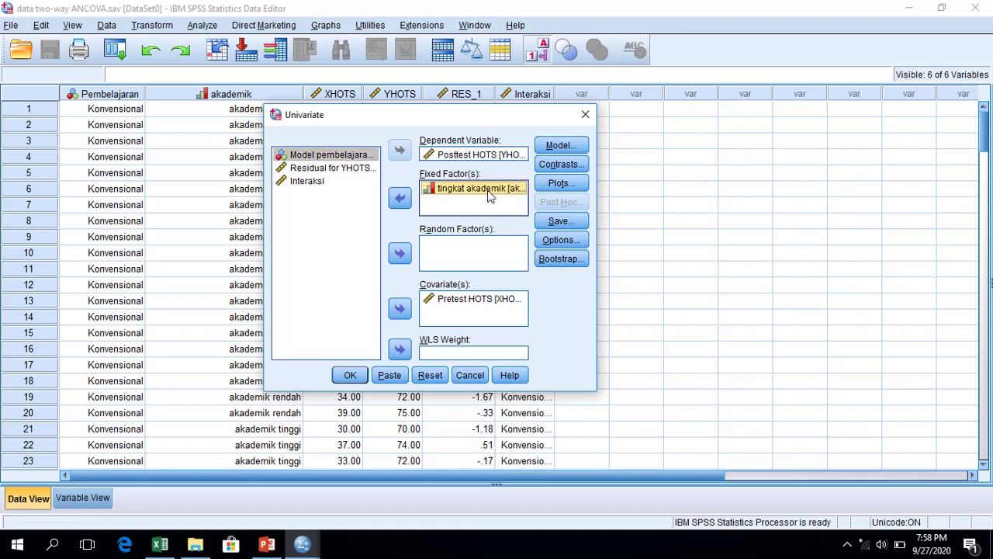
pyautogui.click(401, 199)
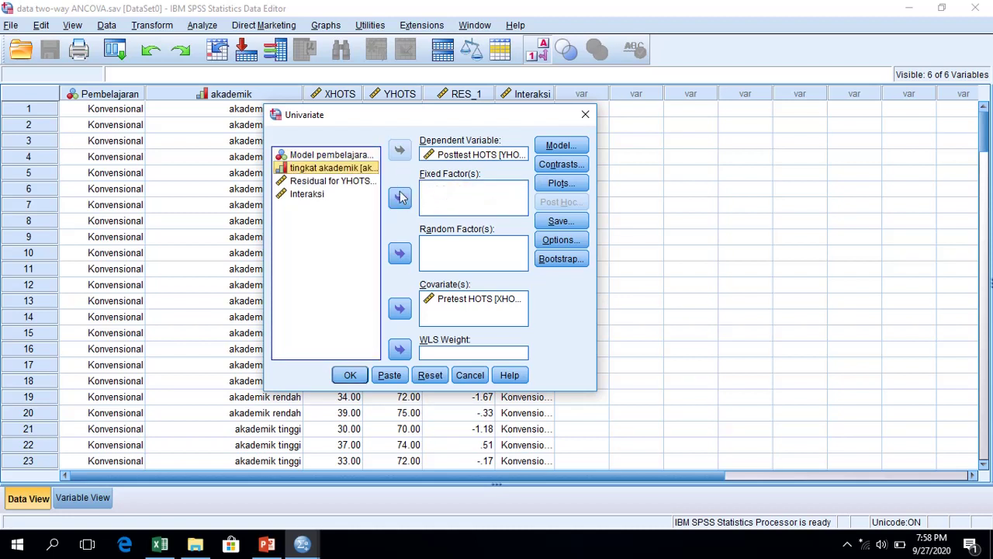
pyautogui.click(301, 198)
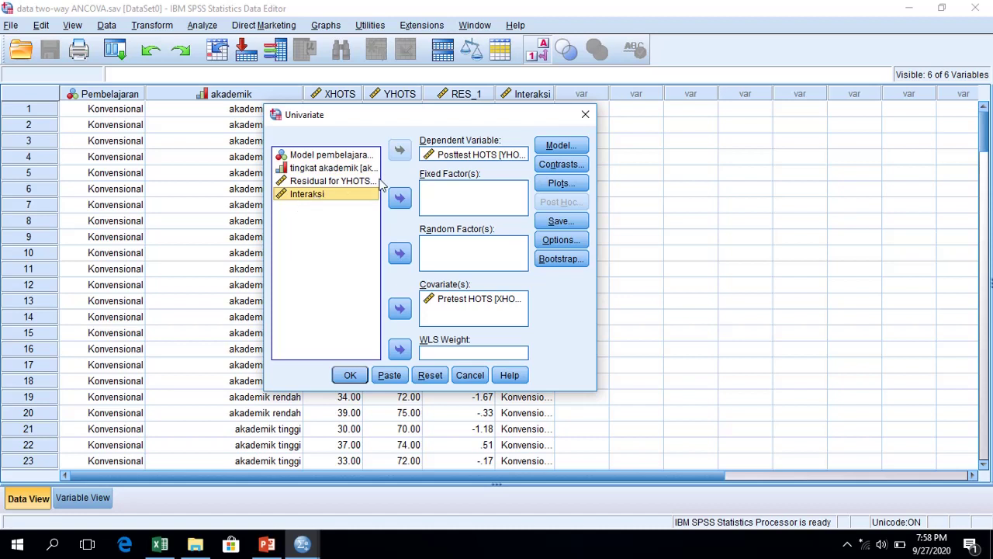
pyautogui.click(400, 199)
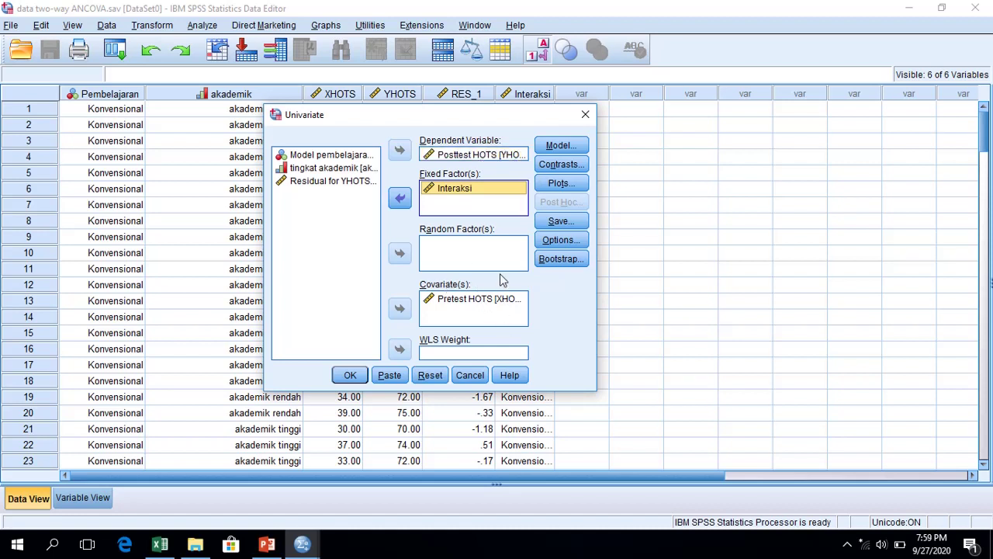
# - Turn off saving of unstandardized residuals and disable the homogeneity tests for the univariate analysis
pyautogui.click(586, 223)
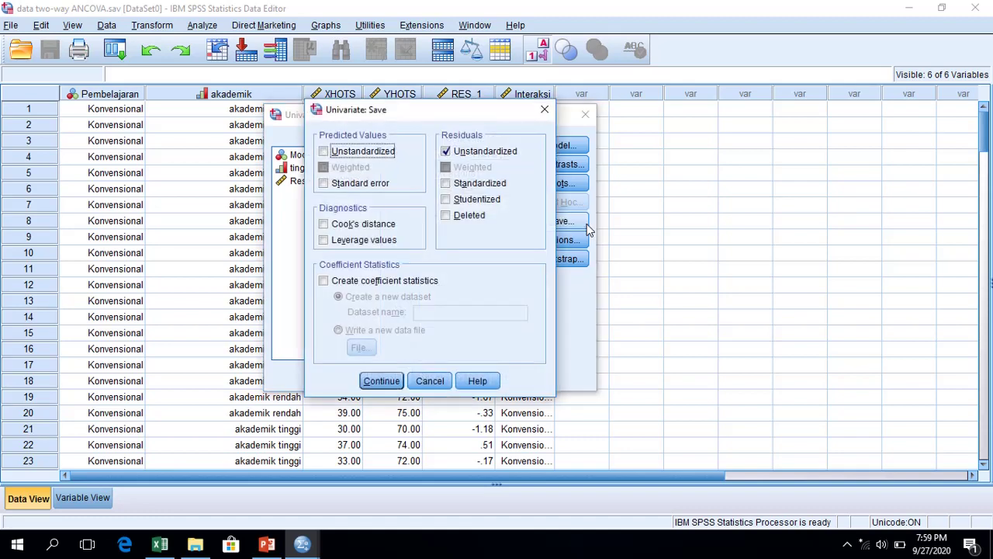
pyautogui.click(500, 155)
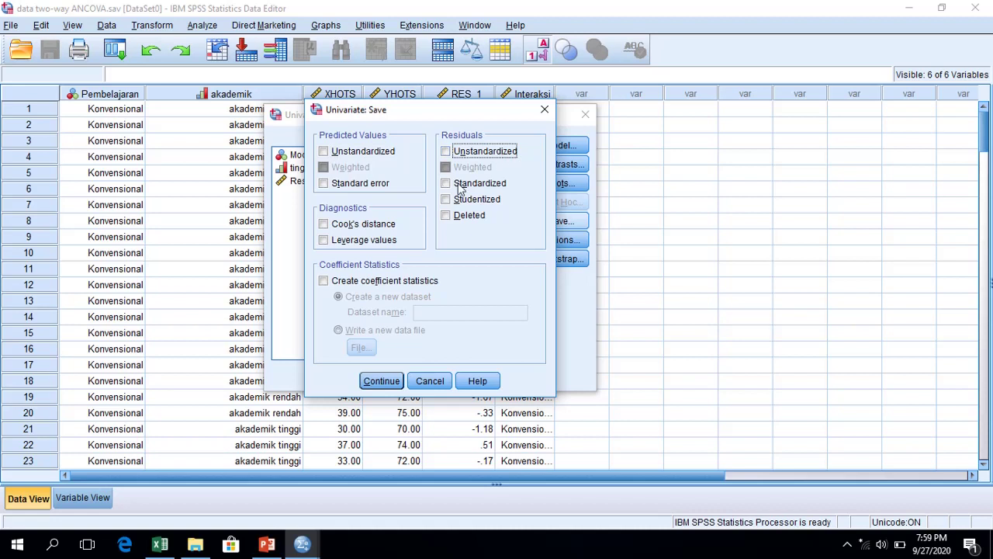
pyautogui.click(382, 382)
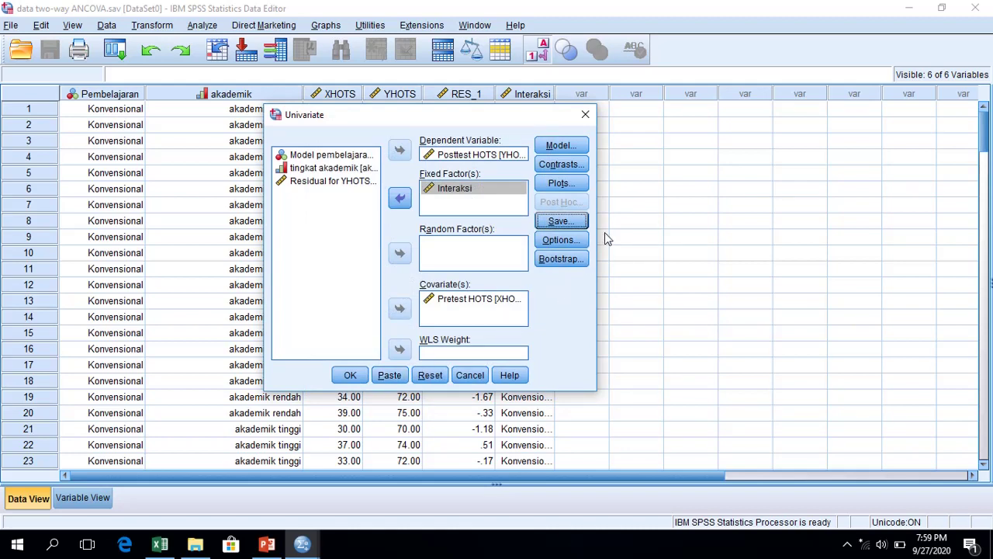
pyautogui.click(560, 240)
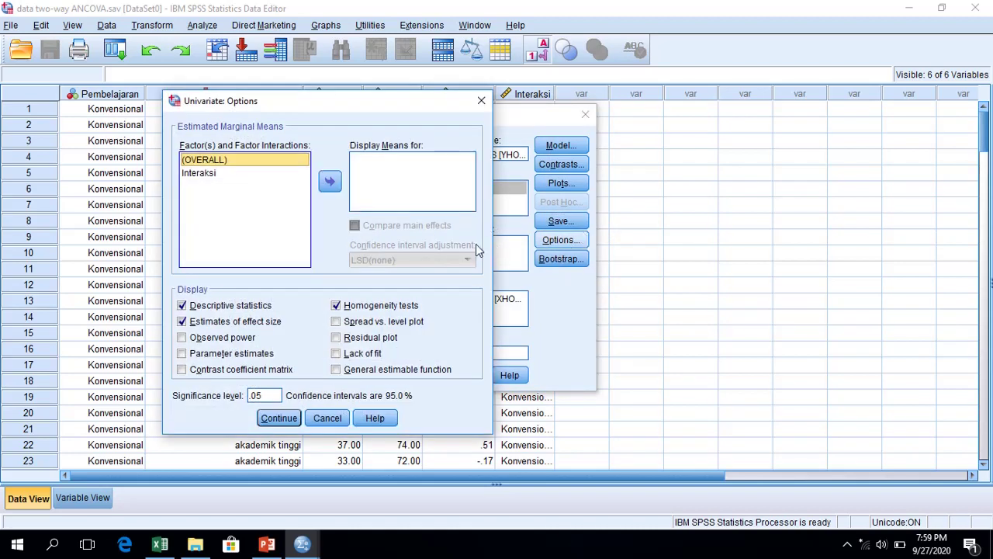
pyautogui.click(375, 310)
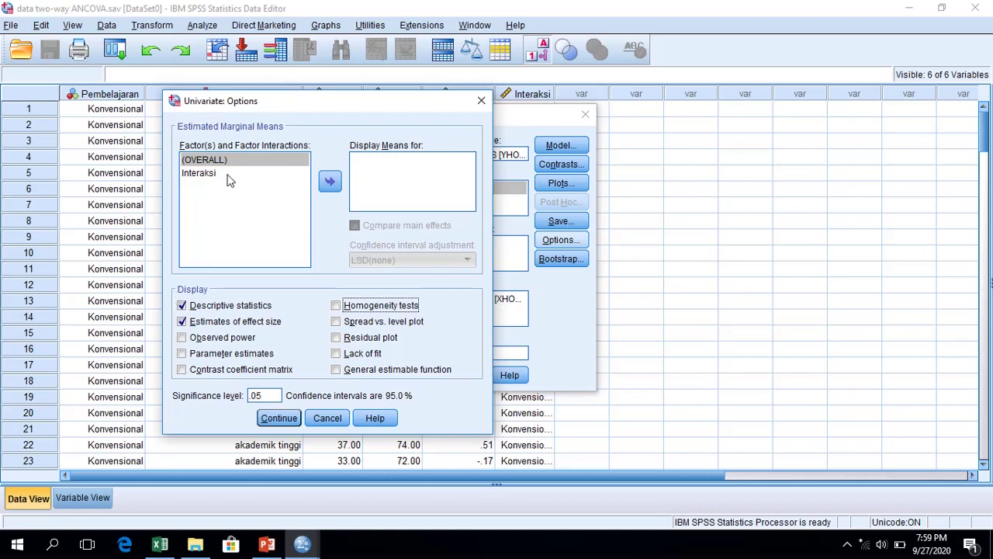
# - Display estimated marginal means for Interaksi with main effects compared, and run the univariate analysis
pyautogui.click(204, 174)
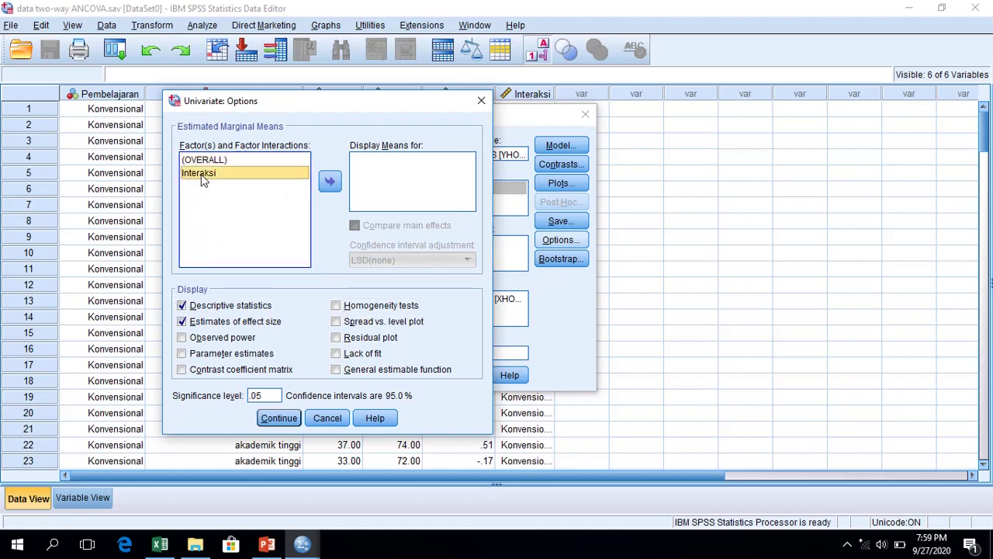
pyautogui.click(329, 183)
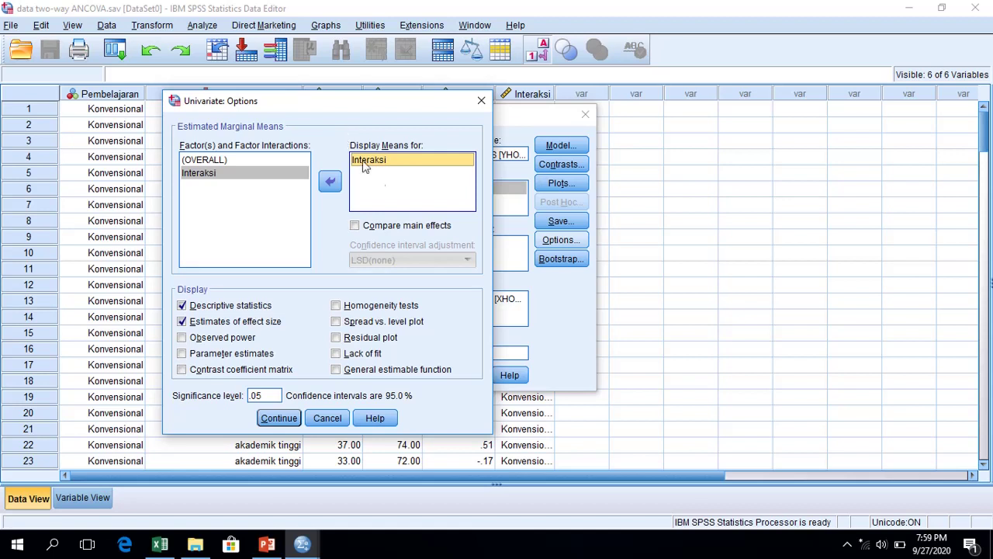
pyautogui.click(420, 226)
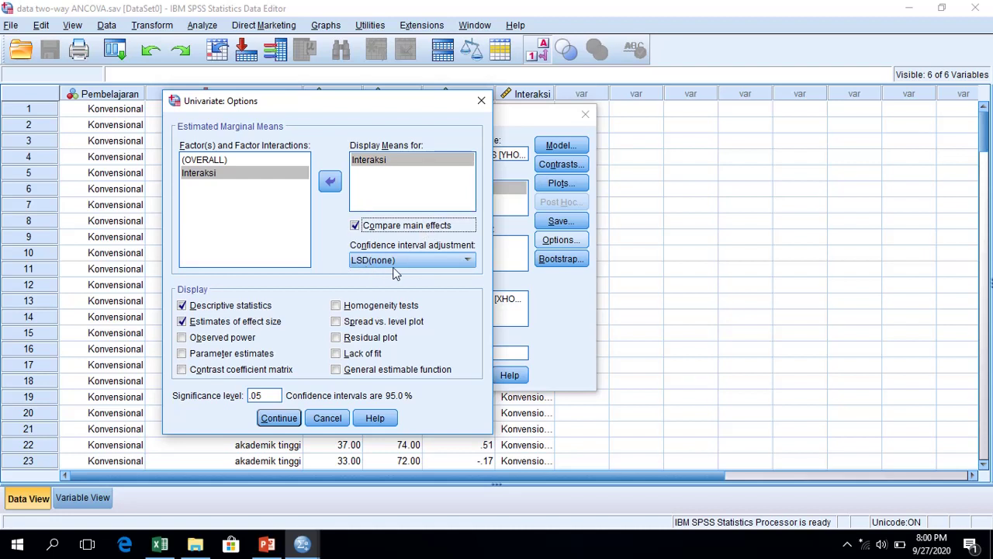
pyautogui.click(280, 418)
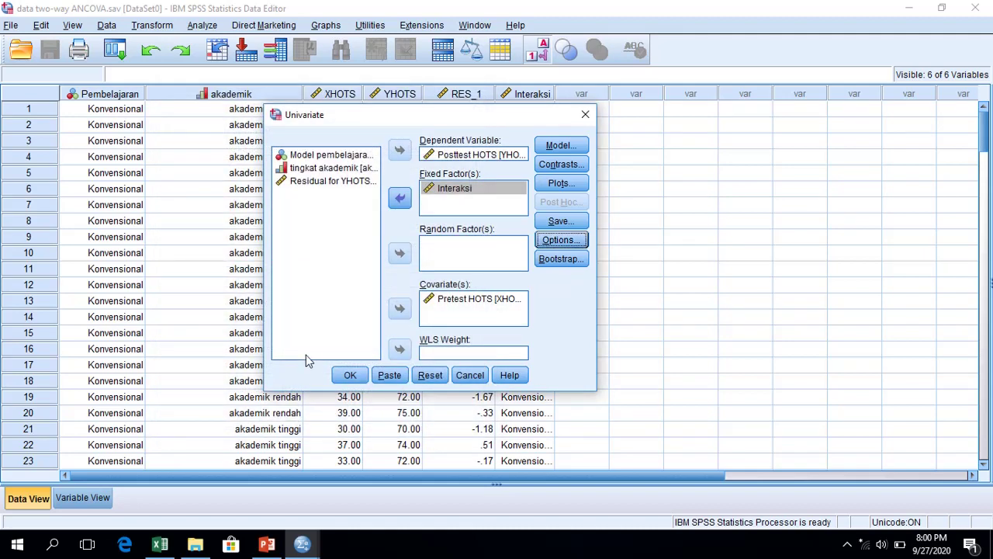
pyautogui.click(349, 375)
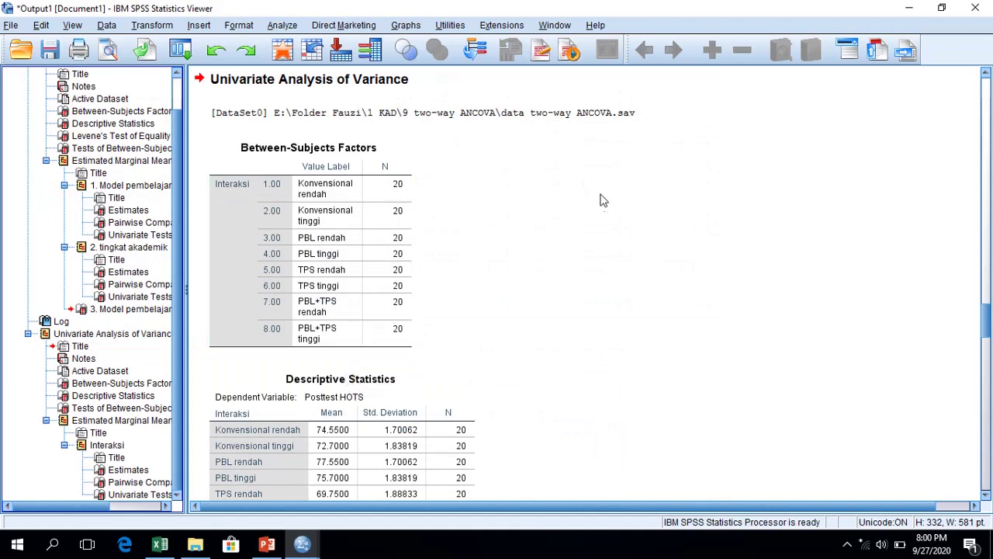
pyautogui.scroll(-1, 617, 222)
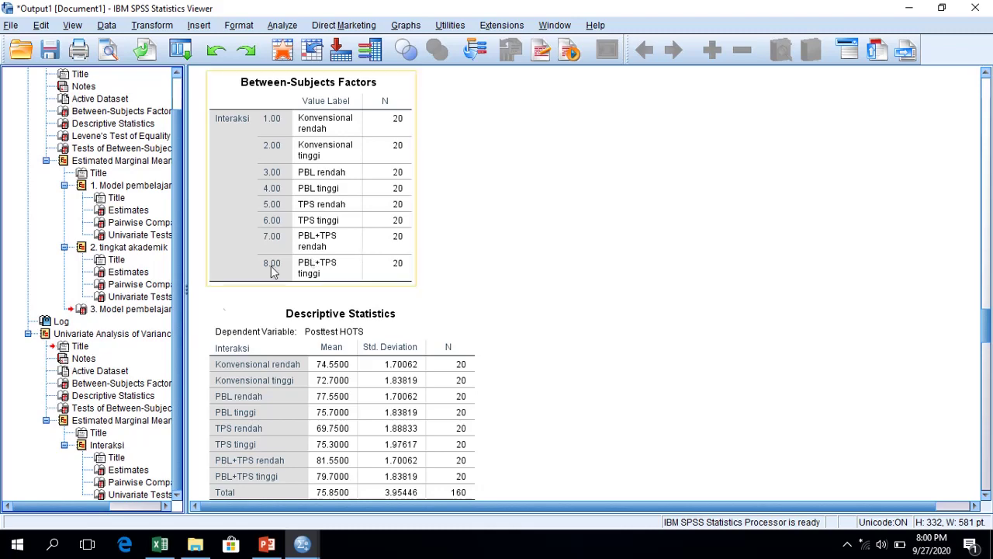
# - Examine the adjusted mean estimates and the pairwise comparisons of the Interaksi groups in the output
pyautogui.click(124, 471)
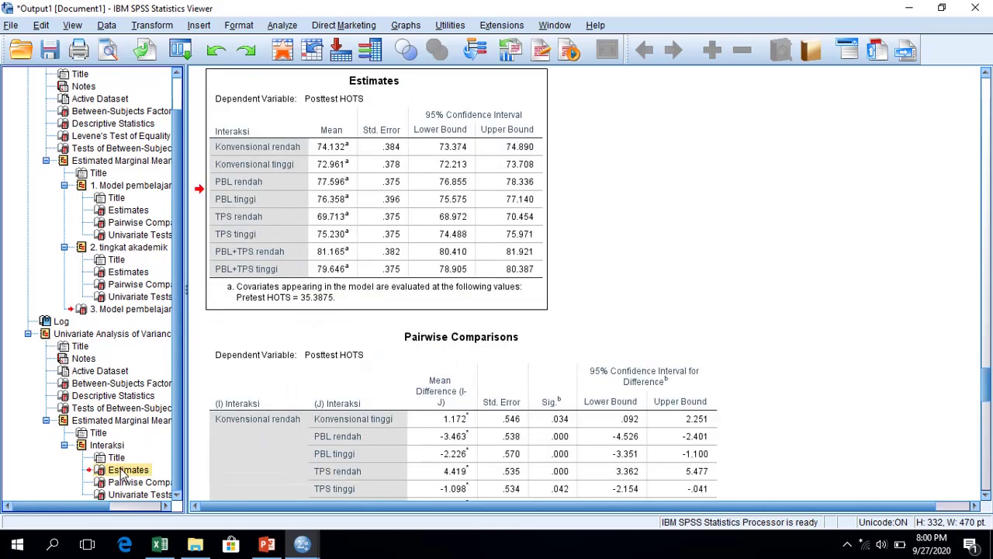
pyautogui.click(145, 482)
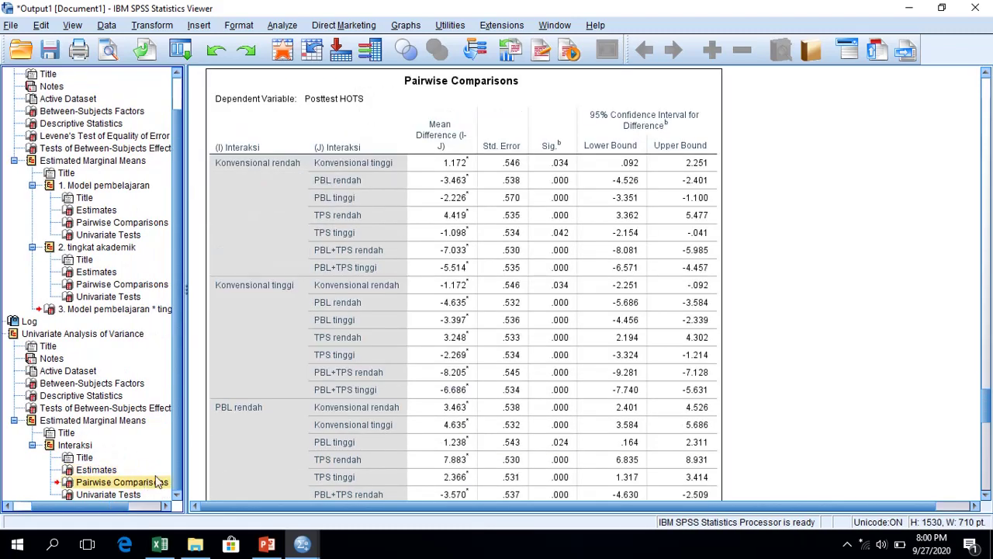
pyautogui.click(95, 470)
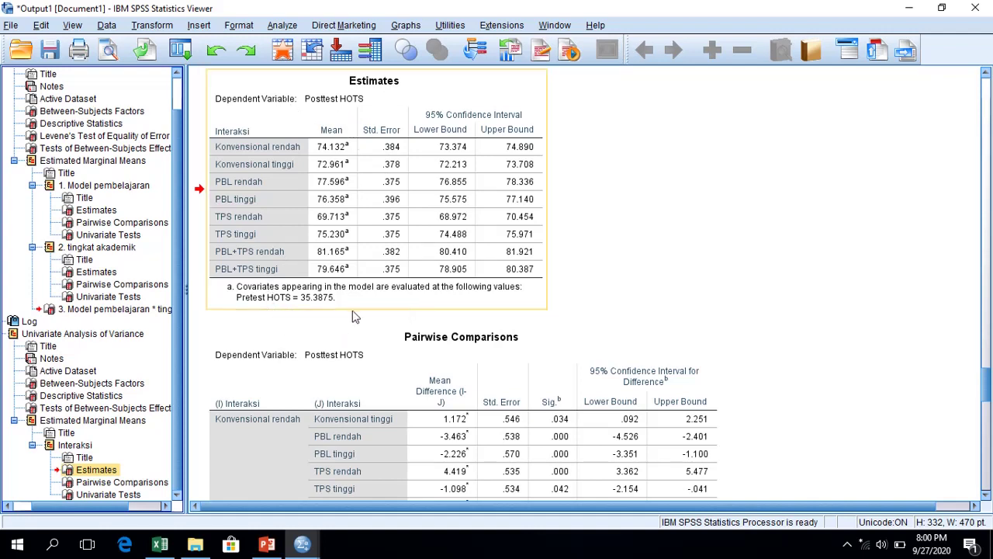
pyautogui.click(492, 337)
pyautogui.scroll(-3, 500, 354)
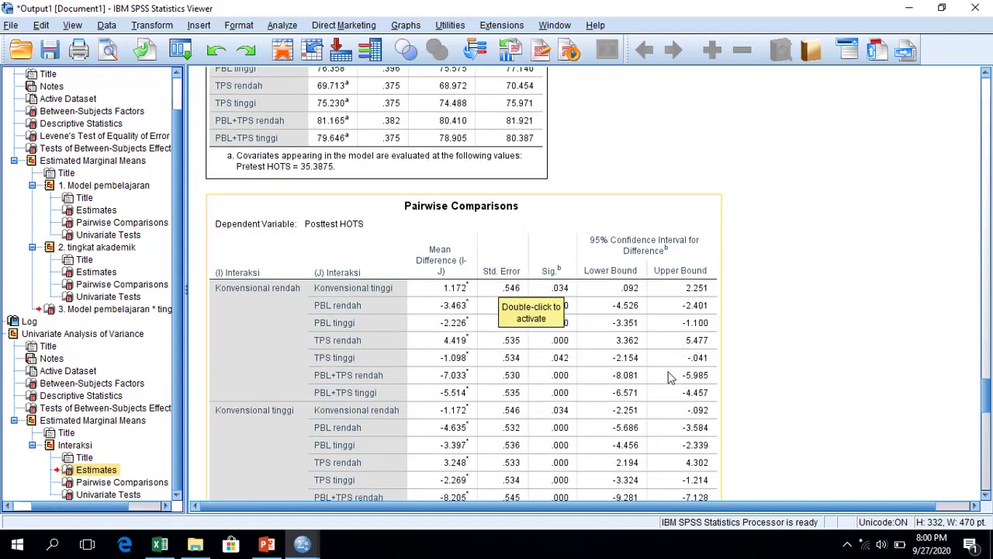
pyautogui.click(725, 264)
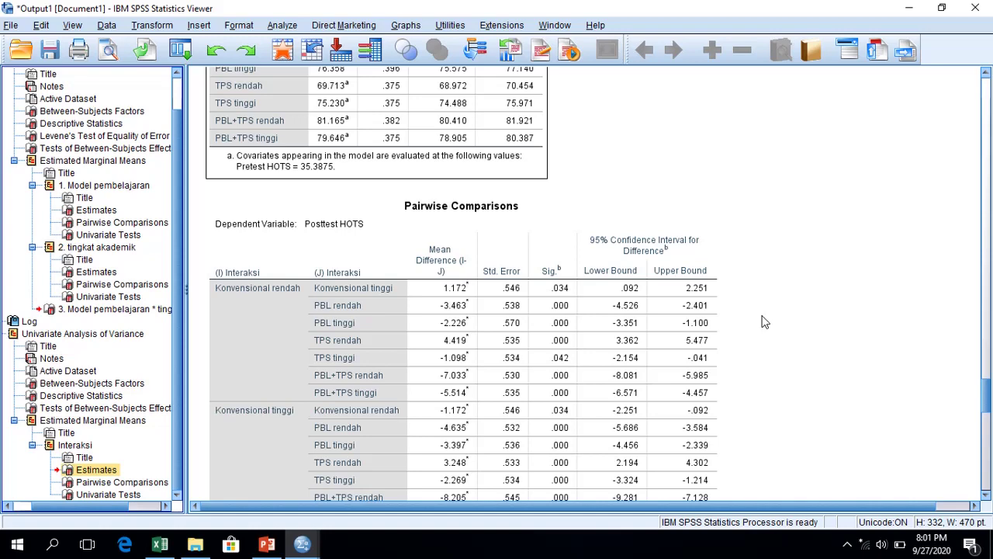
# - Switch to the dataset window and locate the residual variable RES_1 in the data and the variable definitions
pyautogui.moveTo(309, 547)
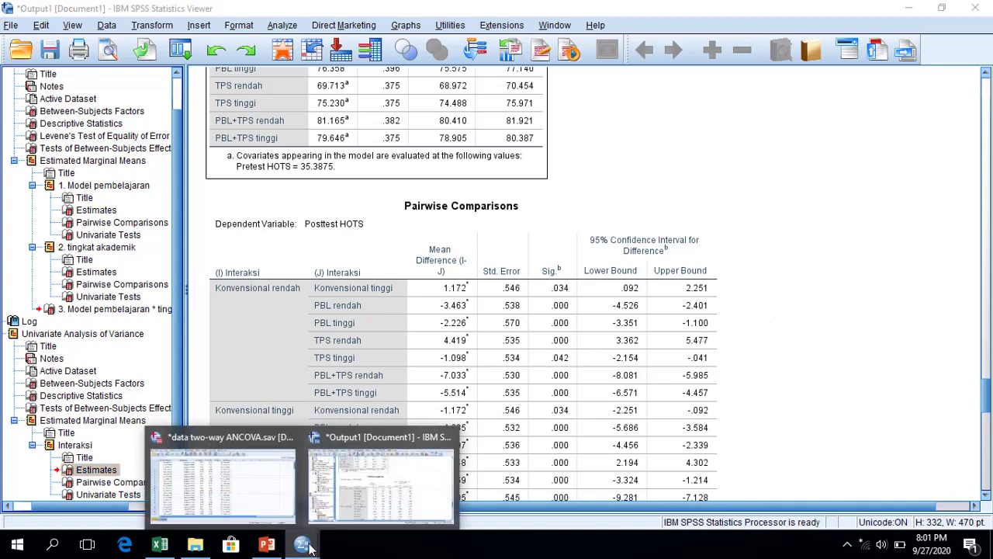
pyautogui.click(286, 509)
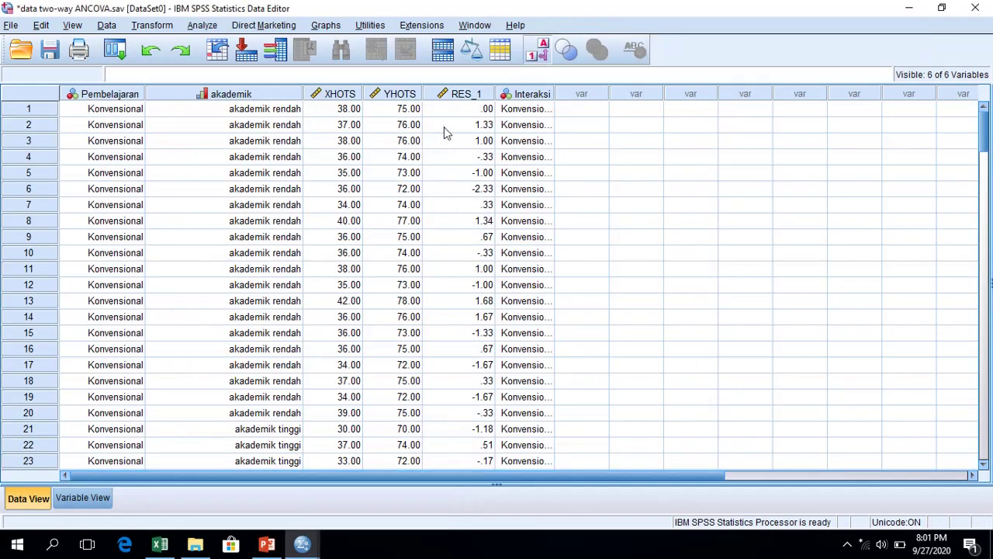
pyautogui.click(467, 98)
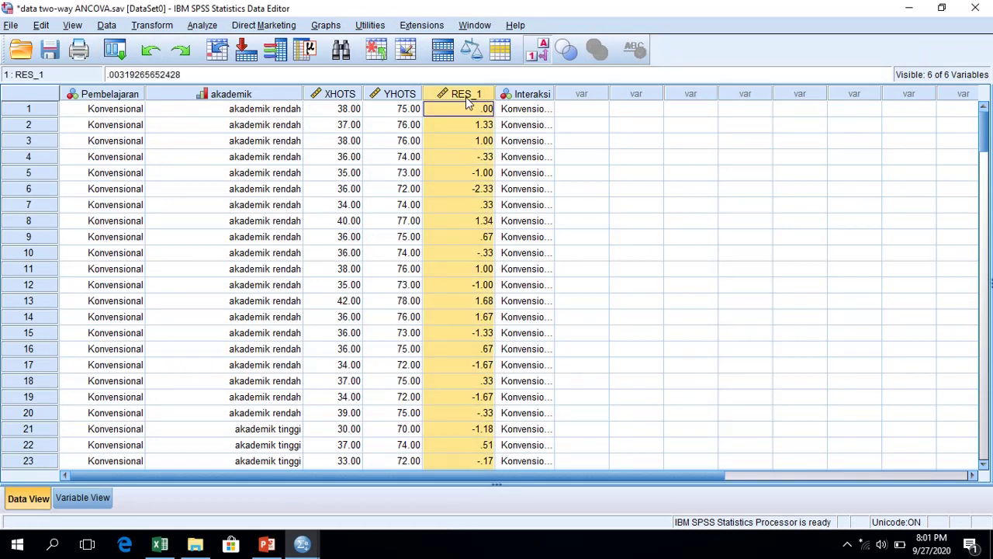
pyautogui.click(87, 497)
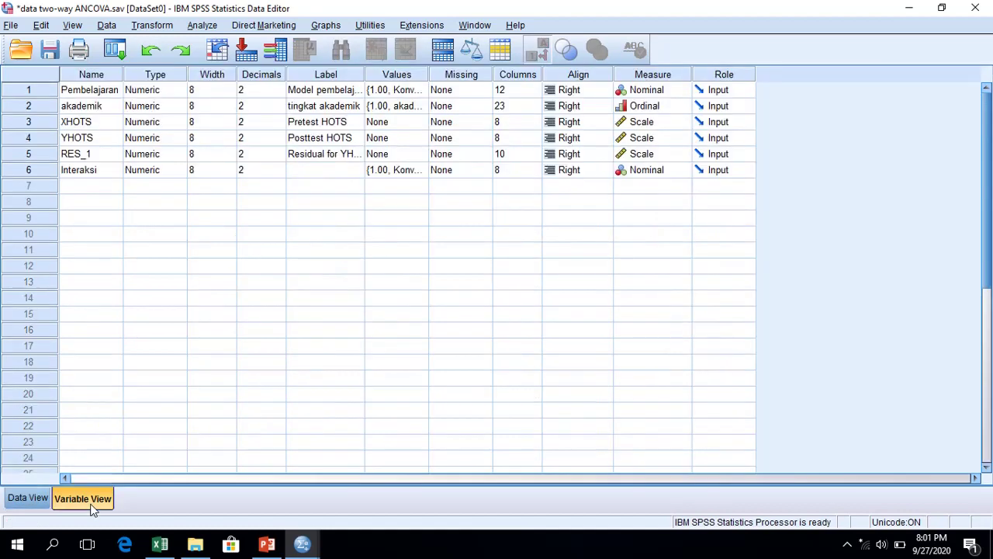
pyautogui.click(45, 159)
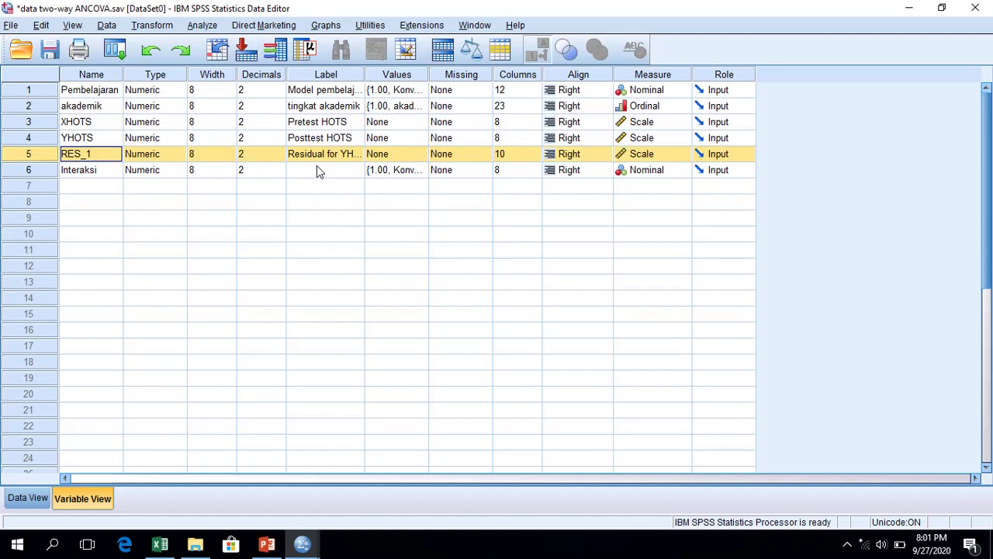
# - Set up an Explore analysis with the residual for YHOTS as the dependent variable
pyautogui.click(208, 28)
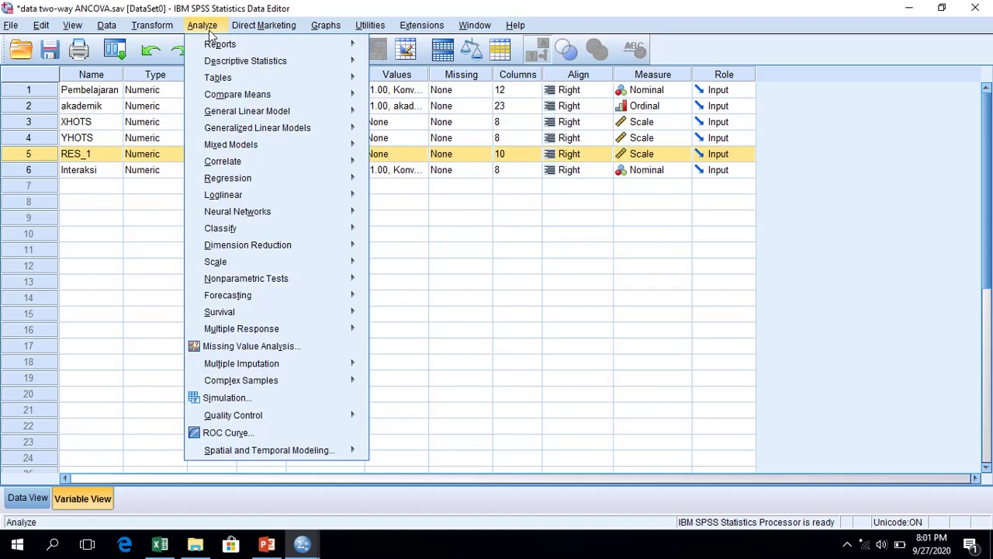
pyautogui.moveTo(279, 65)
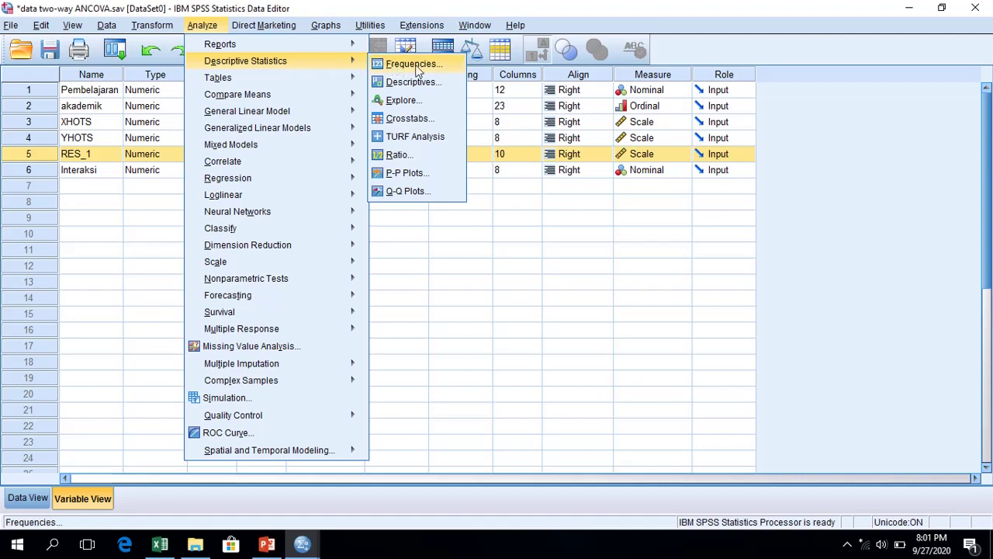
pyautogui.click(441, 100)
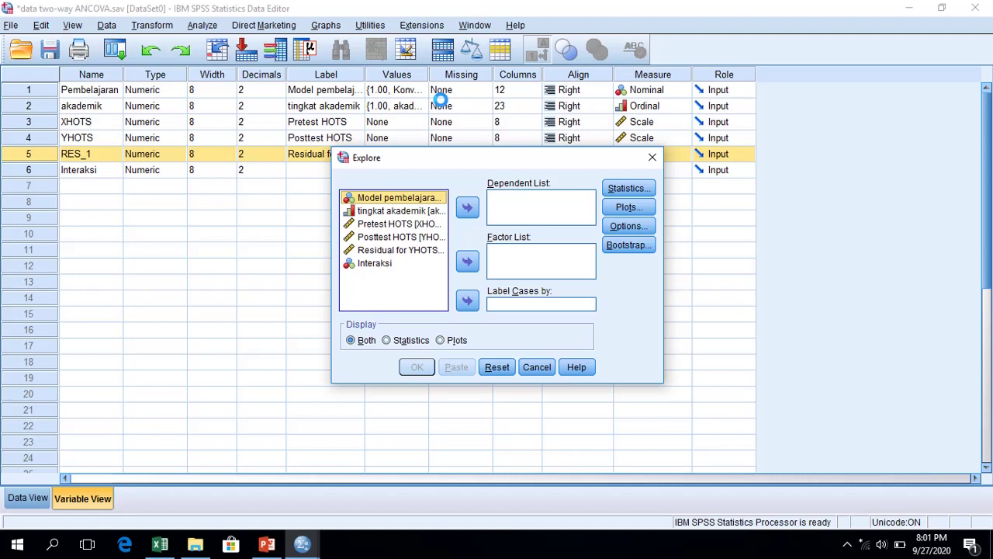
pyautogui.click(425, 255)
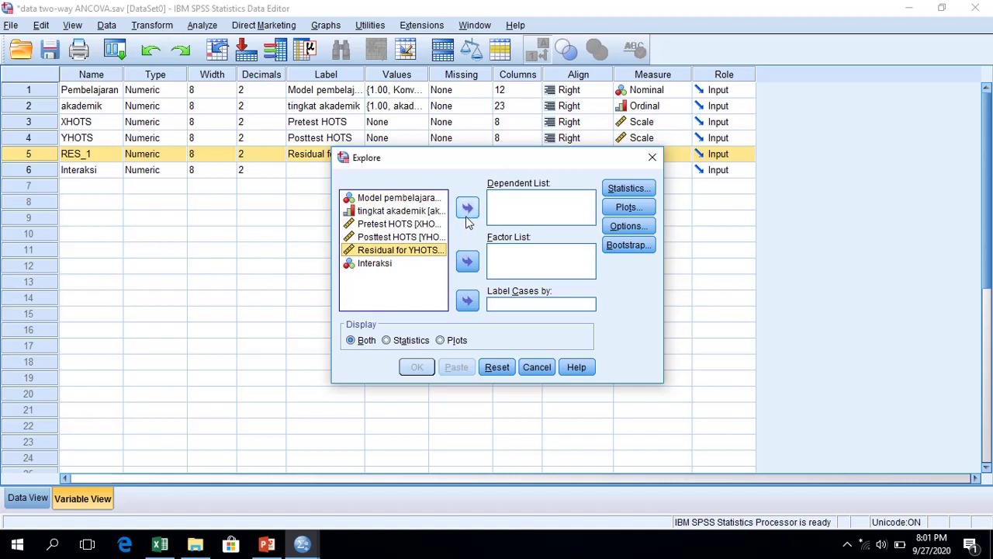
pyautogui.click(467, 208)
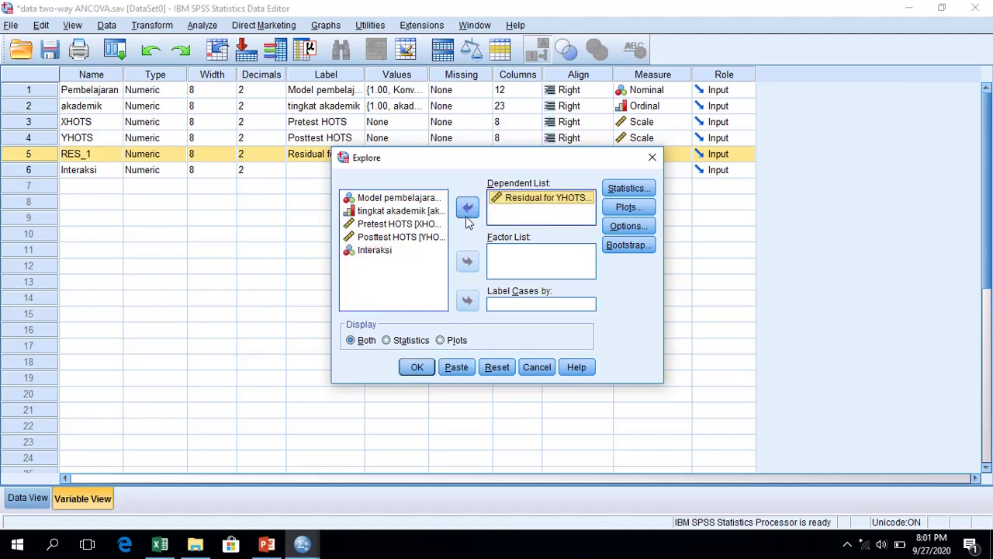
# - Turn off boxplots and stem-and-leaf, enable normality plots with tests, and run Explore to view the Tests of Normality table
pyautogui.click(648, 218)
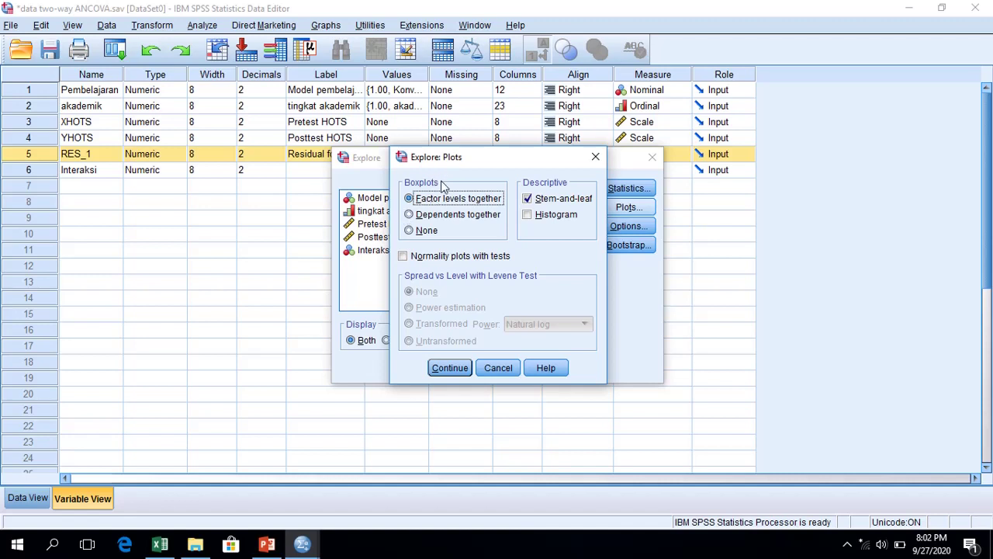
pyautogui.click(432, 231)
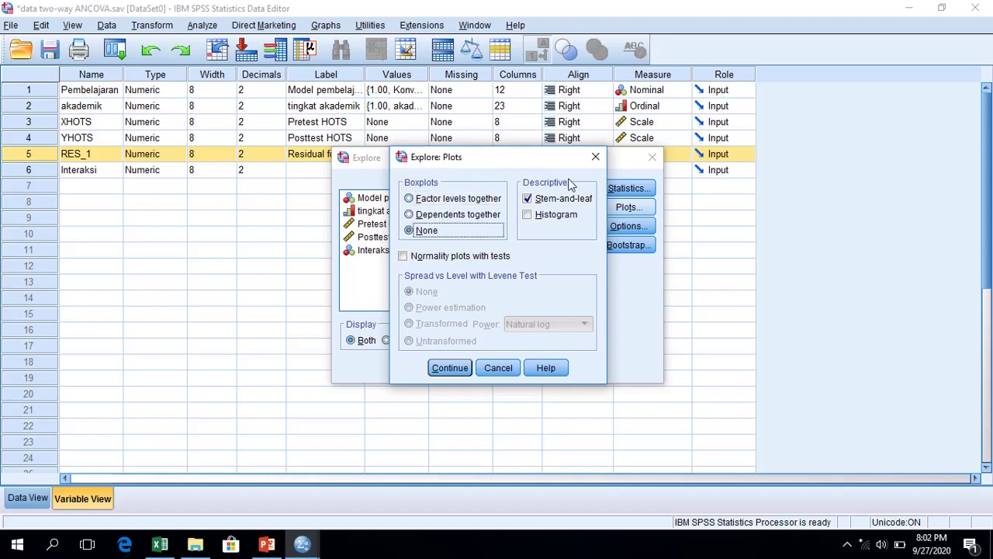
pyautogui.click(528, 204)
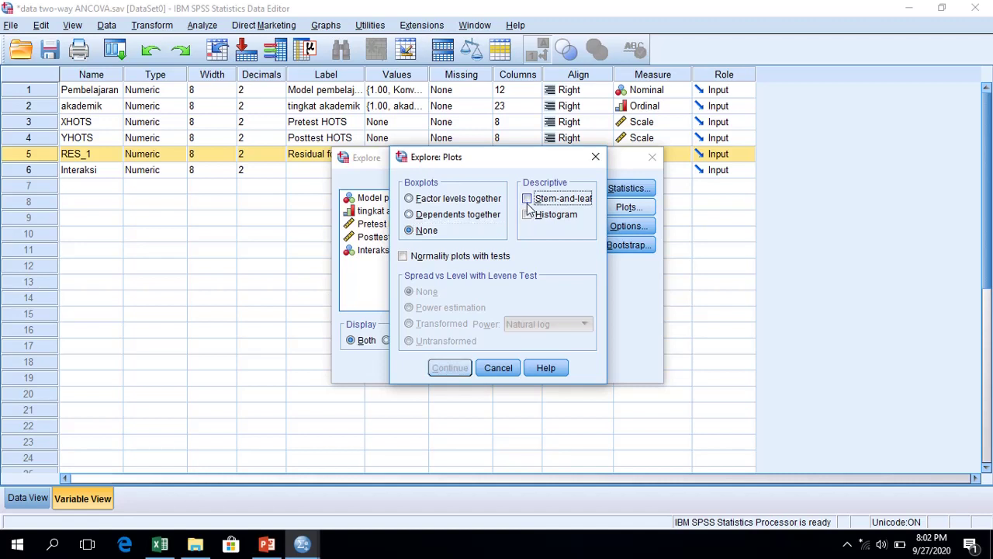
pyautogui.click(437, 257)
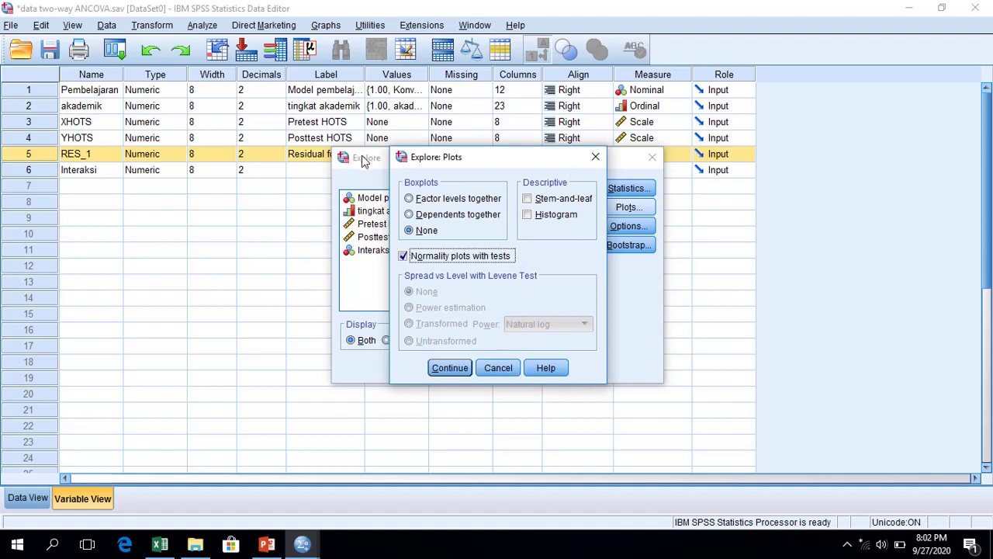
pyautogui.click(444, 370)
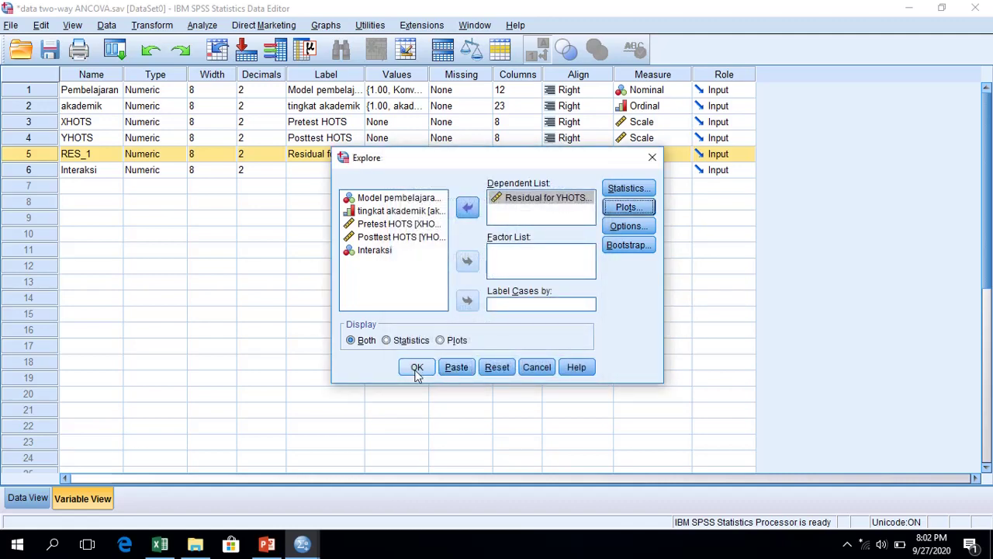
pyautogui.click(417, 368)
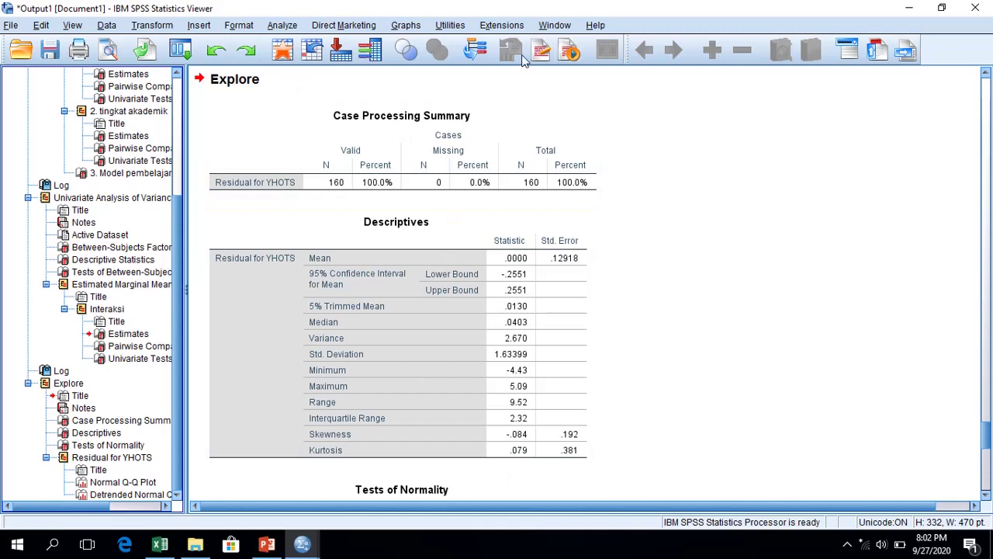
pyautogui.click(109, 445)
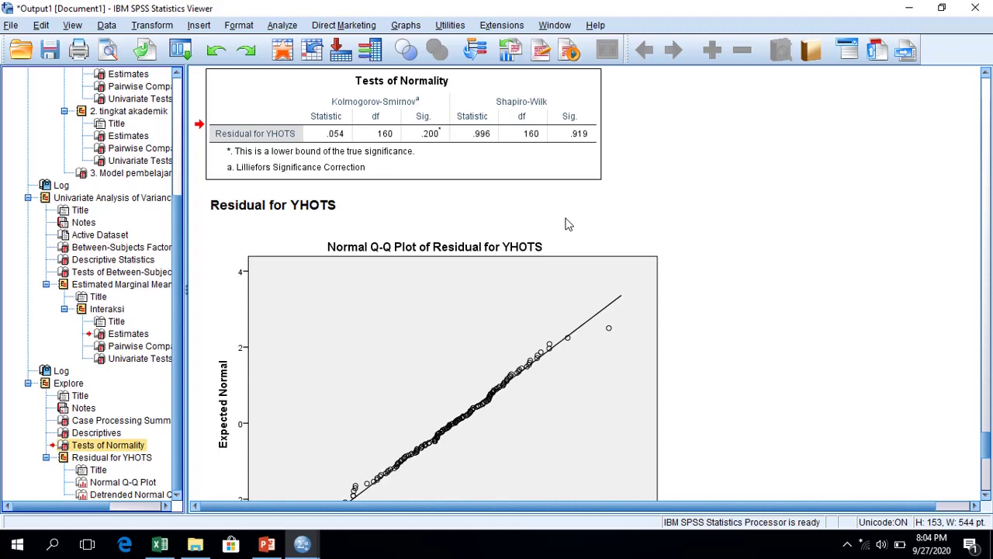
# - Split the file to compare groups based on Model pembelajaran, sorting the file by the grouping variable
pyautogui.click(108, 27)
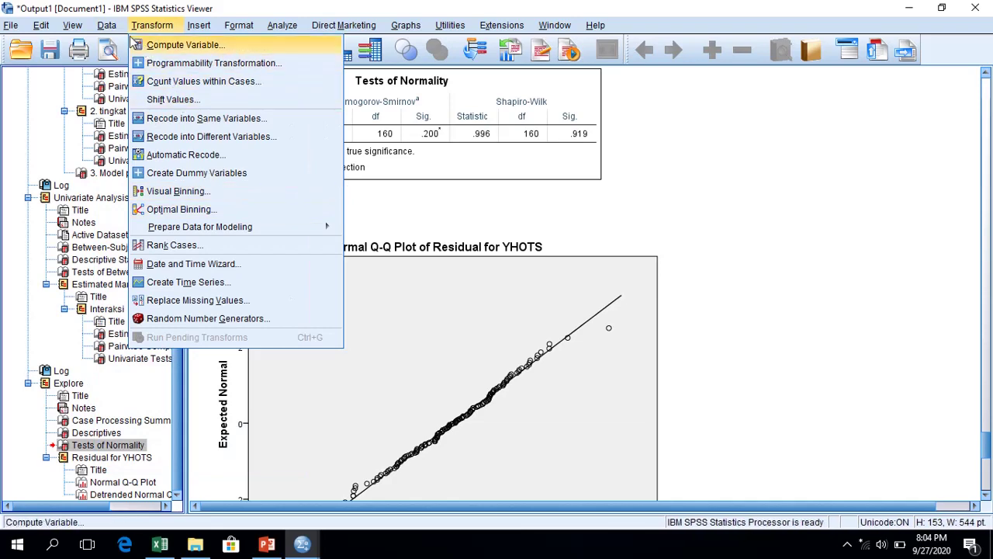
pyautogui.moveTo(110, 28)
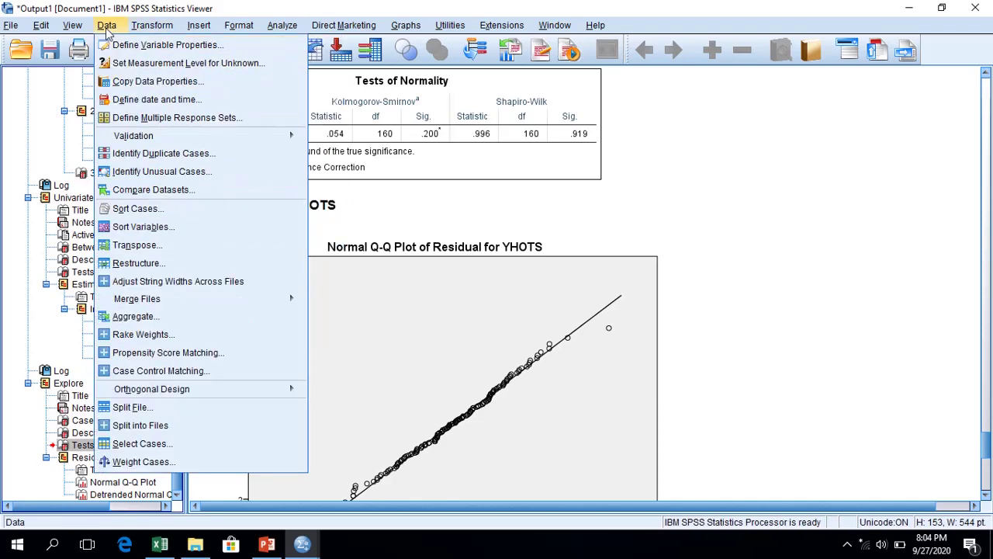
pyautogui.click(211, 407)
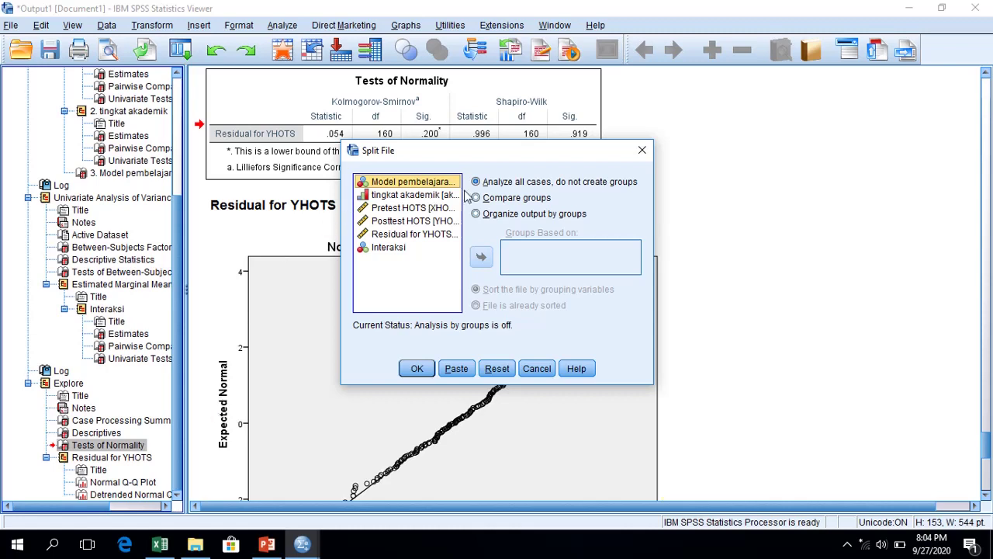
pyautogui.click(506, 201)
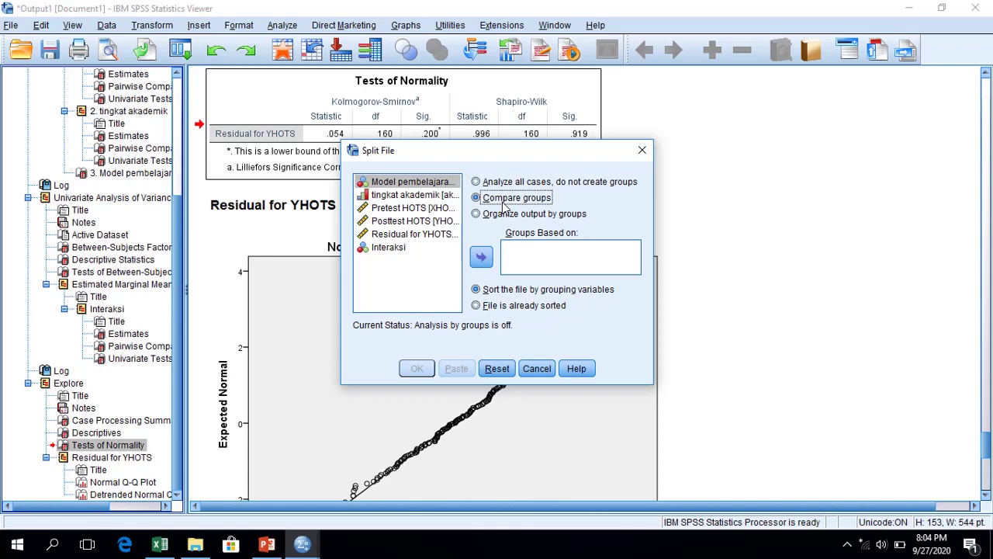
pyautogui.click(425, 187)
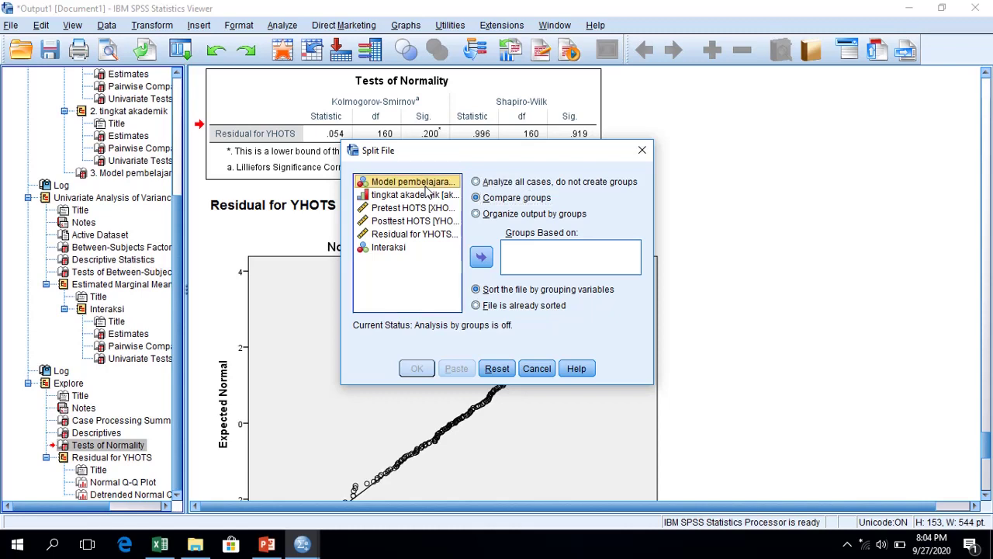
pyautogui.click(481, 258)
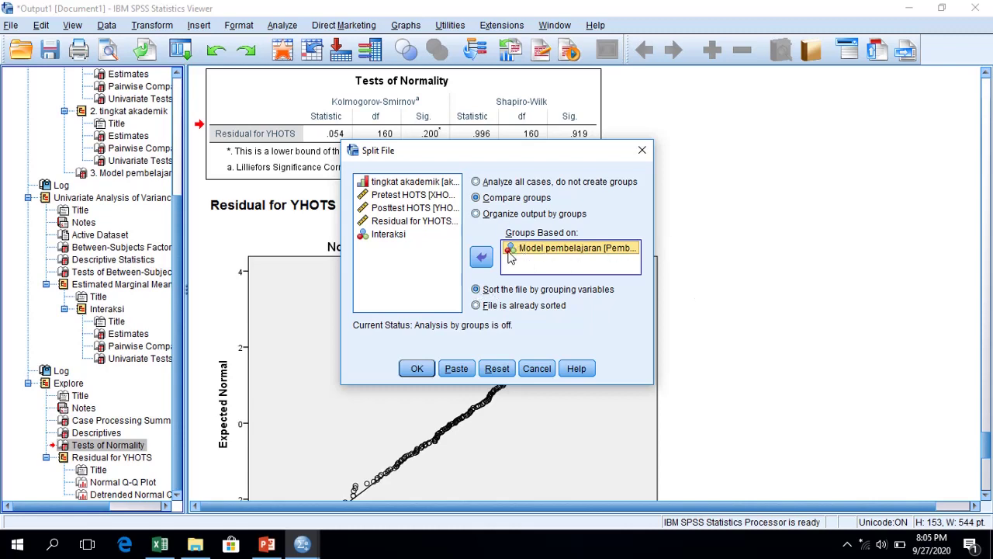
pyautogui.click(417, 370)
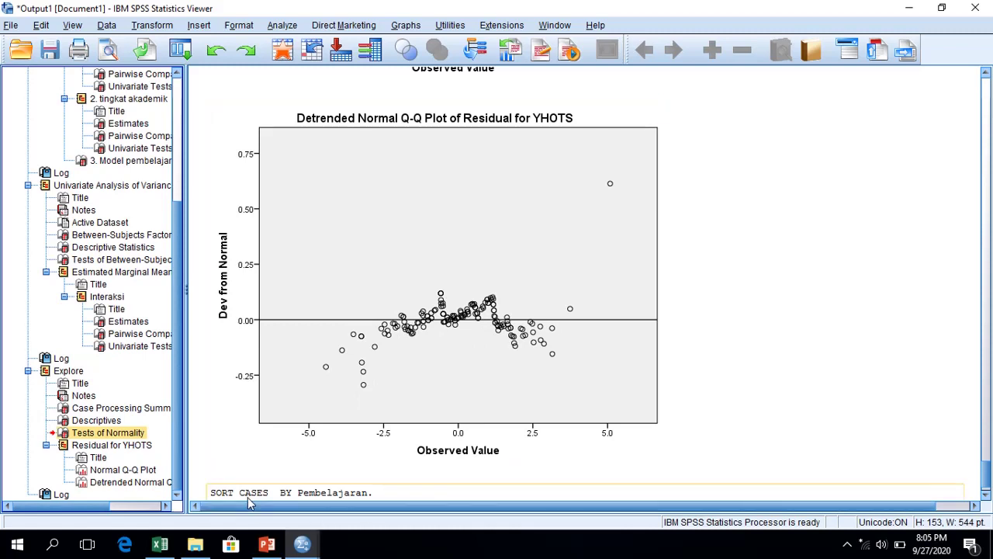
pyautogui.scroll(-1, 289, 503)
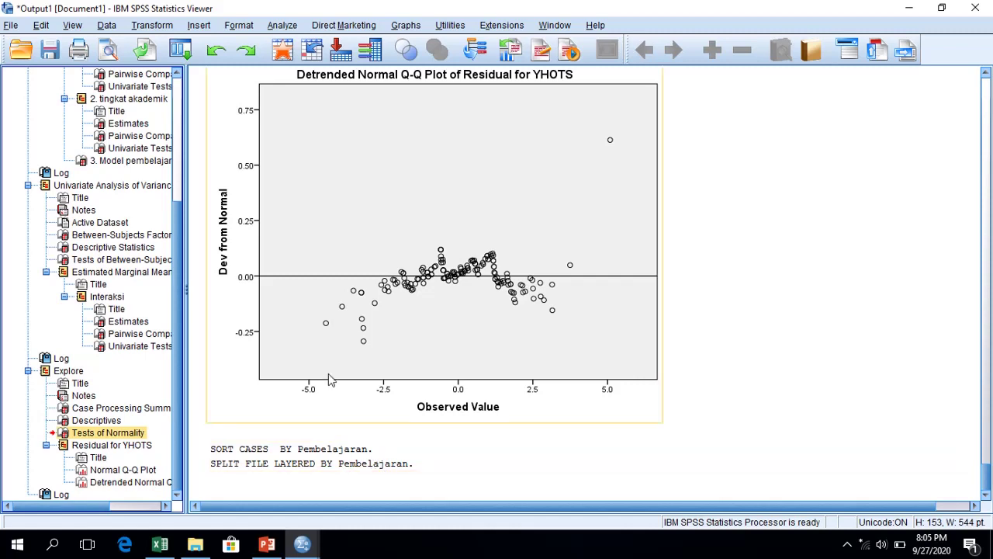
# - Start defining a simple scatter chart with the legacy Scatter/Dot command
pyautogui.click(407, 26)
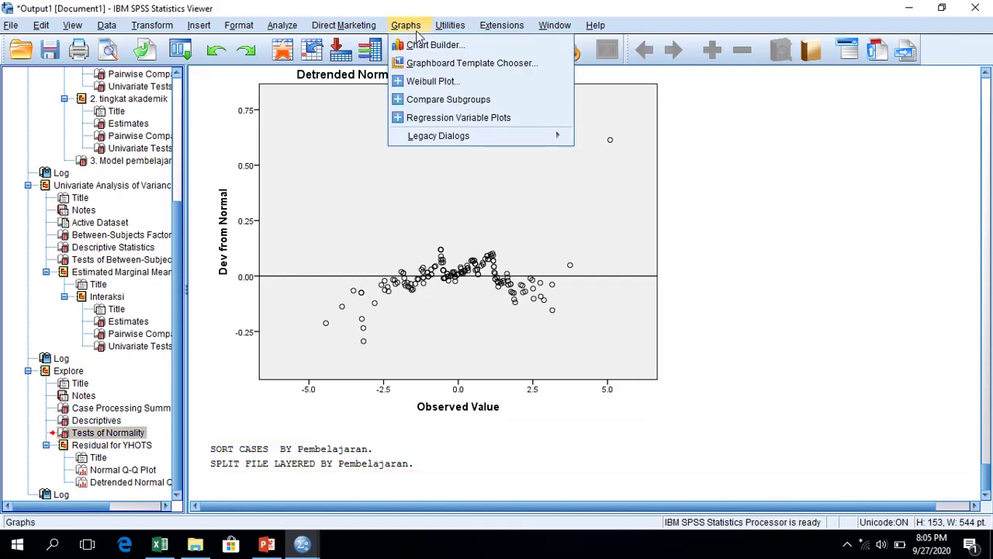
pyautogui.moveTo(500, 140)
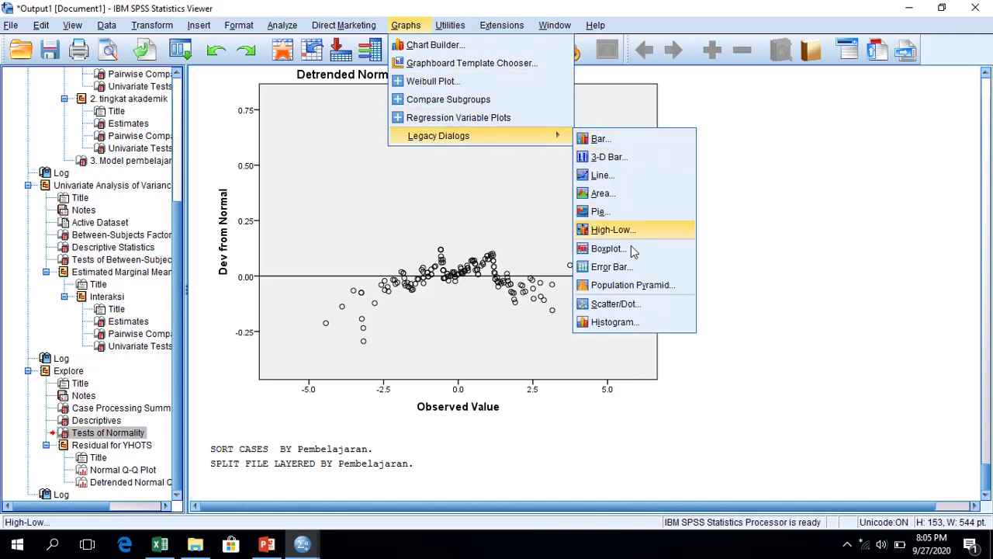
pyautogui.click(641, 310)
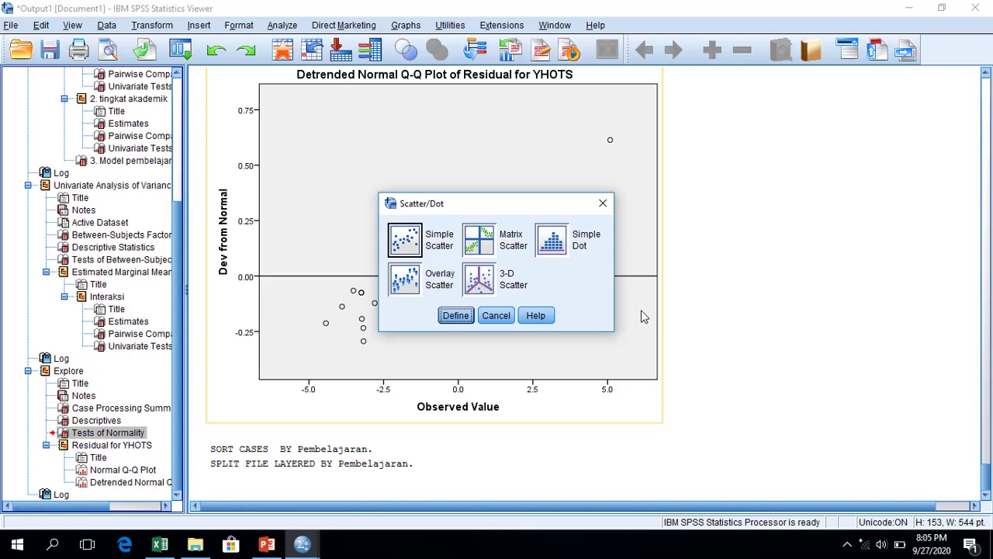
pyautogui.click(402, 255)
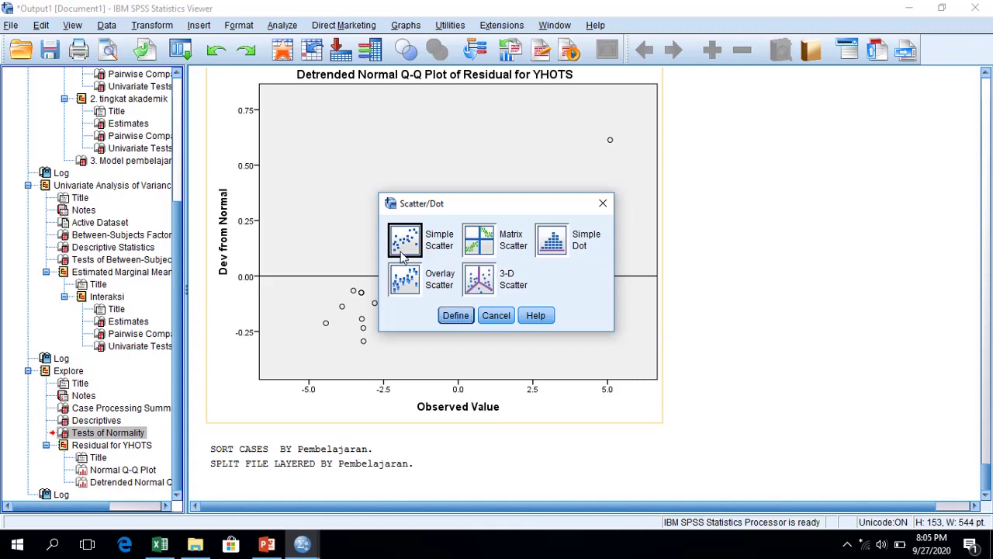
pyautogui.click(456, 316)
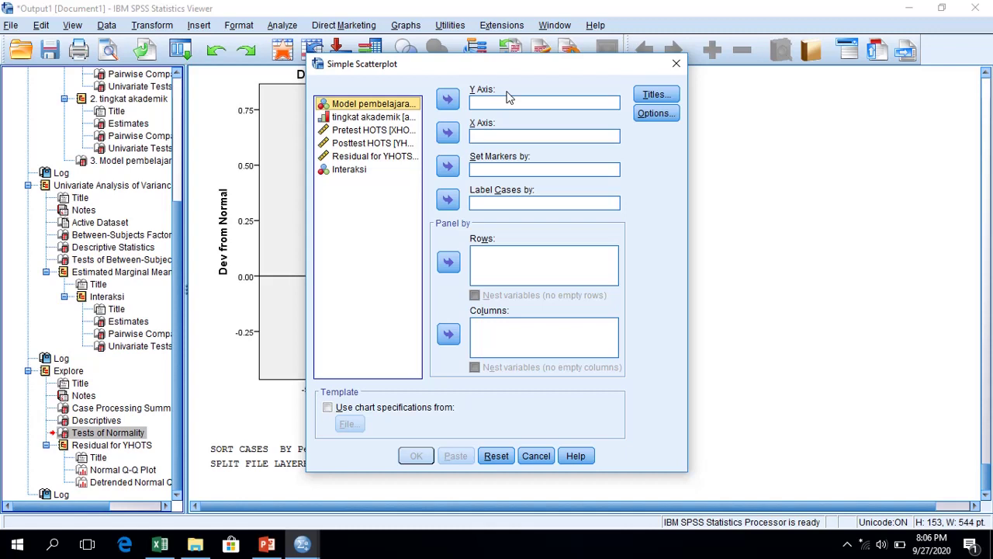
# - Create a simple scatterplot with Posttest HOTS on the Y axis and Pretest HOTS on the X axis
pyautogui.click(383, 146)
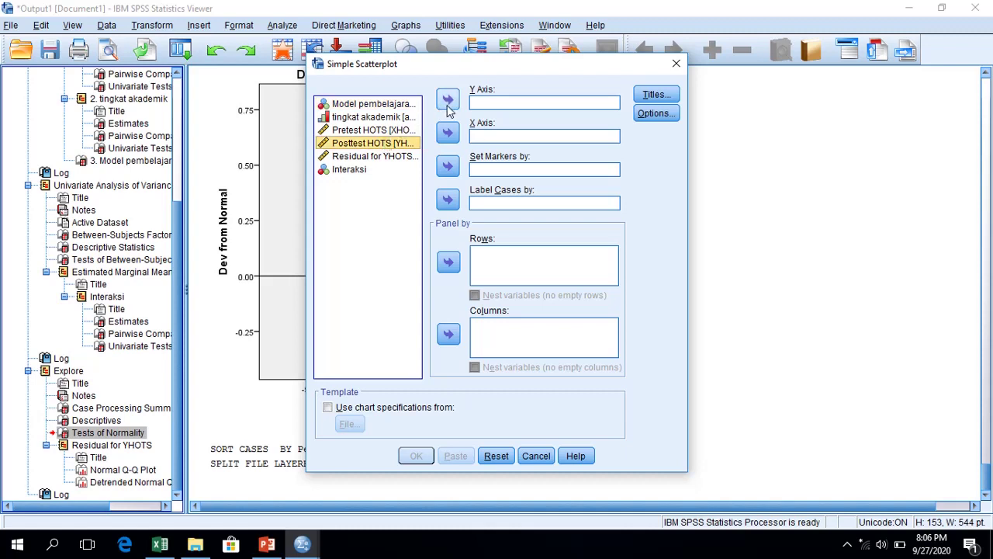
pyautogui.click(448, 101)
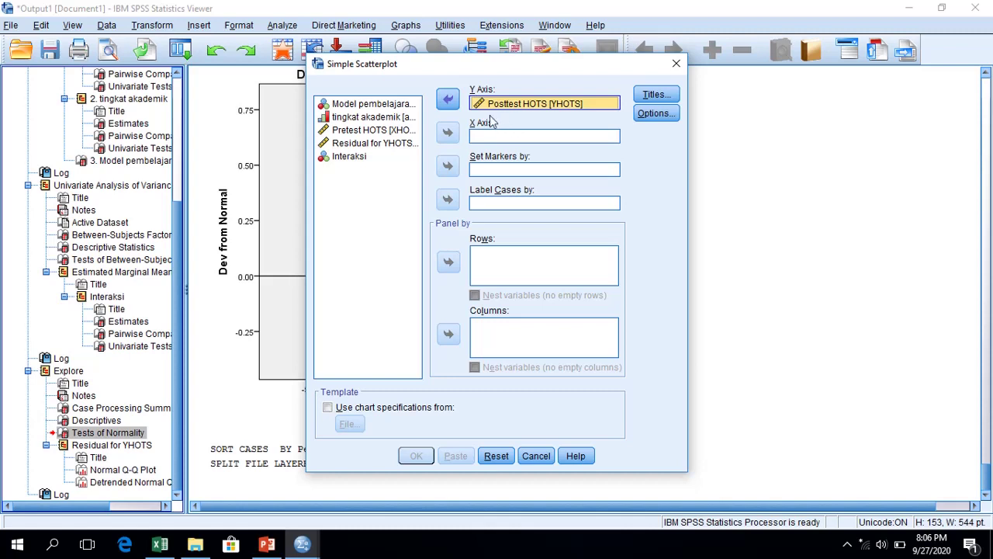
pyautogui.click(406, 132)
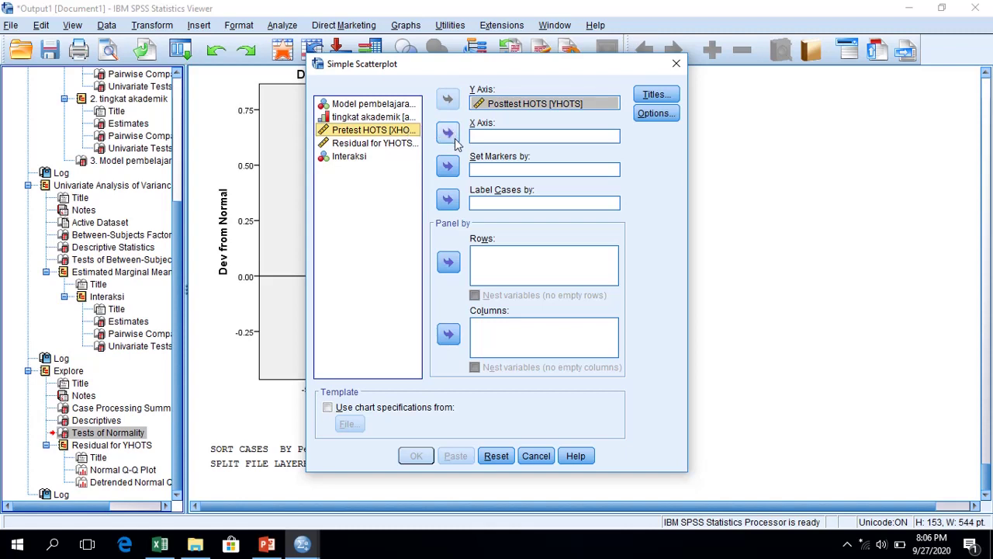
pyautogui.click(454, 141)
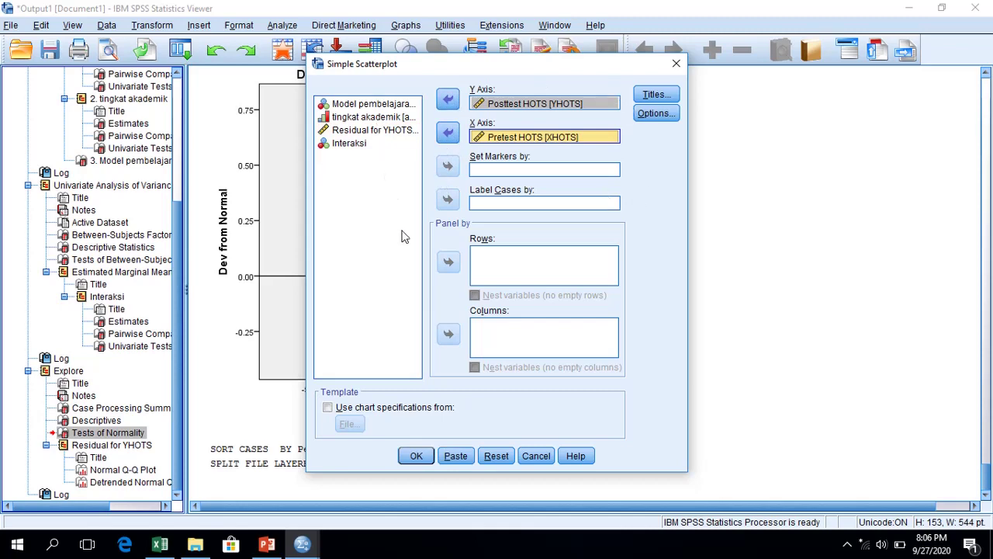
pyautogui.click(414, 455)
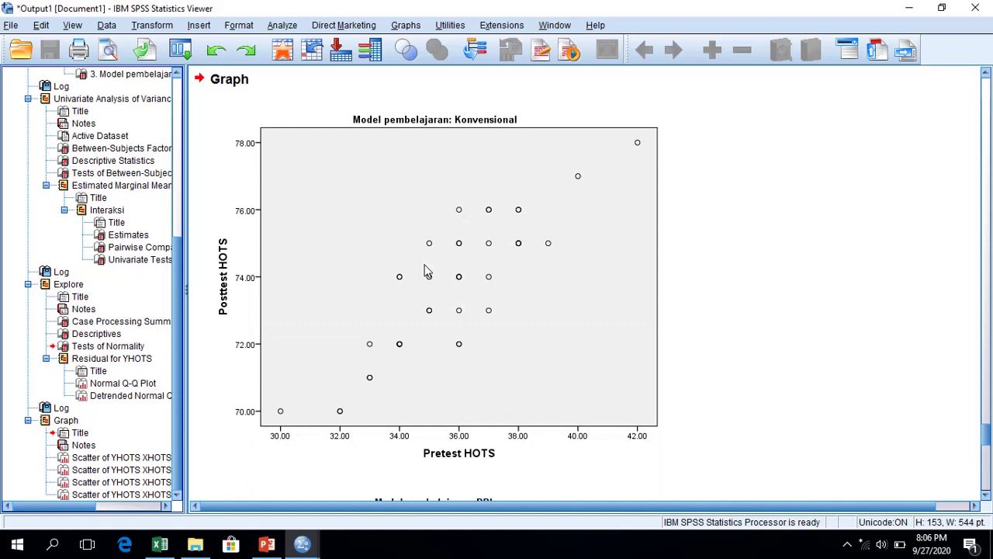
# - Examine the linearity of the scatterplots for each Model pembelajaran group in the output
pyautogui.click(427, 271)
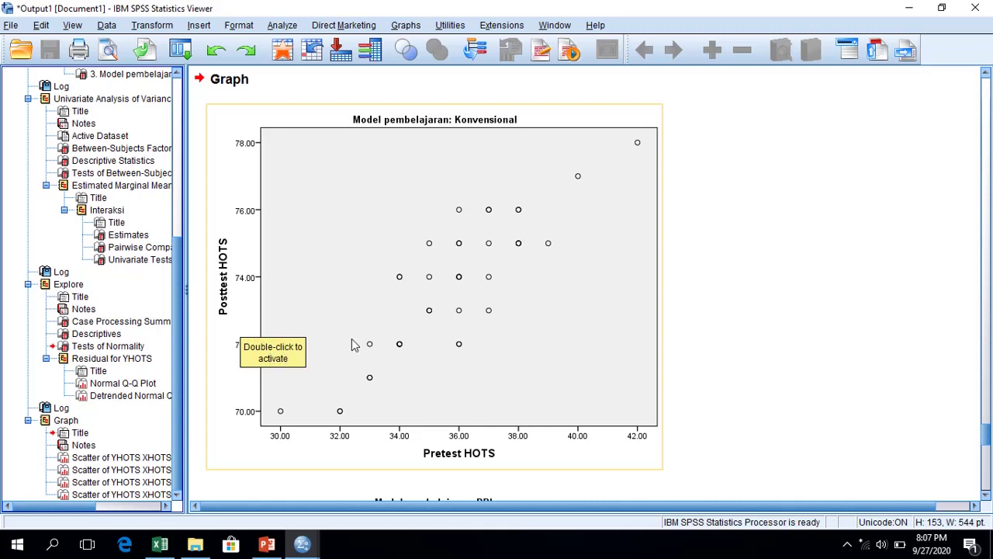
pyautogui.click(156, 458)
pyautogui.click(154, 469)
pyautogui.click(151, 482)
pyautogui.click(143, 496)
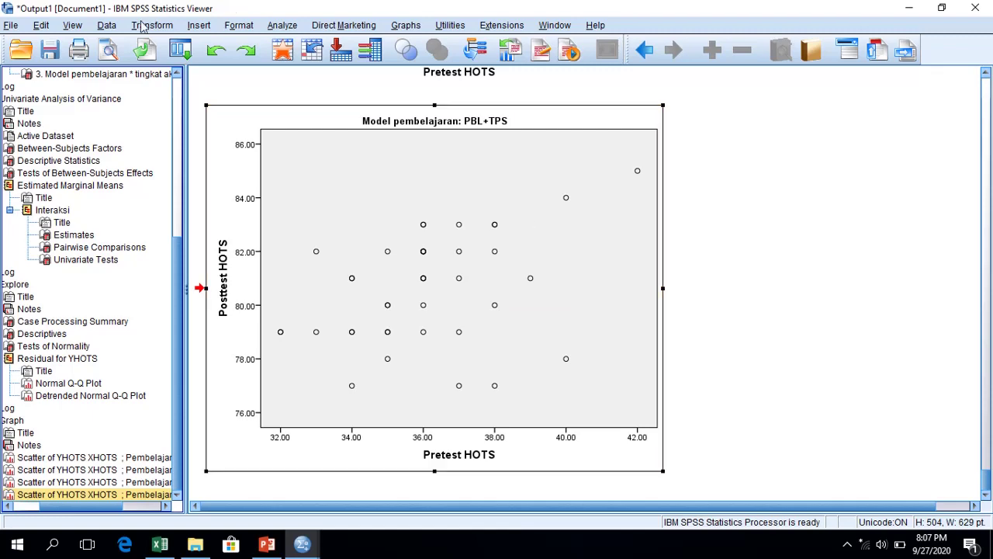
# - Split the file to compare groups based on Interaksi instead of Model pembelajaran
pyautogui.click(105, 27)
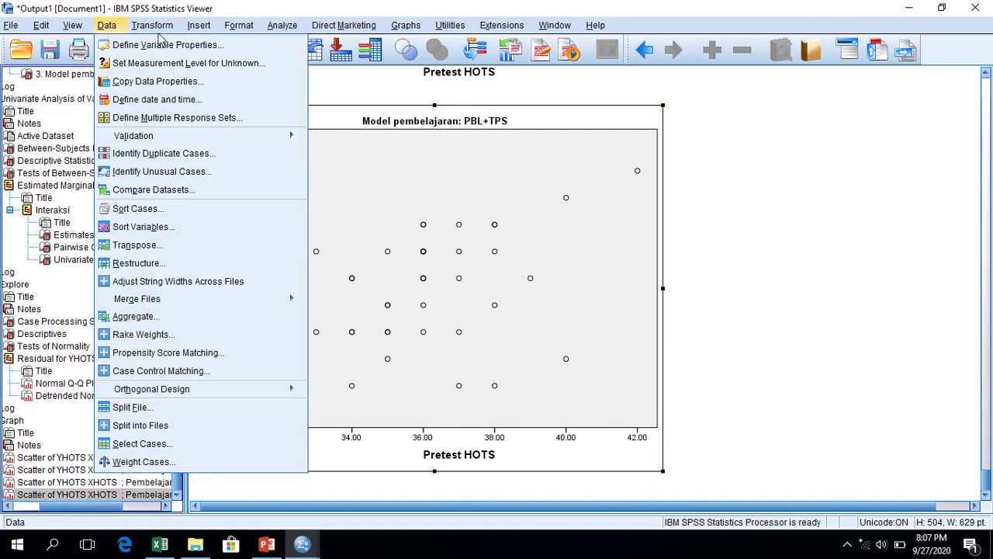
pyautogui.click(151, 407)
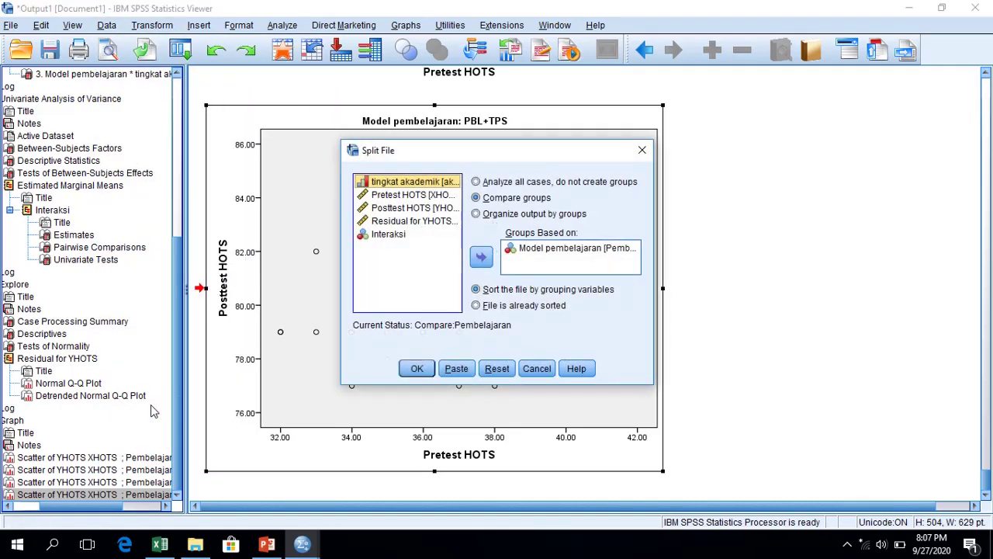
pyautogui.click(564, 255)
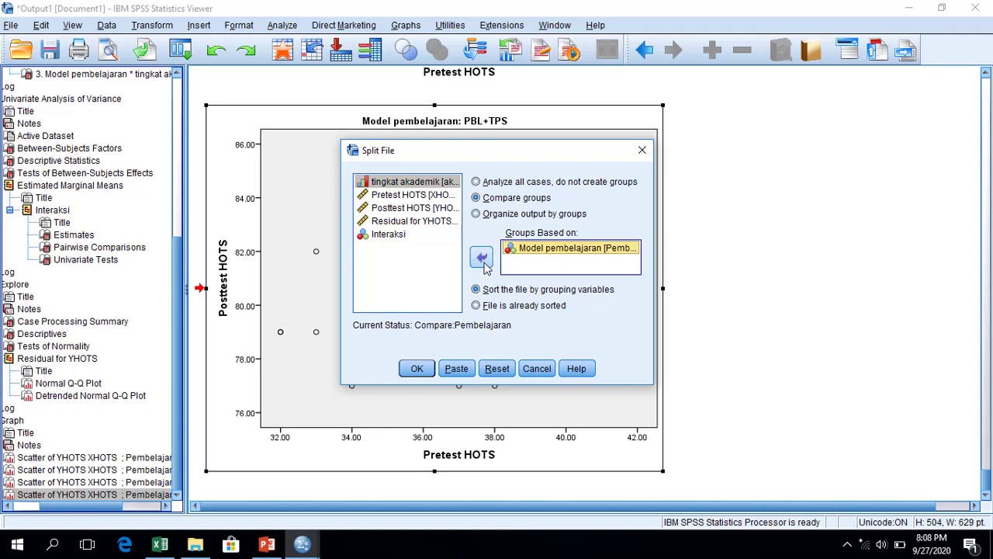
pyautogui.click(482, 258)
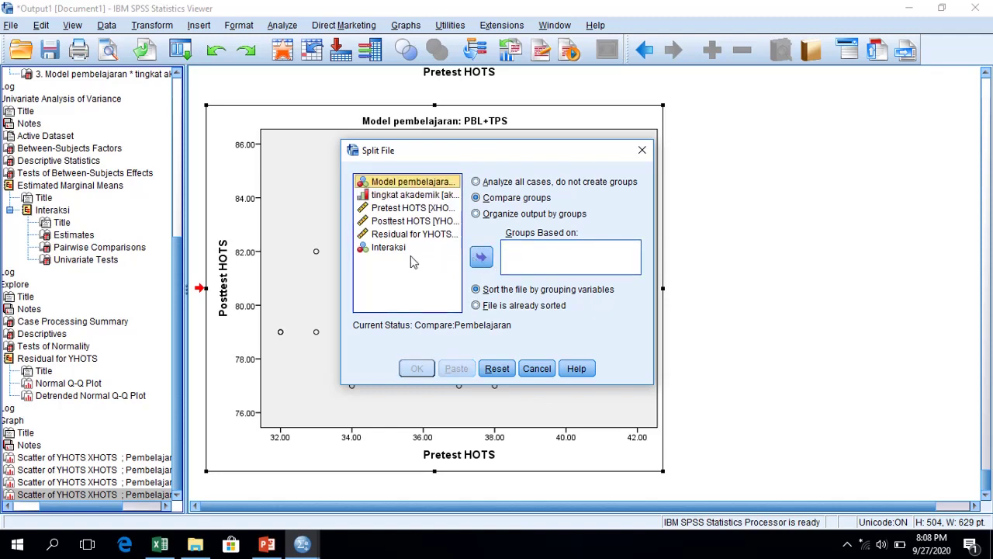
pyautogui.click(389, 248)
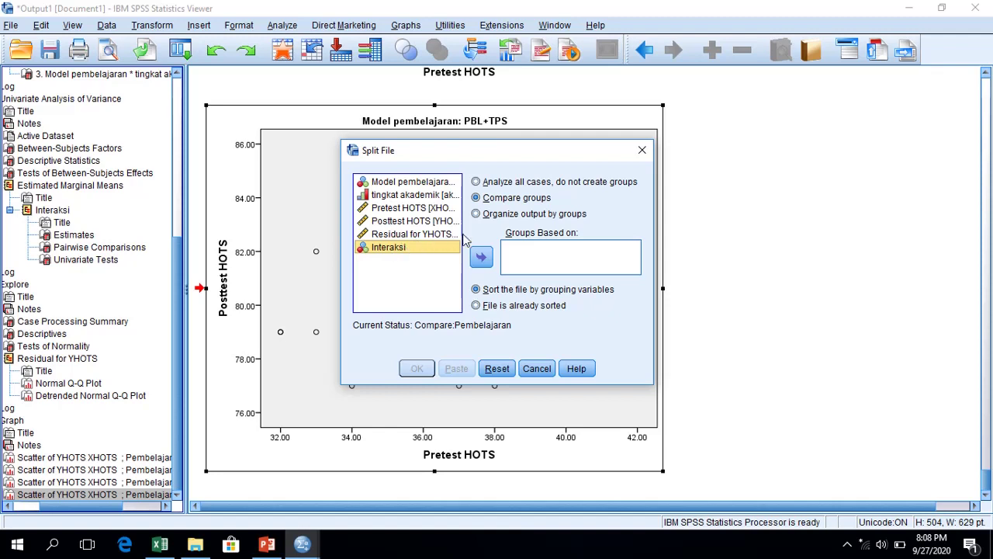
pyautogui.click(490, 263)
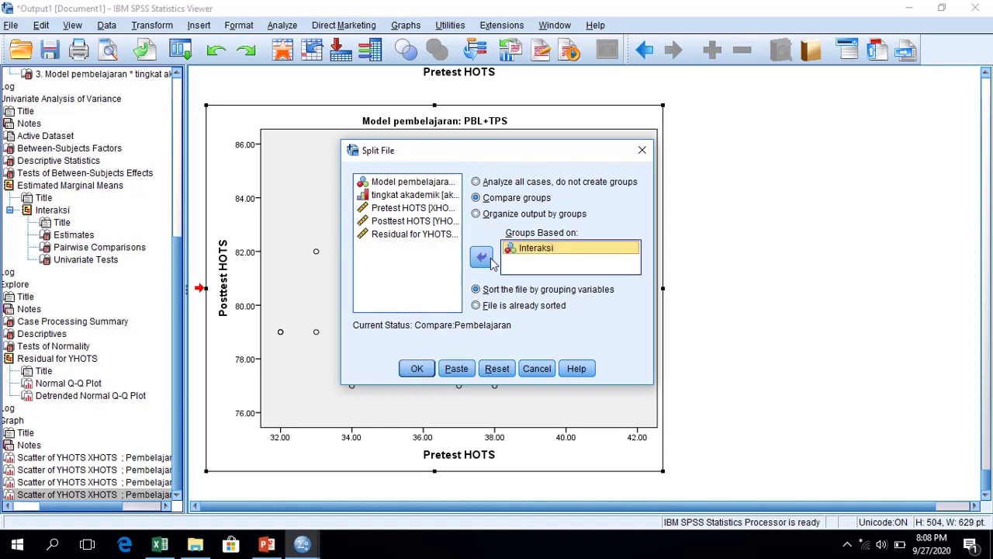
pyautogui.click(417, 368)
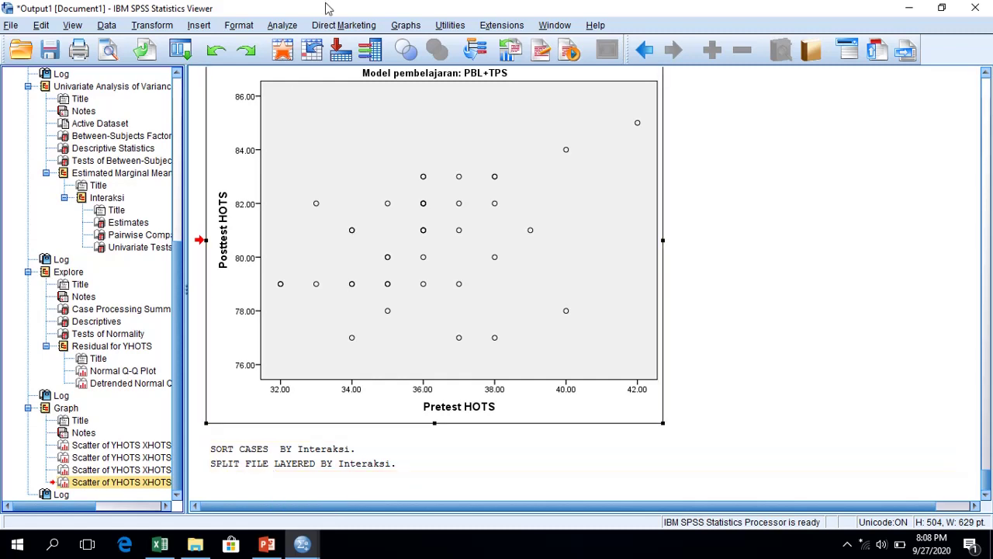
# - Generate simple scatterplots of Posttest HOTS against Pretest HOTS for the Interaksi groups
pyautogui.click(403, 31)
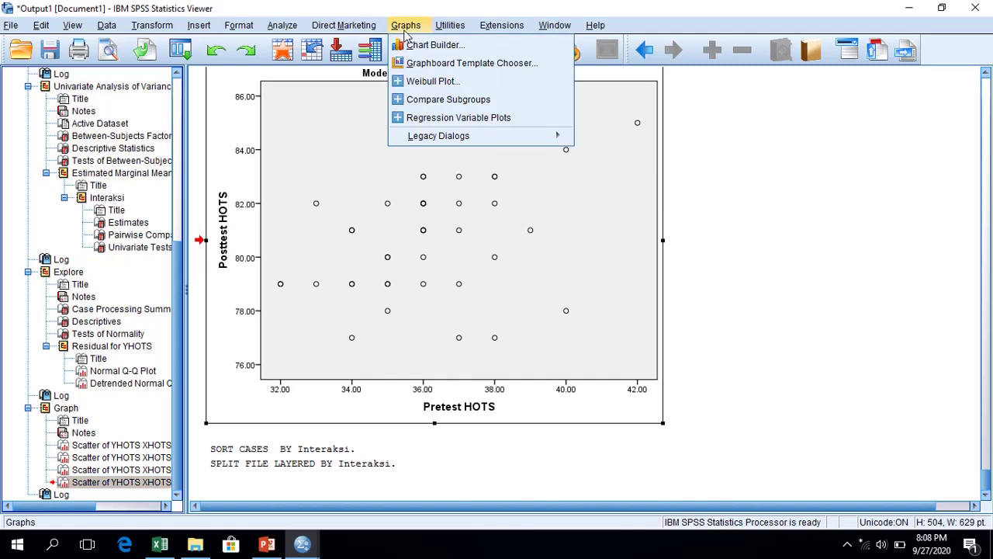
pyautogui.moveTo(486, 140)
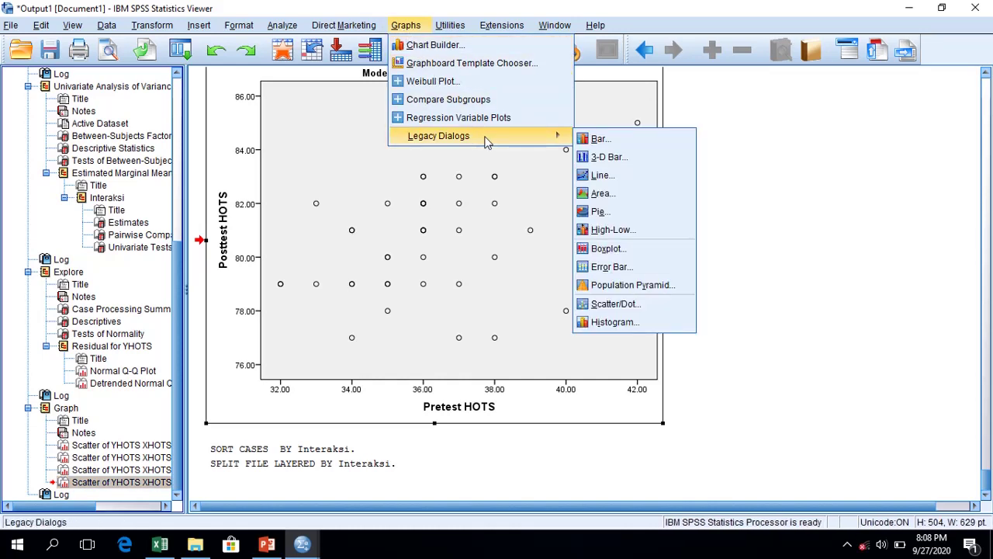
pyautogui.click(671, 310)
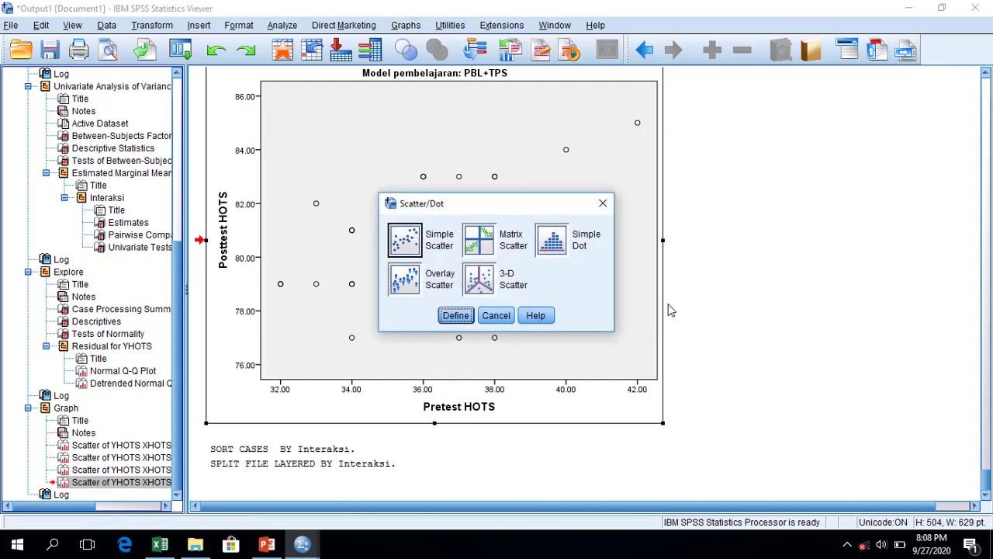
pyautogui.click(411, 246)
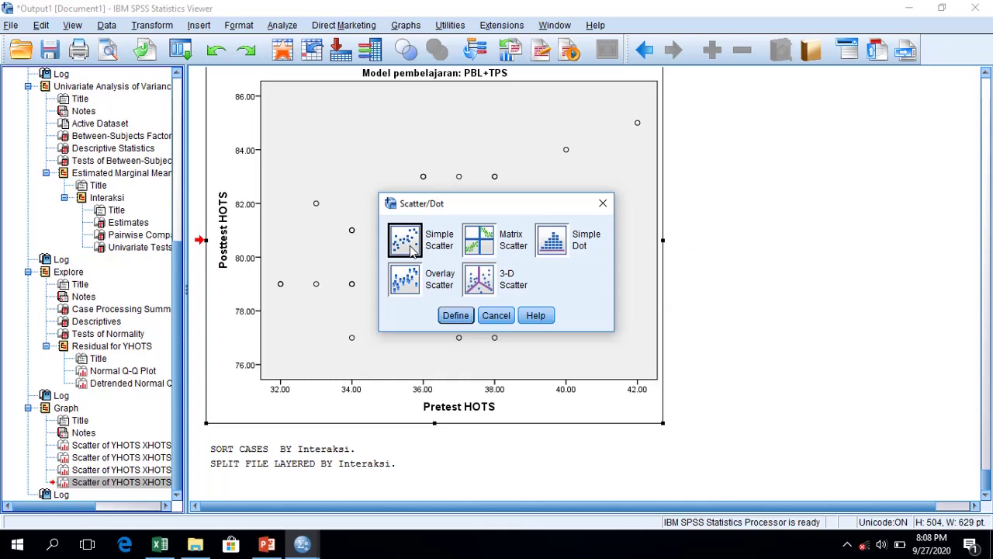
pyautogui.click(456, 324)
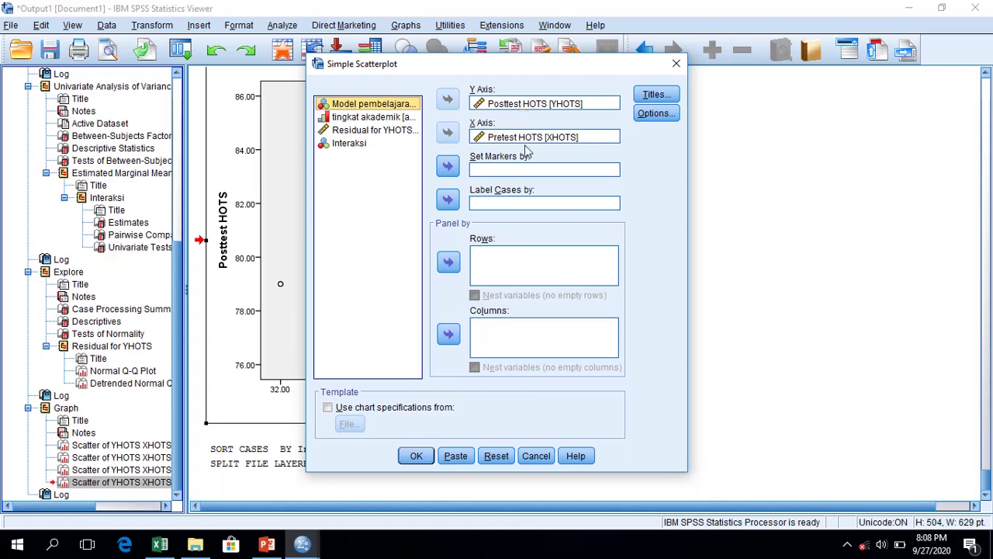
pyautogui.click(417, 456)
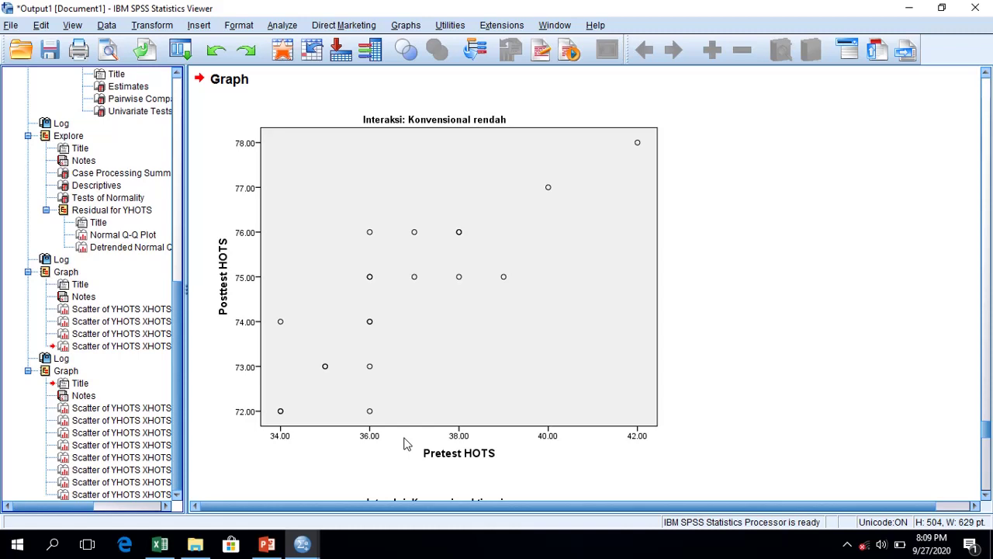
# - Examine the scatterplots for the Konvensional rendah and Konvensional tinggi groups
pyautogui.click(404, 443)
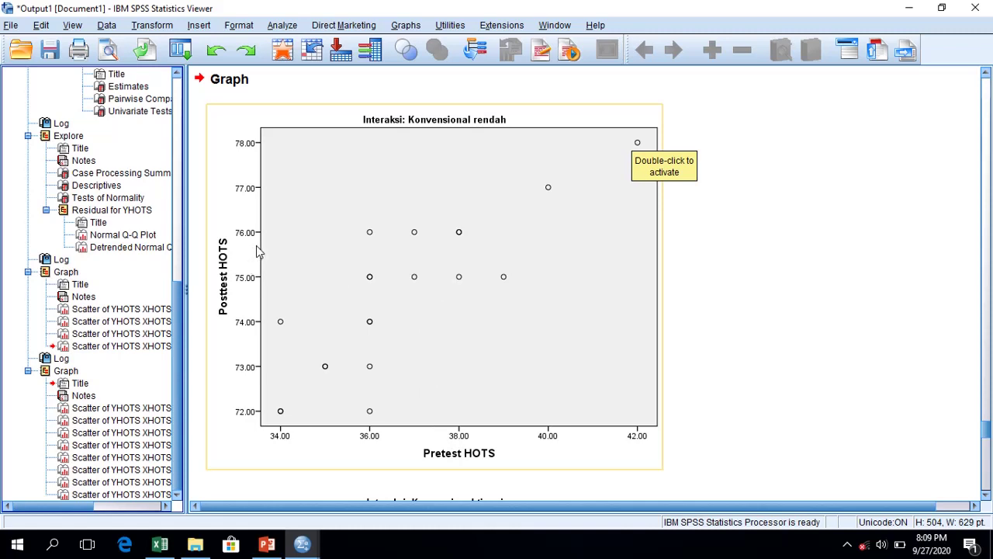
pyautogui.click(153, 408)
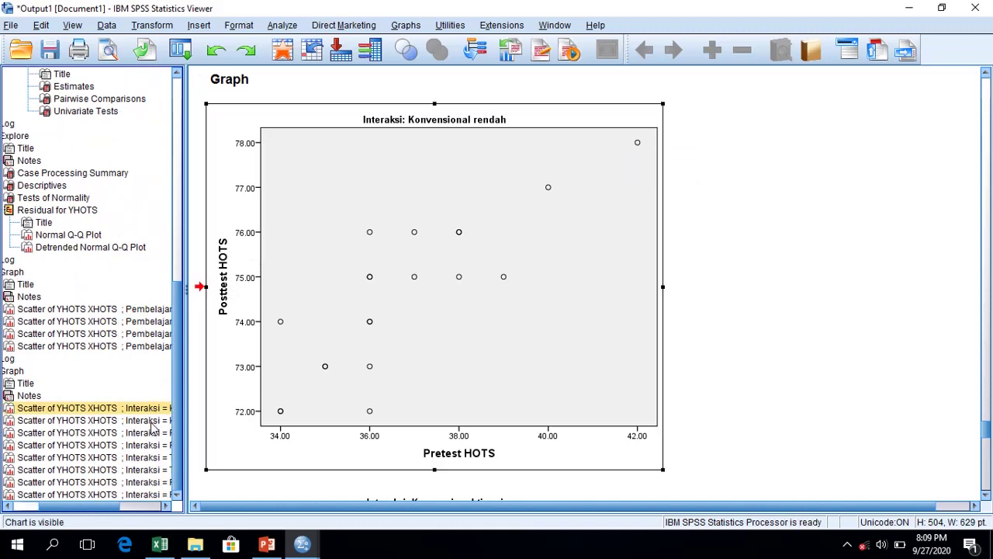
pyautogui.click(152, 424)
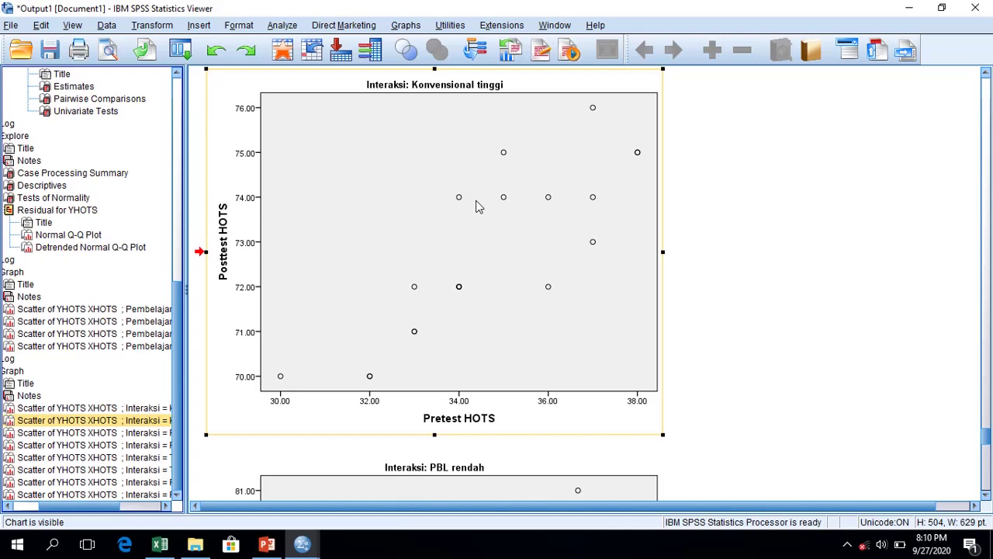
# - Open the Univariate general linear model analysis and remove Interaksi from the fixed factors
pyautogui.click(298, 28)
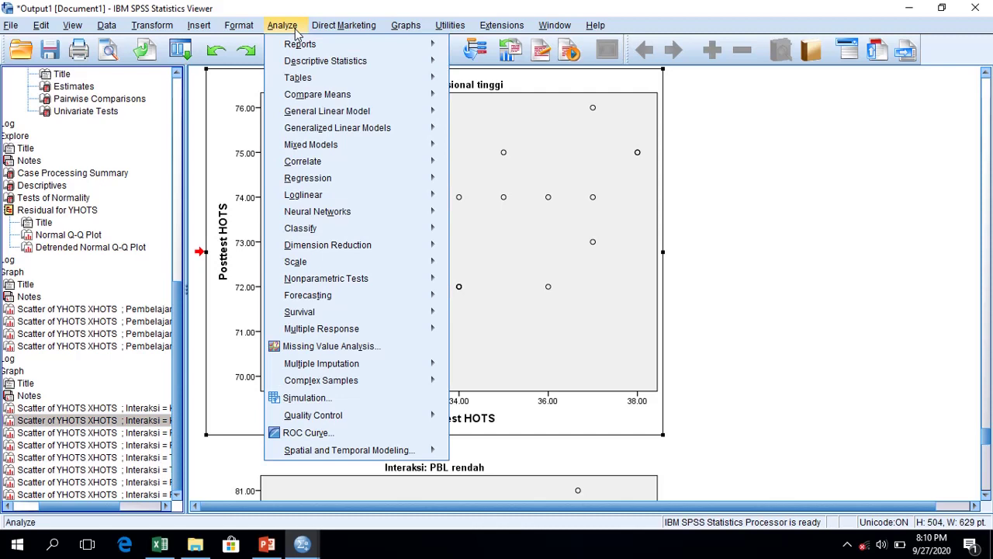
pyautogui.moveTo(382, 118)
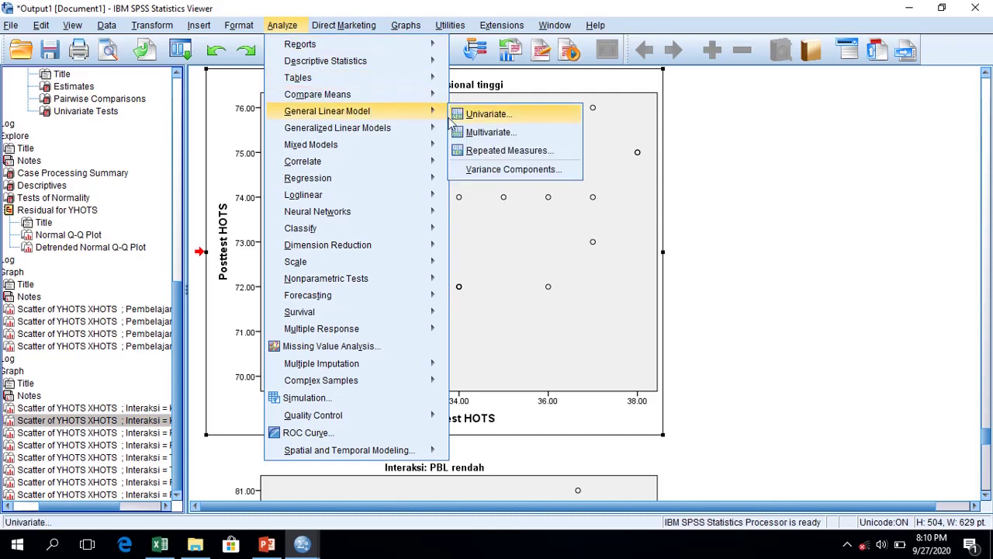
pyautogui.click(513, 119)
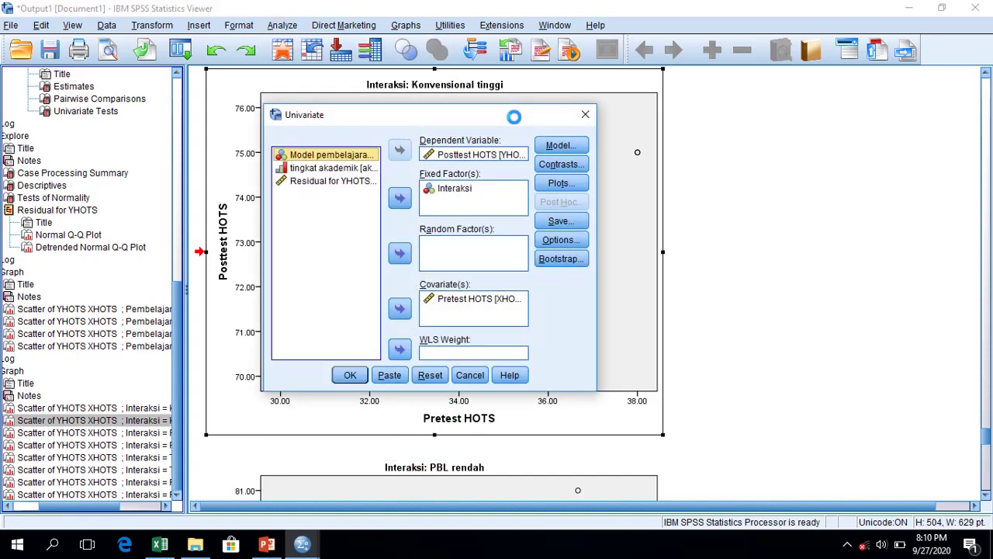
pyautogui.click(469, 195)
pyautogui.click(464, 197)
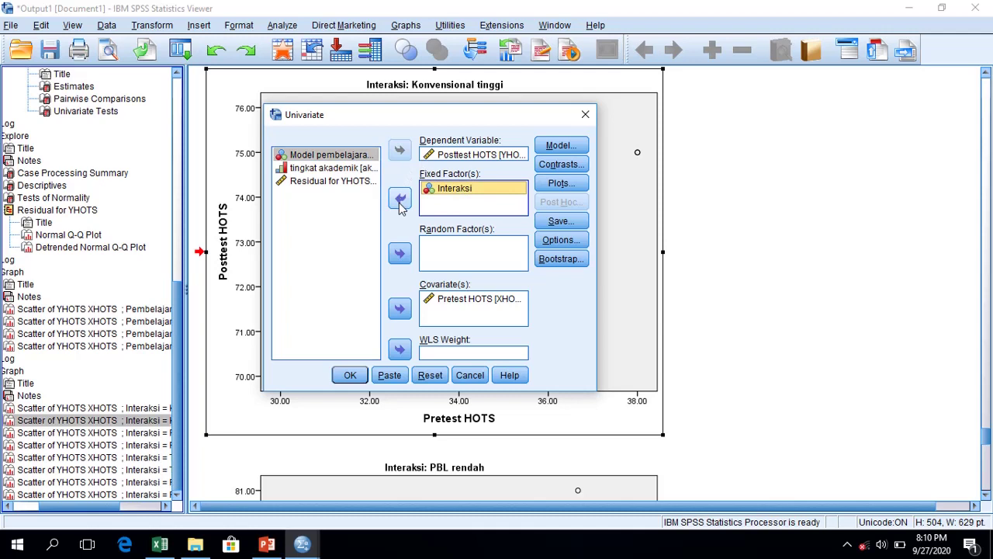
pyautogui.click(400, 200)
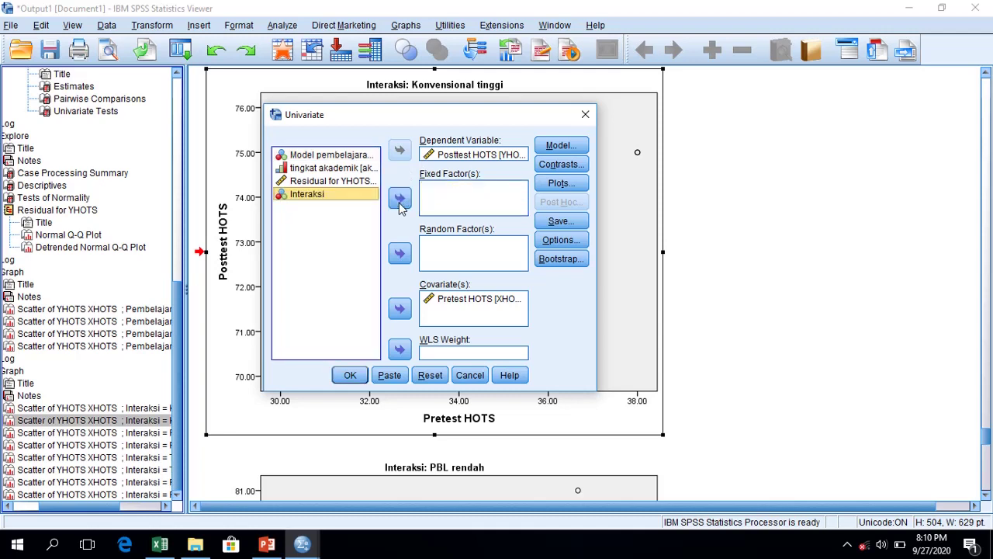
# - Add Model pembelajaran and tingkat akademik as fixed factors of the univariate analysis
pyautogui.click(351, 157)
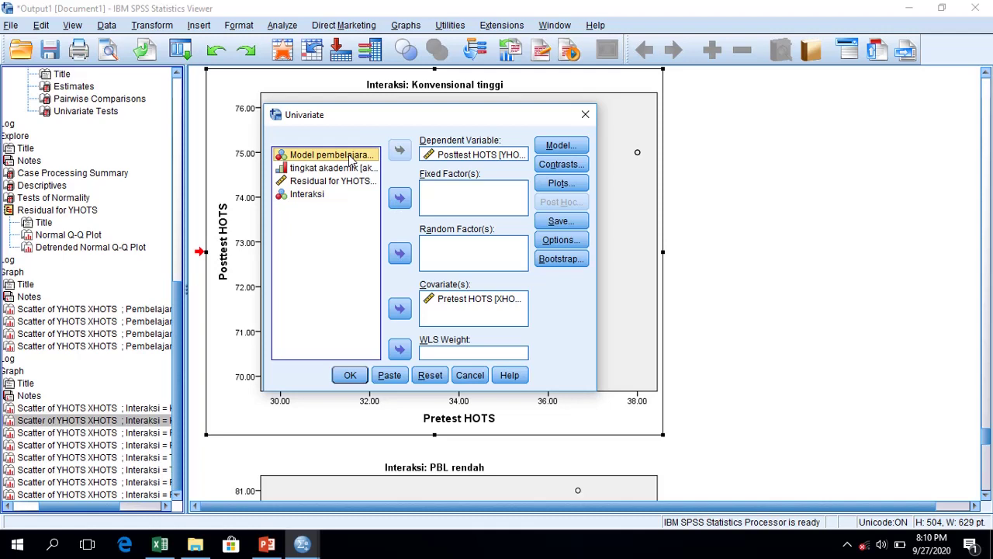
pyautogui.click(400, 198)
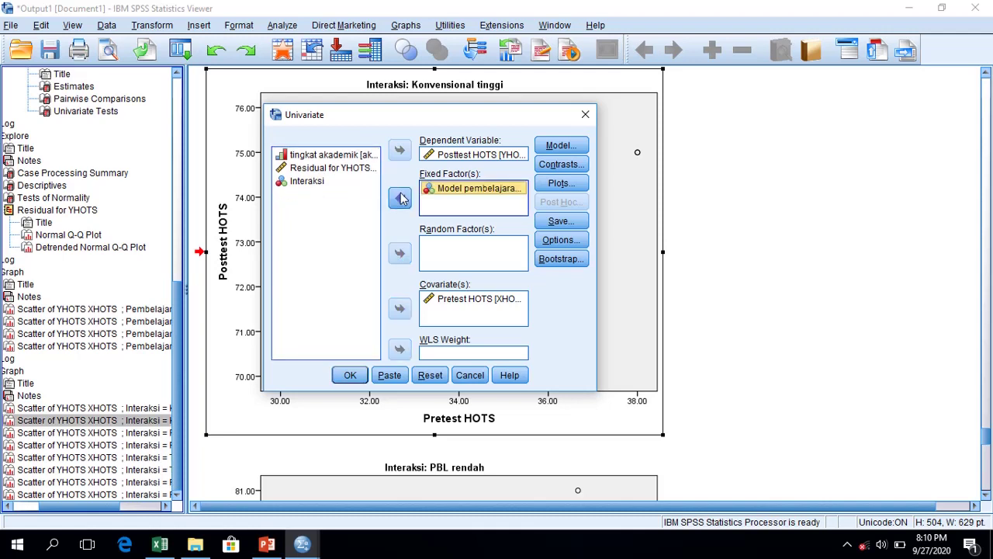
pyautogui.click(353, 157)
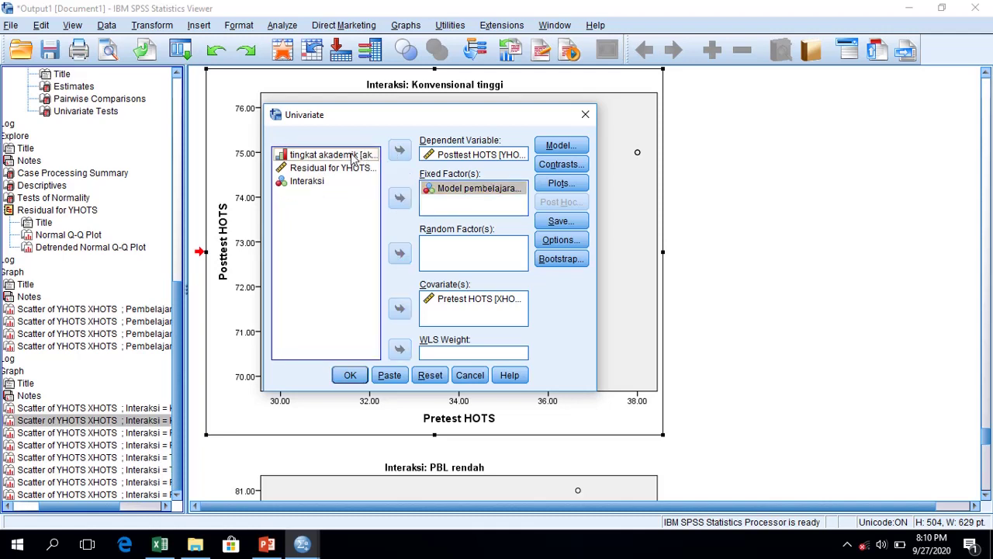
pyautogui.click(407, 201)
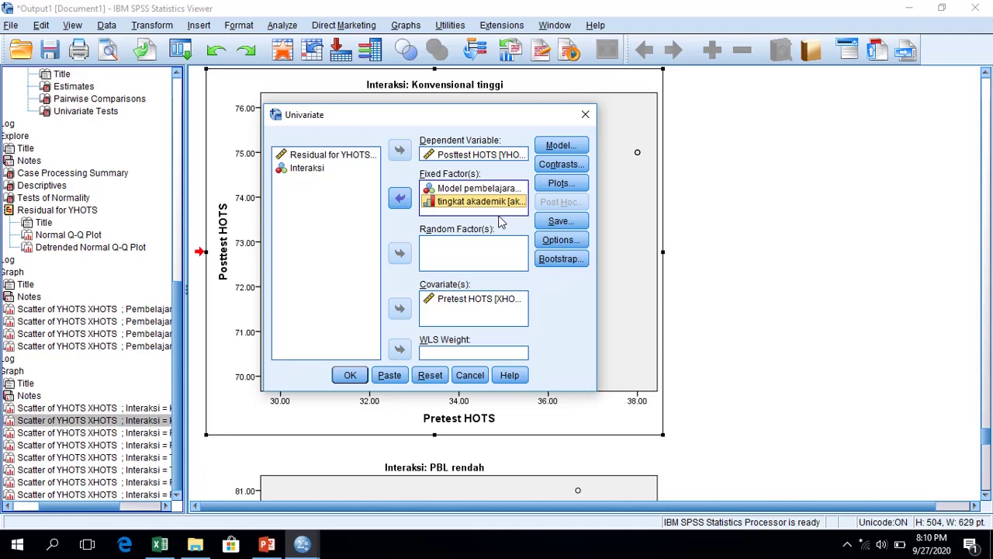
pyautogui.click(583, 151)
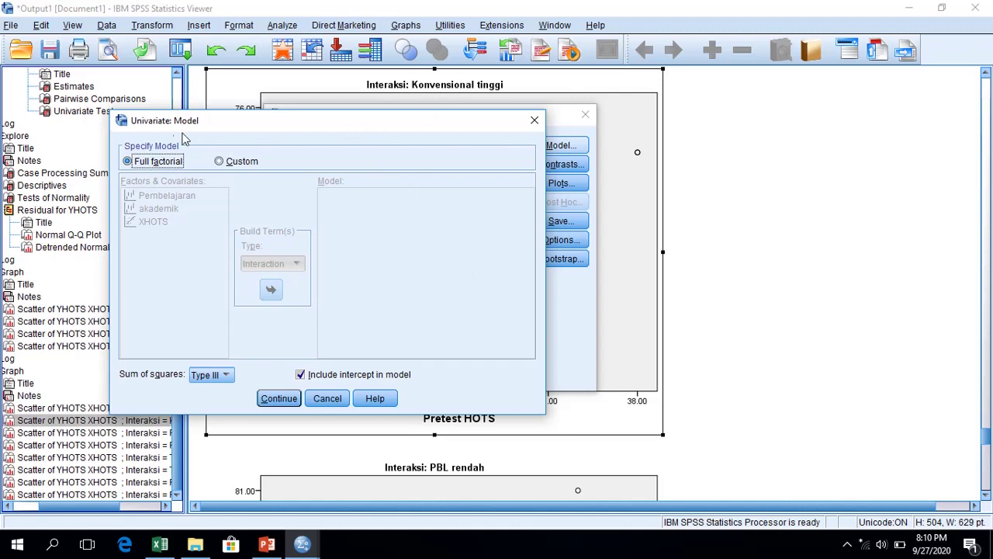
pyautogui.click(241, 161)
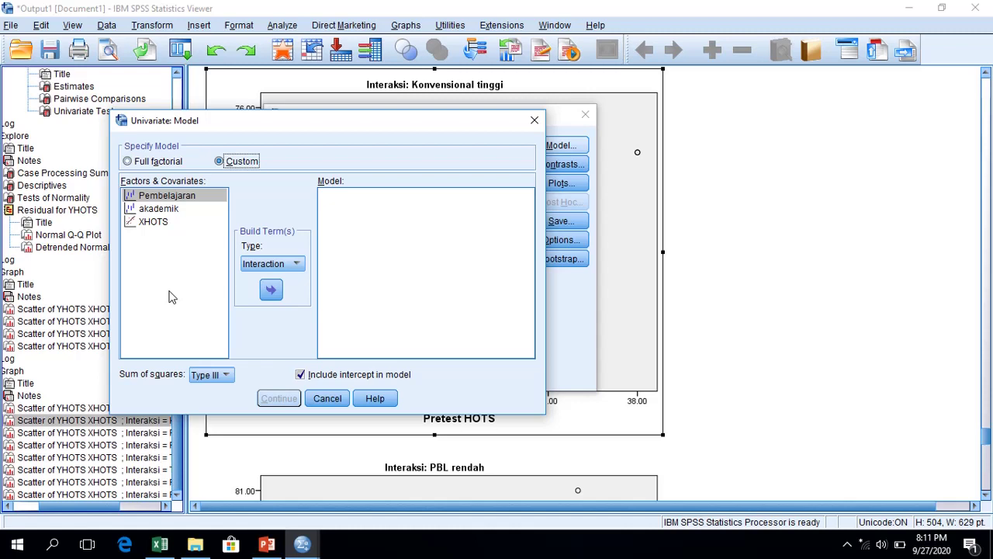
pyautogui.click(184, 199)
pyautogui.click(193, 200)
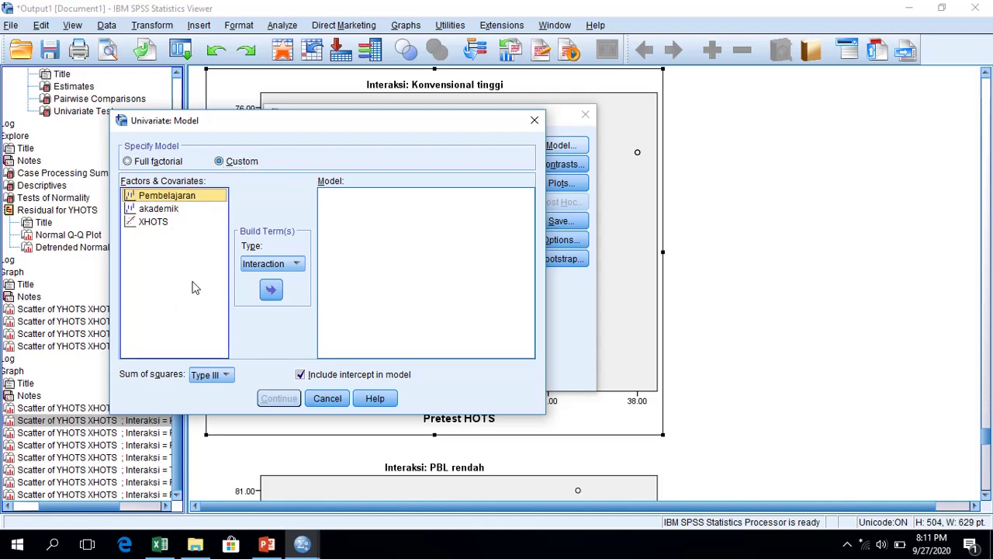
pyautogui.keyDown('ctrl'); pyautogui.click(184, 211); pyautogui.keyUp('ctrl')
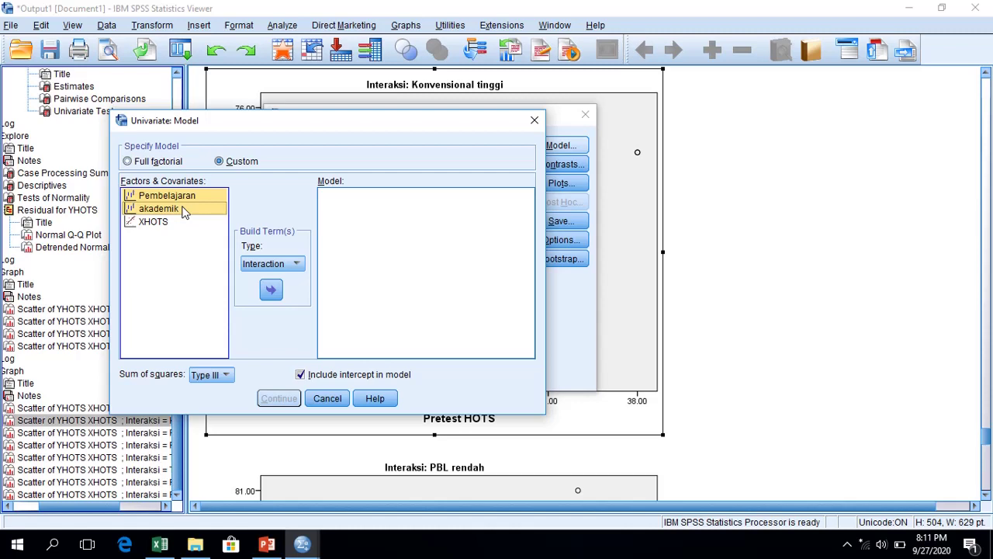
pyautogui.click(271, 291)
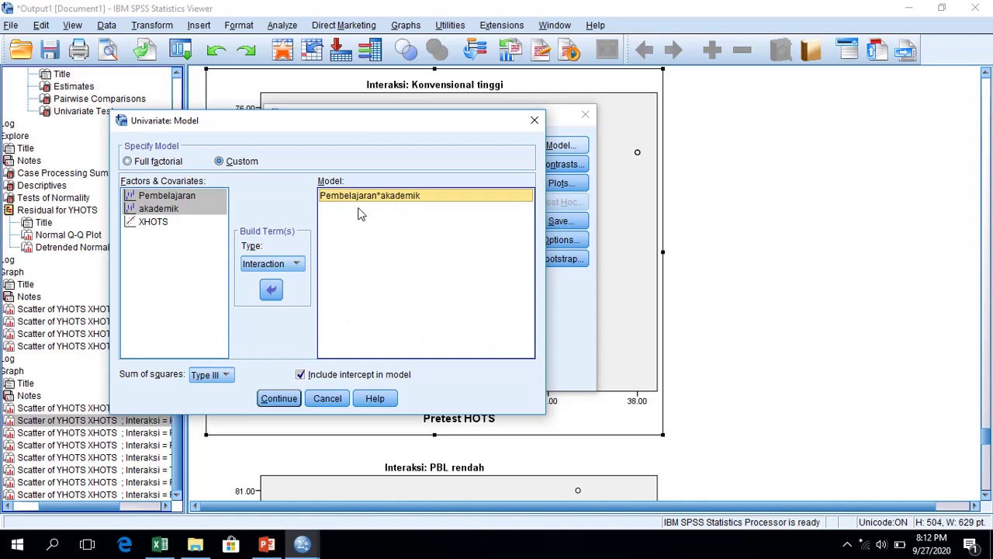
pyautogui.click(189, 199)
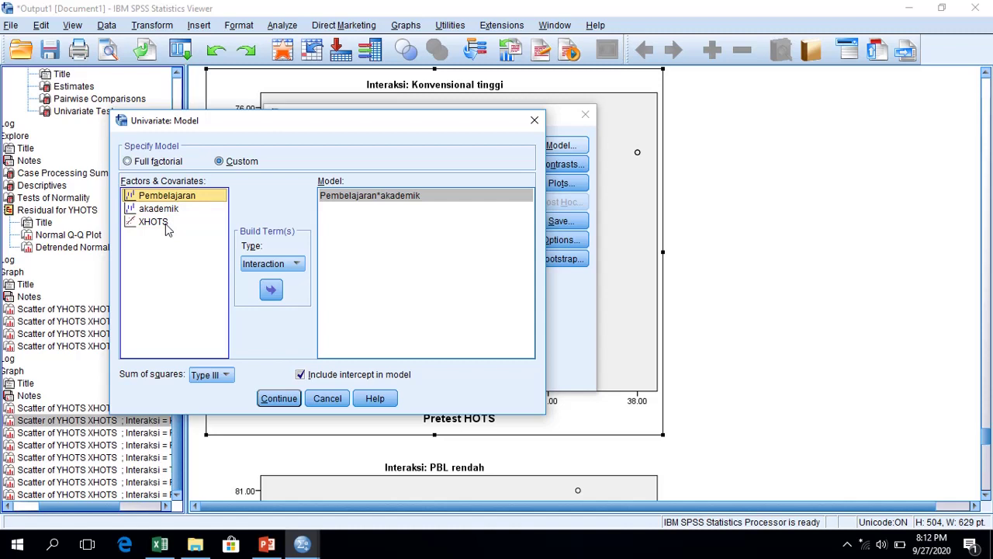
pyautogui.keyDown('shift'); pyautogui.click(165, 224); pyautogui.keyUp('shift')
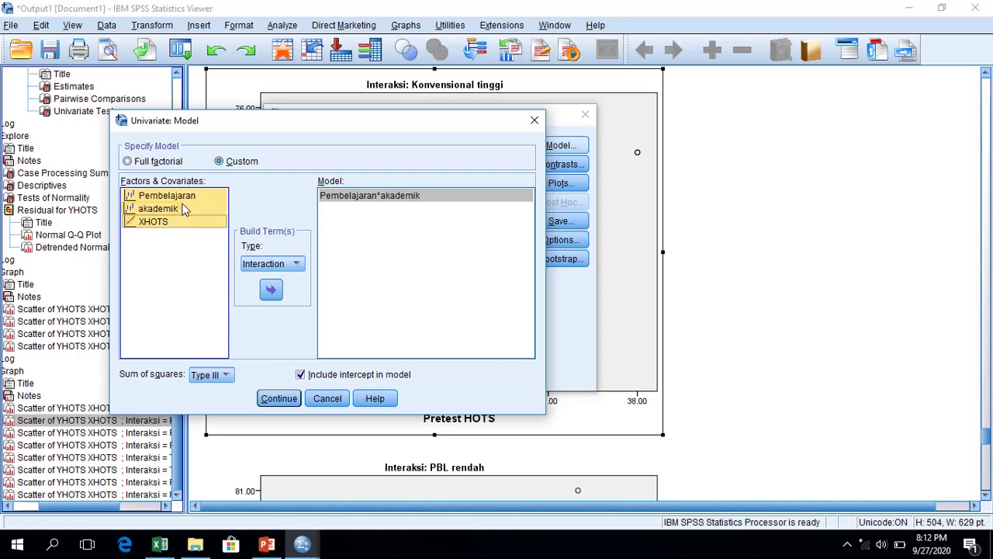
pyautogui.click(180, 256)
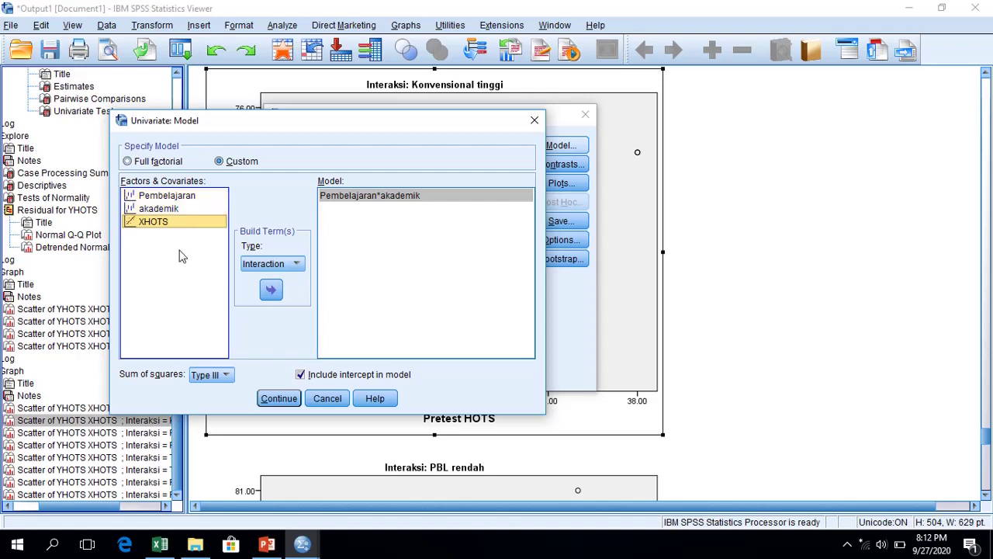
pyautogui.click(181, 201)
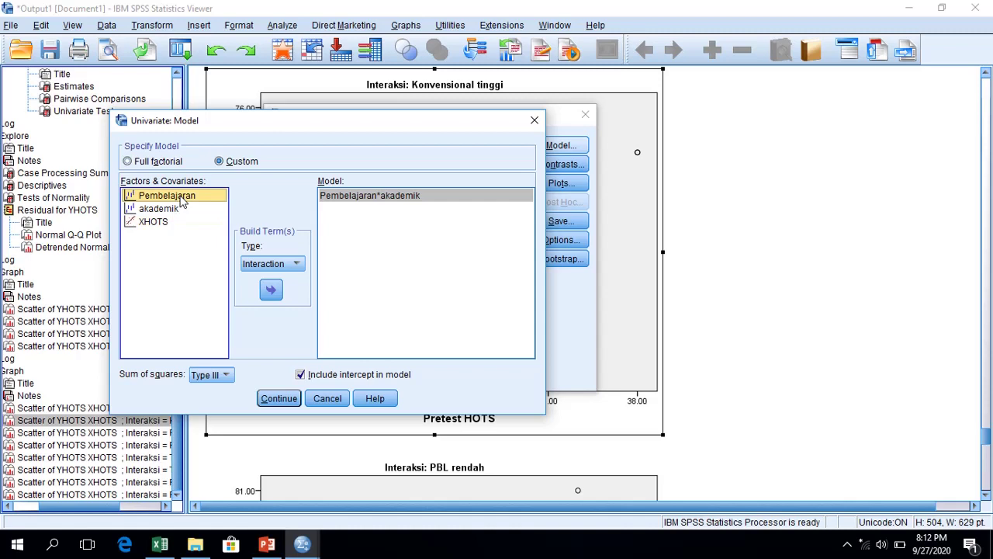
pyautogui.keyDown('ctrl'); pyautogui.click(157, 223); pyautogui.keyUp('ctrl')
pyautogui.keyDown('ctrl'); pyautogui.click(158, 223); pyautogui.keyUp('ctrl')
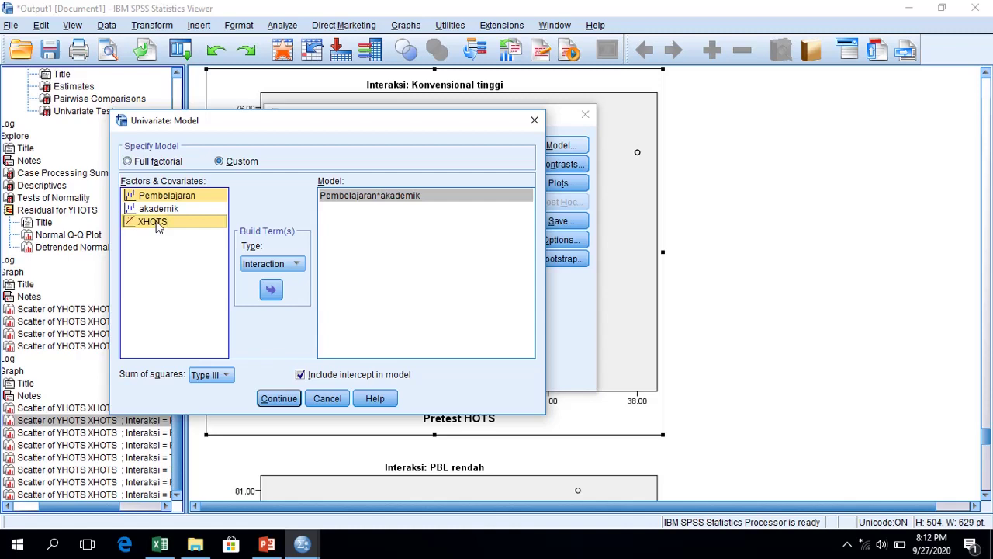
pyautogui.click(272, 292)
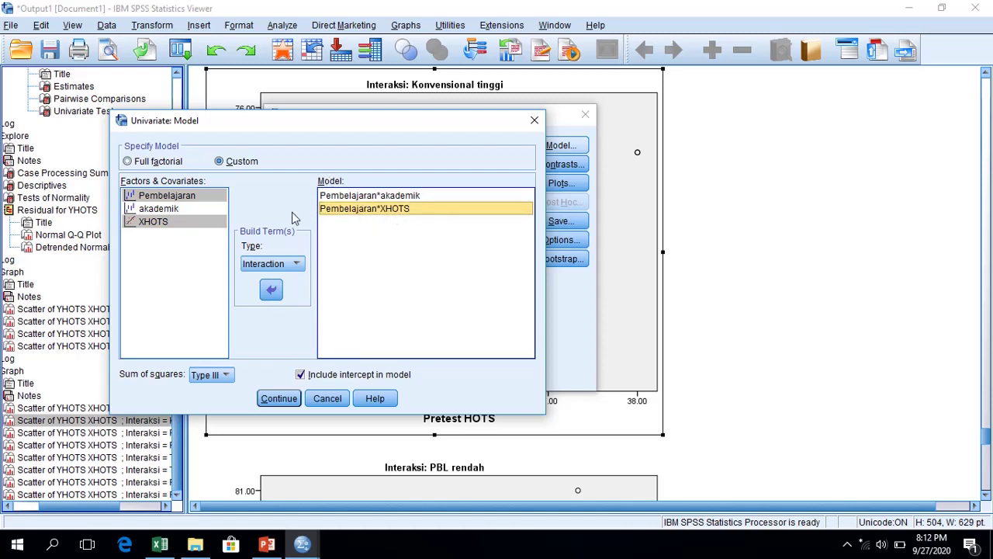
pyautogui.click(159, 209)
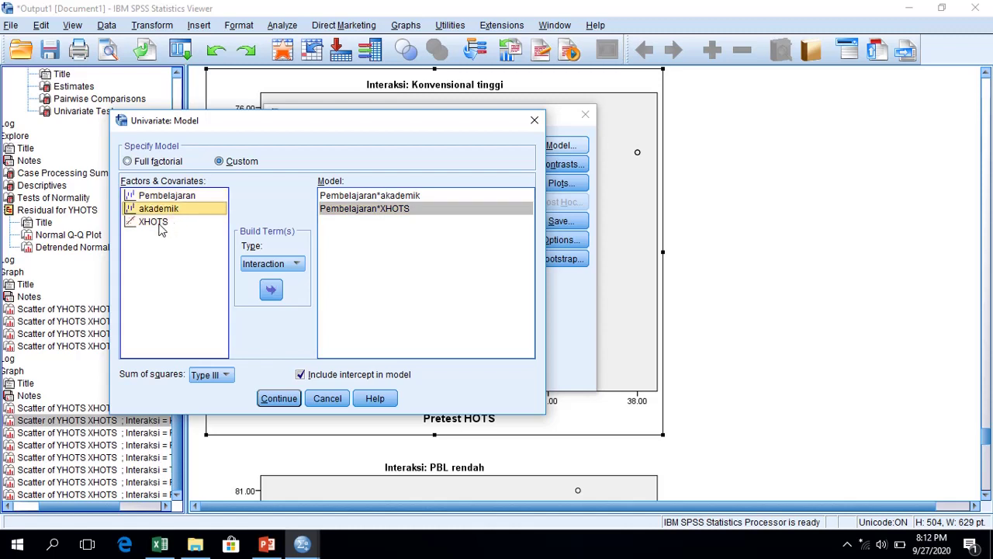
pyautogui.keyDown('ctrl'); pyautogui.click(159, 222); pyautogui.keyUp('ctrl')
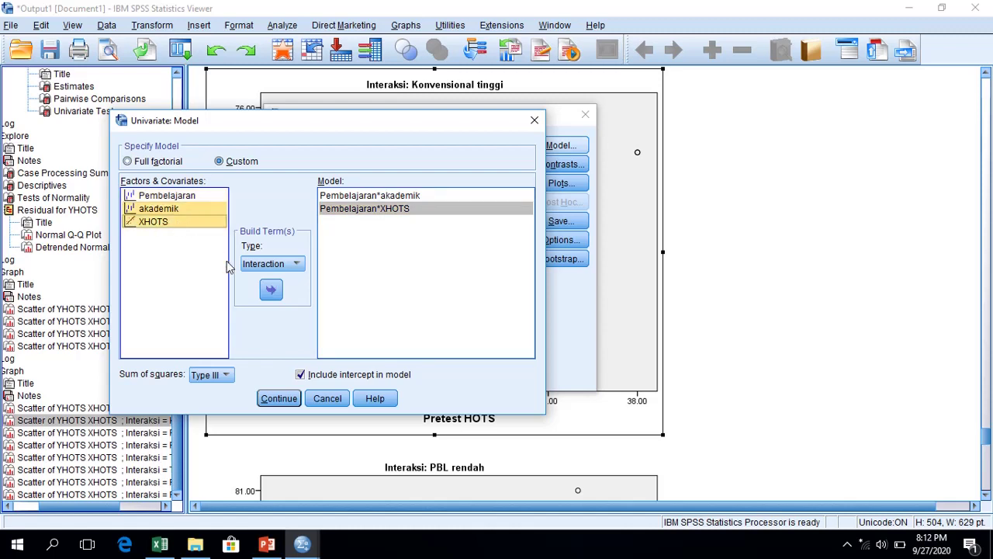
pyautogui.click(270, 289)
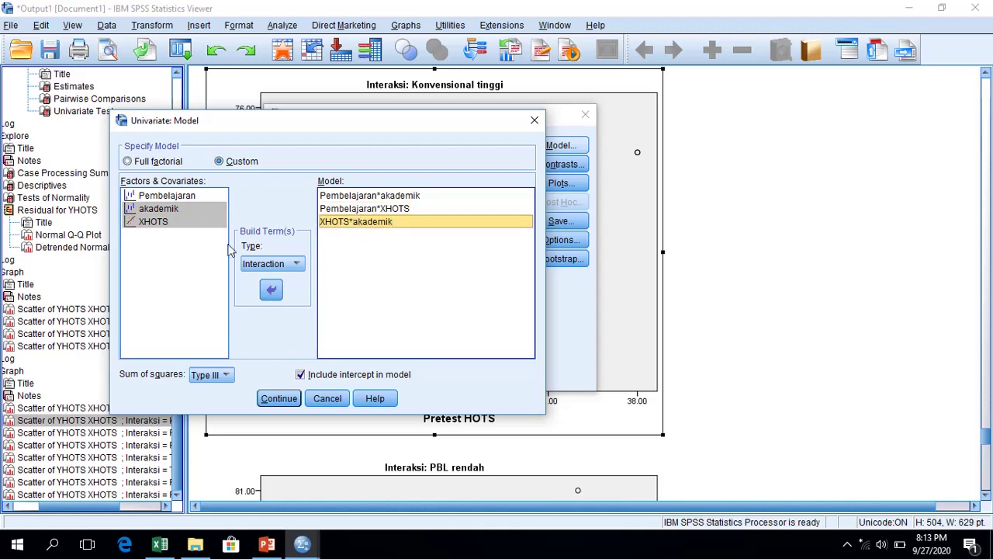
pyautogui.click(192, 274)
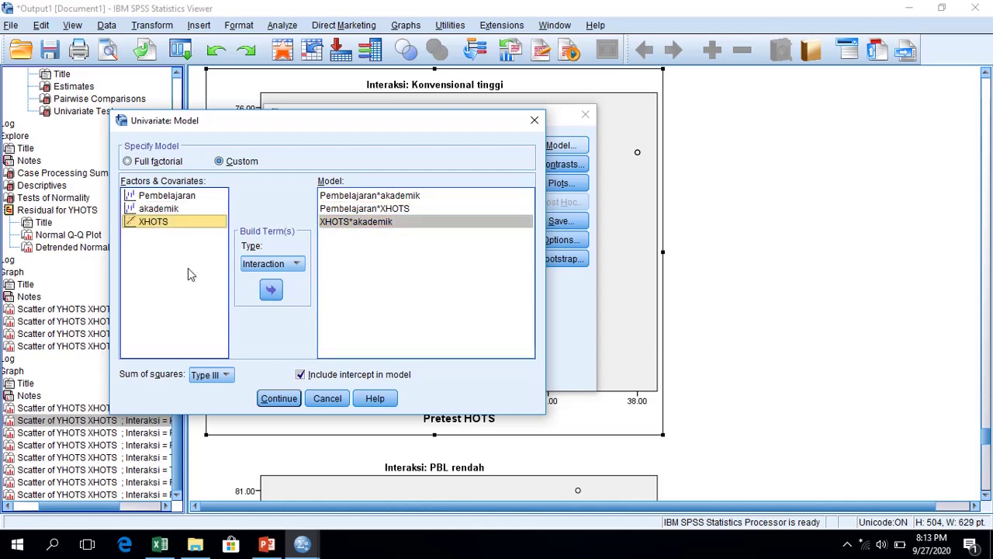
pyautogui.click(190, 199)
pyautogui.keyDown('ctrl'); pyautogui.click(186, 209); pyautogui.keyUp('ctrl')
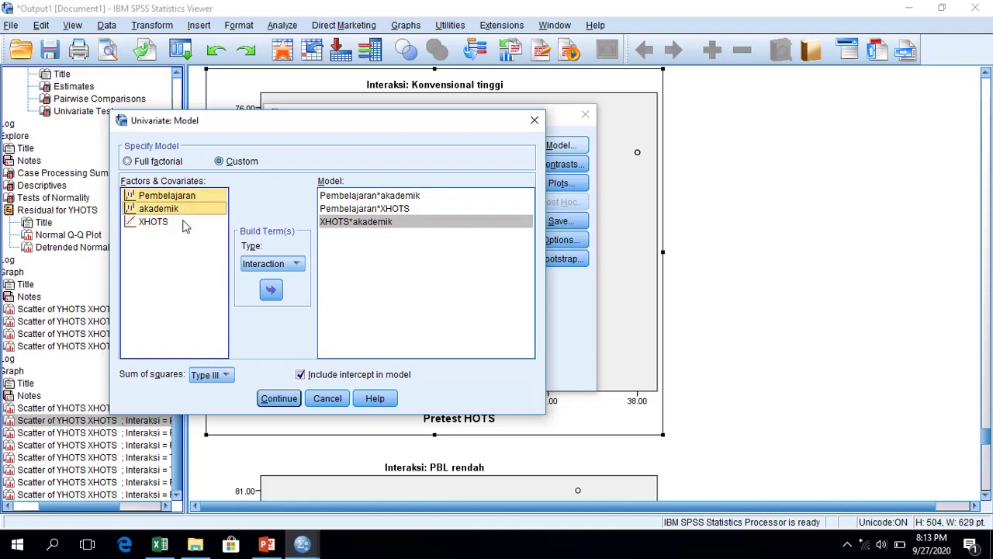
pyautogui.keyDown('ctrl'); pyautogui.click(186, 223); pyautogui.keyUp('ctrl')
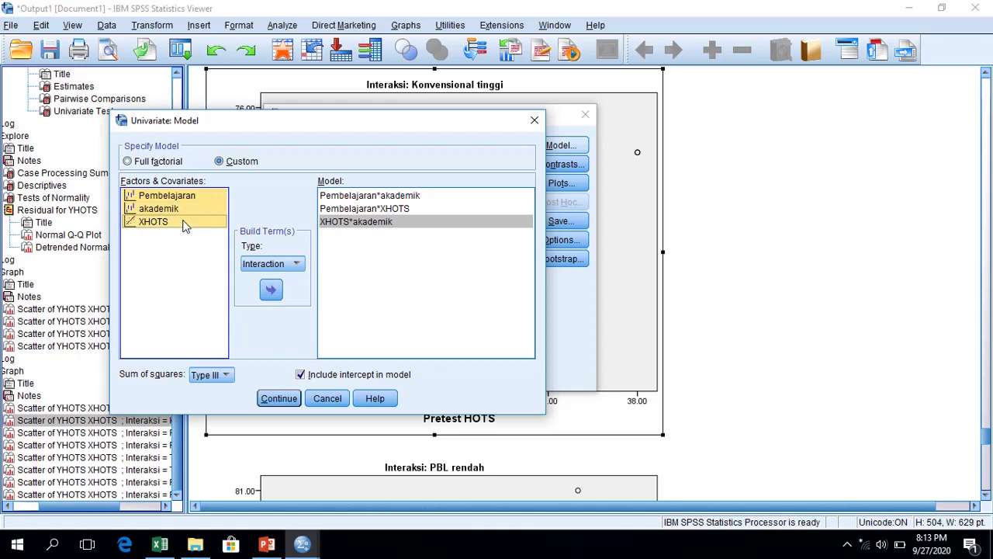
pyautogui.click(271, 290)
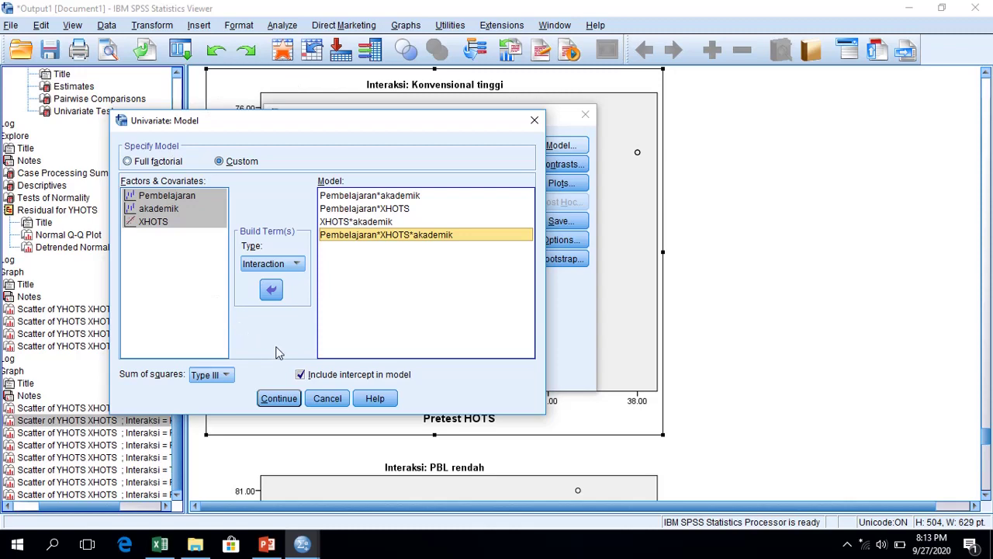
pyautogui.click(278, 398)
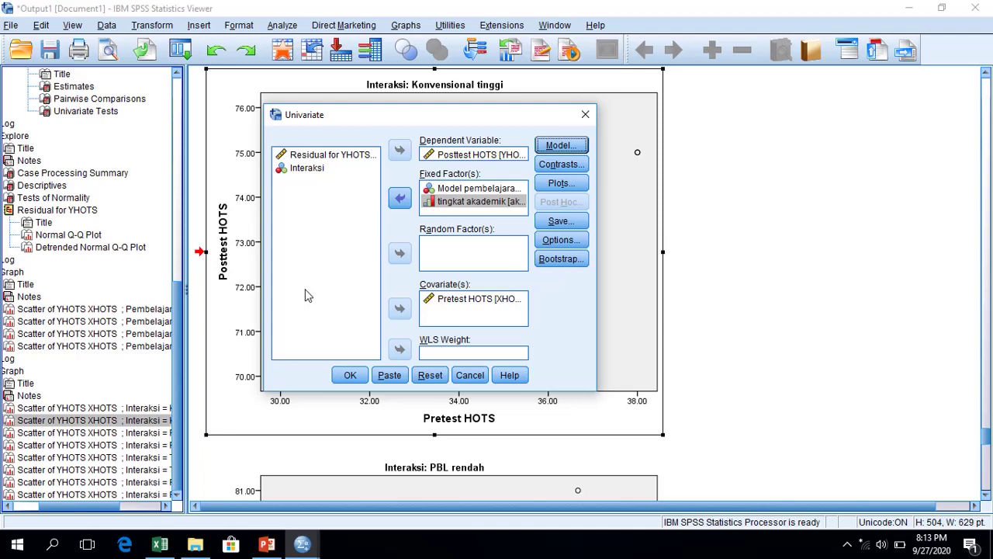
pyautogui.click(460, 376)
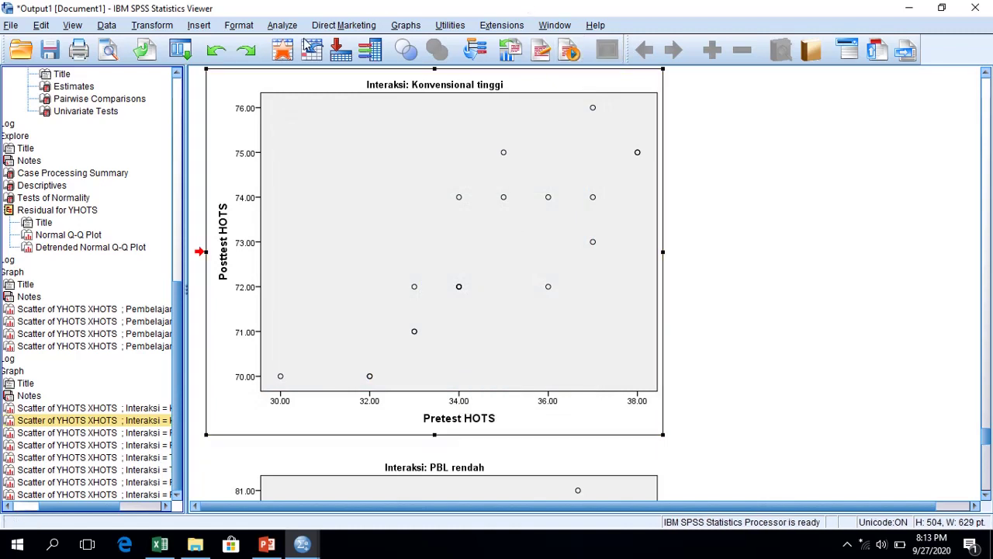
# - Turn off the file split by Interaksi so that all cases are analyzed without creating groups
pyautogui.click(109, 25)
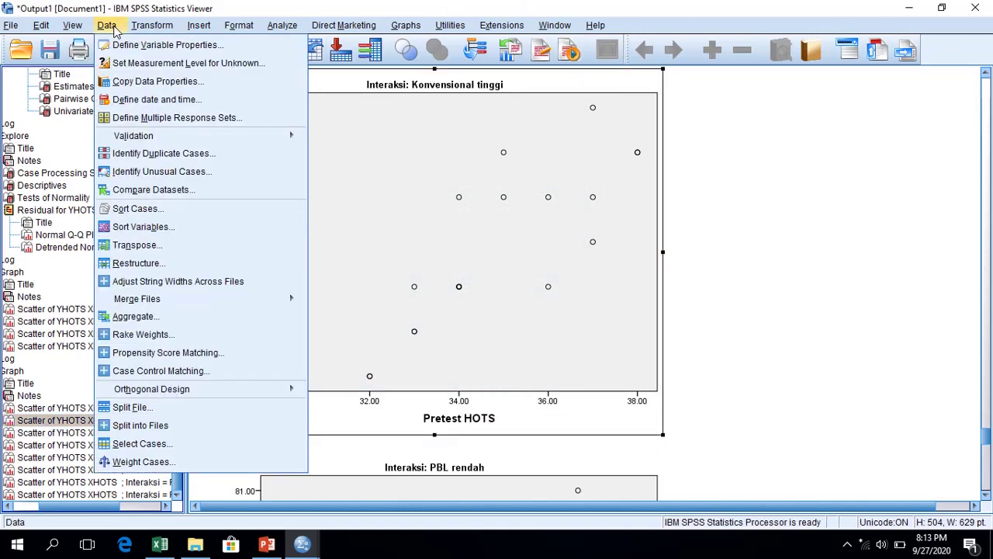
pyautogui.click(170, 406)
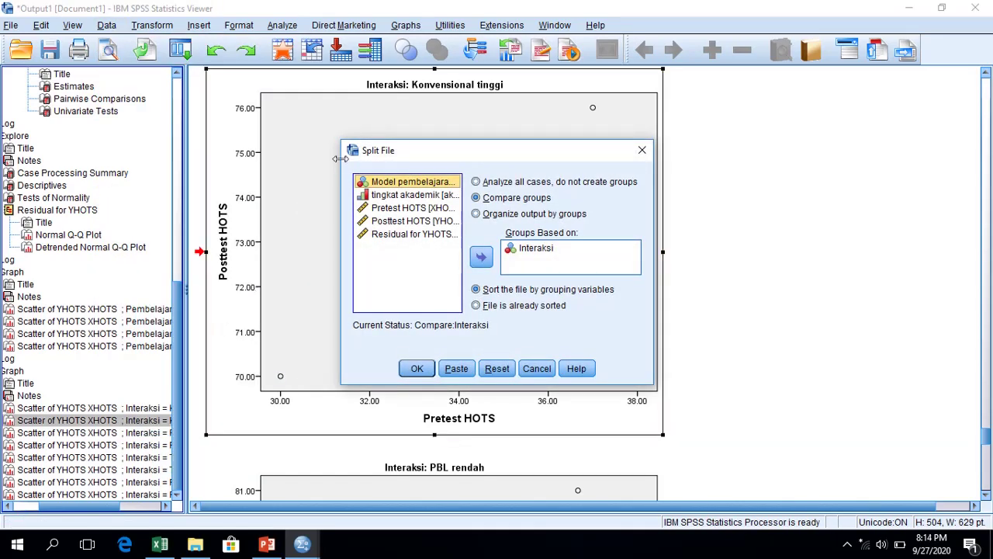
pyautogui.click(558, 184)
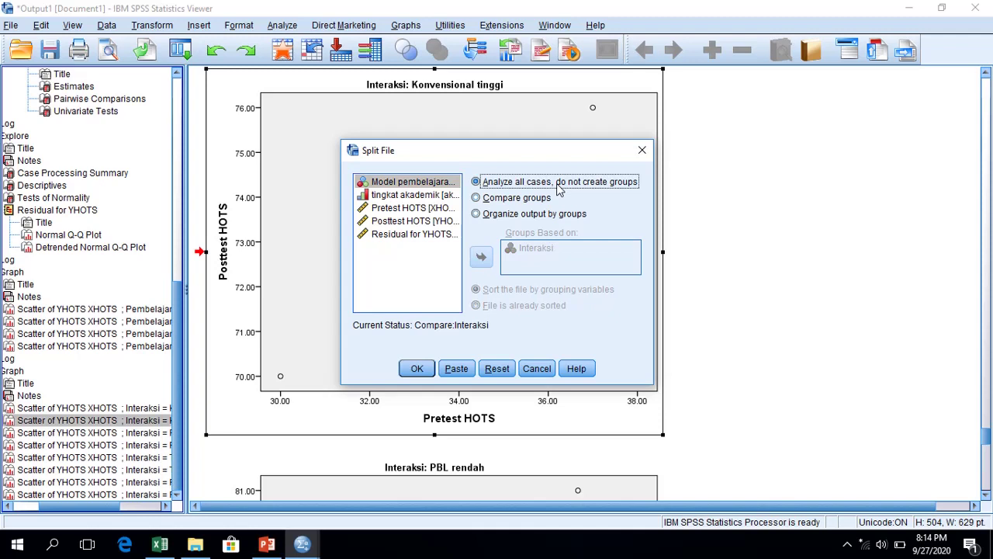
pyautogui.click(425, 370)
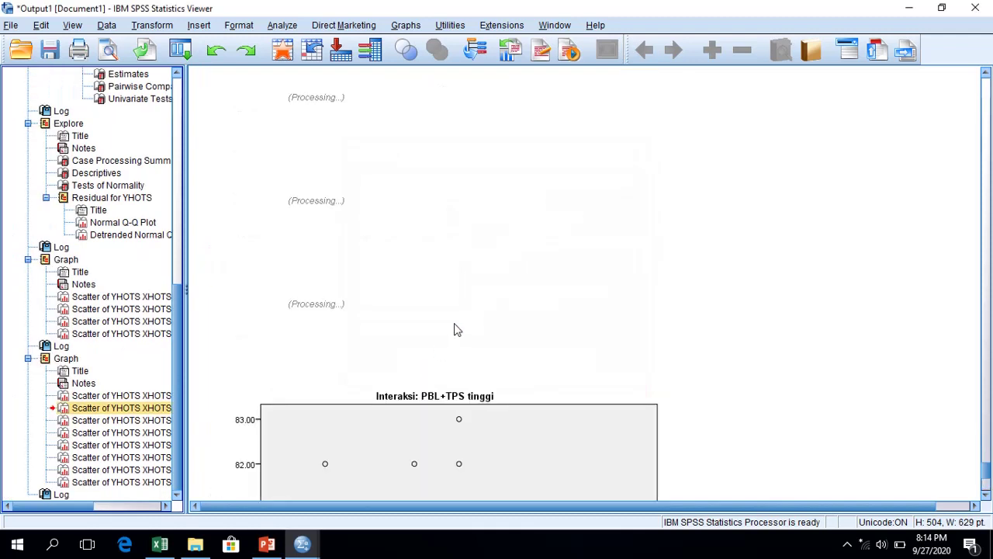
# - Open the Univariate general linear model analysis and replace Interaksi with Model pembelajaran and tingkat akademik as fixed factors
pyautogui.click(283, 26)
pyautogui.moveTo(434, 113)
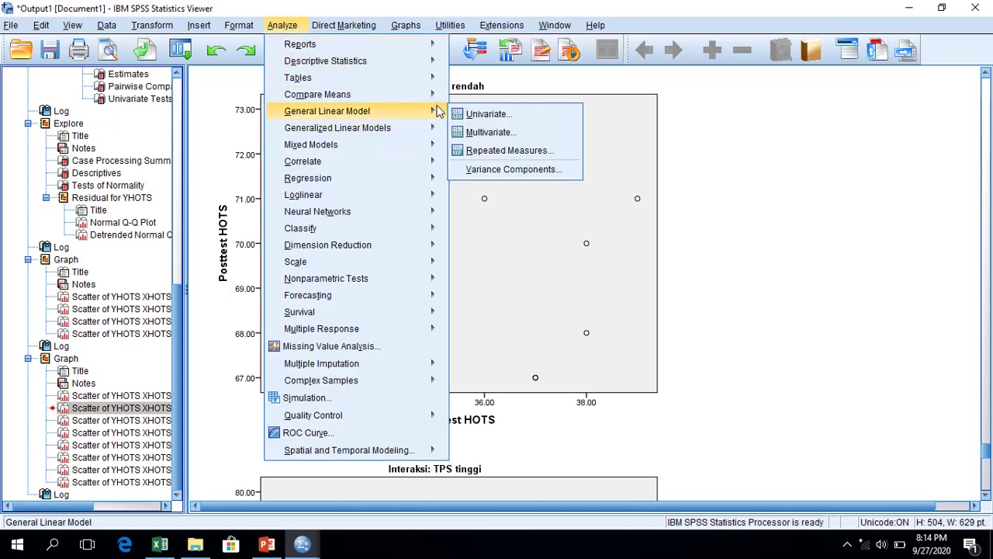
pyautogui.click(512, 114)
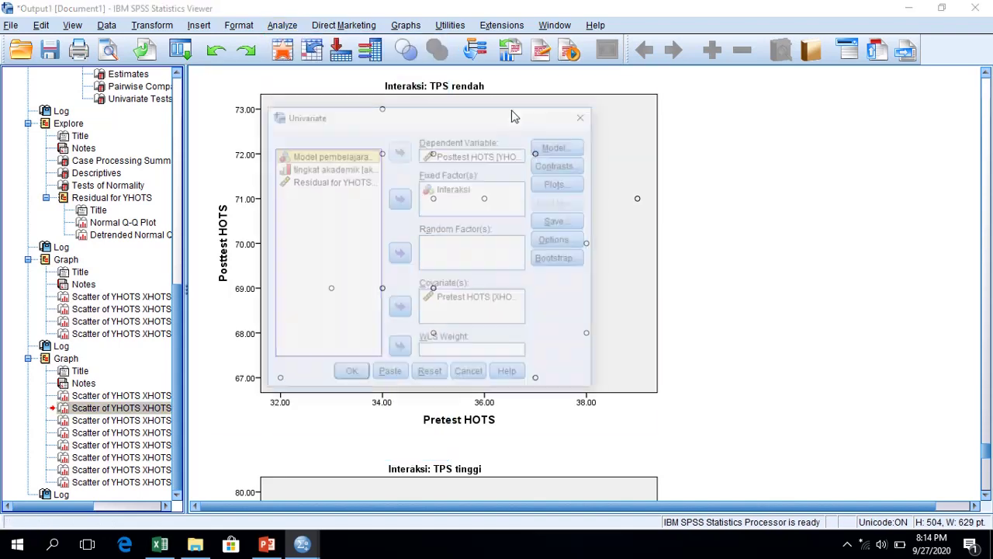
pyautogui.click(450, 189)
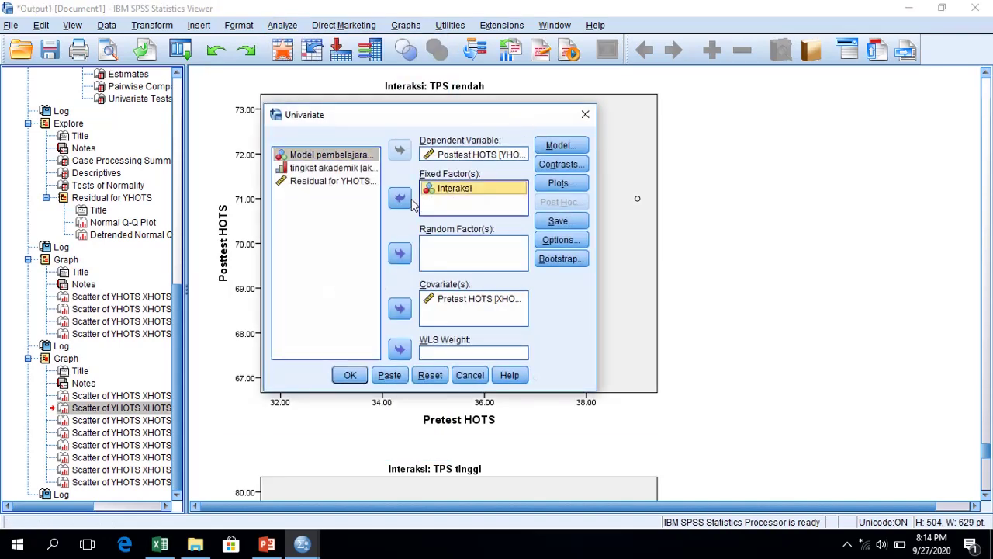
pyautogui.click(400, 198)
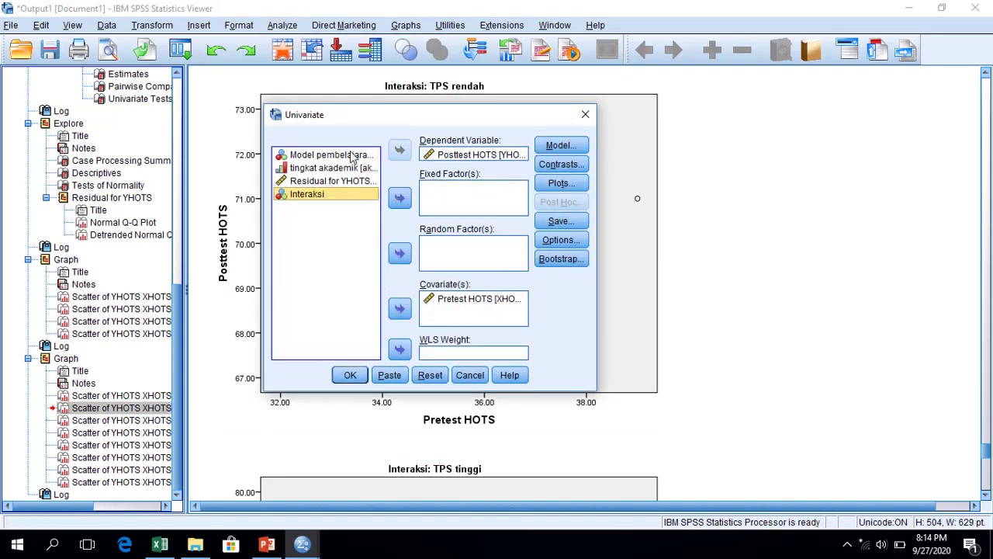
pyautogui.click(354, 155)
pyautogui.keyDown('shift'); pyautogui.click(359, 168); pyautogui.keyUp('shift')
pyautogui.click(399, 198)
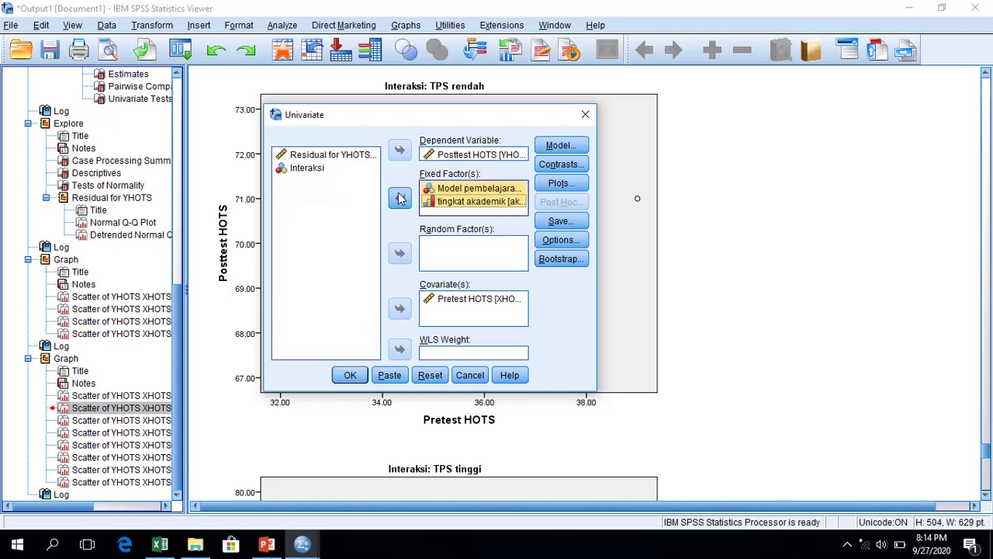
# - Specify a custom model for the univariate analysis and add the Pembelajaran*akademik interaction term
pyautogui.click(562, 145)
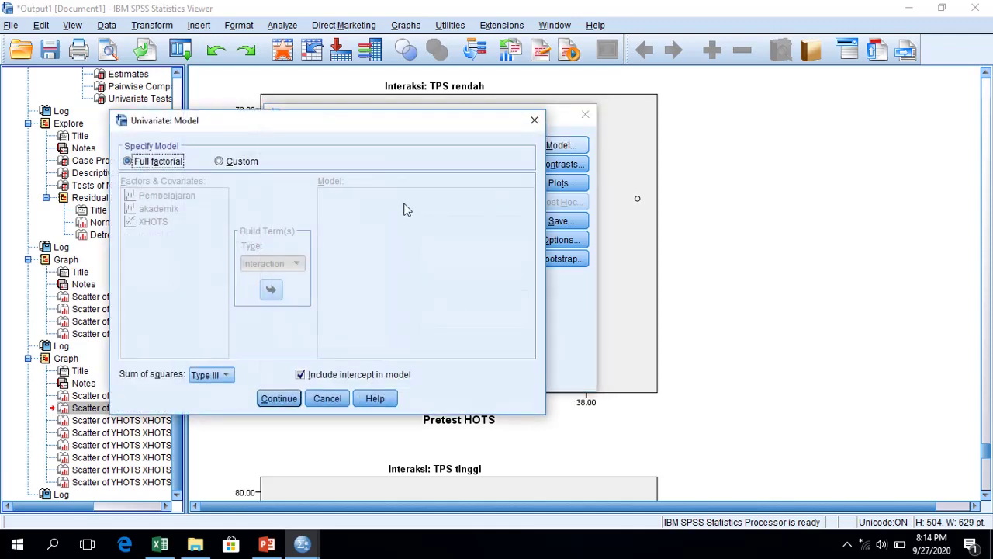
pyautogui.click(254, 161)
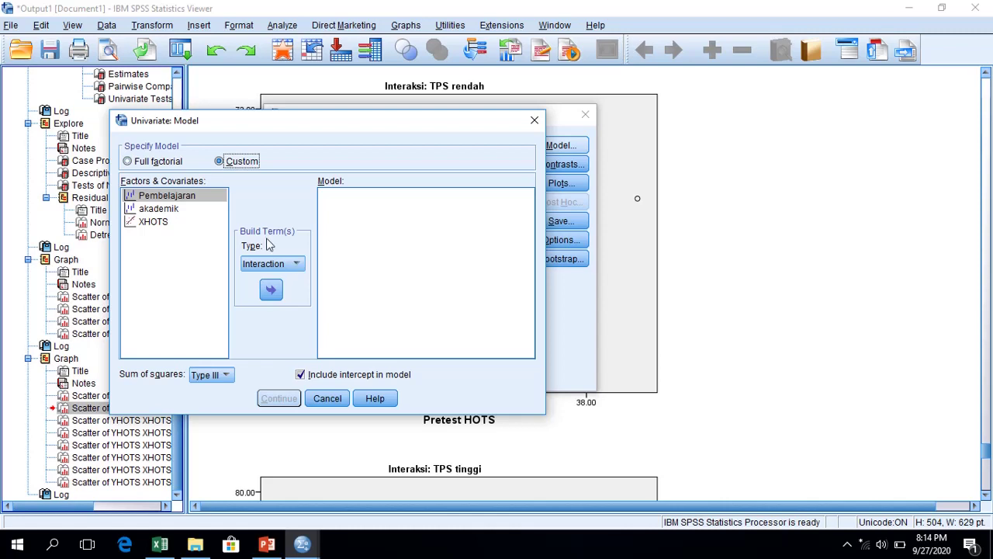
pyautogui.click(198, 199)
pyautogui.keyDown('ctrl'); pyautogui.click(193, 215); pyautogui.keyUp('ctrl')
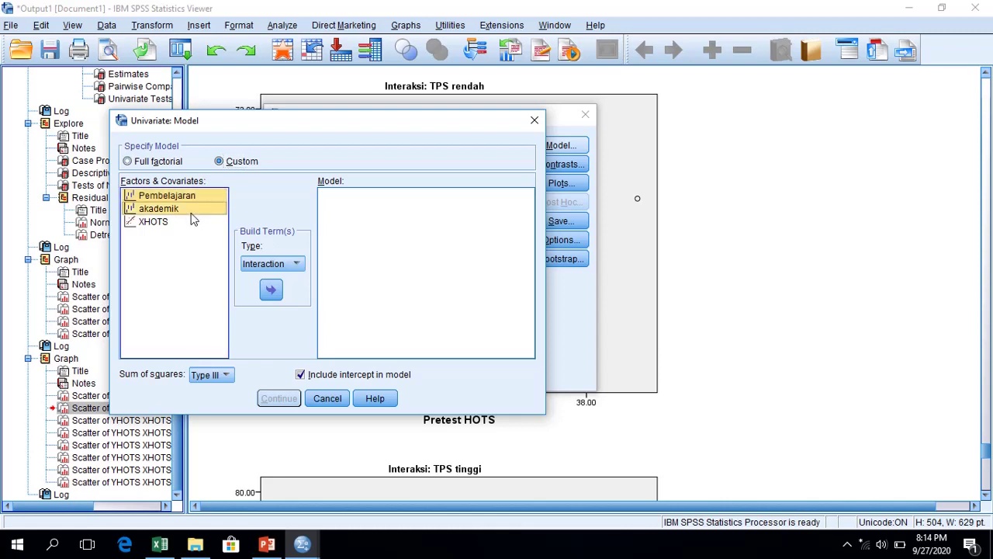
pyautogui.click(271, 290)
# - Add the interaction terms Pembelajaran*XHOTS and XHOTS*akademik to the custom model
pyautogui.click(202, 196)
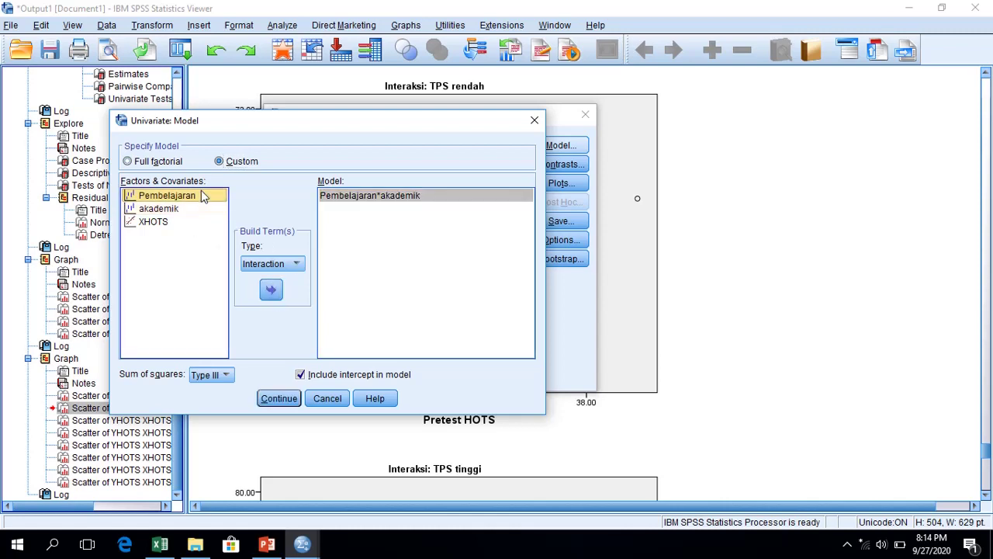
pyautogui.keyDown('ctrl'); pyautogui.click(186, 224); pyautogui.keyUp('ctrl')
pyautogui.click(271, 290)
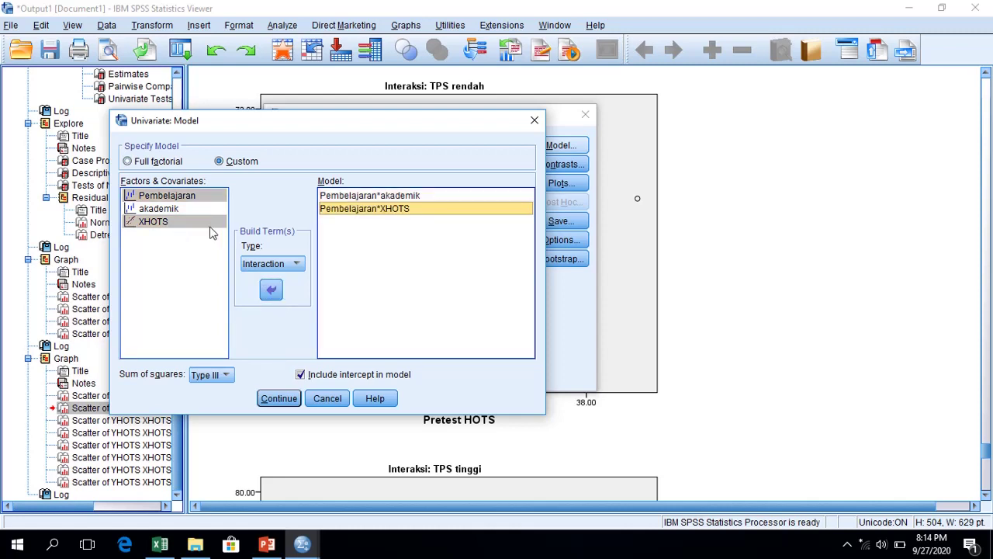
pyautogui.click(195, 211)
pyautogui.keyDown('ctrl'); pyautogui.click(191, 223); pyautogui.keyUp('ctrl')
pyautogui.click(269, 291)
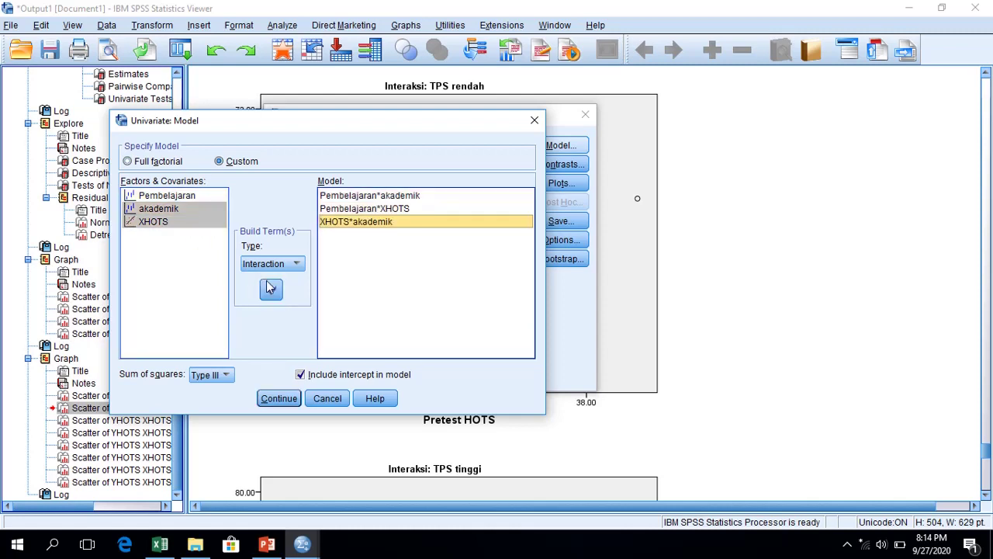
# - Add the three-way interaction term Pembelajaran*XHOTS*akademik to the custom model
pyautogui.click(204, 200)
pyautogui.keyDown('ctrl'); pyautogui.click(197, 211); pyautogui.keyUp('ctrl')
pyautogui.keyDown('ctrl'); pyautogui.click(190, 225); pyautogui.keyUp('ctrl')
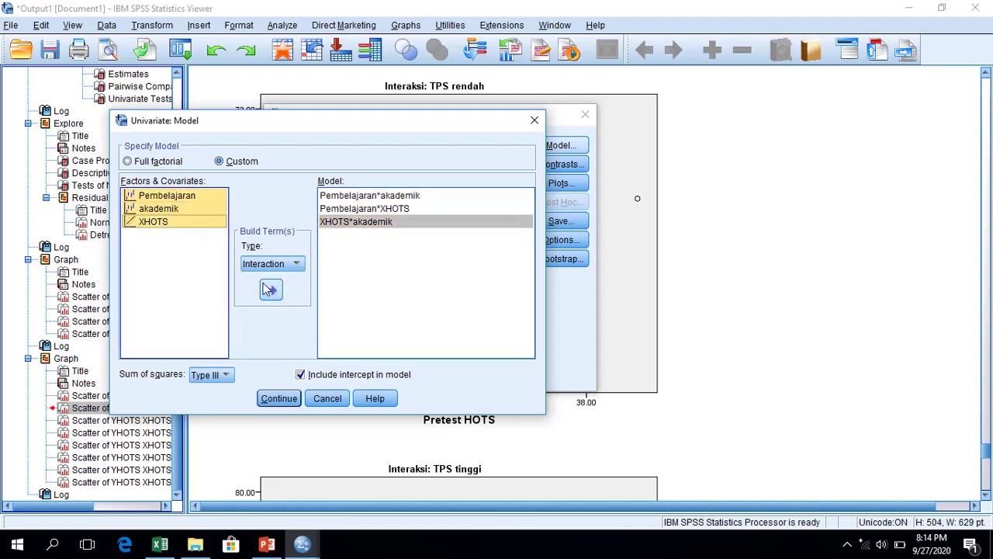
pyautogui.click(271, 290)
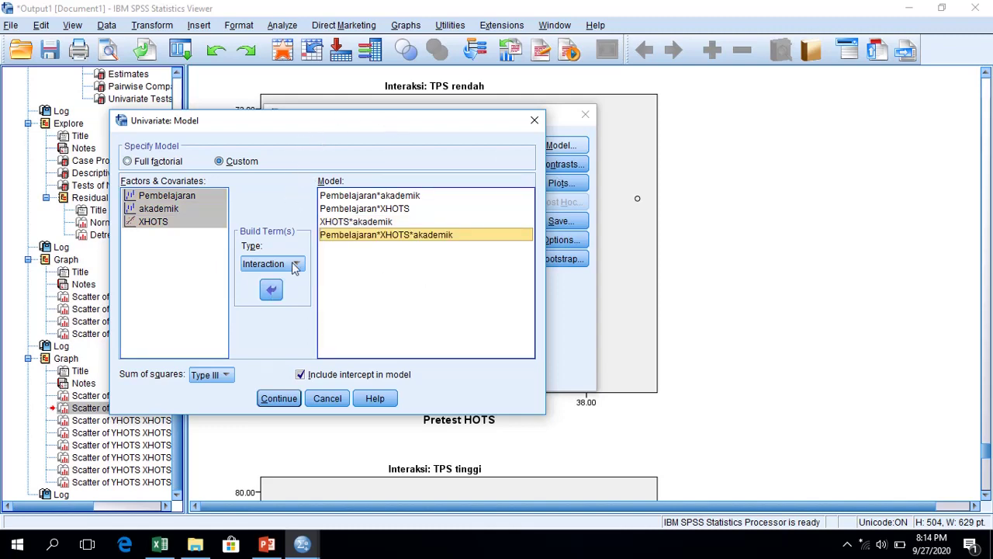
# - Accept the custom model, run the univariate analysis, and view its Tests of Between-Subjects Effects table
pyautogui.click(277, 399)
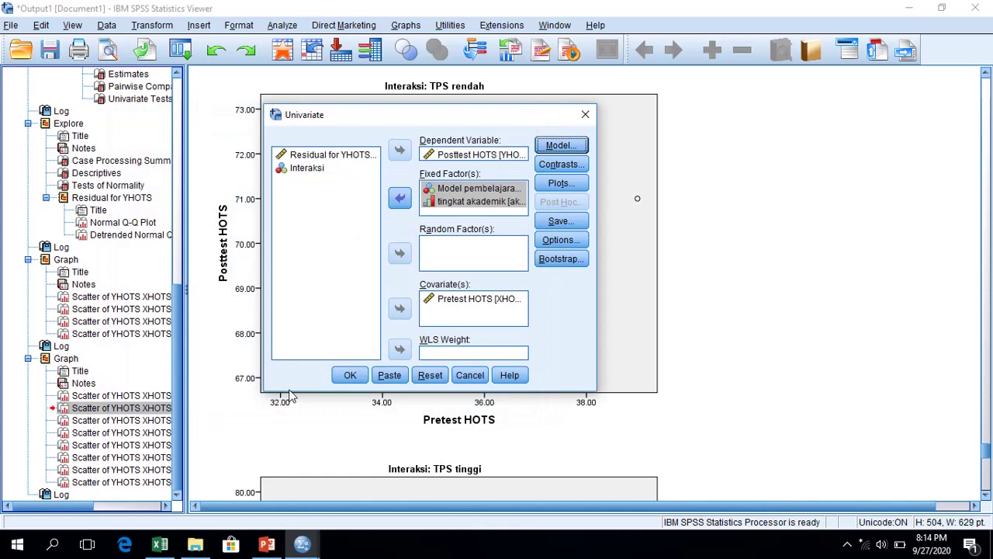
pyautogui.click(351, 375)
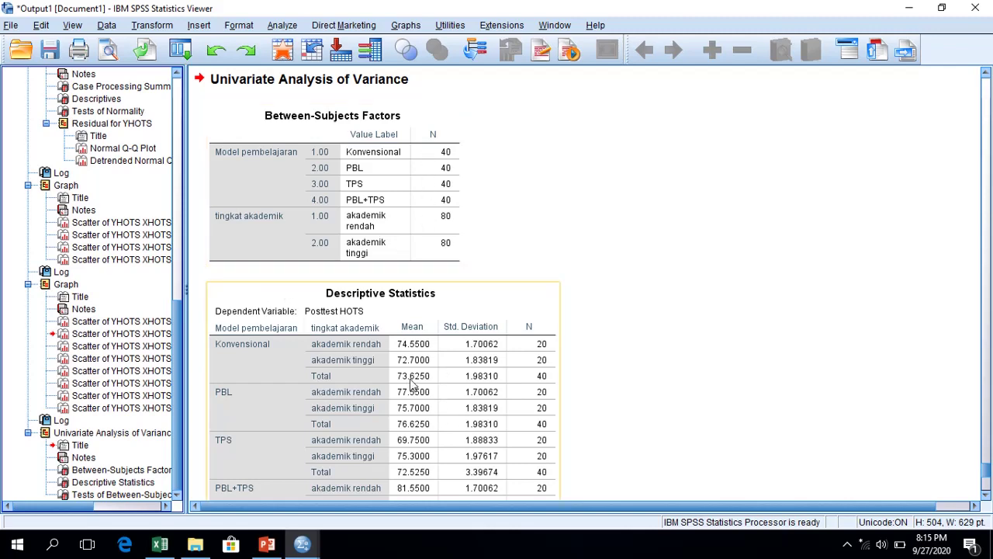
pyautogui.click(148, 495)
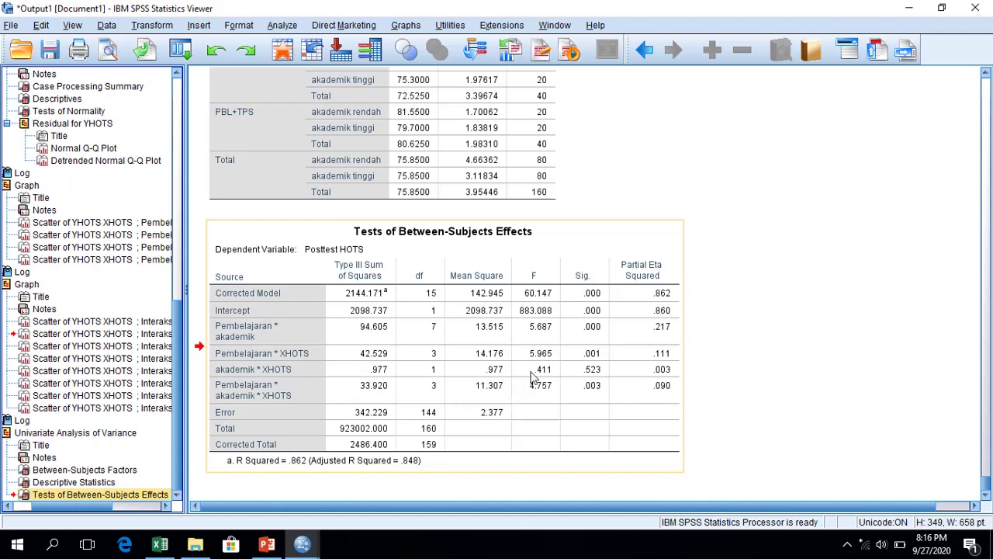
pyautogui.click(579, 276)
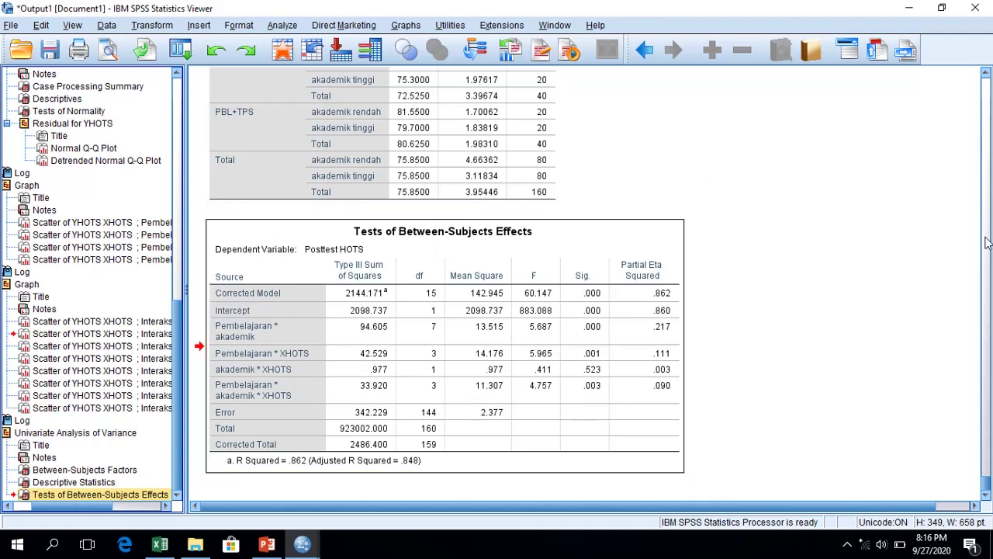
# - Review the first univariate analysis: Tests of Between-Subjects Effects, and the Estimates and Pairwise Comparisons for Model pembelajaran
pyautogui.scroll(2, 175, 239)
pyautogui.scroll(5, 175, 238)
pyautogui.click(140, 186)
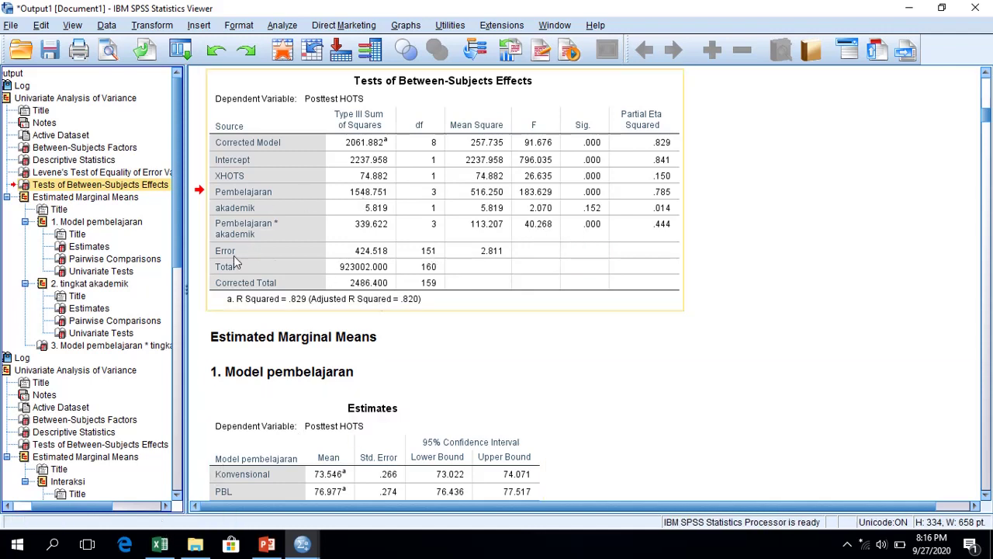
pyautogui.click(99, 249)
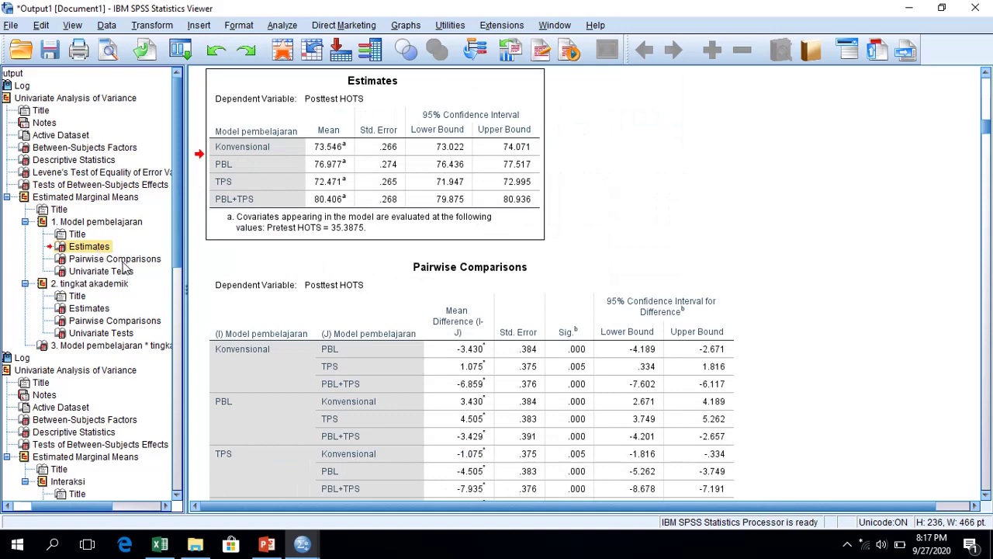
pyautogui.click(122, 263)
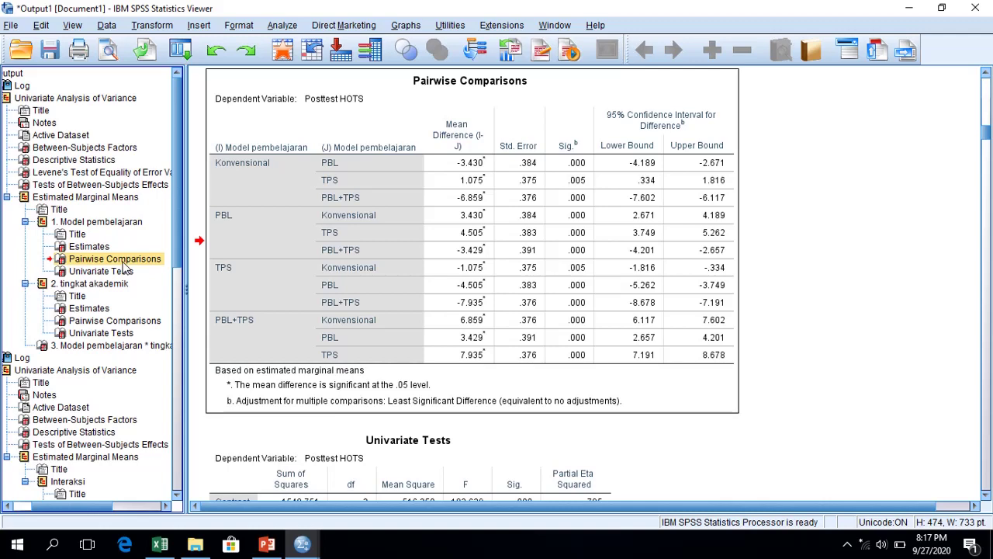
# - Switch to the data two-way ANCOVA workbook in Excel and show the pretest-posttest summary table on Sheet2
pyautogui.click(160, 545)
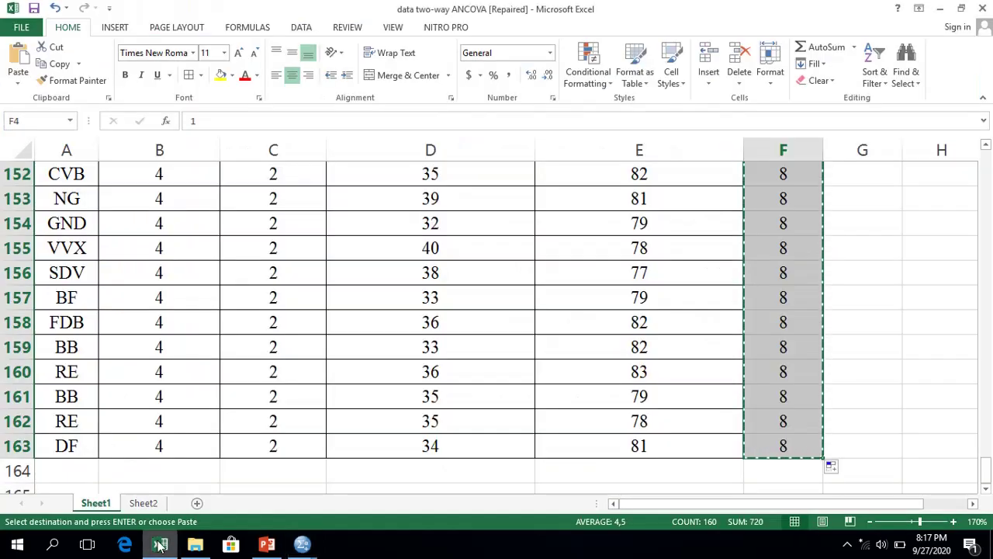
pyautogui.click(160, 545)
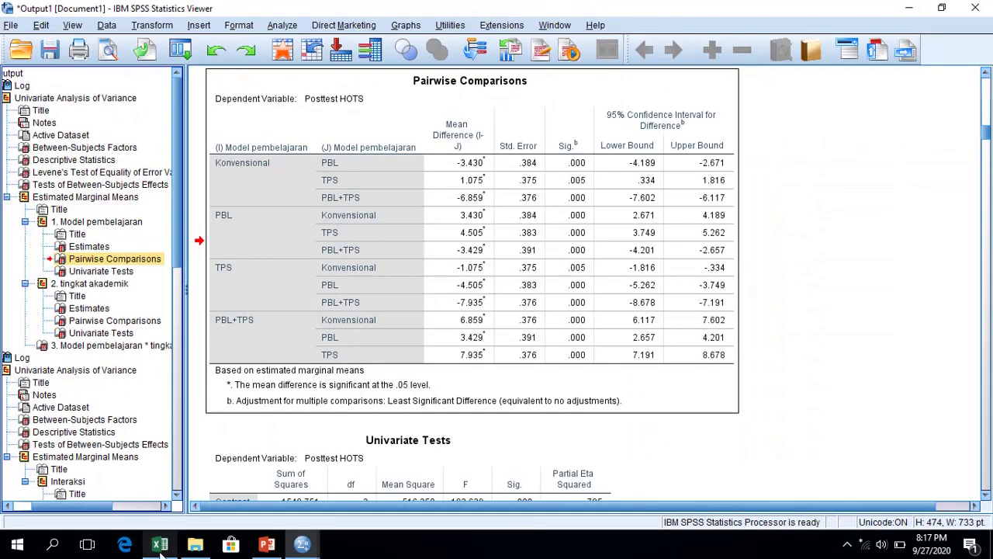
pyautogui.click(160, 545)
pyautogui.click(155, 504)
pyautogui.click(340, 300)
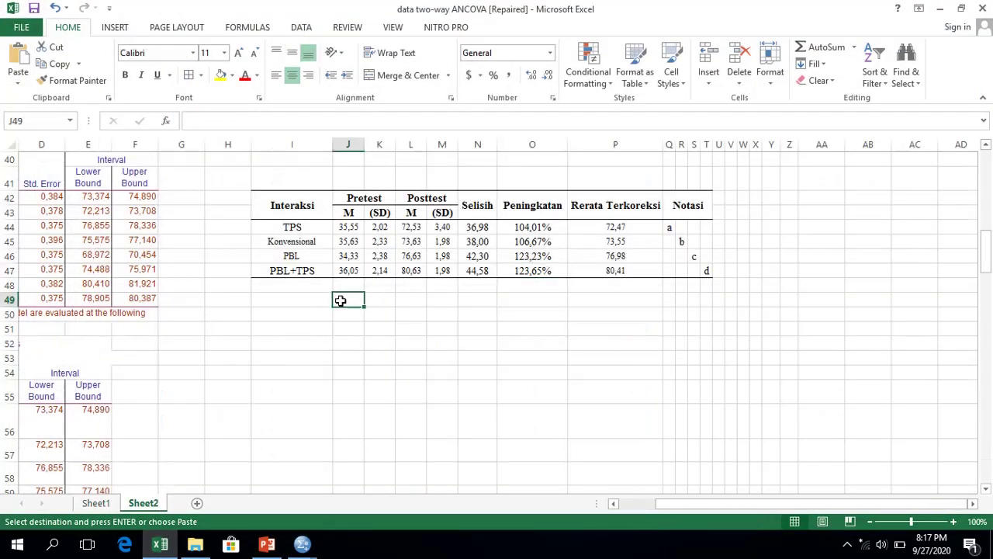
pyautogui.scroll(5, 341, 300)
pyautogui.scroll(-5, 341, 301)
# - Rename the summary table's first column header in cell I42 as Pembelajaran
pyautogui.moveTo(298, 206); pyautogui.dragTo(295, 274)
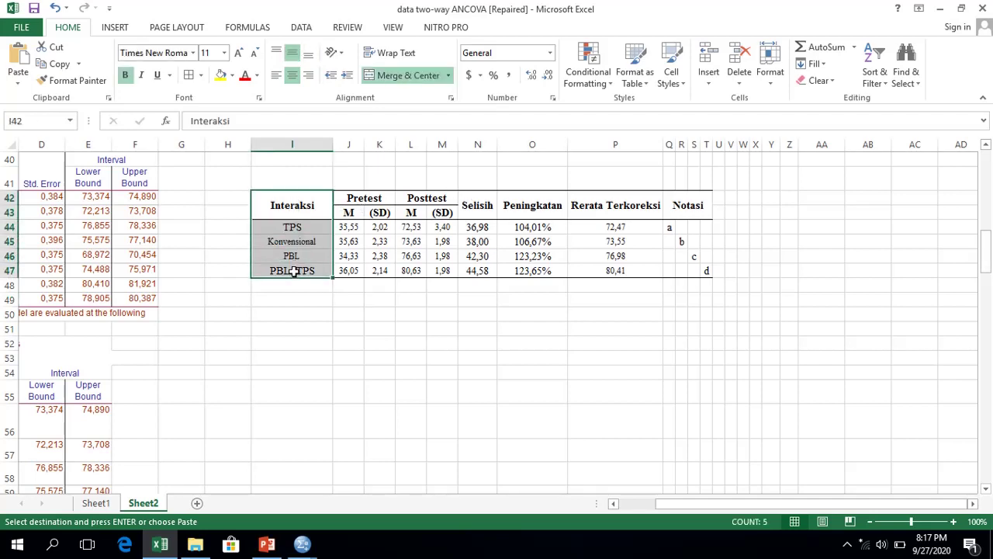
pyautogui.click(311, 197)
pyautogui.write('Pembelajaran')
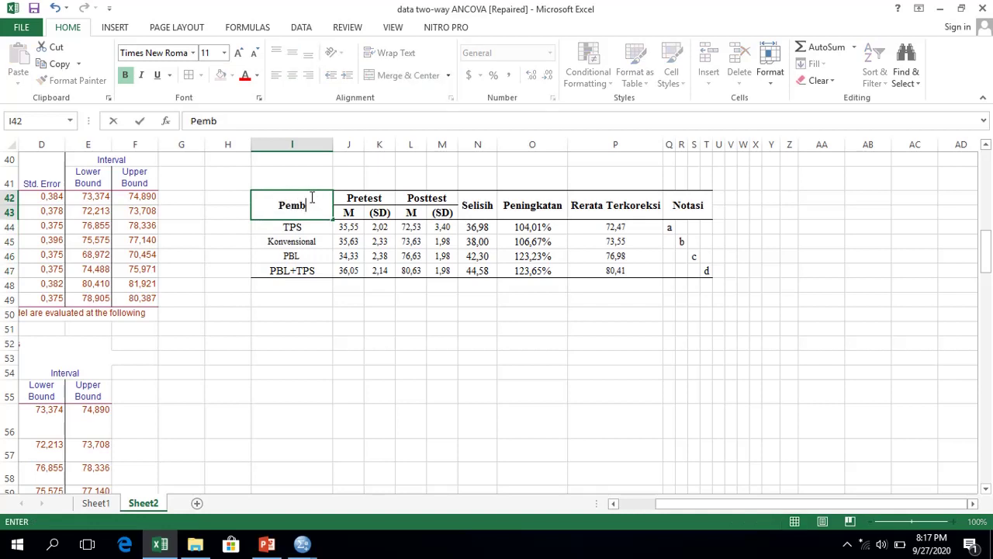
pyautogui.press('Return')
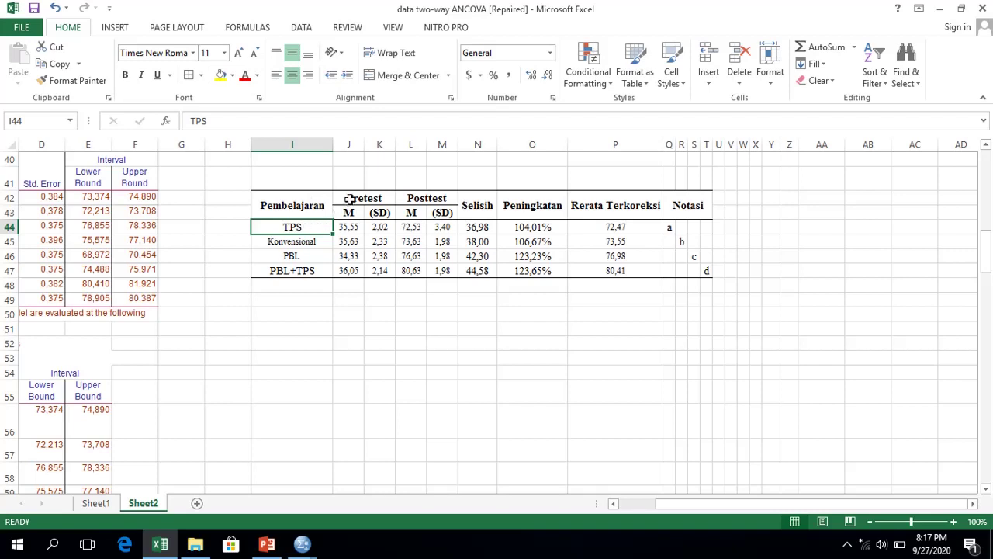
# - Review the summary table's column headers from Pretest and Posttest M and SD through Selisih, Peningkatan, Rerata Terkoreksi and Notasi
pyautogui.click(350, 199)
pyautogui.click(426, 198)
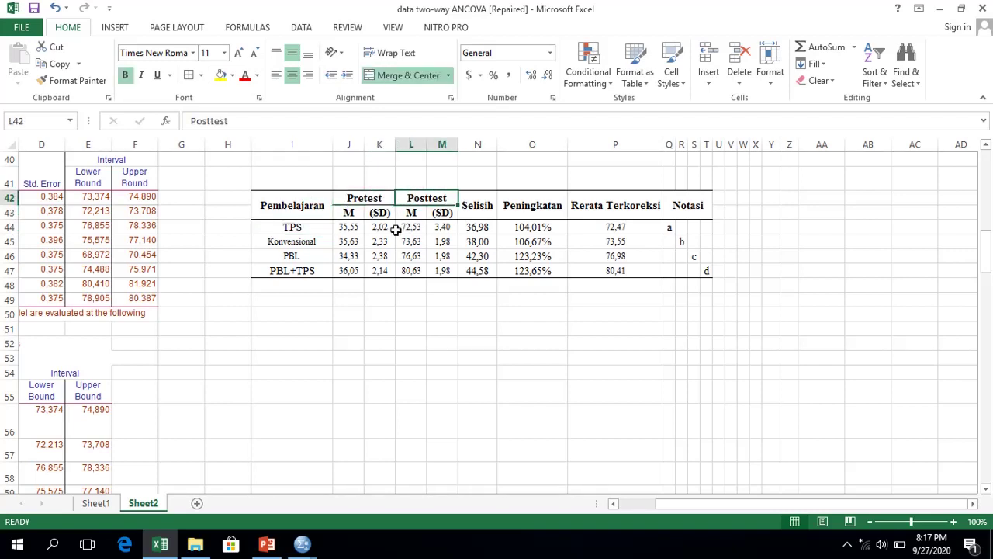
pyautogui.click(349, 213)
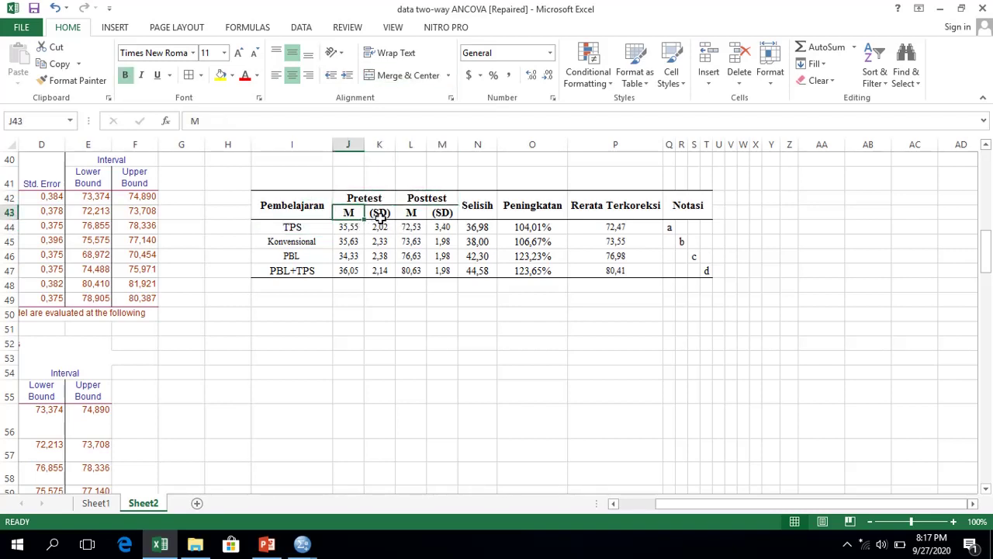
pyautogui.click(379, 215)
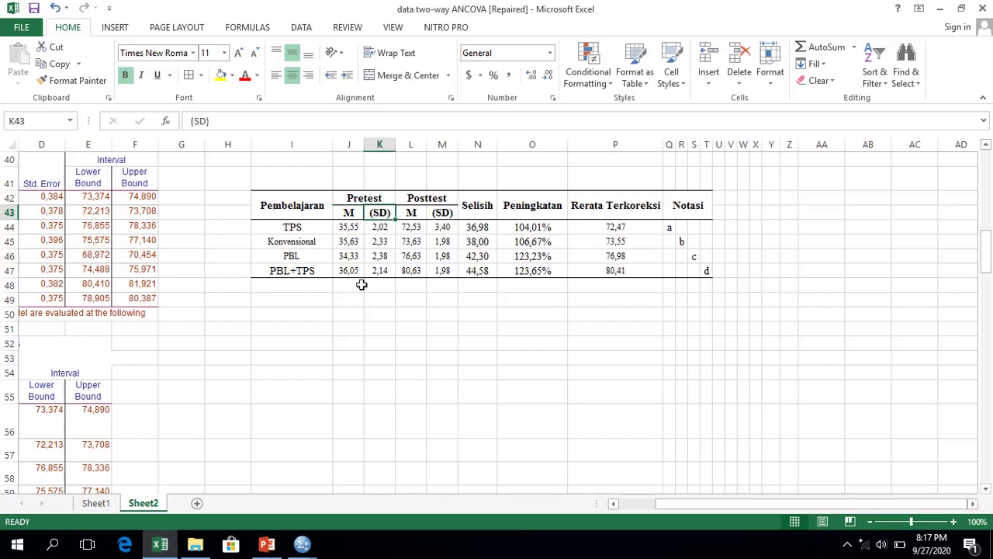
pyautogui.click(489, 204)
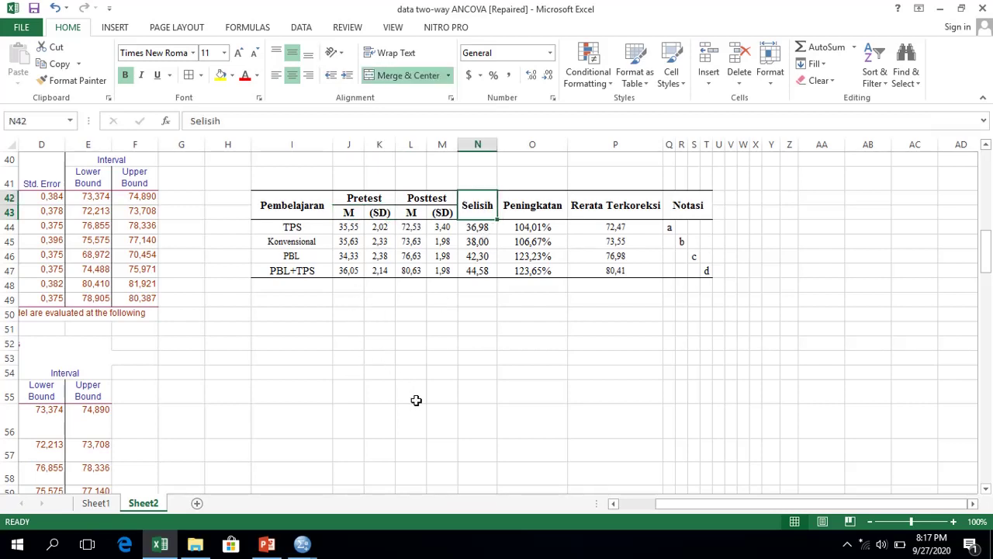
pyautogui.click(542, 203)
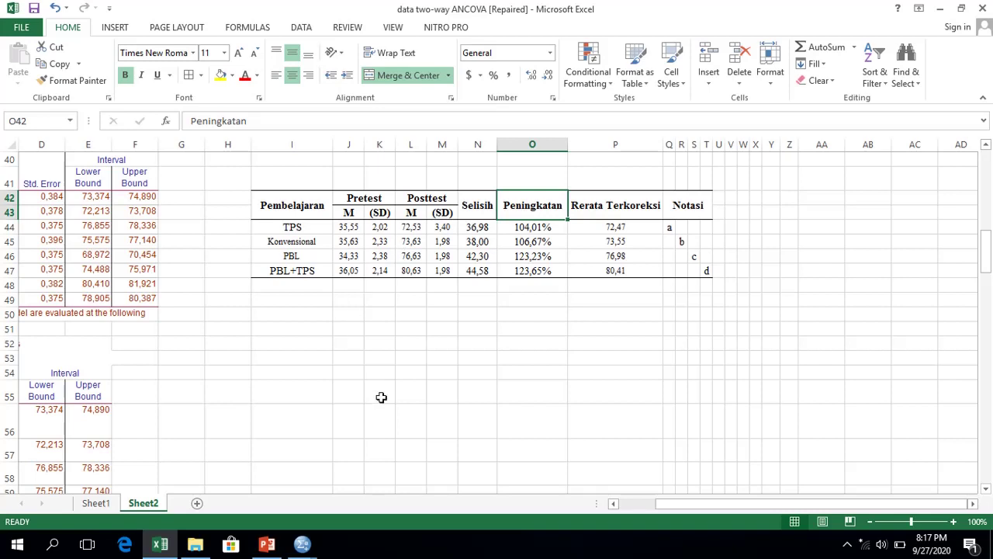
pyautogui.click(641, 210)
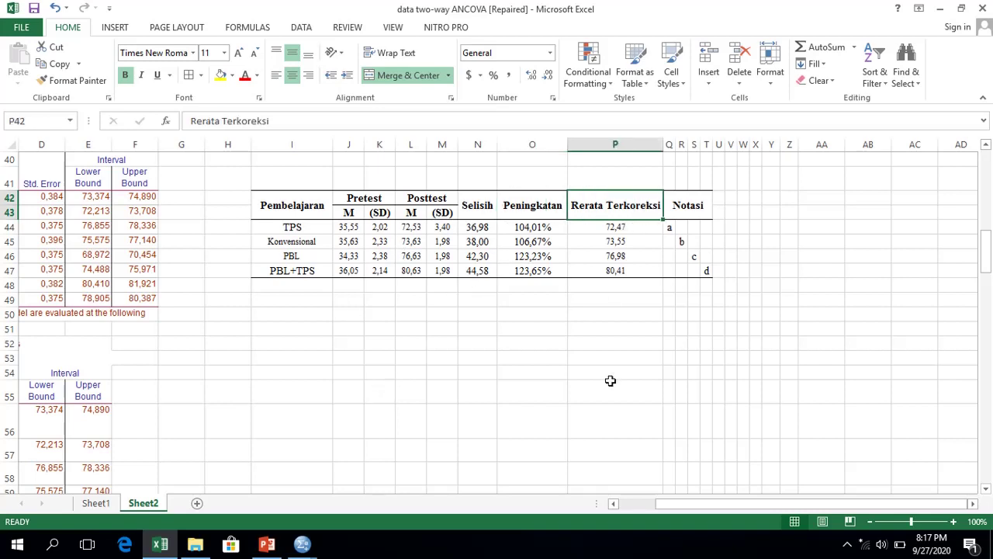
pyautogui.click(672, 211)
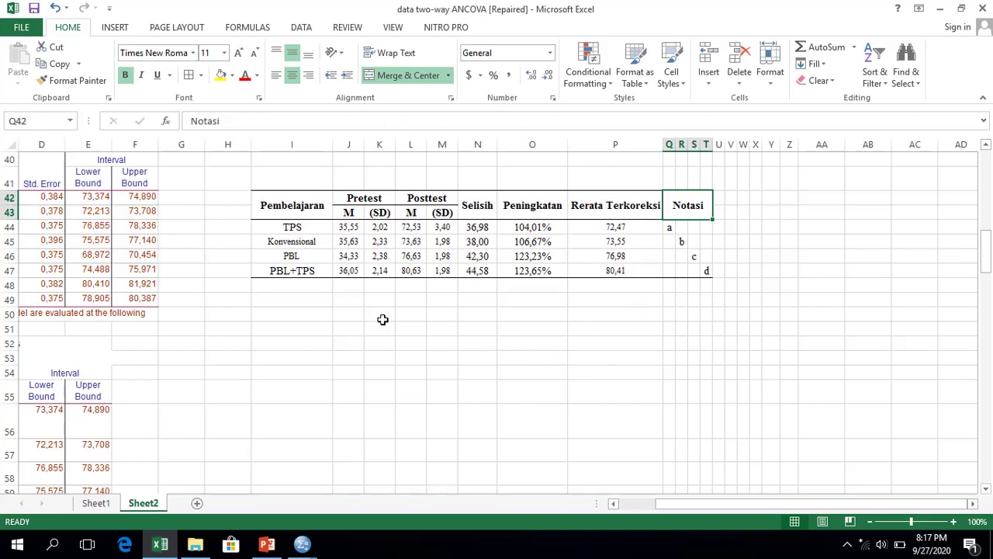
pyautogui.moveTo(388, 312); pyautogui.dragTo(388, 301)
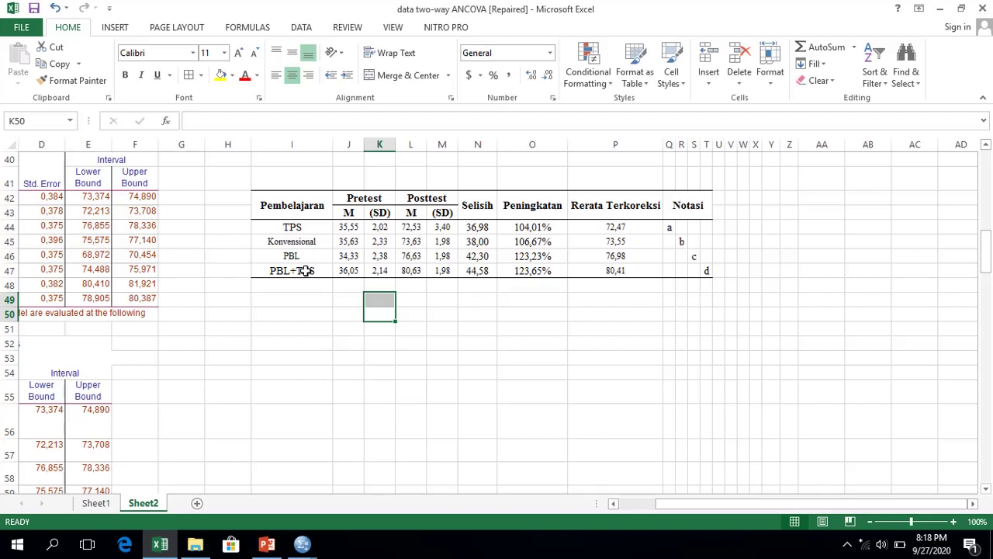
# - Examine the four learning models listed under Pembelajaran and the extent of the whole summary table
pyautogui.moveTo(310, 226); pyautogui.dragTo(304, 271)
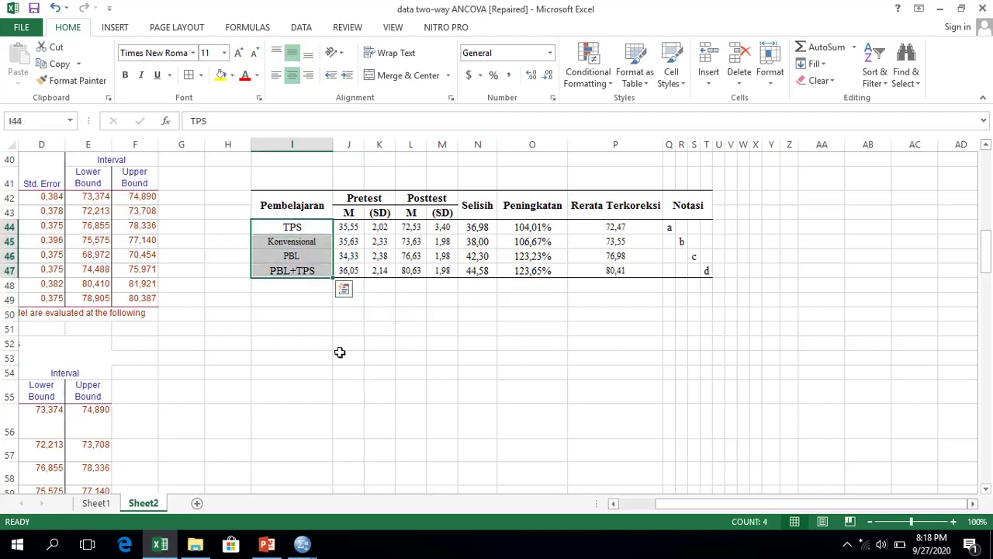
pyautogui.click(293, 326)
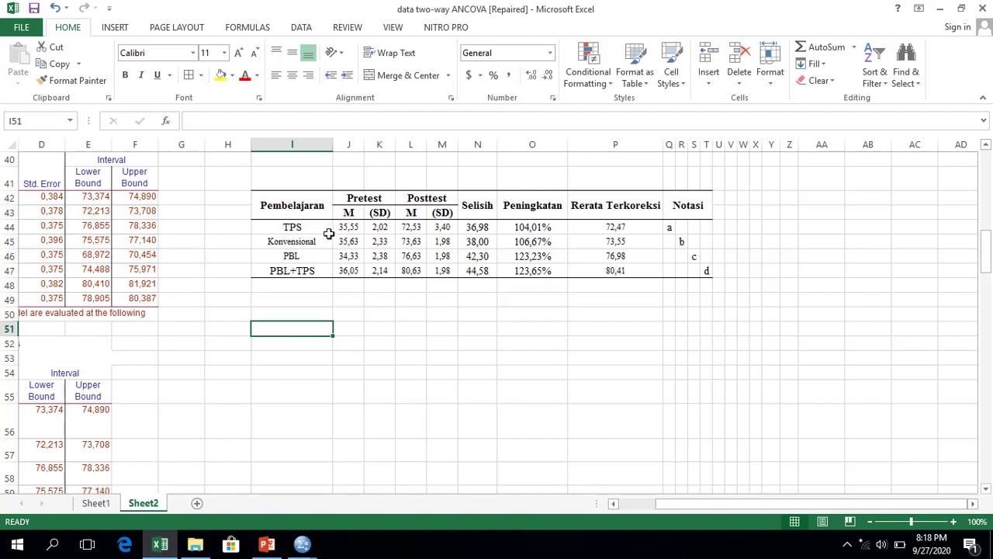
pyautogui.moveTo(305, 199); pyautogui.dragTo(703, 266)
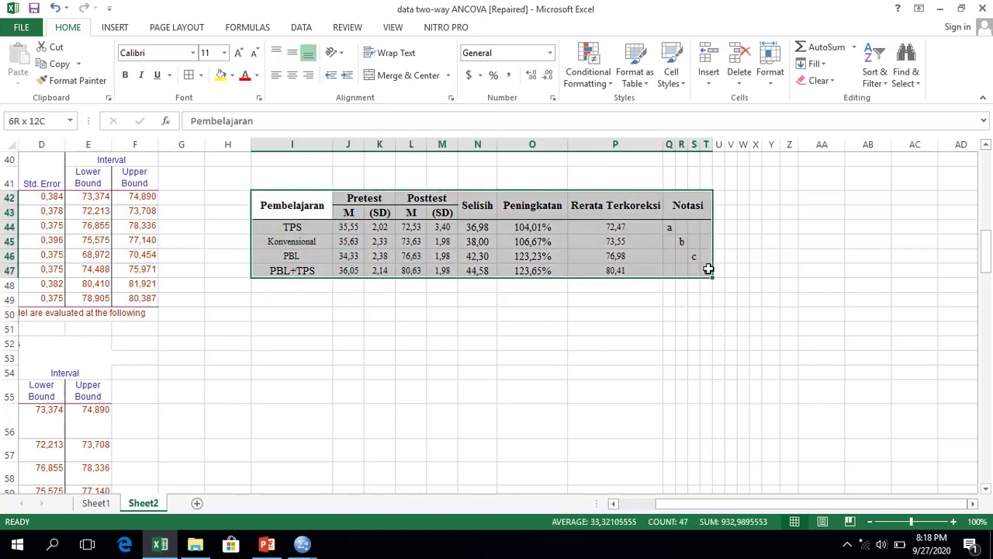
pyautogui.click(590, 304)
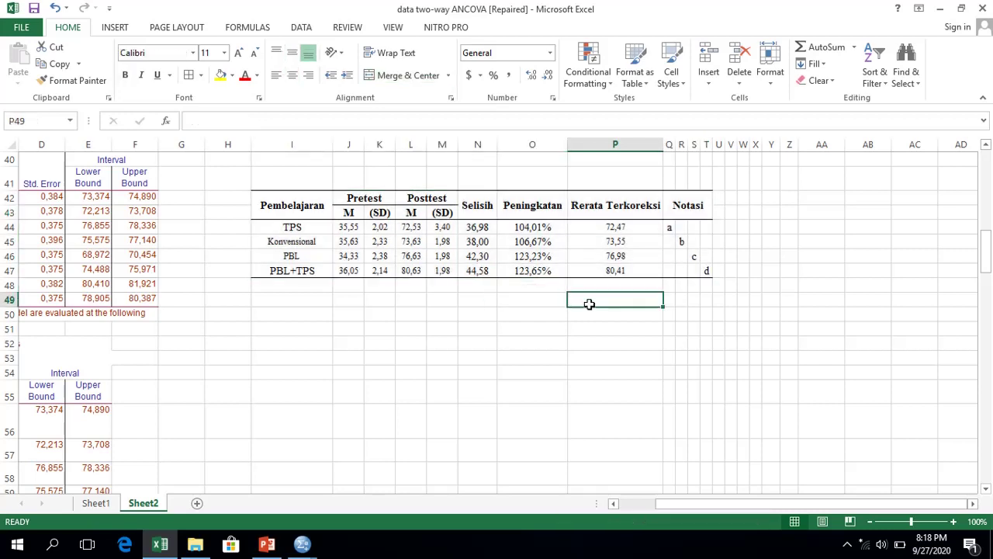
# - Compare the Rerata Terkoreksi values of the TPS and PBL+TPS learning models
pyautogui.click(292, 230)
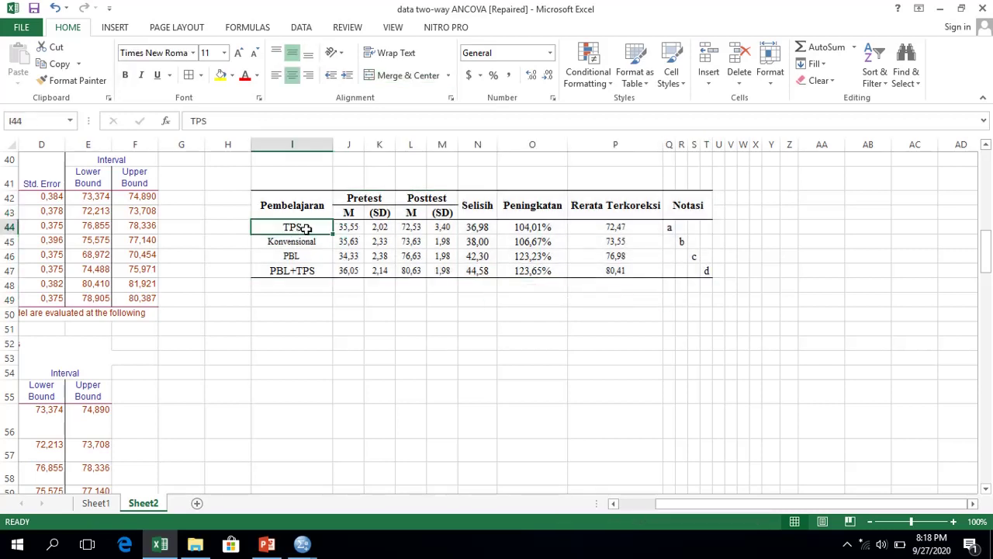
pyautogui.click(640, 224)
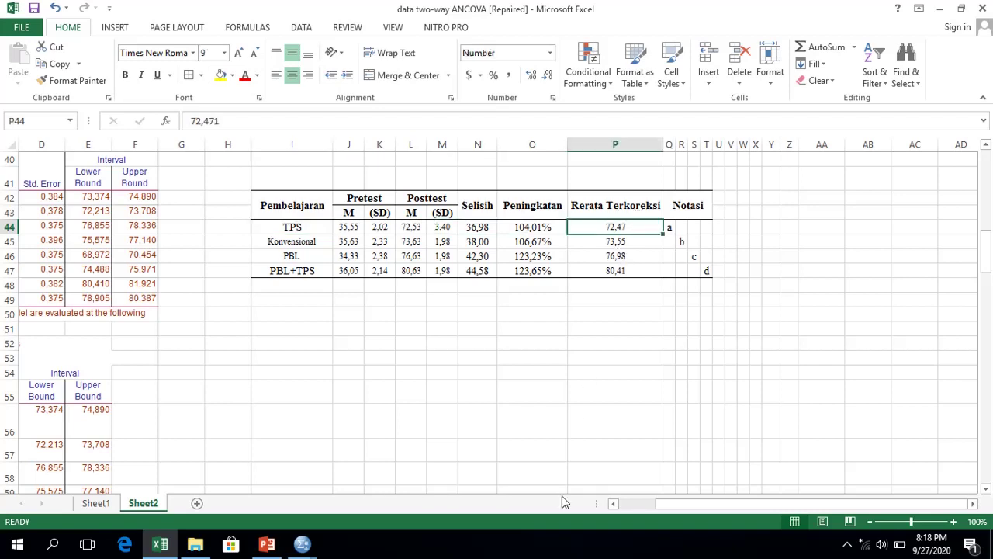
pyautogui.click(307, 272)
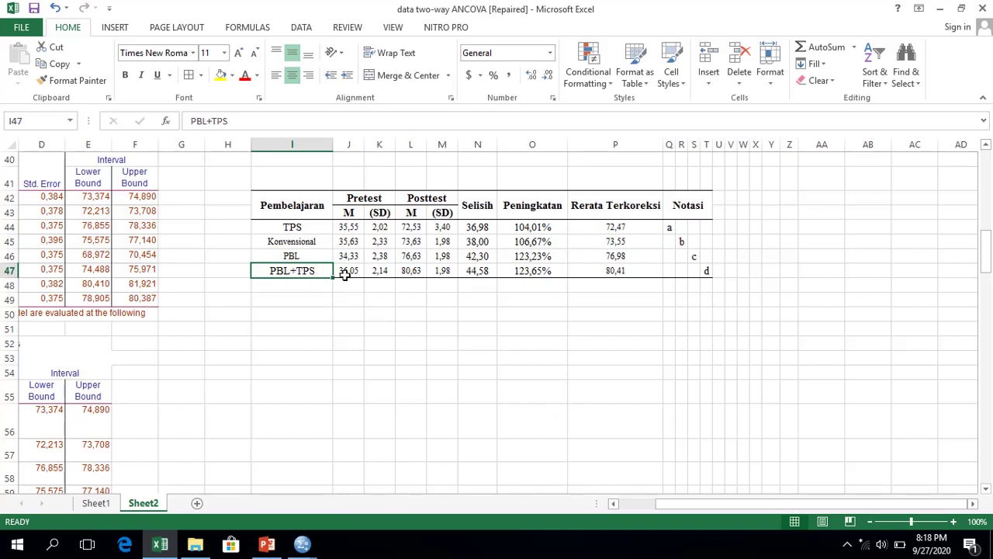
pyautogui.click(626, 205)
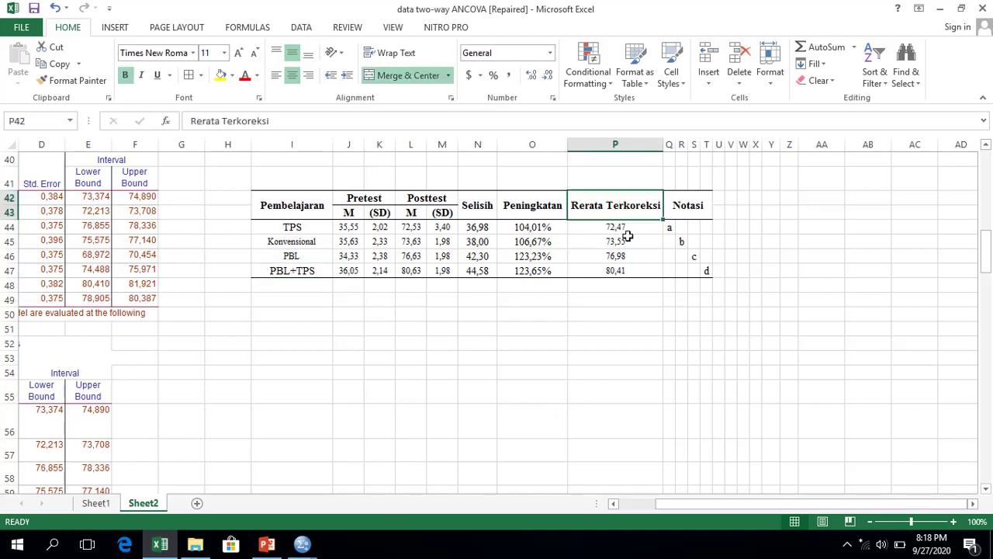
pyautogui.click(625, 271)
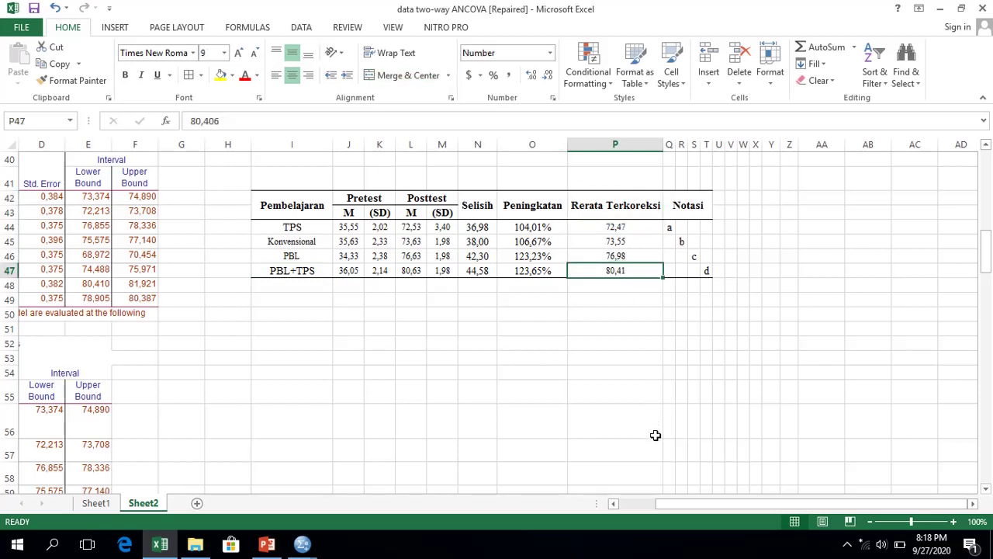
# - Select the four Rerata Terkoreksi values and enlarge the sheet to 200% to examine them alongside their Notasi letters
pyautogui.moveTo(614, 227); pyautogui.dragTo(613, 270)
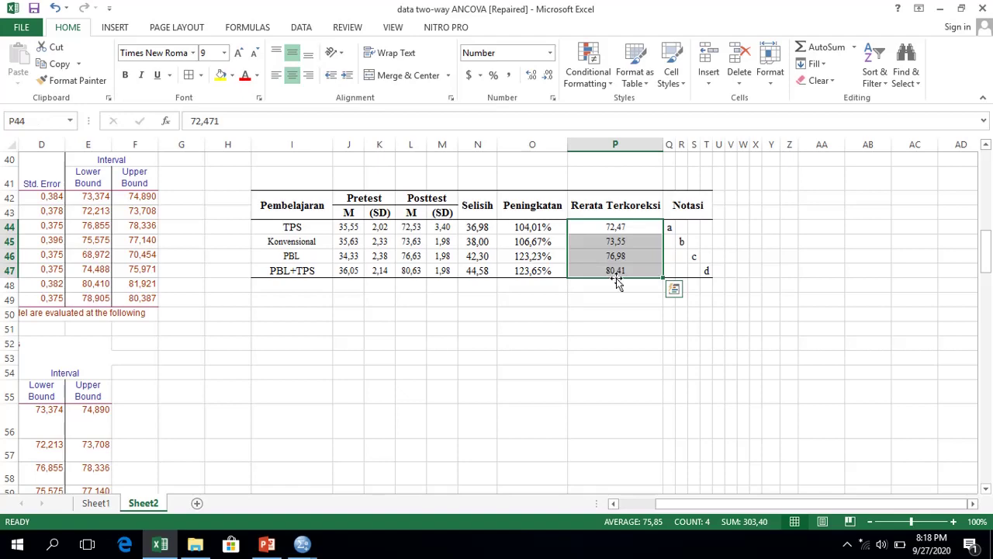
pyautogui.click(953, 522)
pyautogui.click(953, 522)
pyautogui.click(954, 522)
pyautogui.click(954, 522)
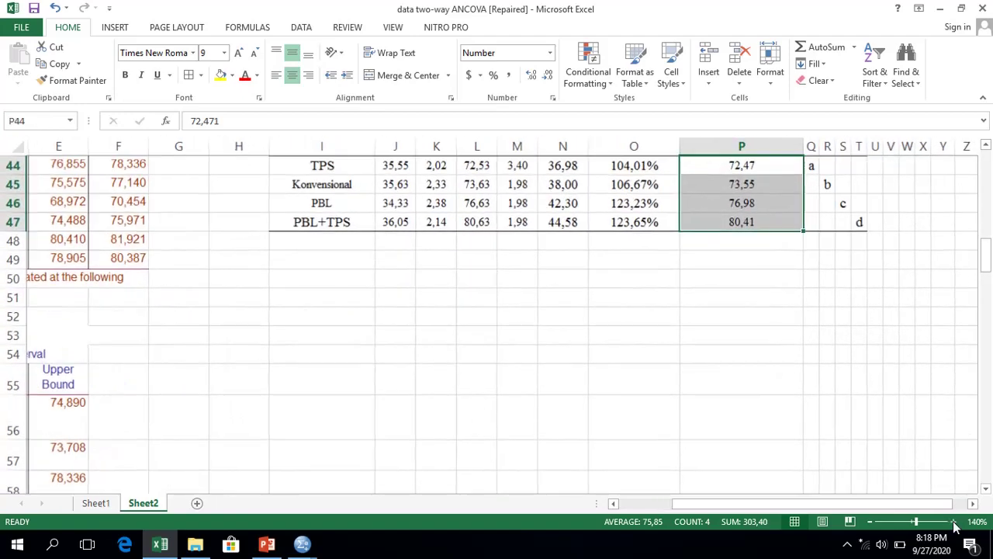
pyautogui.click(954, 523)
pyautogui.click(954, 522)
pyautogui.click(954, 522)
pyautogui.click(954, 522)
pyautogui.click(954, 523)
pyautogui.click(954, 522)
pyautogui.scroll(2, 779, 403)
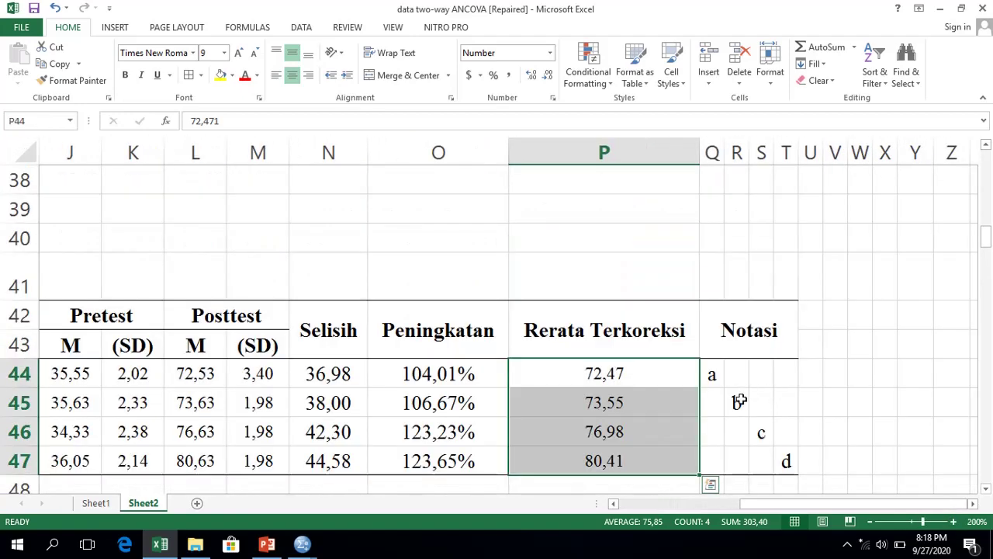
# - Switch to the SPSS output and view the Estimates table for Model pembelajaran
pyautogui.moveTo(742, 505)
pyautogui.mouseDown()
pyautogui.moveTo(711, 505)
pyautogui.moveTo(733, 505)
pyautogui.mouseUp()
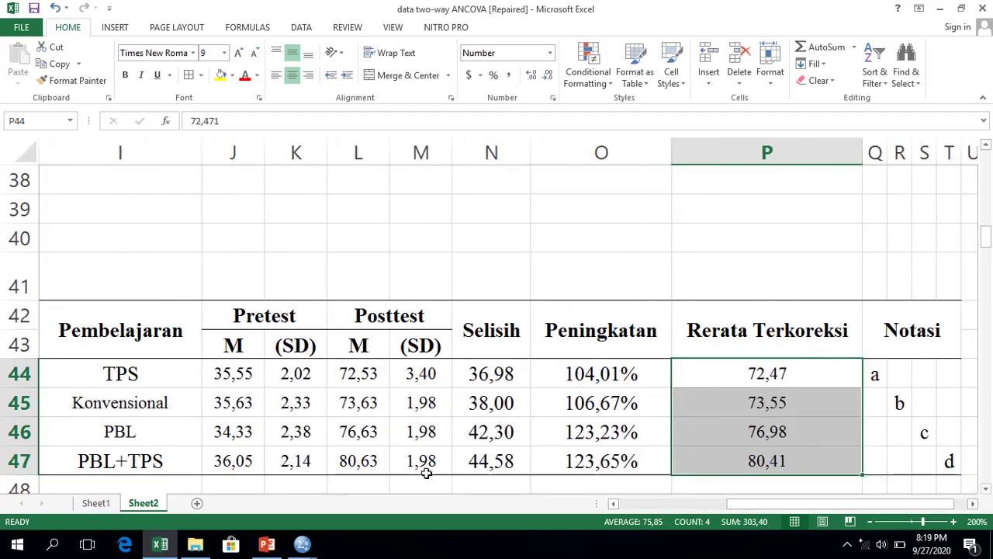
pyautogui.click(303, 544)
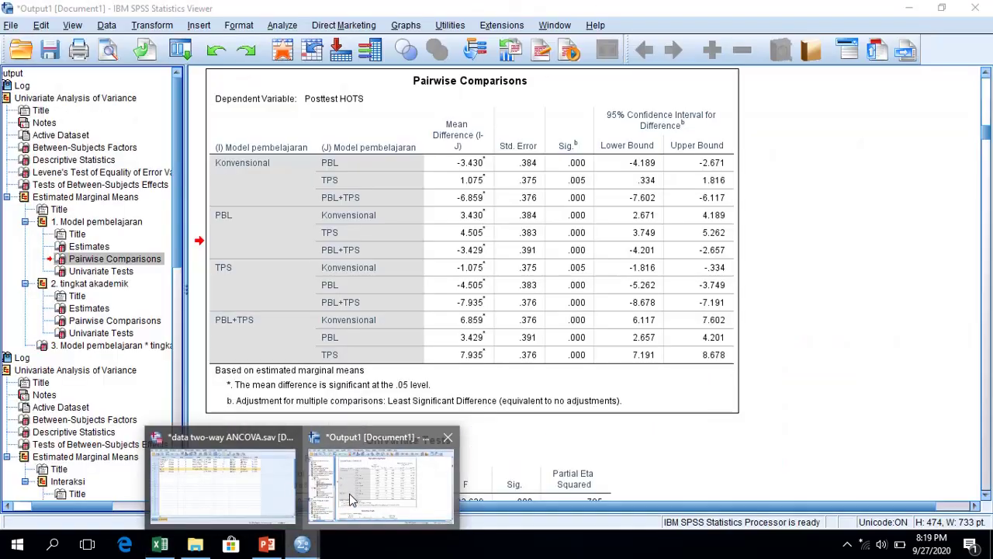
pyautogui.click(347, 501)
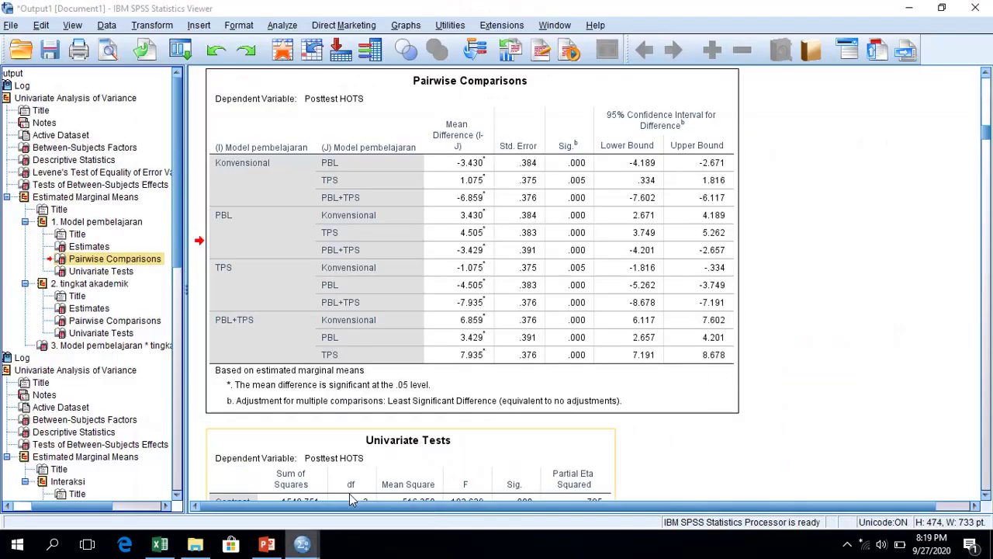
pyautogui.click(87, 246)
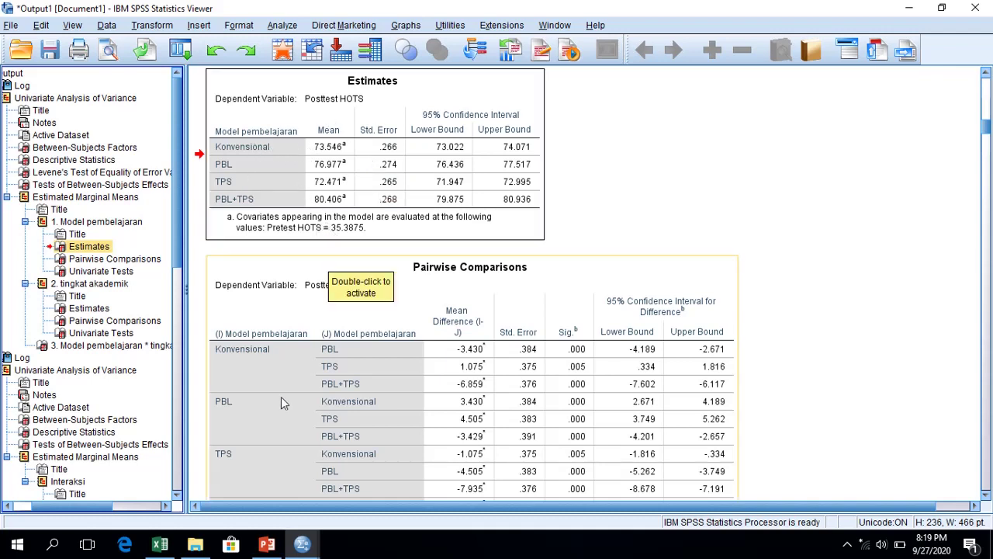
# - Return to Excel and examine the four Rerata Terkoreksi values from TPS to PBL+TPS
pyautogui.click(175, 541)
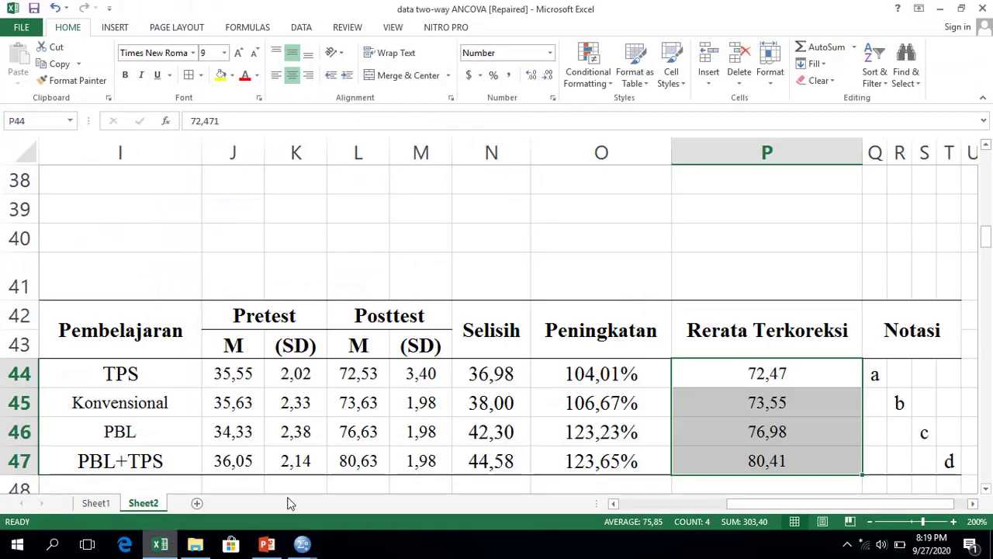
pyautogui.click(703, 386)
pyautogui.click(730, 483)
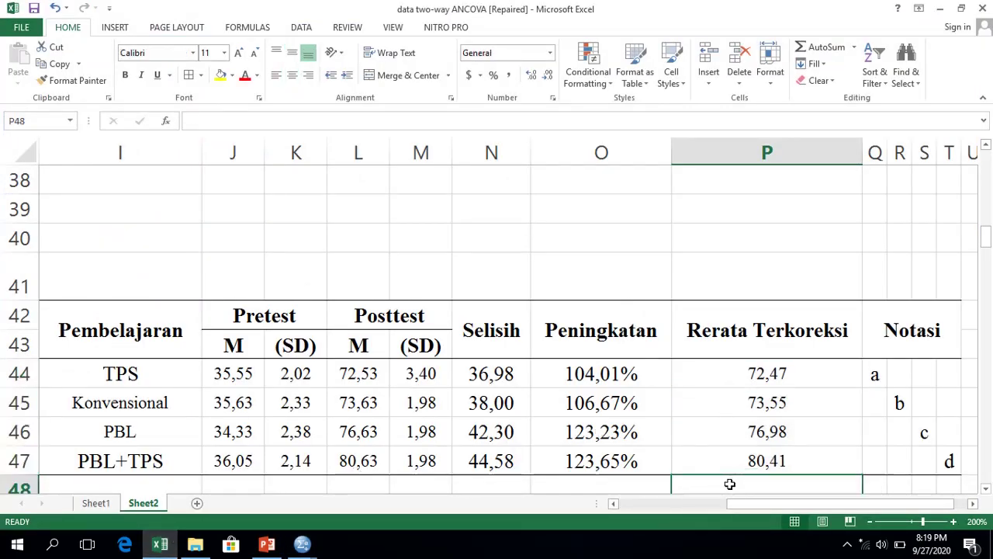
pyautogui.click(769, 365)
pyautogui.click(757, 462)
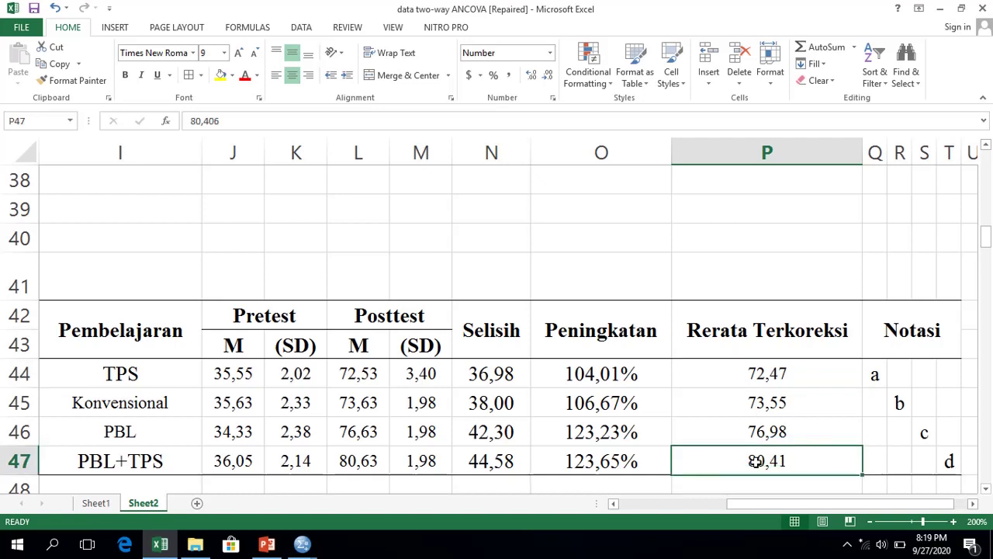
pyautogui.moveTo(767, 374); pyautogui.dragTo(772, 461)
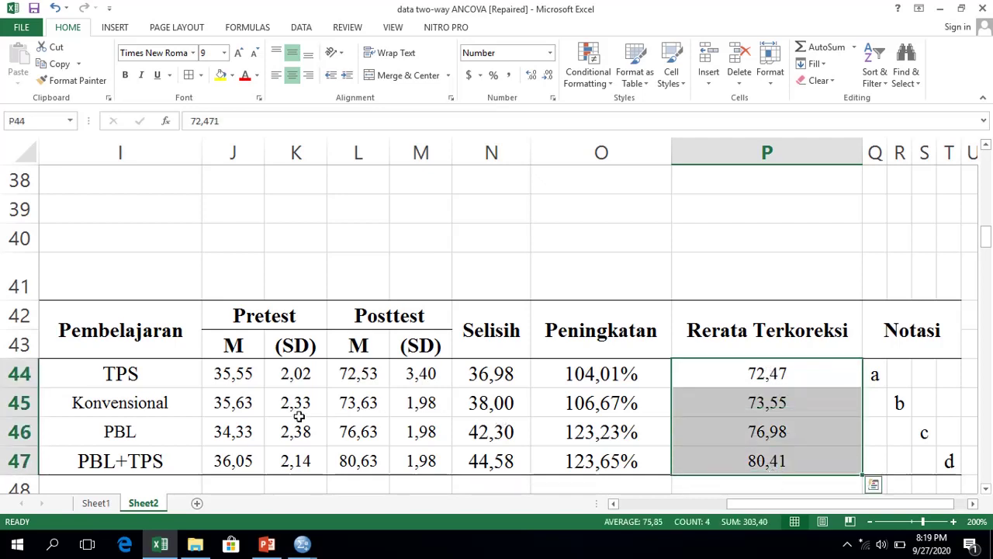
# - Examine the Pretest and Posttest M and SD values of the learning models in the summary table
pyautogui.moveTo(248, 374); pyautogui.dragTo(244, 459)
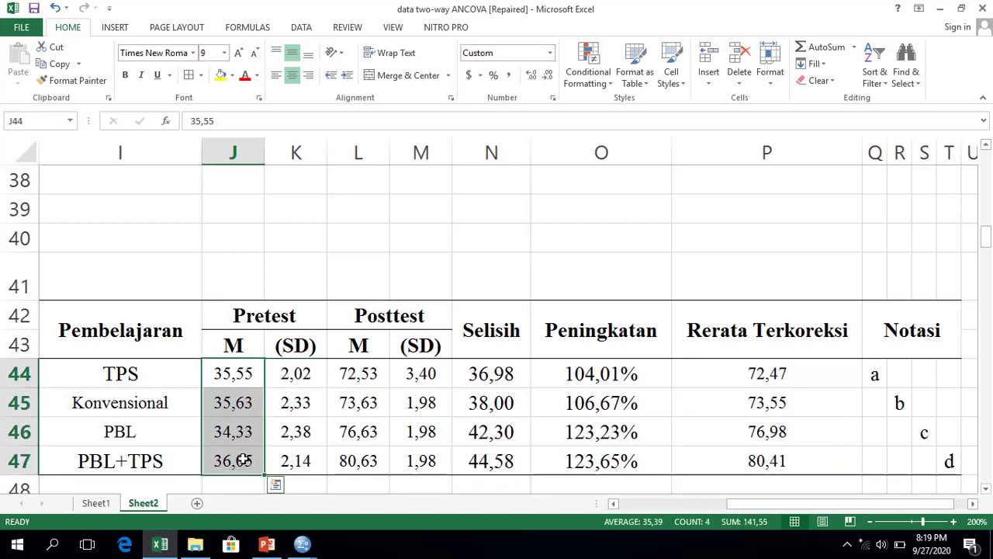
pyautogui.moveTo(374, 368); pyautogui.dragTo(377, 465)
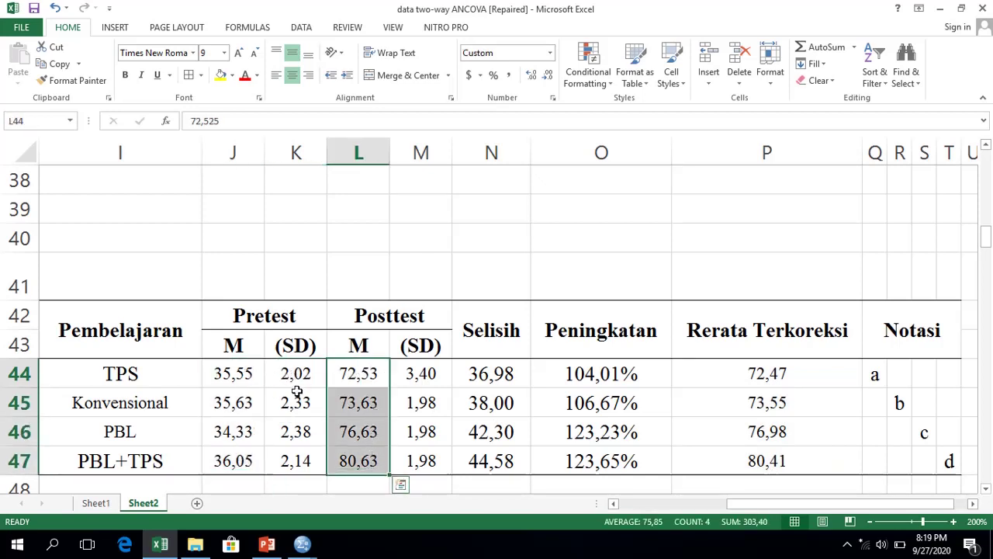
pyautogui.moveTo(296, 373); pyautogui.dragTo(296, 460)
pyautogui.click(432, 376)
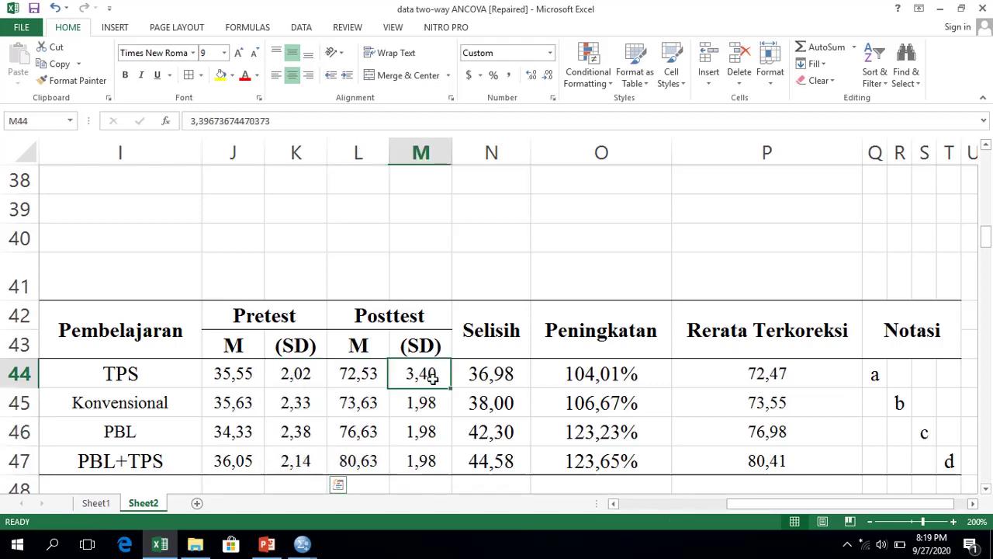
pyautogui.moveTo(432, 376); pyautogui.dragTo(426, 461)
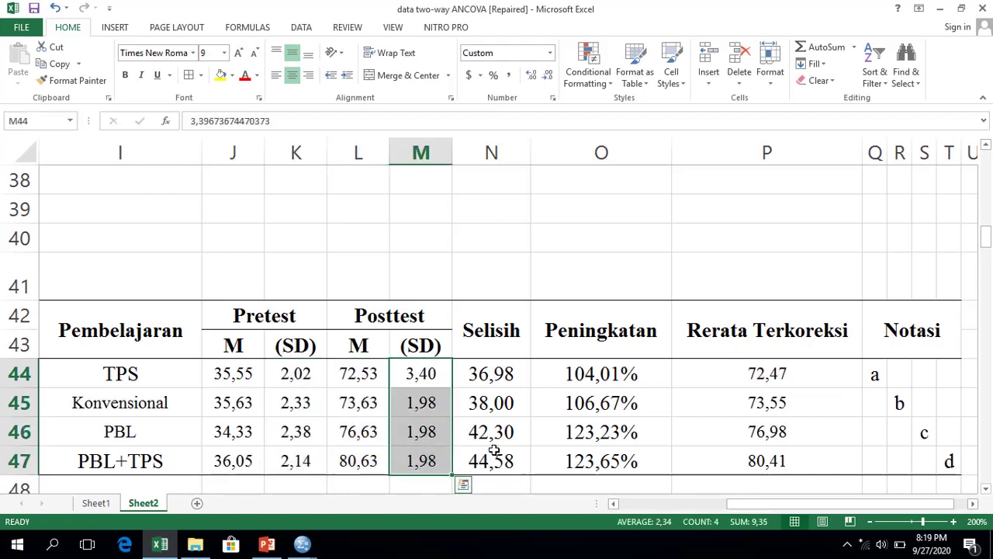
pyautogui.moveTo(357, 376); pyautogui.dragTo(357, 455)
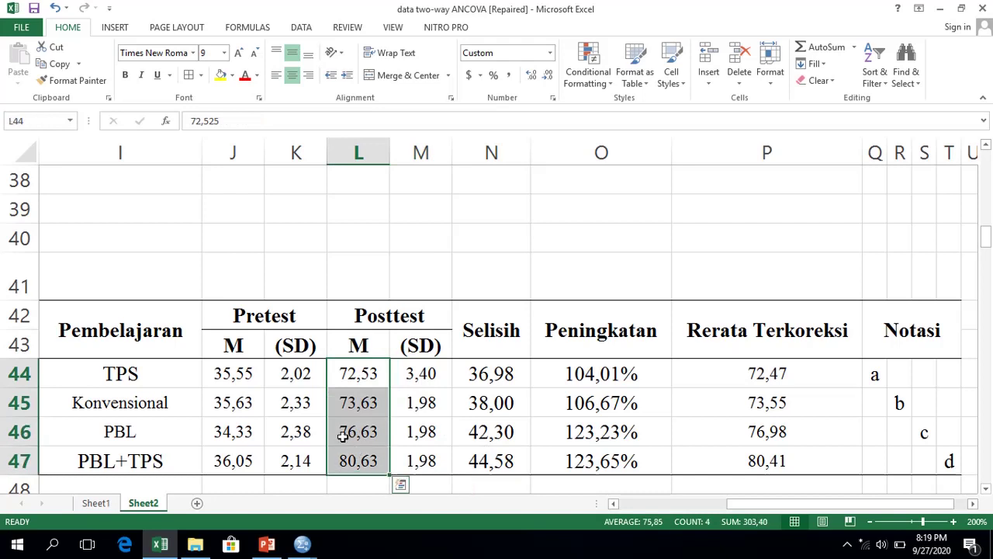
pyautogui.moveTo(250, 378); pyautogui.dragTo(248, 461)
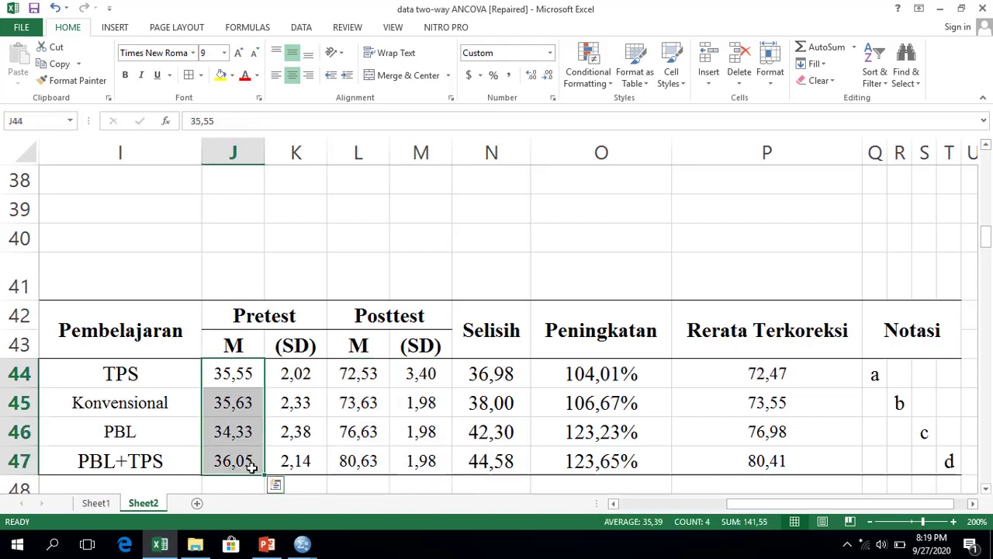
pyautogui.moveTo(348, 368); pyautogui.dragTo(368, 441)
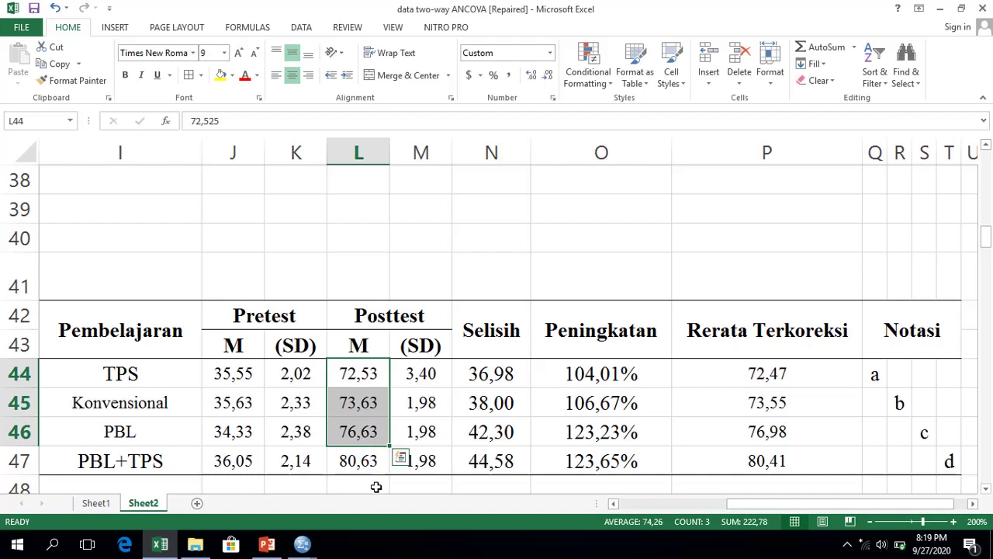
# - Switch to the SPSS output and examine the Descriptive Statistics table for Posttest HOTS
pyautogui.click(320, 544)
pyautogui.click(347, 517)
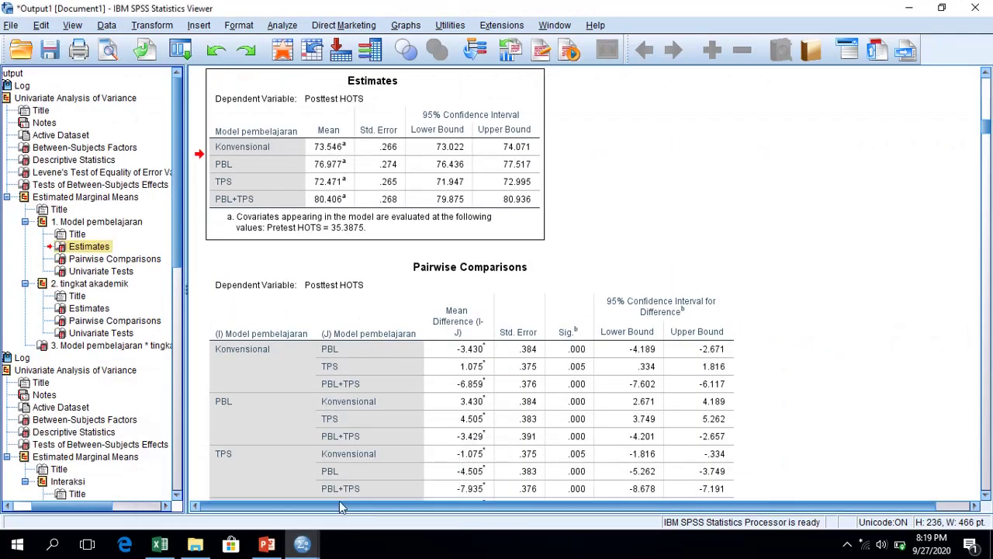
pyautogui.click(91, 160)
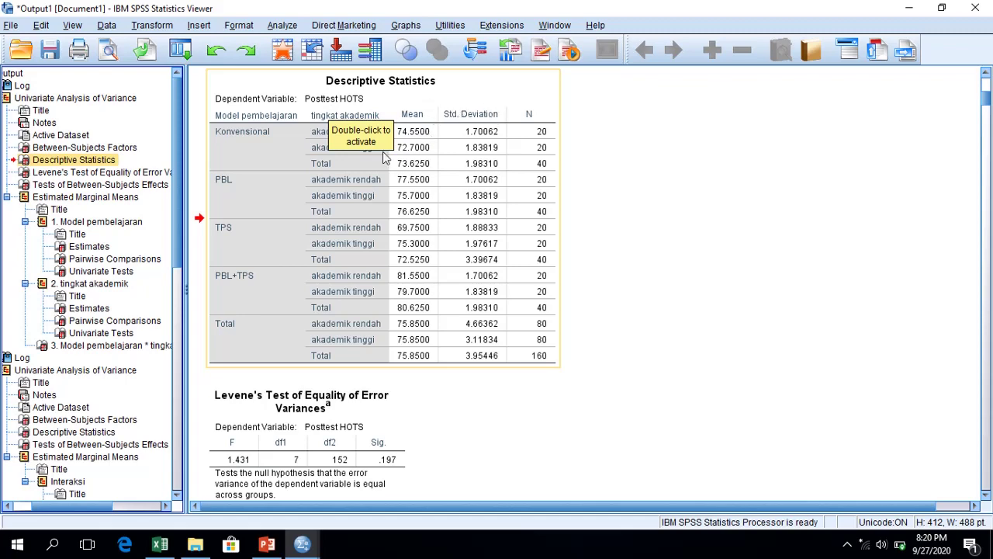
# - Go back to Excel and review the Posttest M and SD values of all four learning models
pyautogui.click(160, 546)
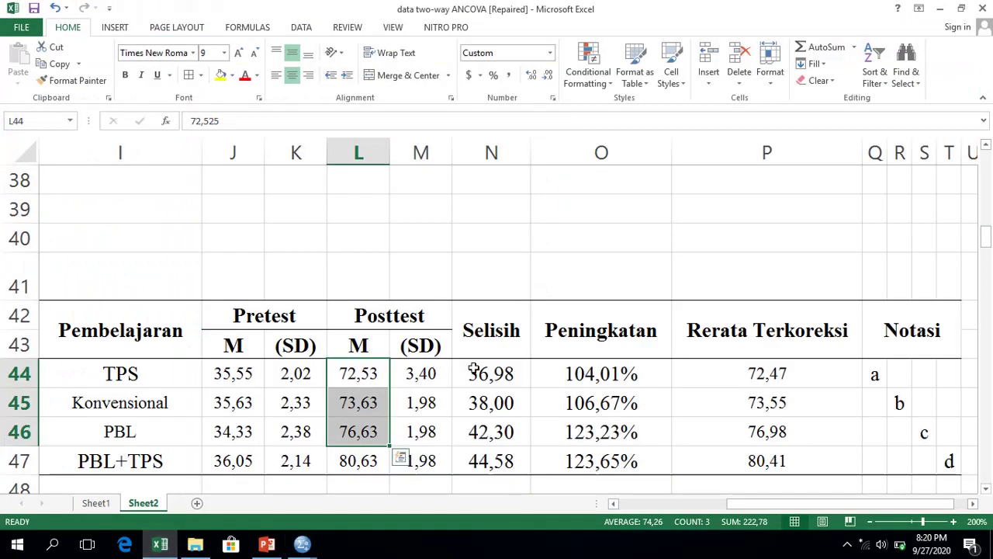
pyautogui.moveTo(361, 373); pyautogui.dragTo(404, 457)
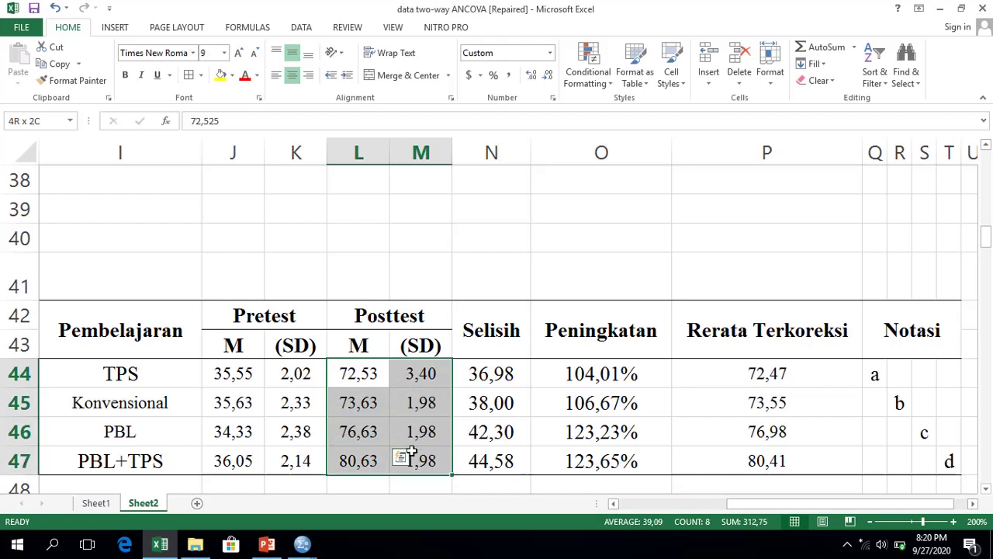
pyautogui.click(387, 490)
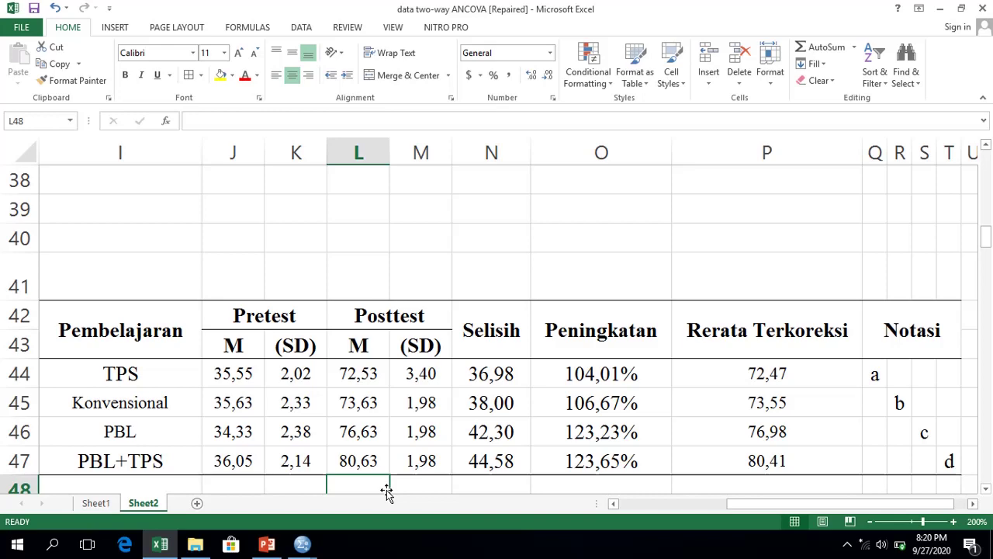
# - Switch to the SPSS output and split the file to compare groups based on Model pembelajaran instead of Interaksi
pyautogui.click(305, 545)
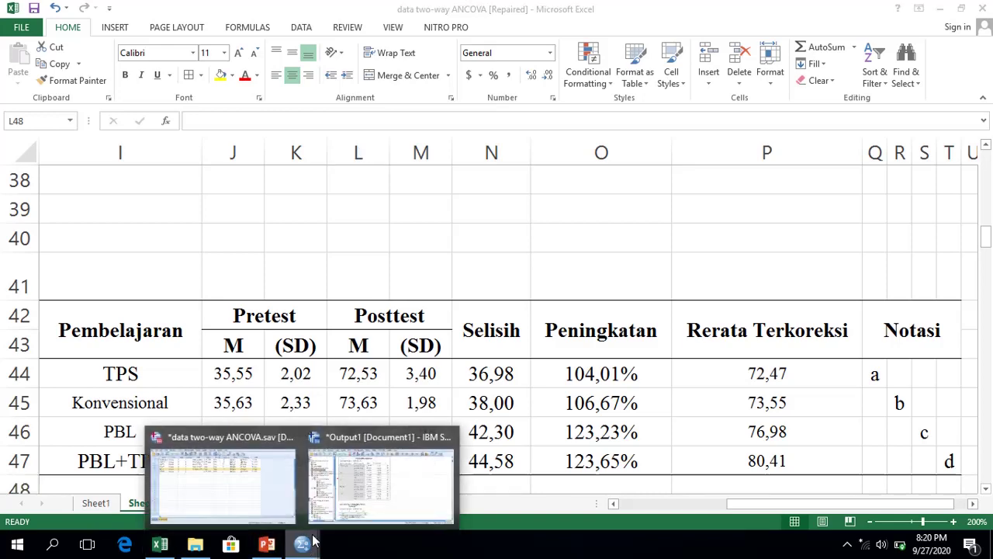
pyautogui.click(380, 477)
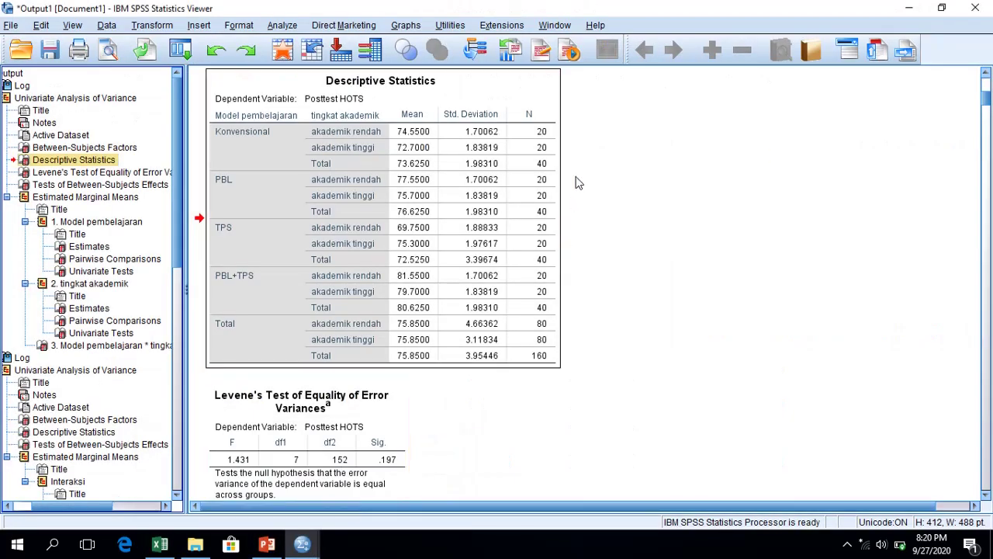
pyautogui.click(282, 26)
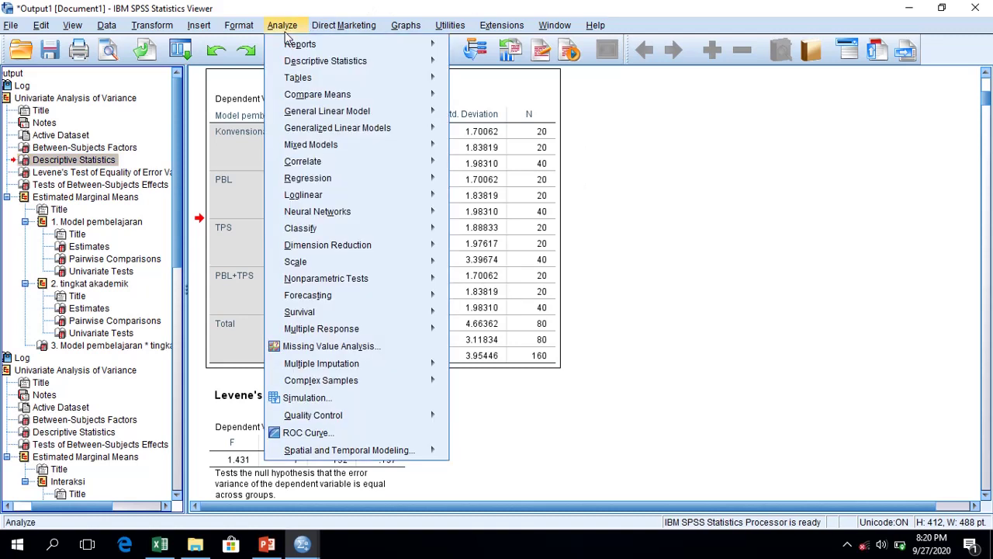
pyautogui.moveTo(381, 63)
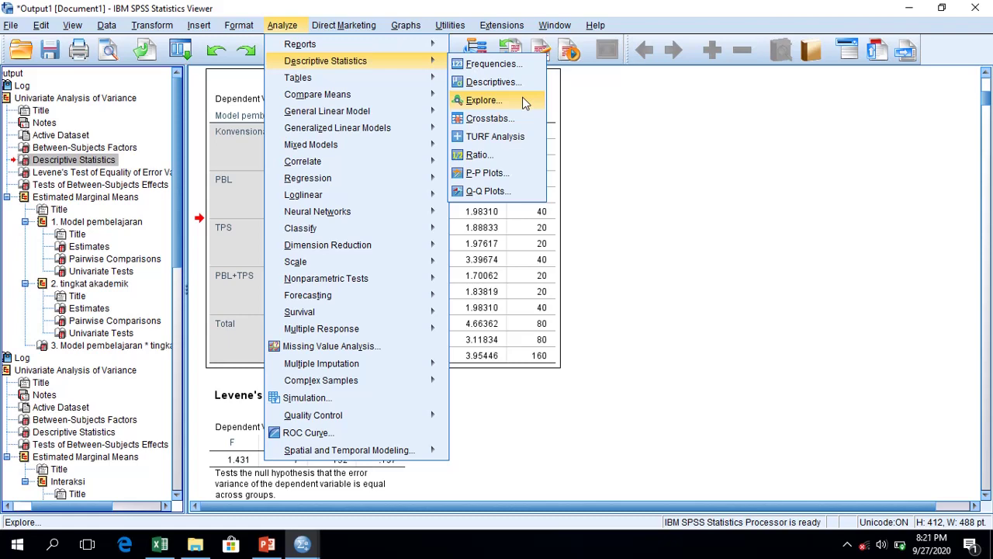
pyautogui.moveTo(106, 29)
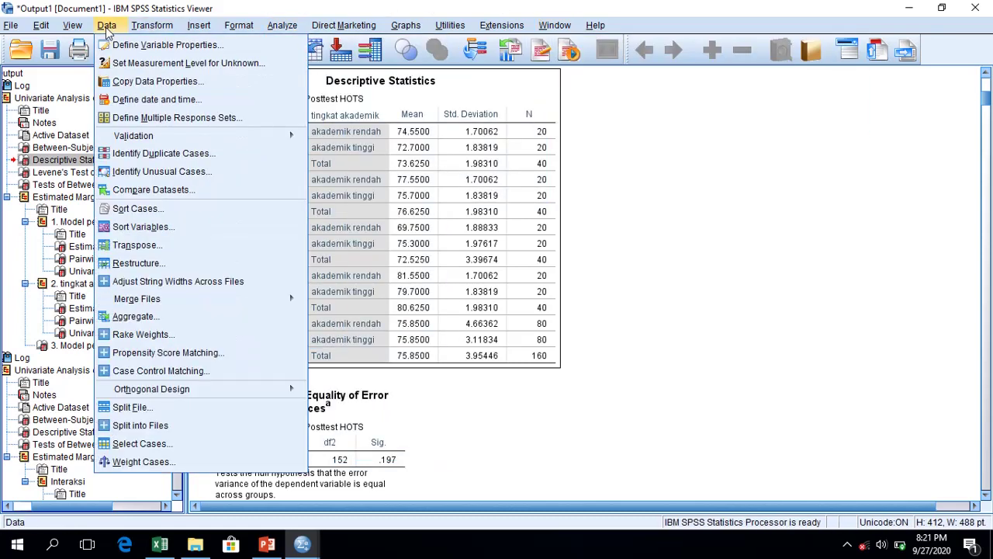
pyautogui.click(155, 406)
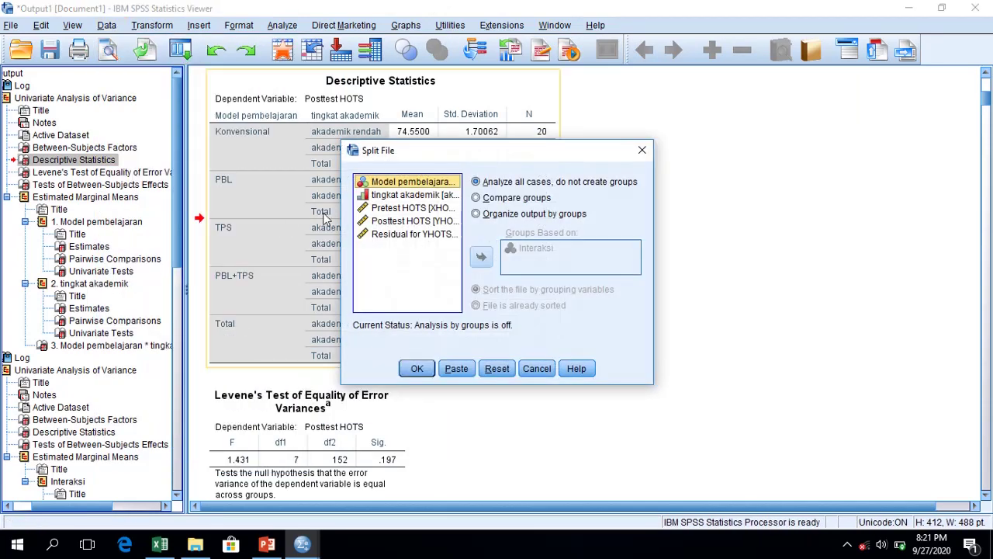
pyautogui.click(518, 200)
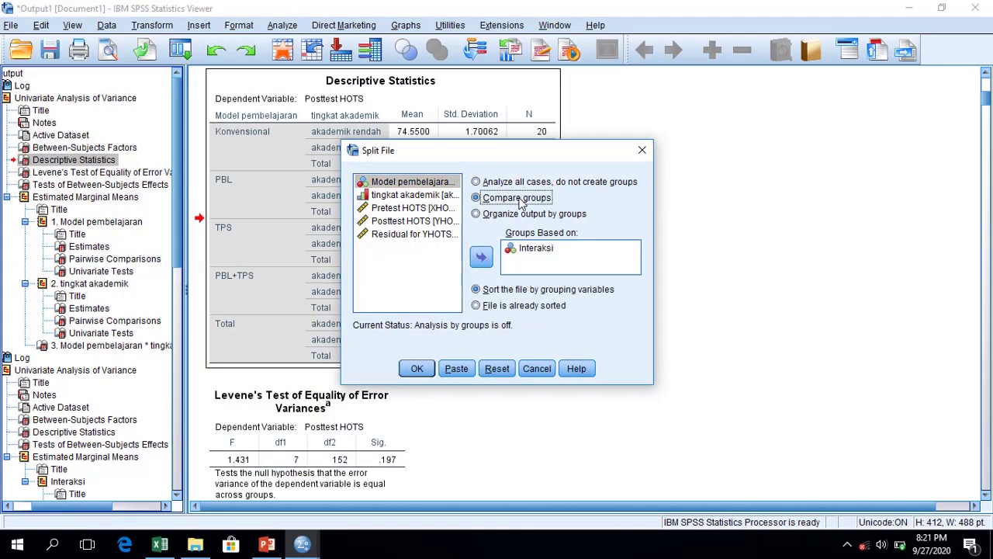
pyautogui.click(555, 249)
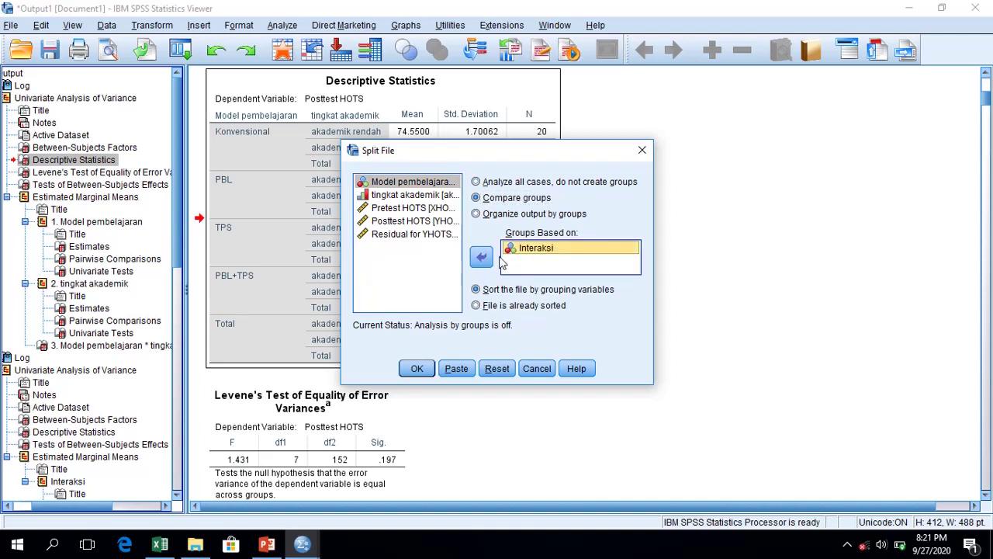
pyautogui.click(482, 257)
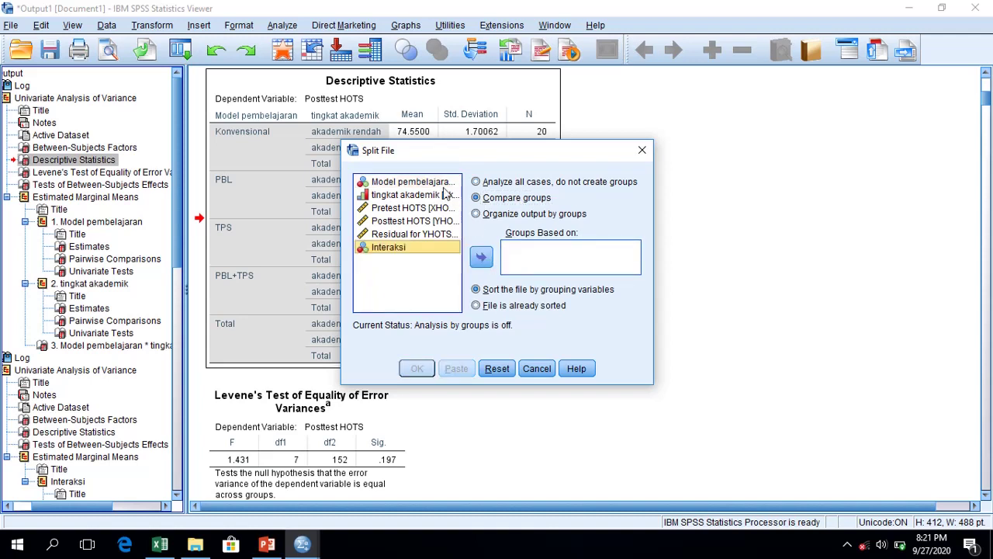
pyautogui.click(442, 183)
pyautogui.click(482, 259)
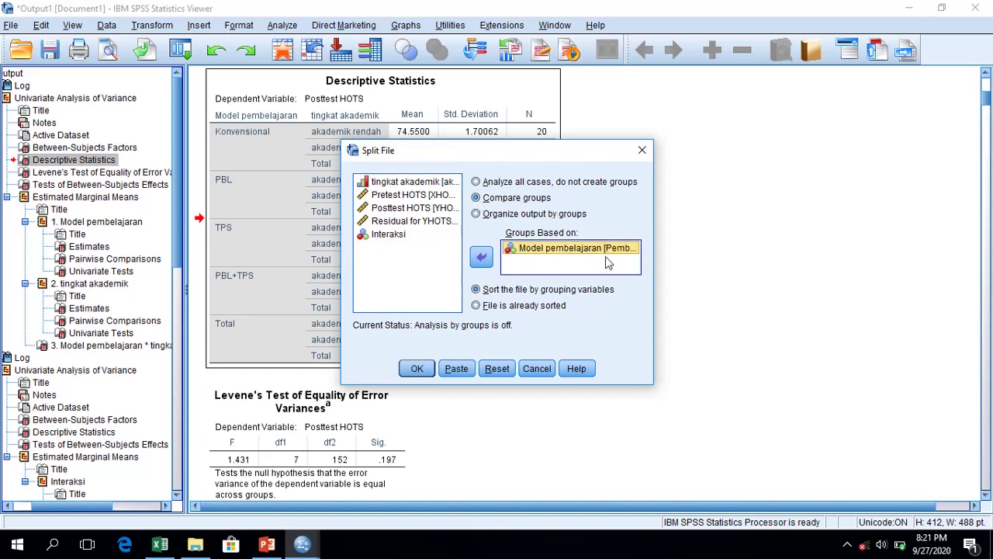
pyautogui.click(406, 369)
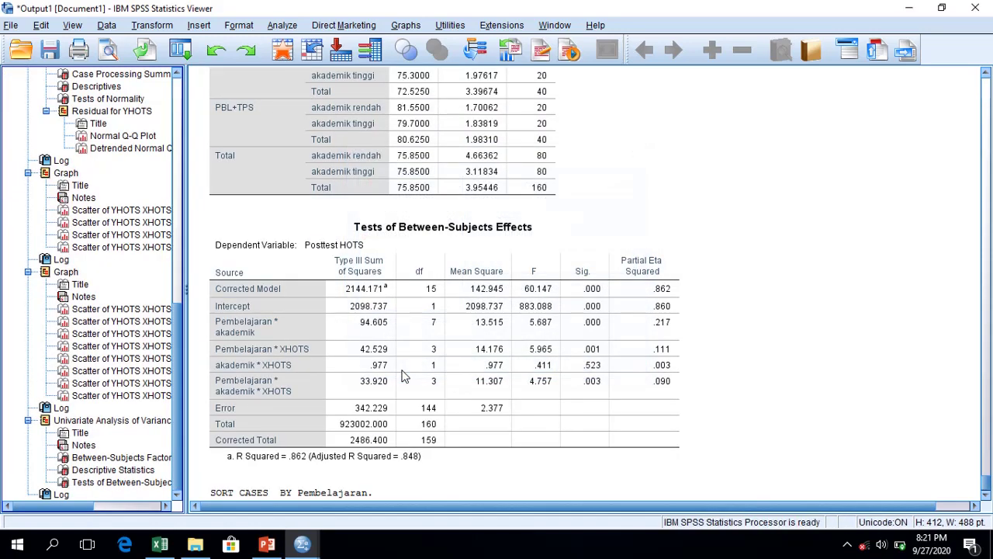
# - Start a Descriptives analysis with Pretest HOTS as the only variable
pyautogui.click(292, 28)
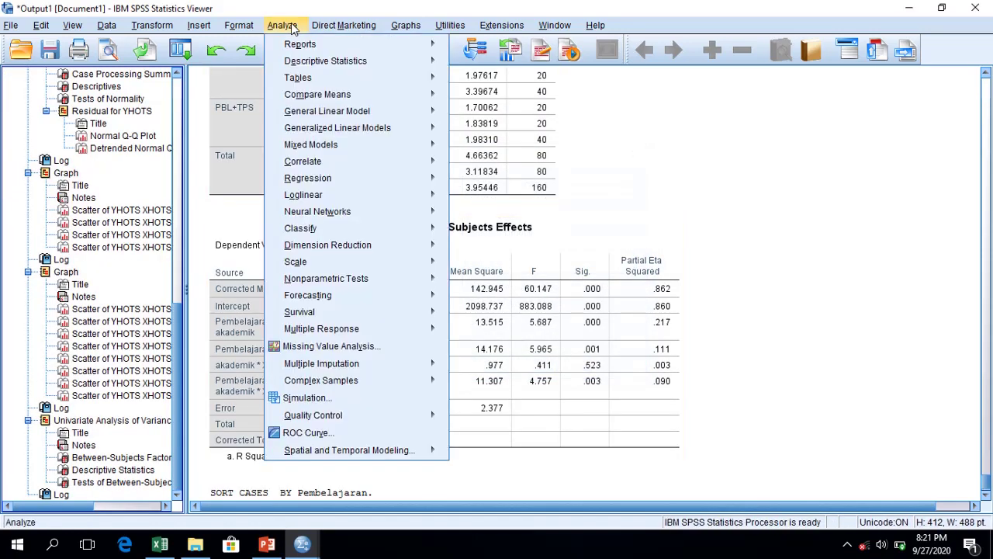
pyautogui.moveTo(351, 68)
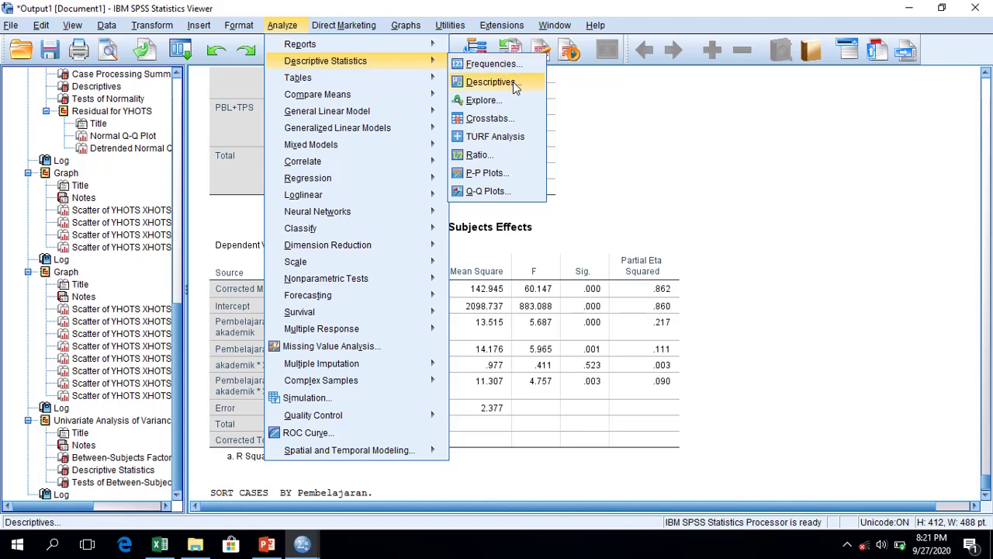
pyautogui.click(490, 81)
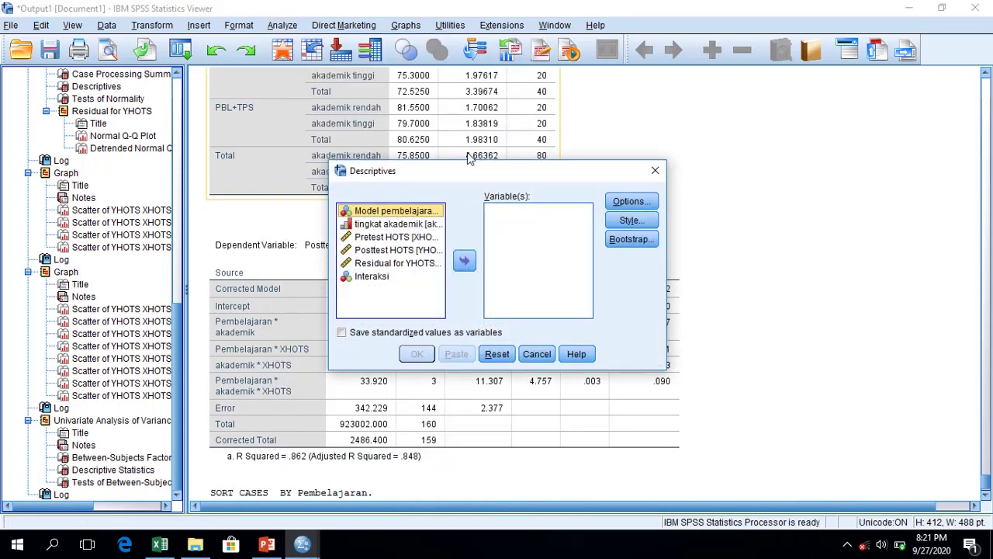
pyautogui.click(419, 249)
pyautogui.click(422, 237)
pyautogui.click(464, 260)
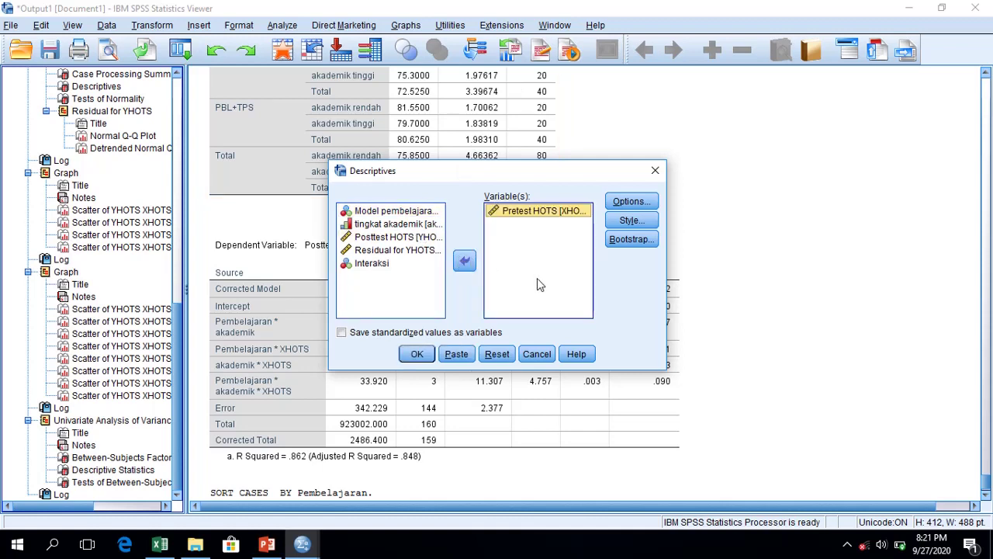
# - Exclude the minimum and maximum, keeping only the mean and standard deviation, and run the Descriptives analysis
pyautogui.click(629, 201)
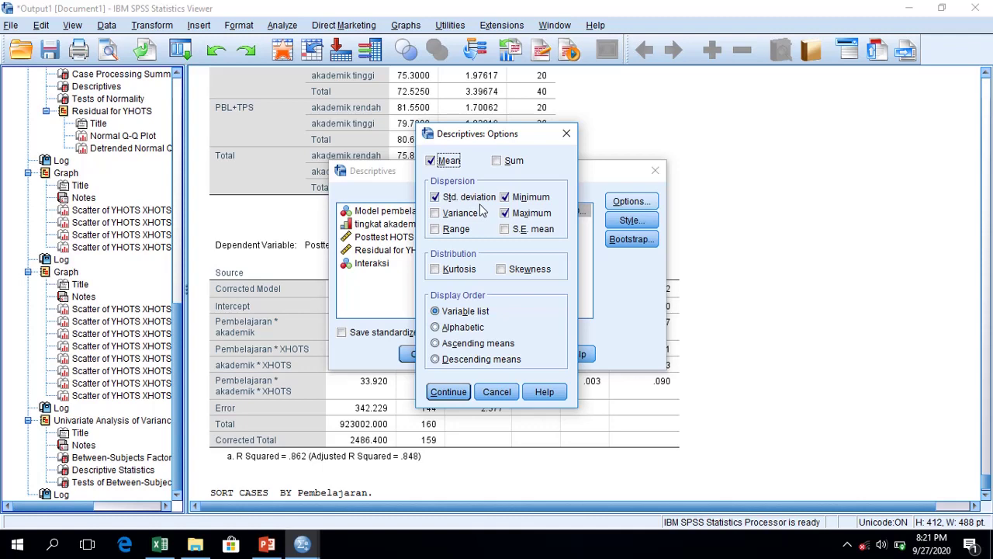
pyautogui.click(526, 198)
pyautogui.click(532, 213)
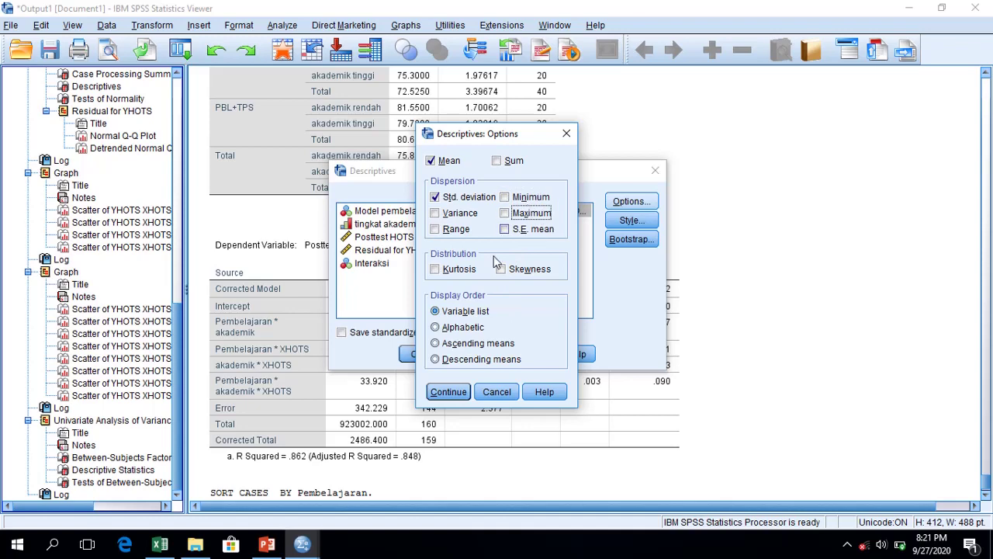
pyautogui.click(450, 392)
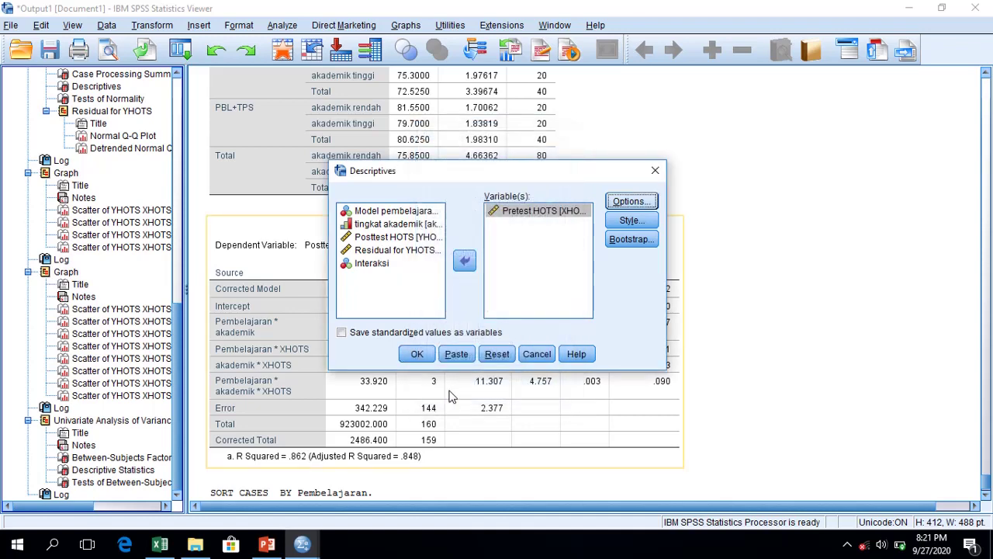
pyautogui.click(428, 359)
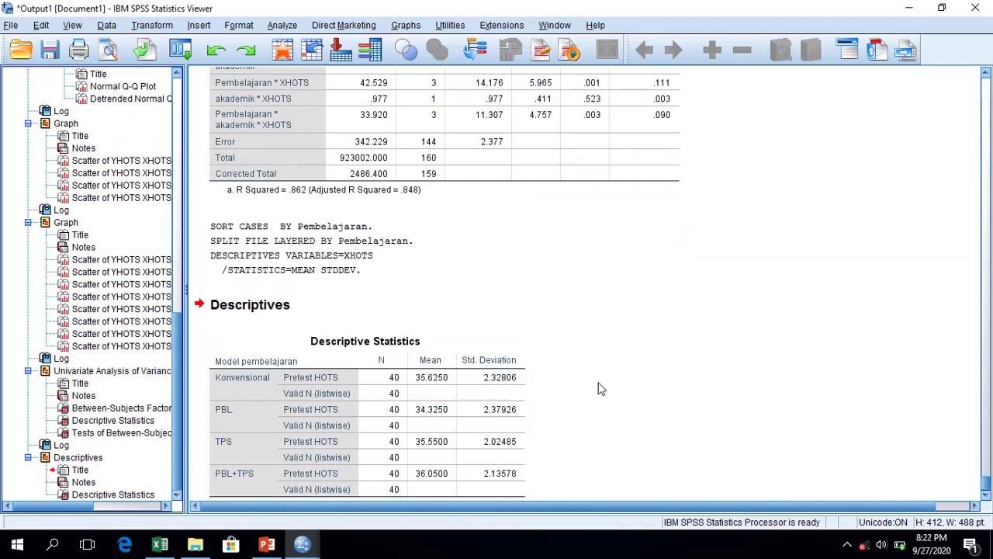
# - Compare the Pretest HOTS means and standard deviations per learning model in SPSS with the Pretest columns in the Excel table
pyautogui.click(427, 380)
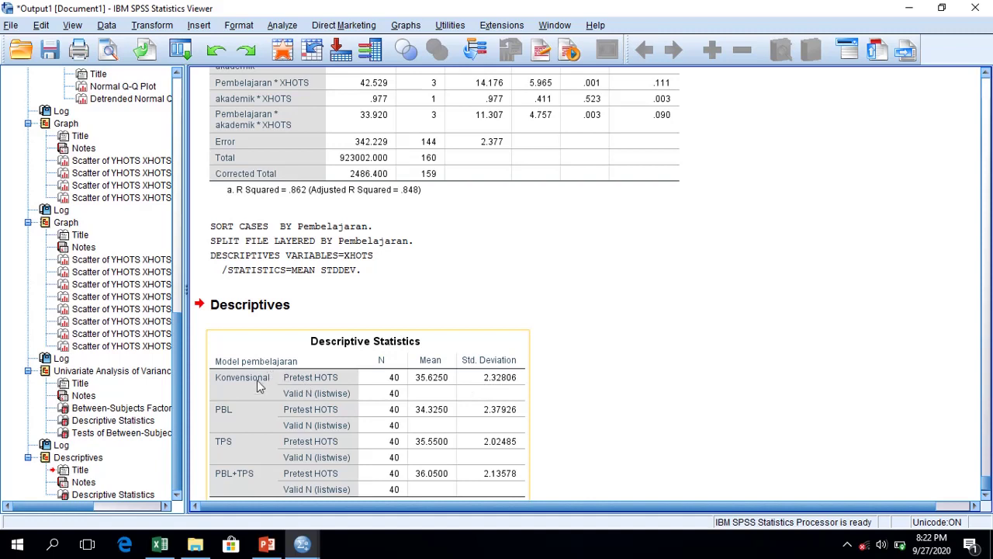
pyautogui.click(550, 385)
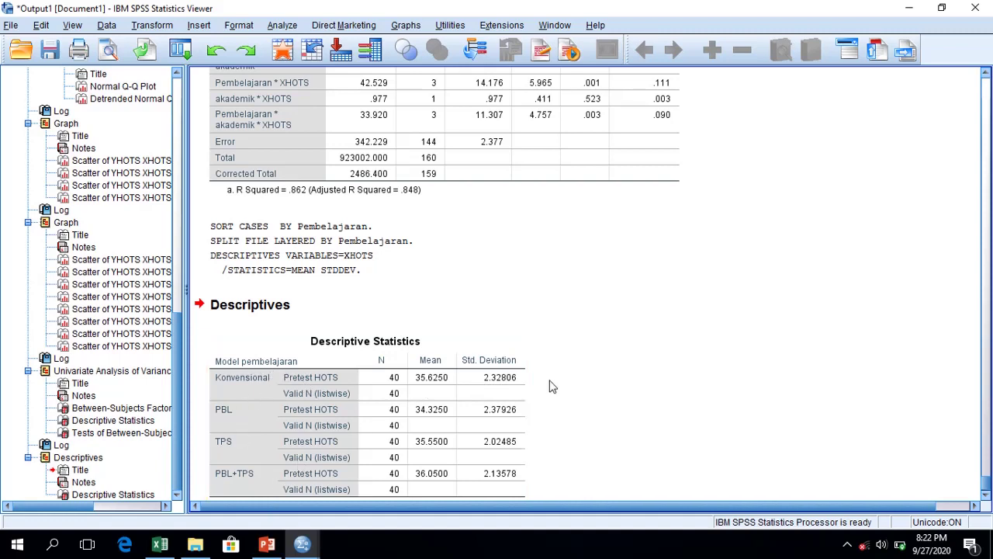
pyautogui.click(160, 546)
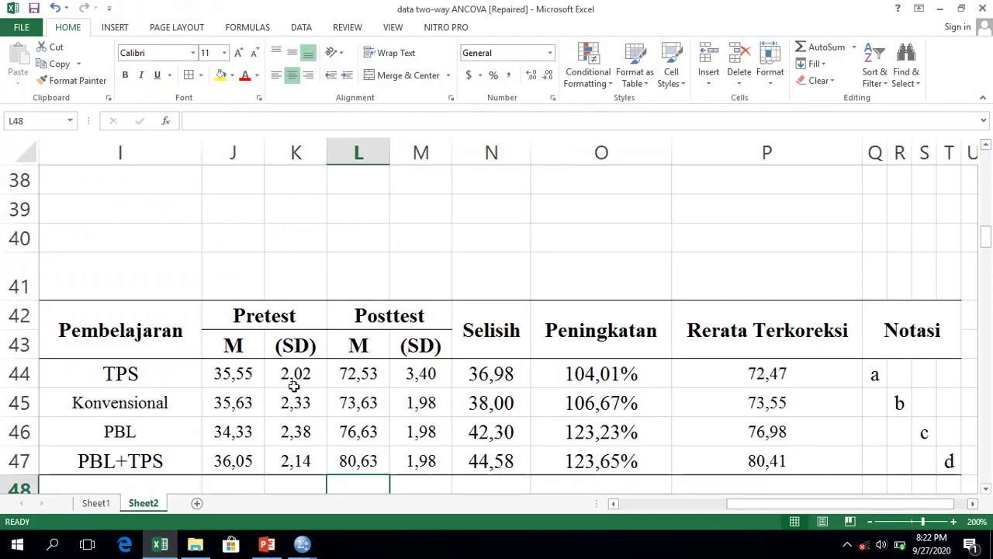
pyautogui.click(293, 381)
pyautogui.click(460, 382)
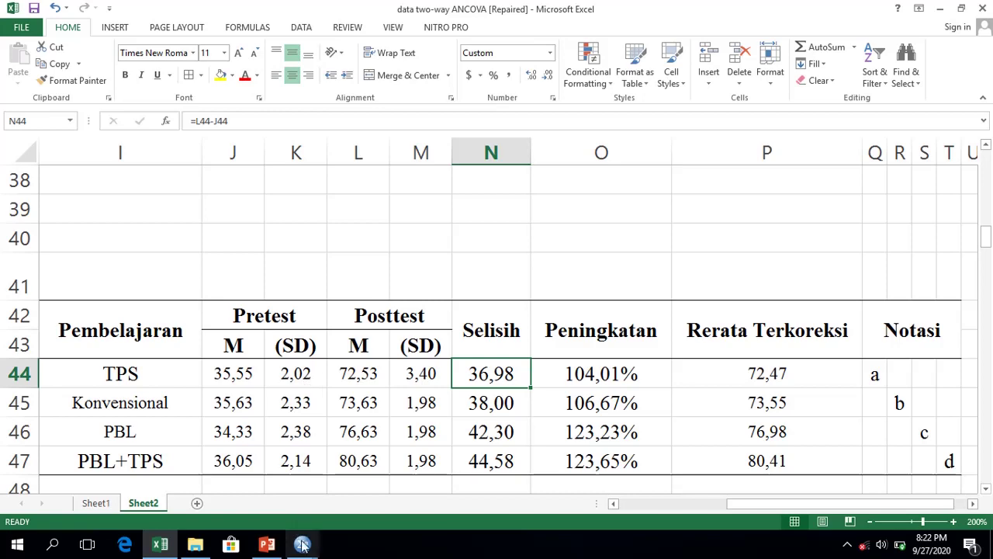
pyautogui.moveTo(303, 544)
pyautogui.click(366, 436)
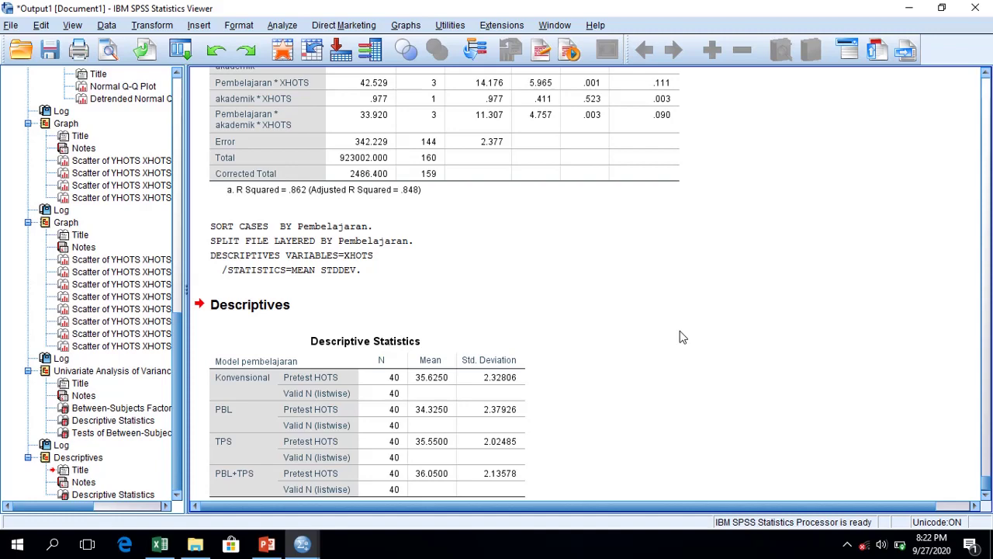
# - Return to Excel and review the Pretest and Posttest M and SD values in J44:M47
pyautogui.click(160, 544)
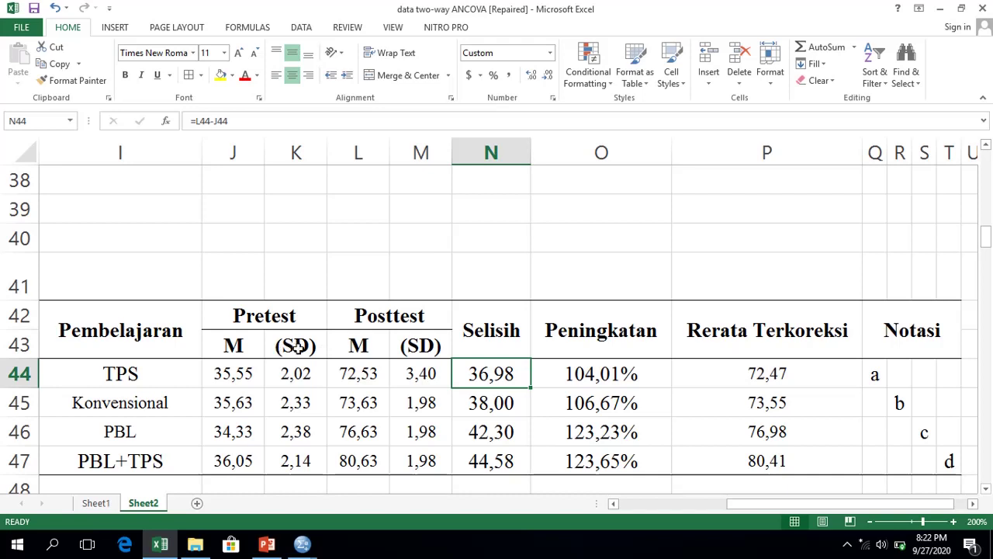
pyautogui.click(299, 317)
pyautogui.press('Right')
pyautogui.moveTo(237, 373); pyautogui.dragTo(420, 471)
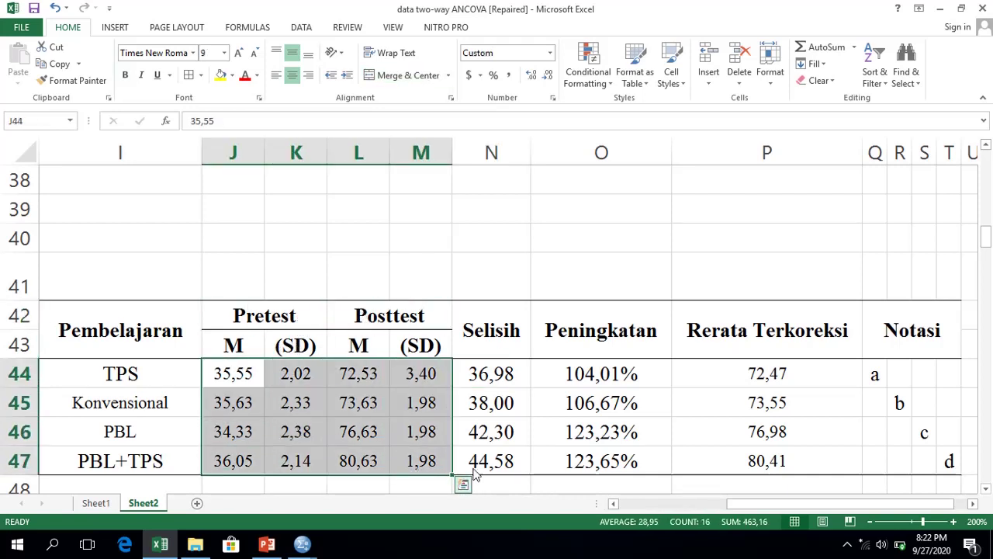
# - Examine the TPS row's Selisih formula and the posttest and pretest means it refers to
pyautogui.click(515, 374)
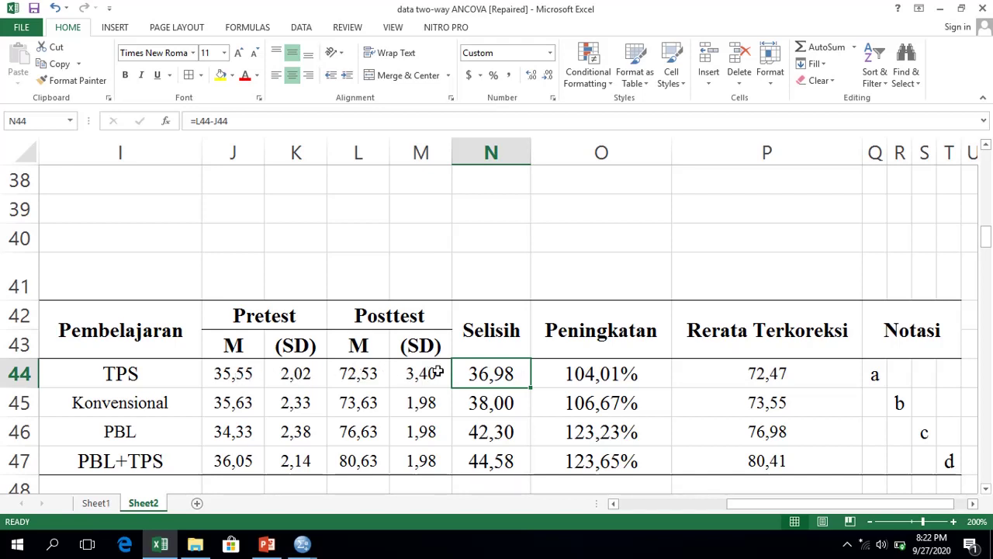
pyautogui.click(349, 377)
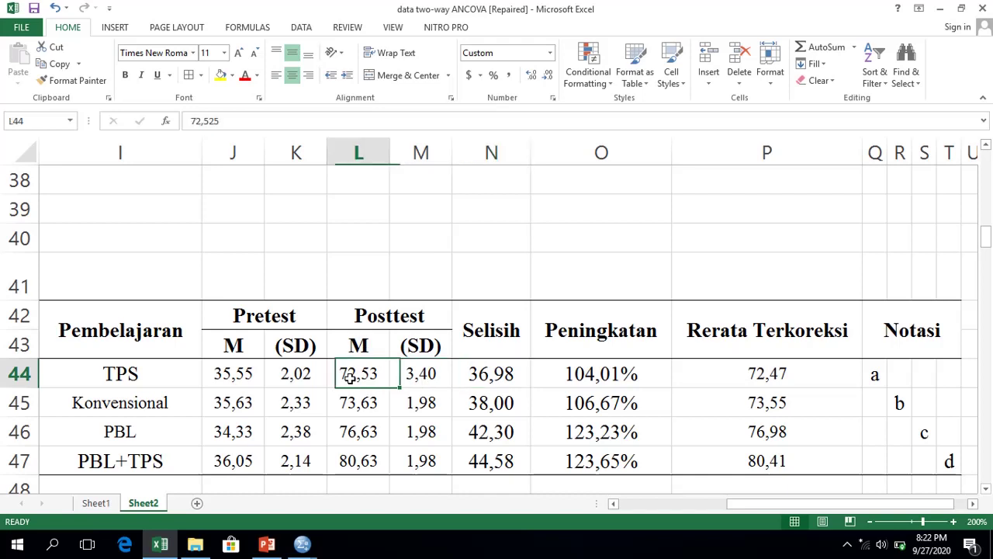
pyautogui.click(233, 375)
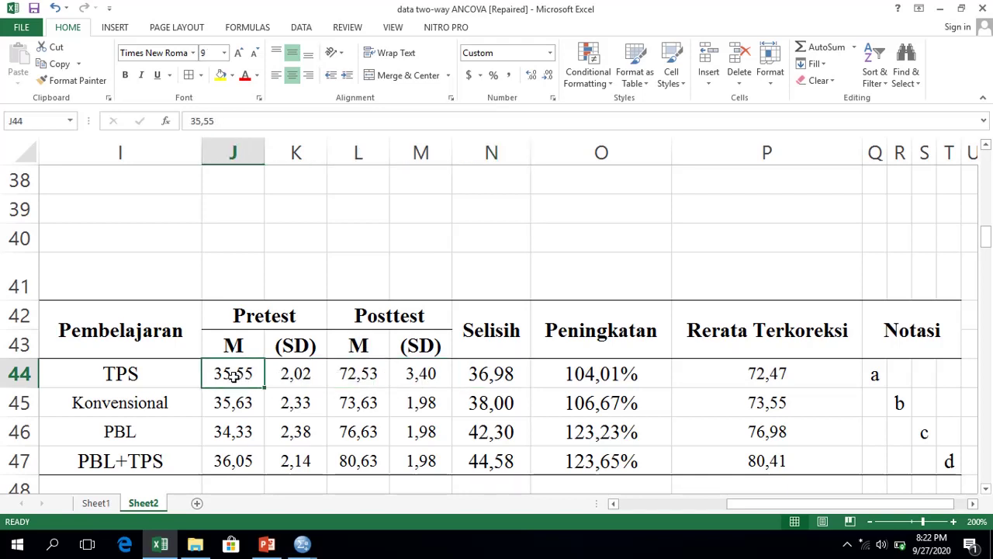
# - Clear the TPS Selisih cell N44 and re-enter it as posttest mean minus pretest mean with =L44-J44
pyautogui.click(505, 372)
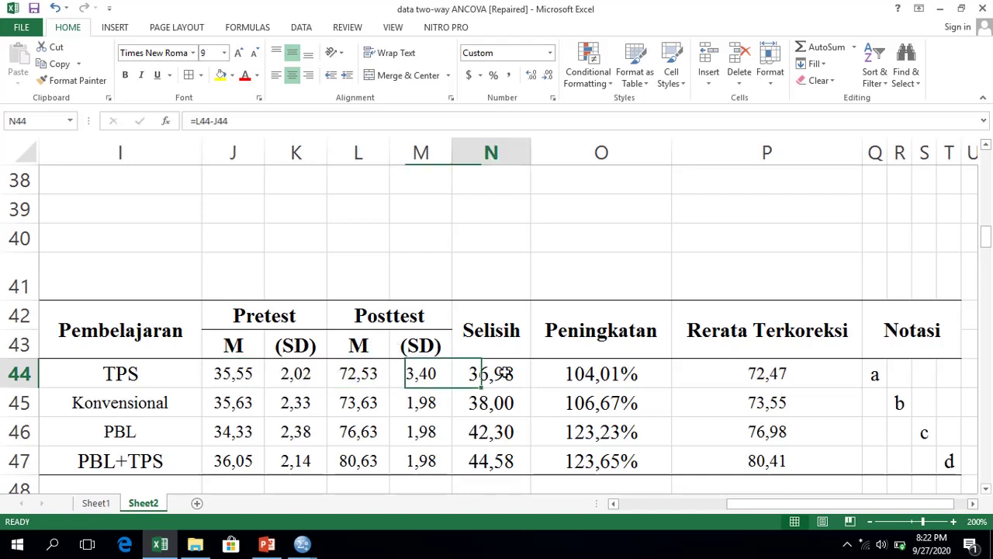
pyautogui.press('Delete')
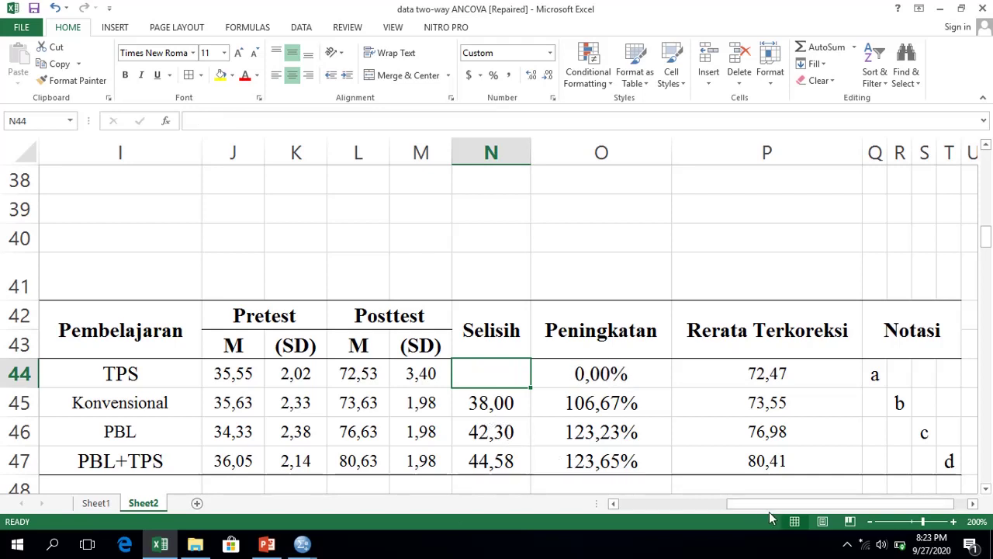
pyautogui.write('=')
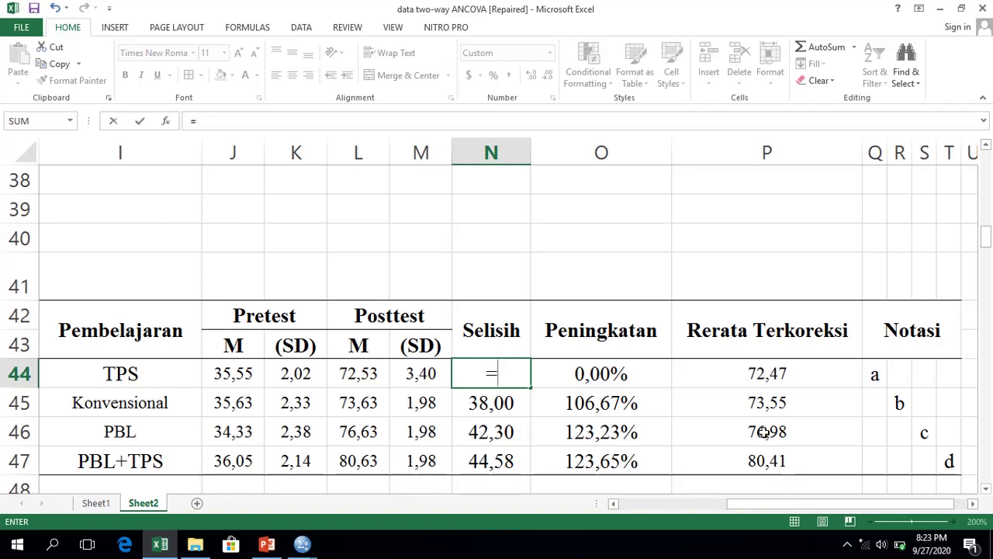
pyautogui.click(360, 377)
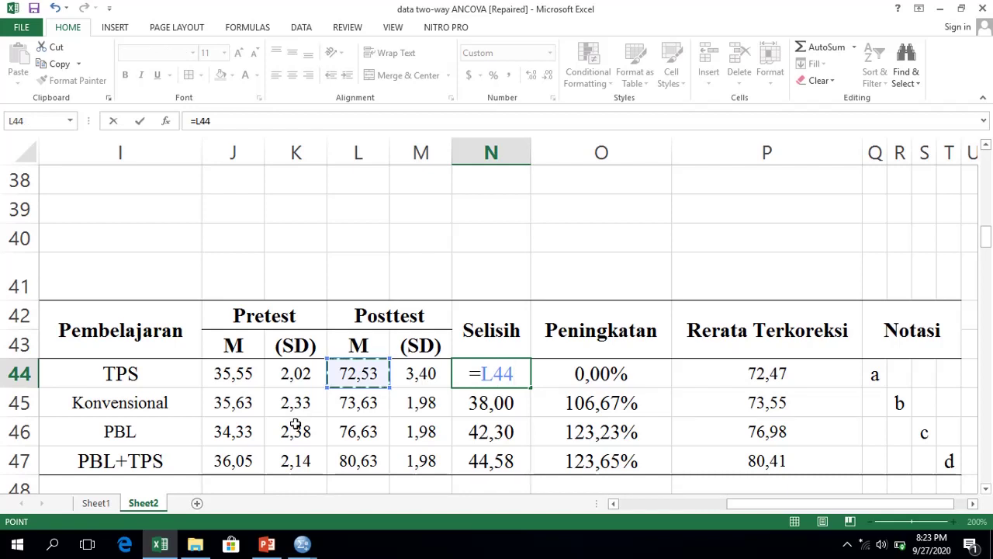
pyautogui.write('-')
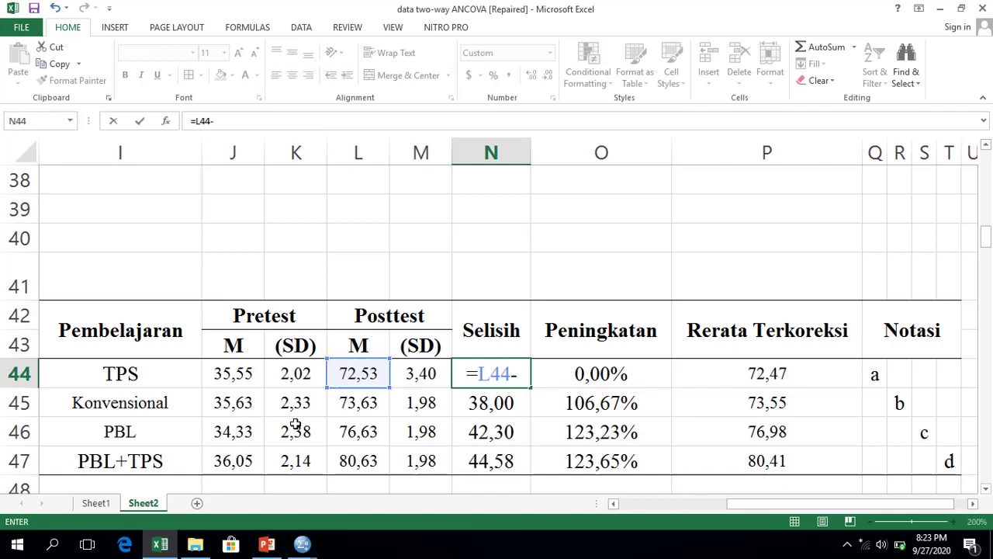
pyautogui.click(243, 375)
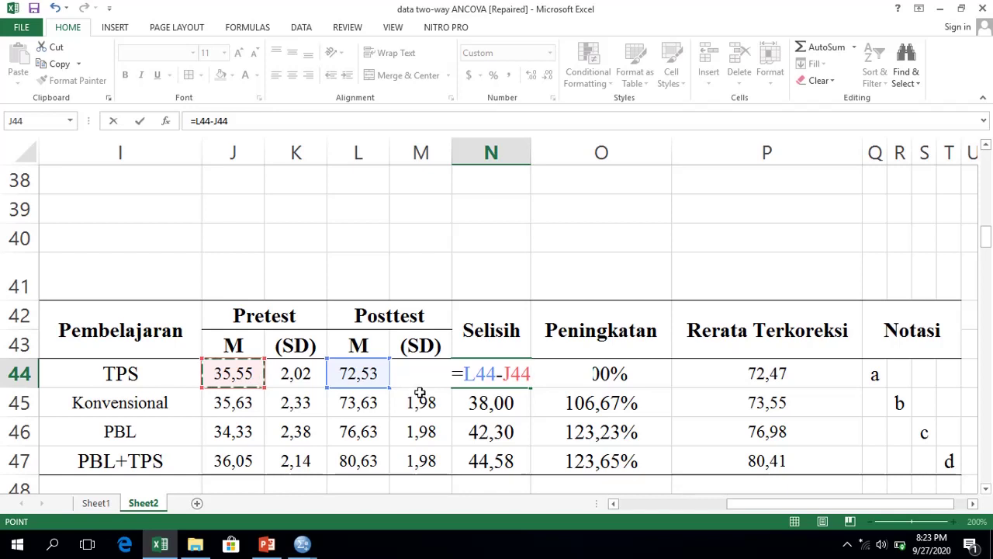
pyautogui.press('Return')
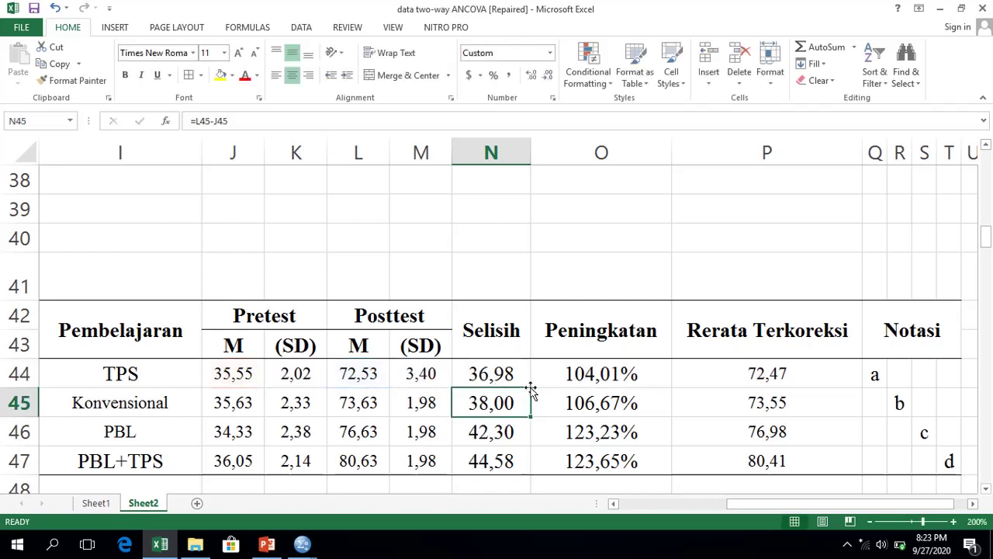
pyautogui.click(511, 378)
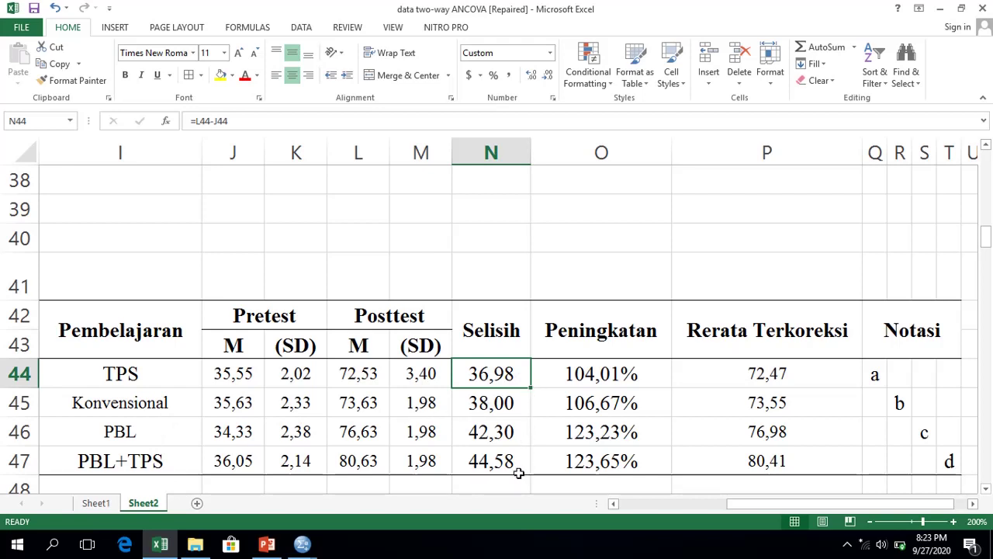
# - Clear the TPS Peningkatan cell O44 and re-enter it as Selisih divided by the pretest mean with =N44/J44
pyautogui.click(606, 374)
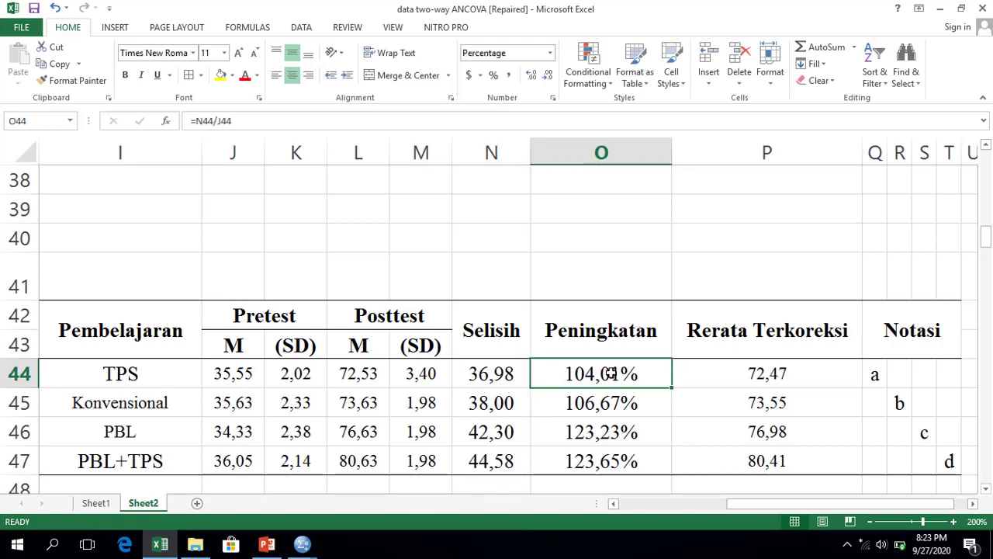
pyautogui.press('Delete')
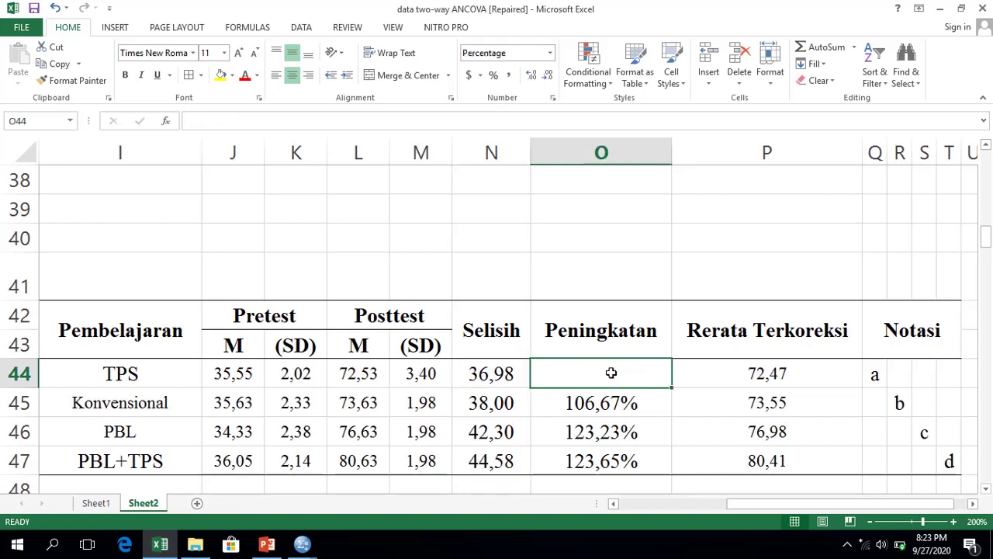
pyautogui.write('=')
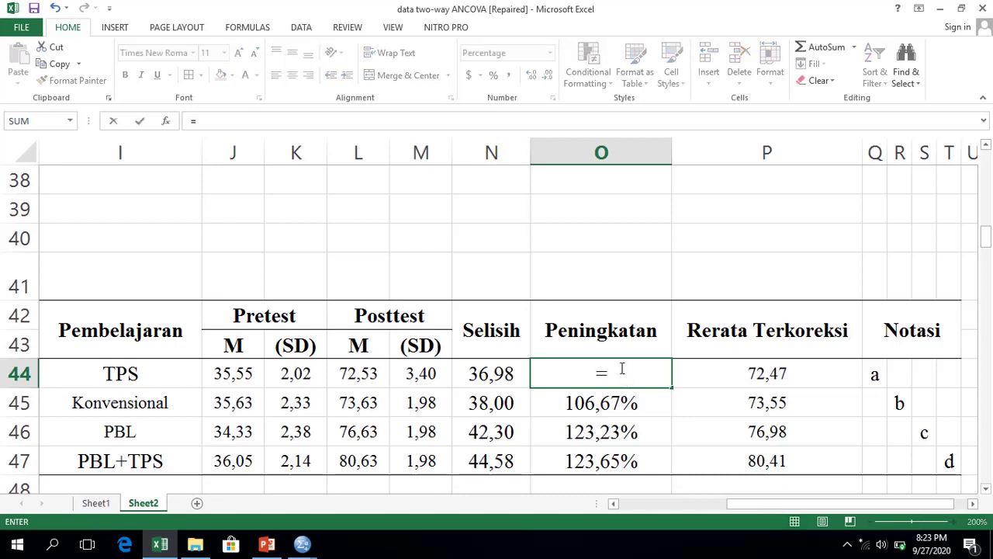
pyautogui.click(505, 375)
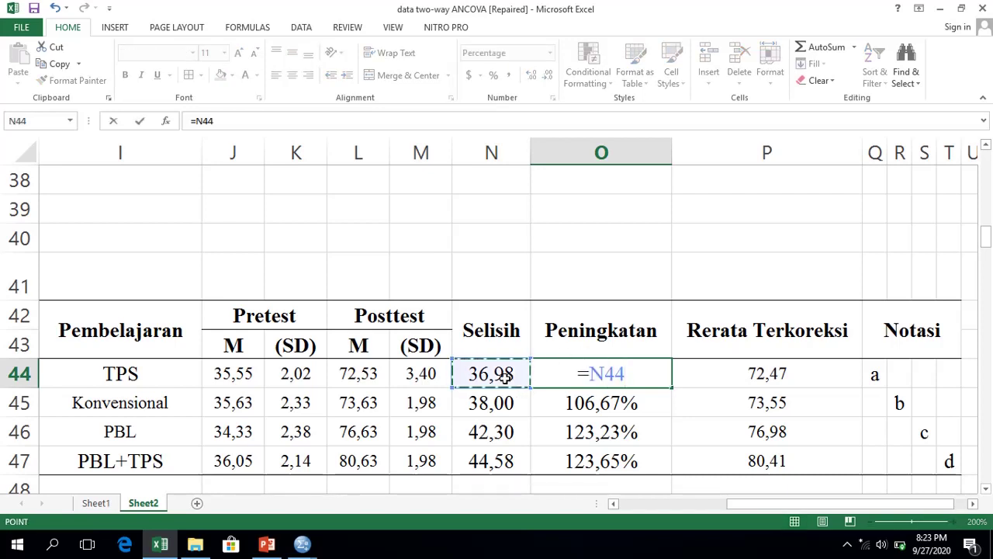
pyautogui.write('/')
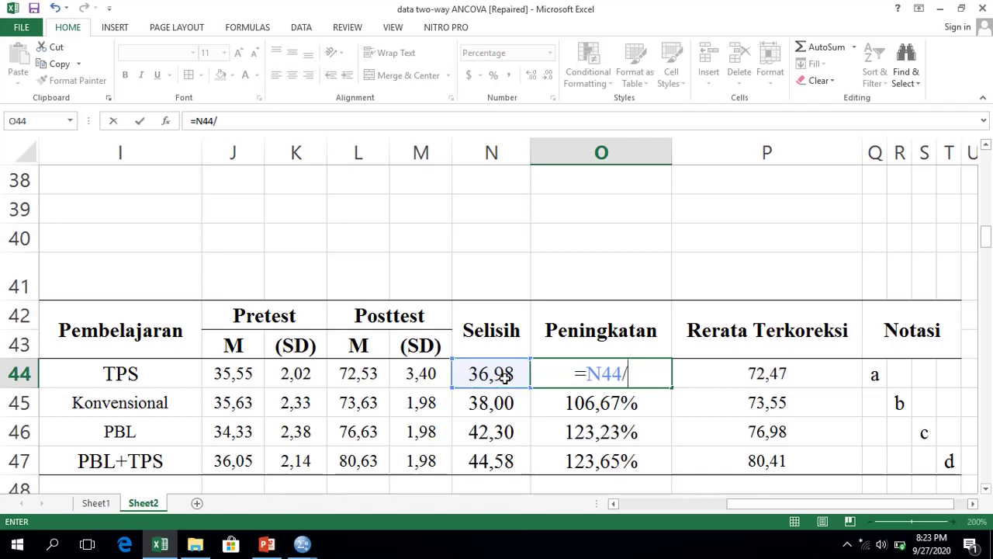
pyautogui.click(245, 373)
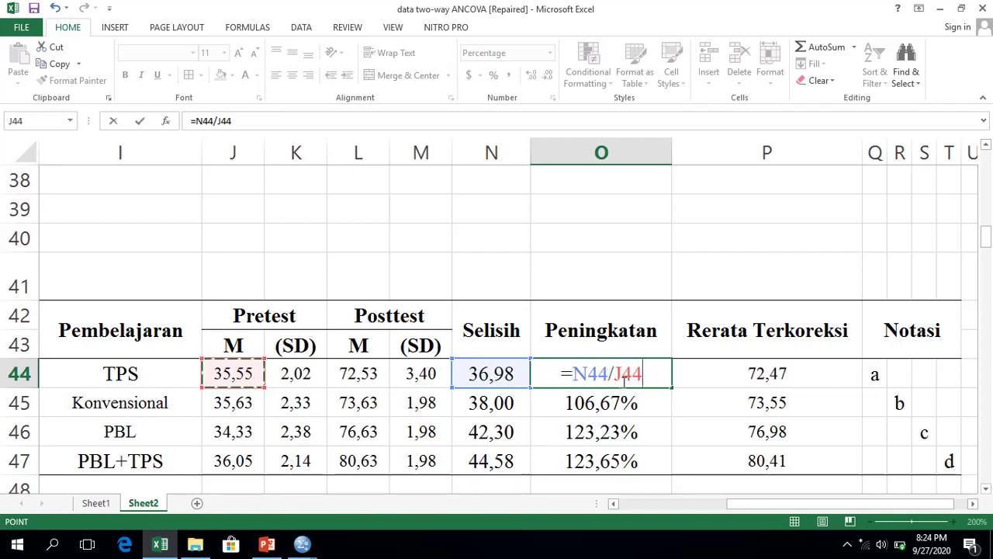
pyautogui.press('Return')
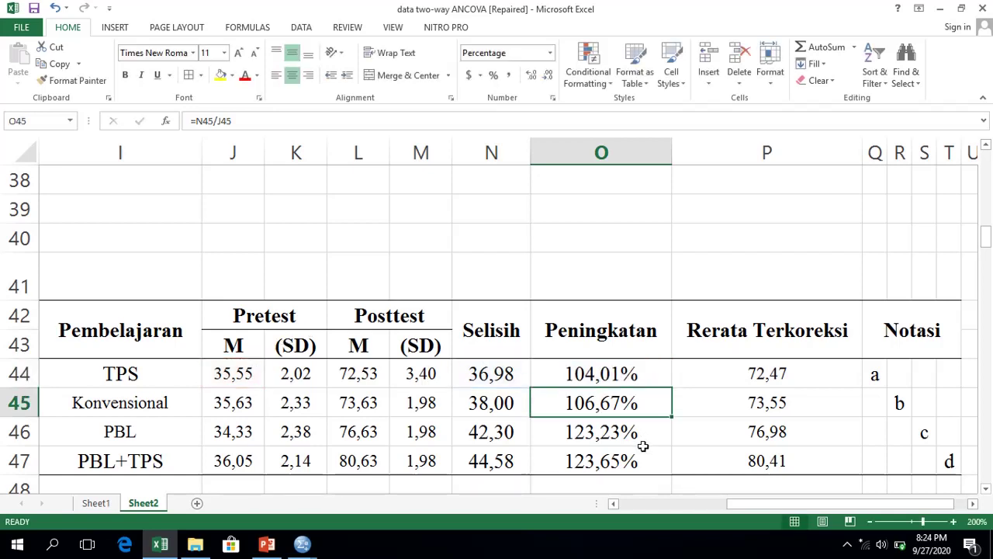
pyautogui.click(644, 371)
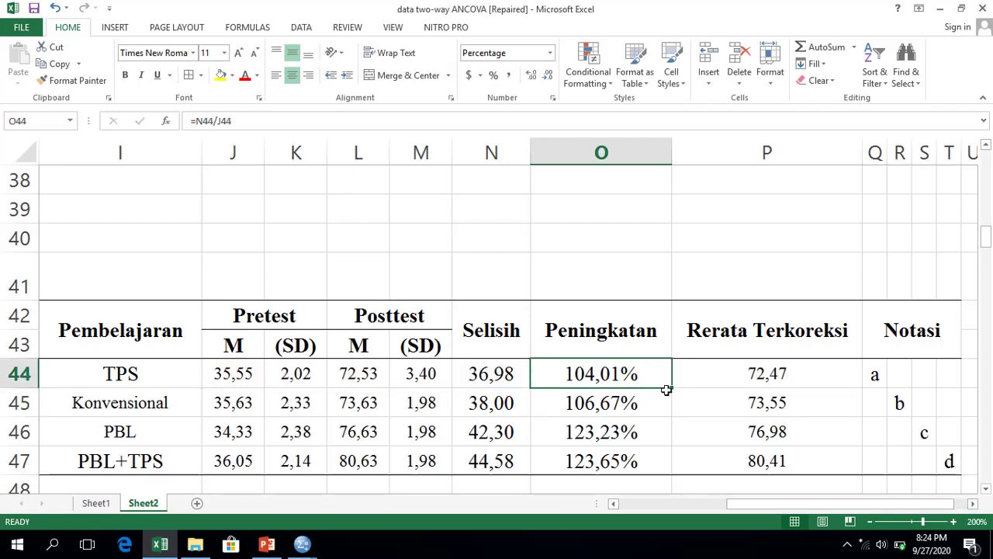
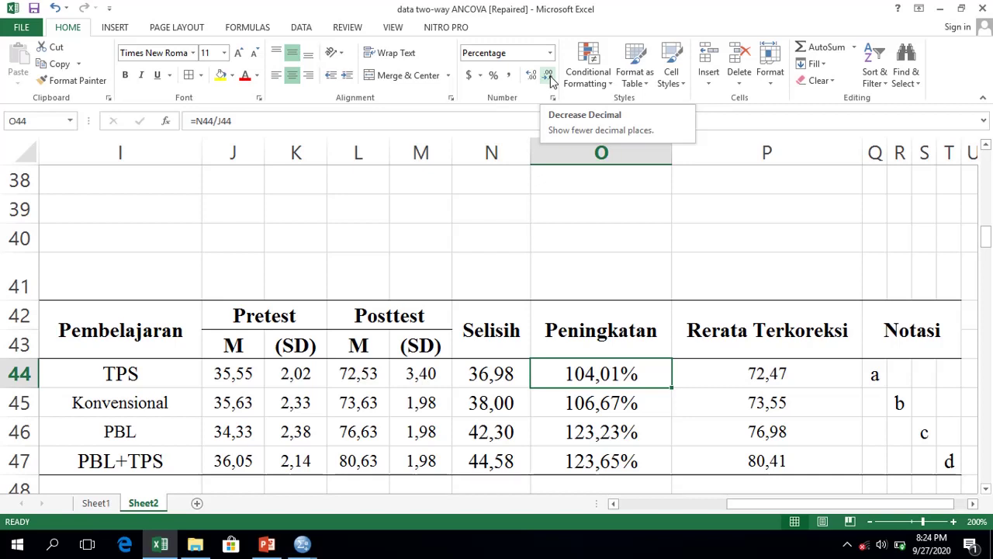
# - Review the Rerata Terkoreksi column alongside the learning model rows in I44:P47
pyautogui.click(818, 370)
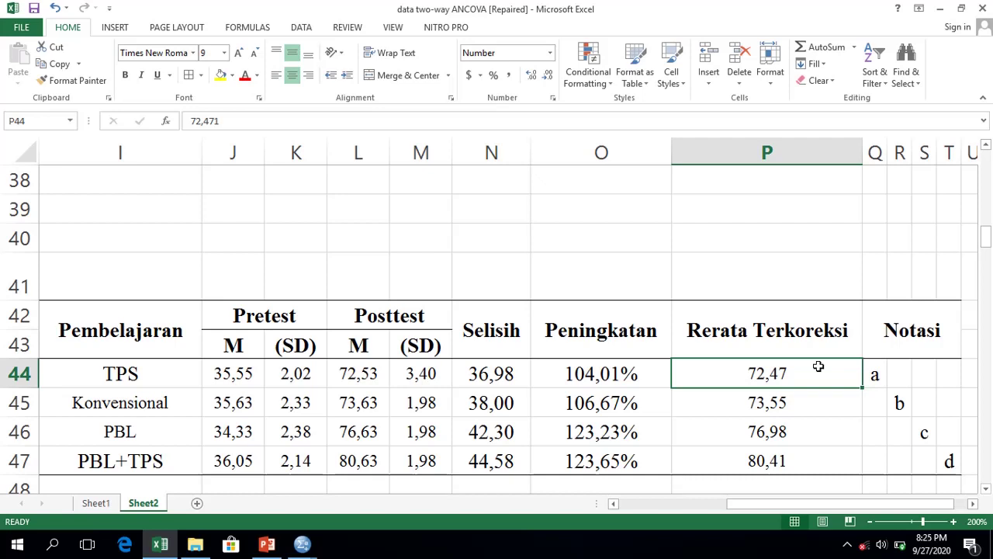
pyautogui.click(776, 322)
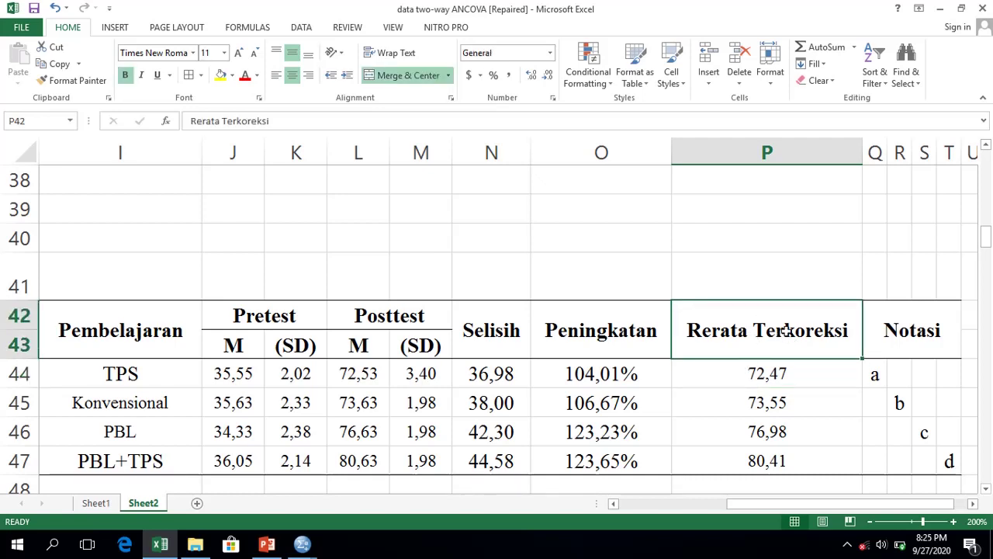
pyautogui.moveTo(177, 385); pyautogui.dragTo(773, 466)
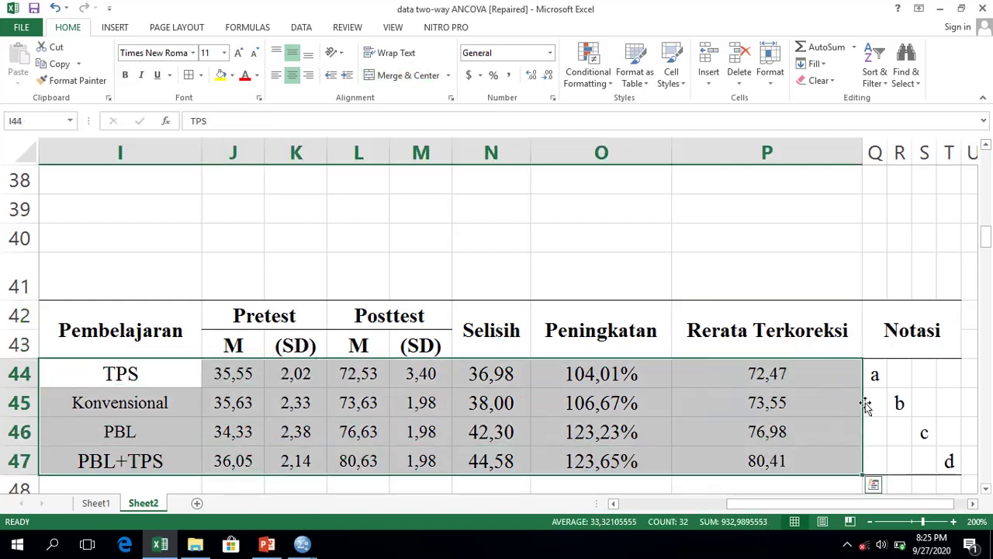
# - Clear the Notasi letters of all four learning models in Q44:T47
pyautogui.moveTo(878, 381); pyautogui.dragTo(949, 461)
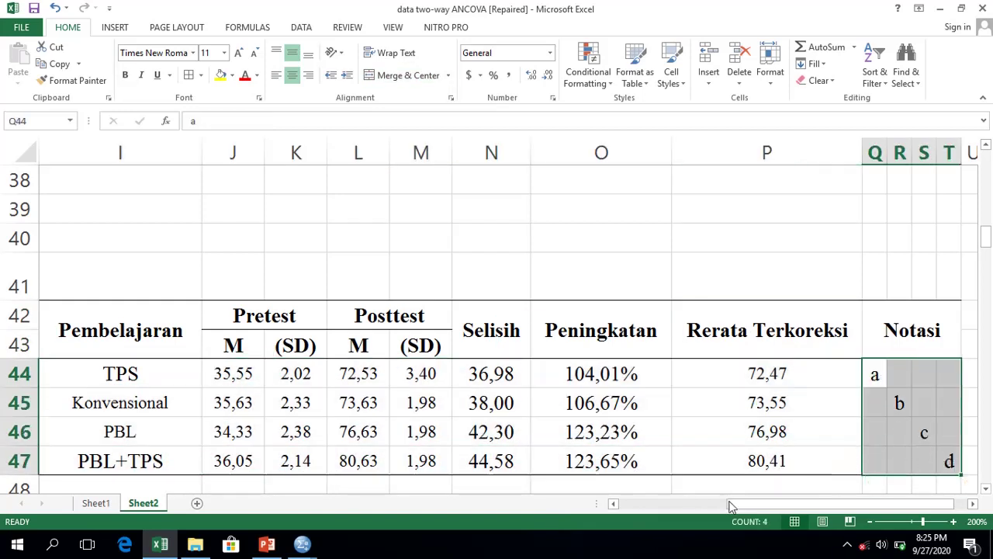
pyautogui.moveTo(877, 373); pyautogui.dragTo(949, 461)
pyautogui.click(860, 399)
pyautogui.press('Delete')
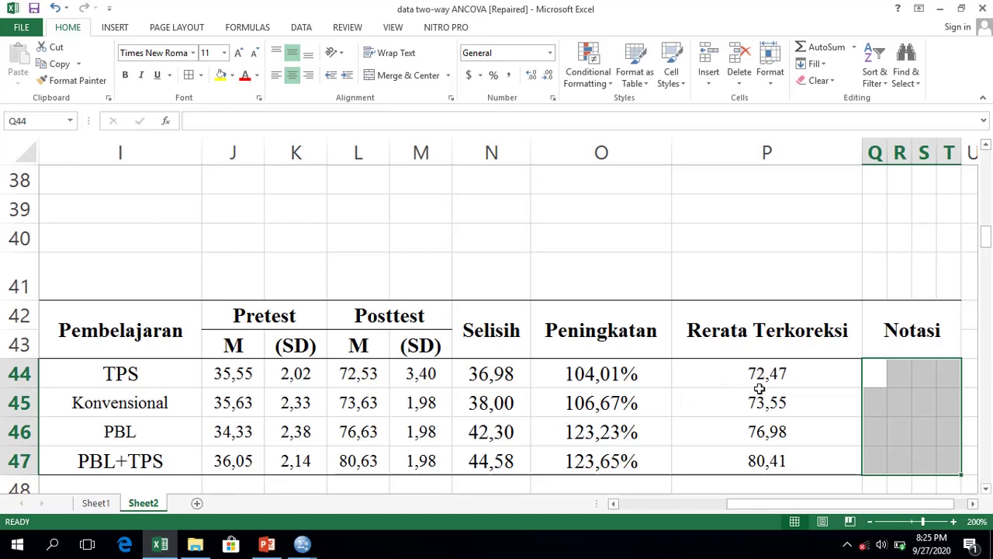
# - Review the corrected means in P44:P47 from TPS to PBL+TPS and enter a as the TPS notation in Q44
pyautogui.moveTo(806, 373); pyautogui.dragTo(806, 463)
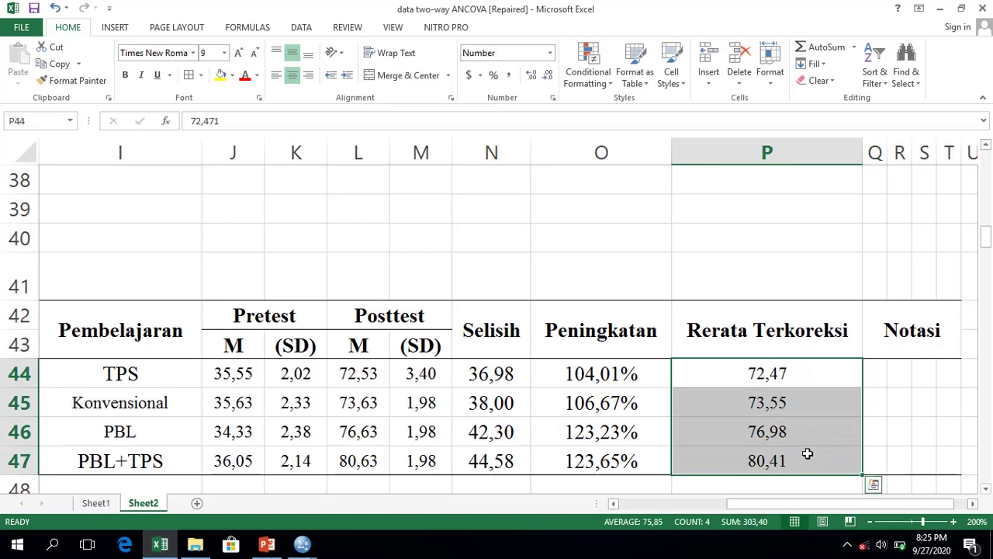
pyautogui.click(784, 373)
pyautogui.click(790, 457)
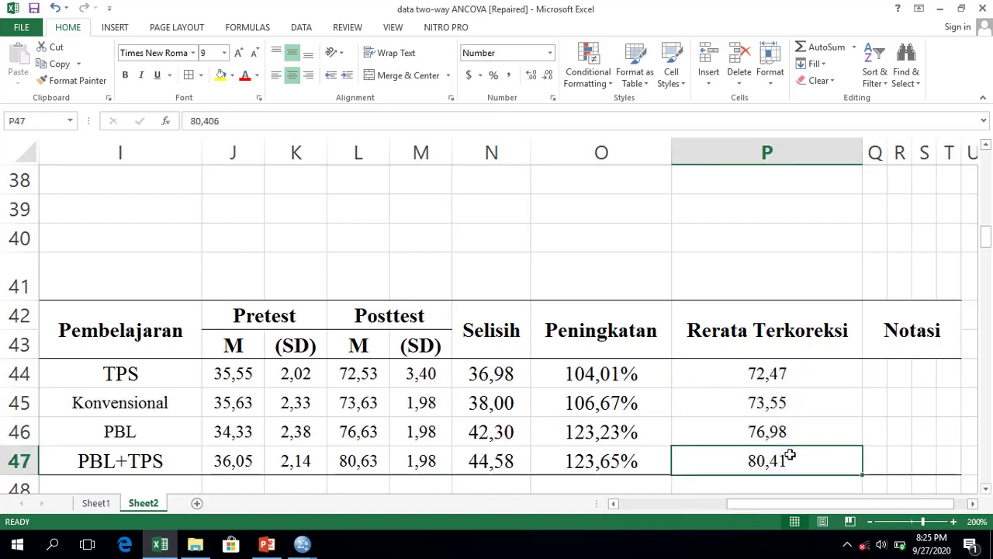
pyautogui.click(875, 372)
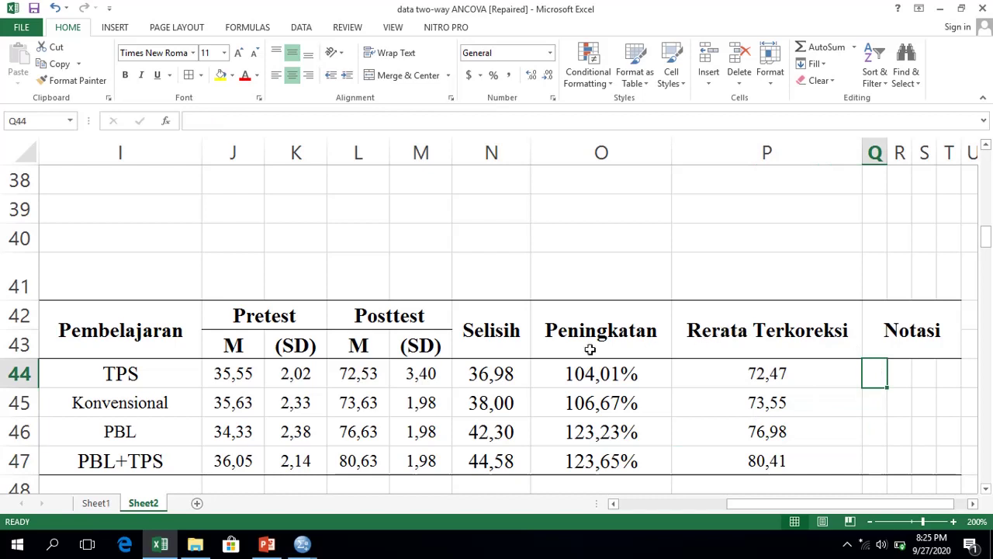
pyautogui.write('a')
pyautogui.click(867, 428)
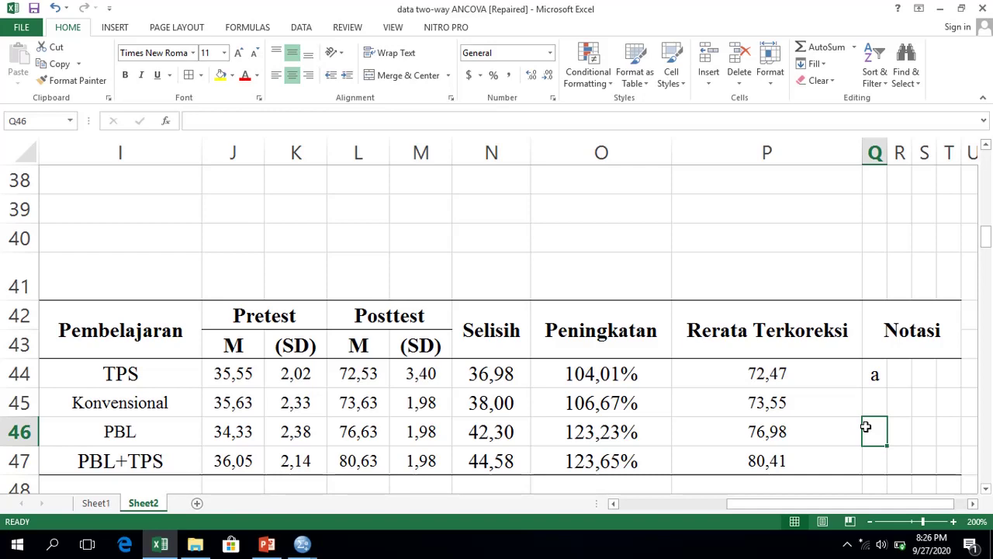
# - Switch to the SPSS output and show the Pairwise Comparisons table for Model pembelajaran
pyautogui.click(303, 544)
pyautogui.click(345, 520)
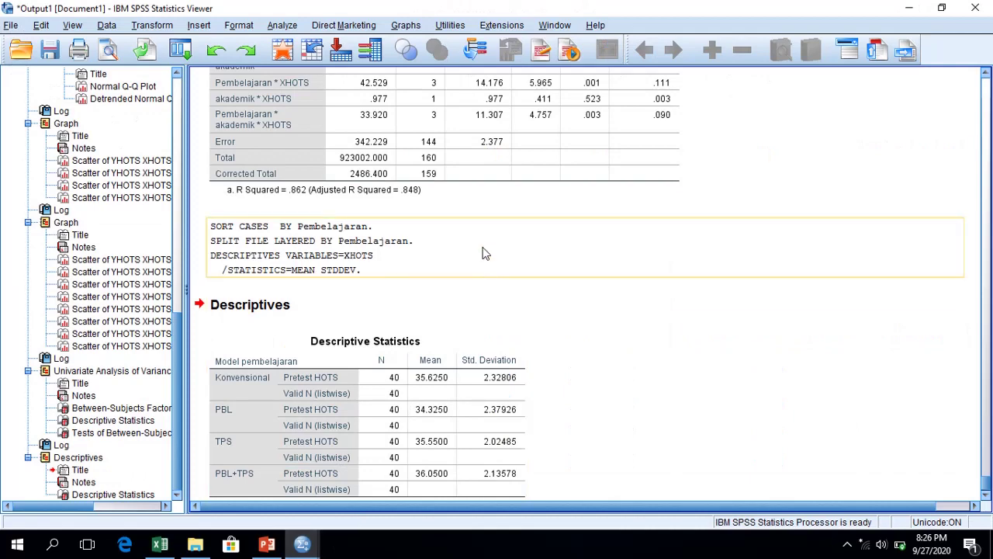
pyautogui.scroll(12, 166, 243)
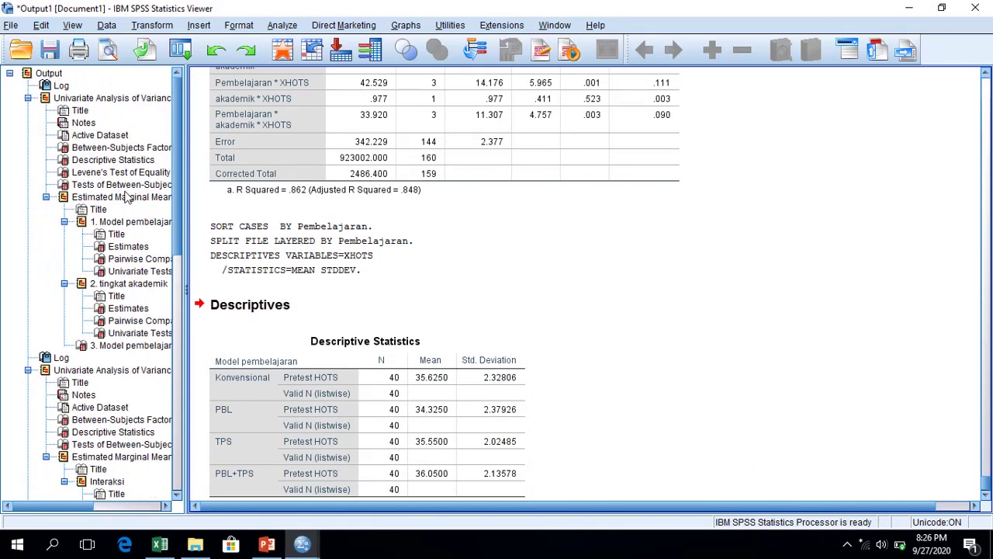
pyautogui.click(160, 261)
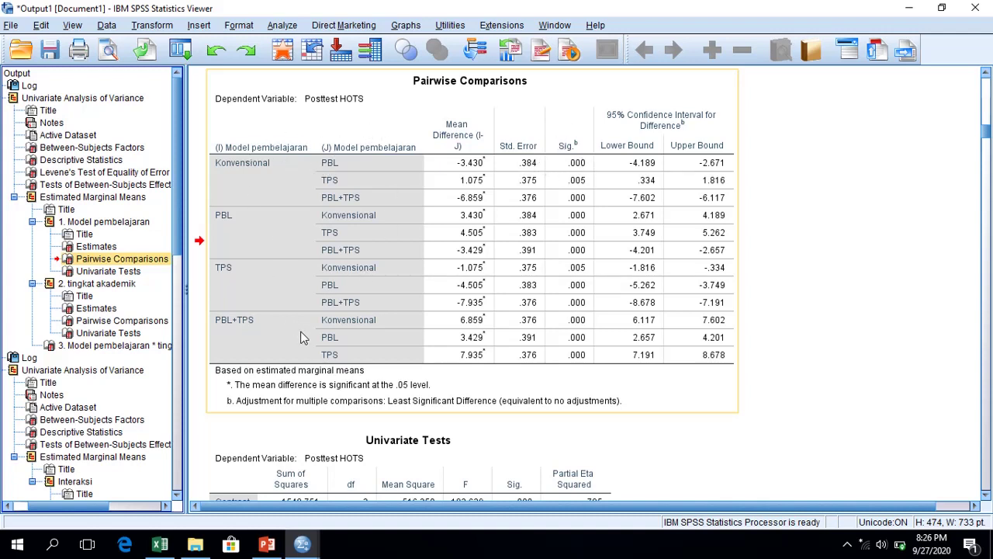
# - Restore the SPSS output window to a smaller size and move it to the upper-left area of the desktop
pyautogui.click(941, 7)
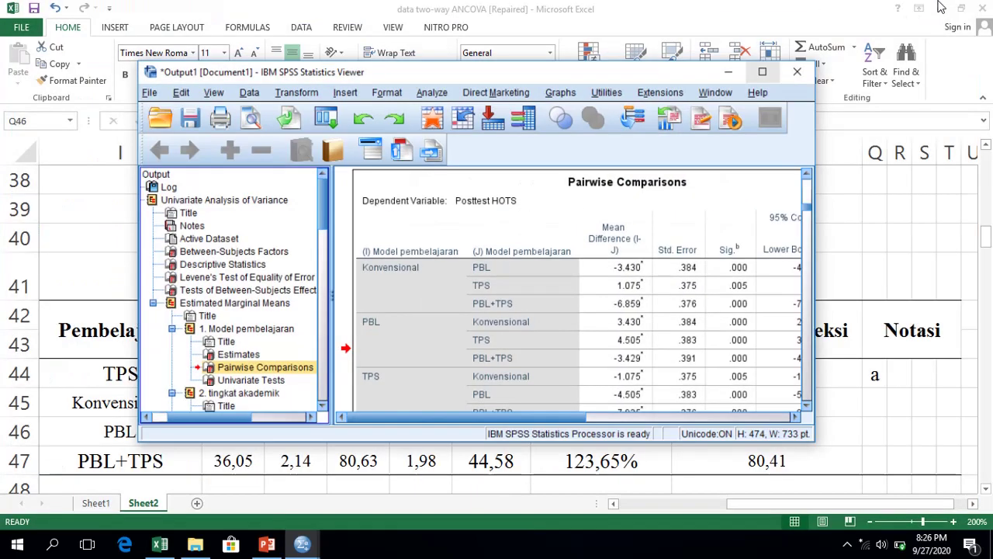
pyautogui.click(614, 111)
pyautogui.click(390, 86)
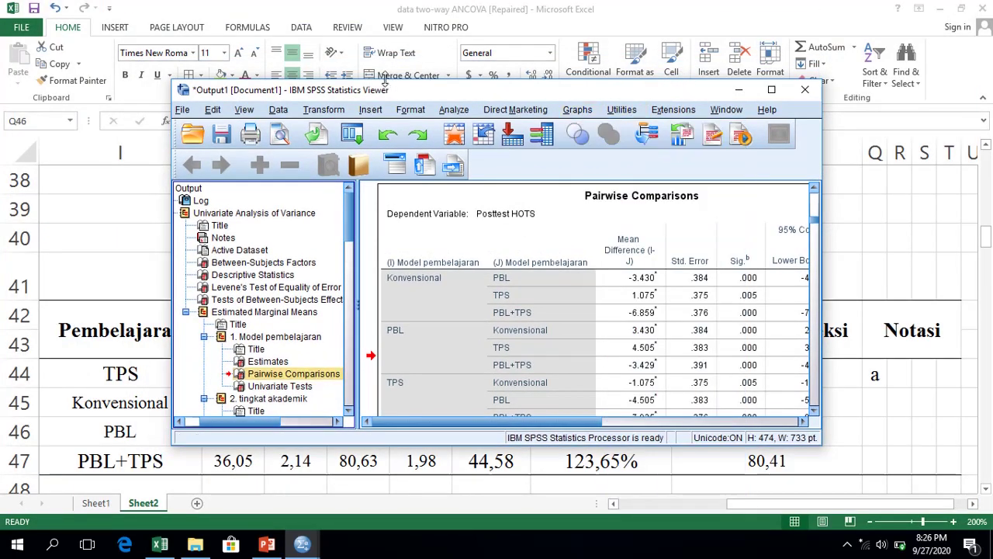
pyautogui.moveTo(452, 96); pyautogui.dragTo(298, 19)
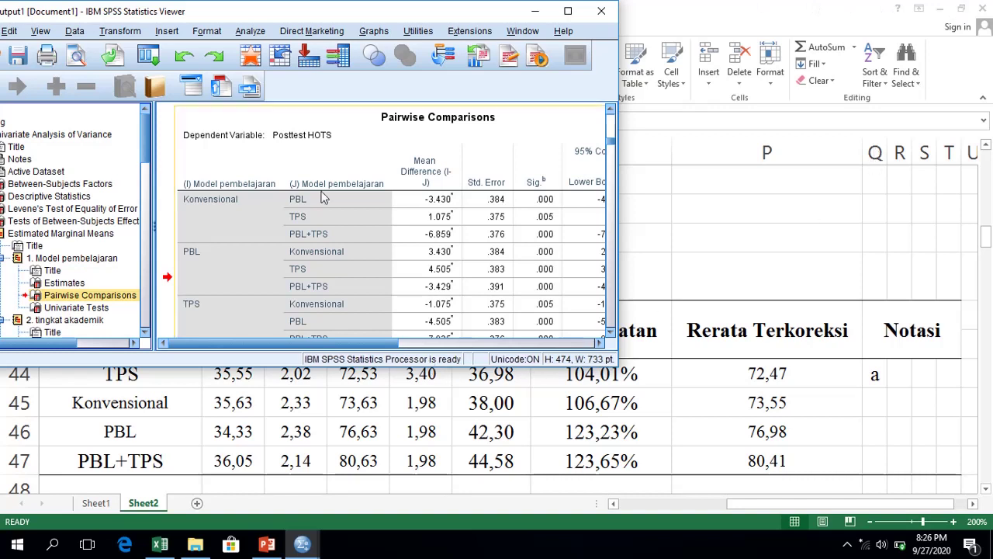
# - Return to Excel and hide columns J through P so that Notasi sits beside Pembelajaran
pyautogui.hotkey('alt', 'Tab')
pyautogui.click(155, 378)
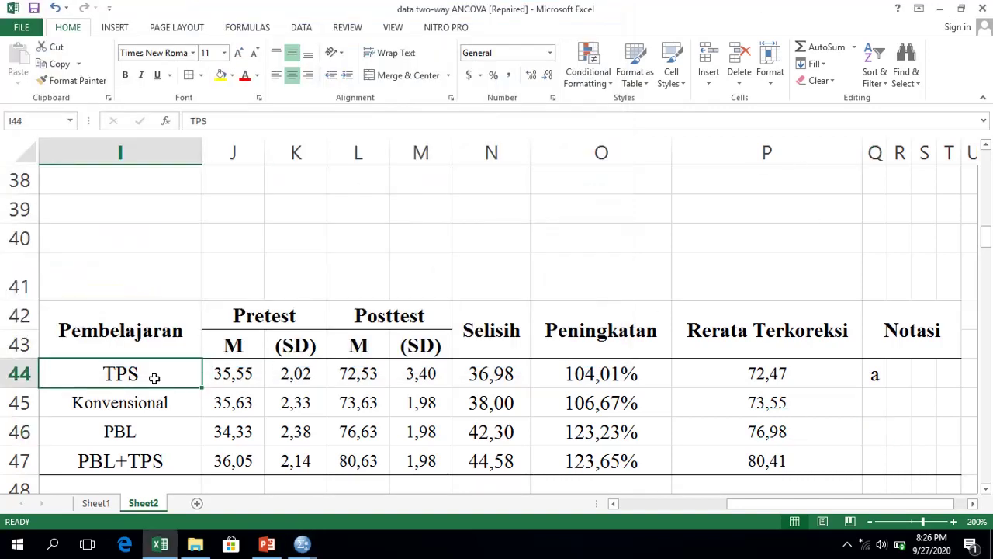
pyautogui.click(186, 407)
pyautogui.moveTo(247, 152); pyautogui.dragTo(771, 144)
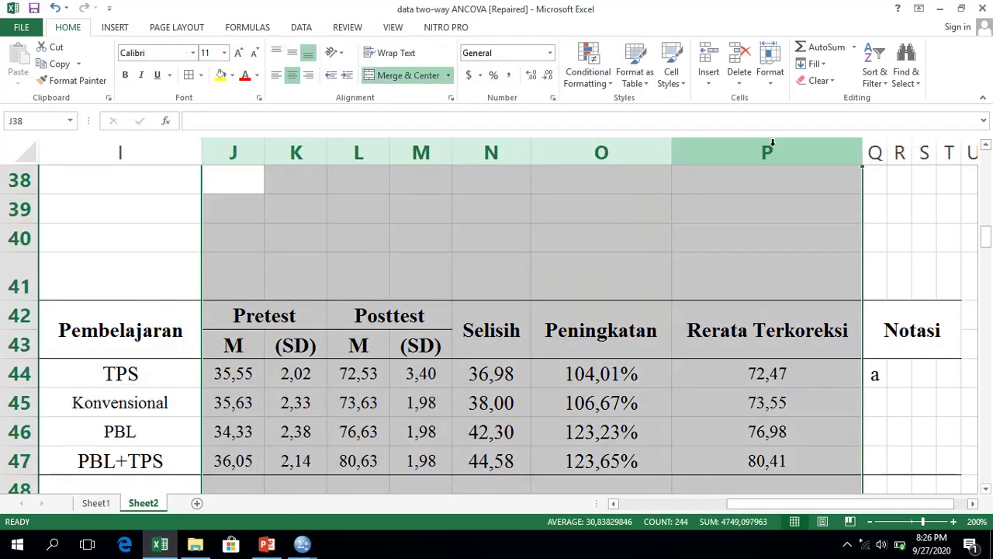
pyautogui.rightClick(772, 144)
pyautogui.click(831, 338)
# - Restore the Excel window to a smaller size and arrange it side by side with the SPSS Pairwise Comparisons output
pyautogui.click(961, 9)
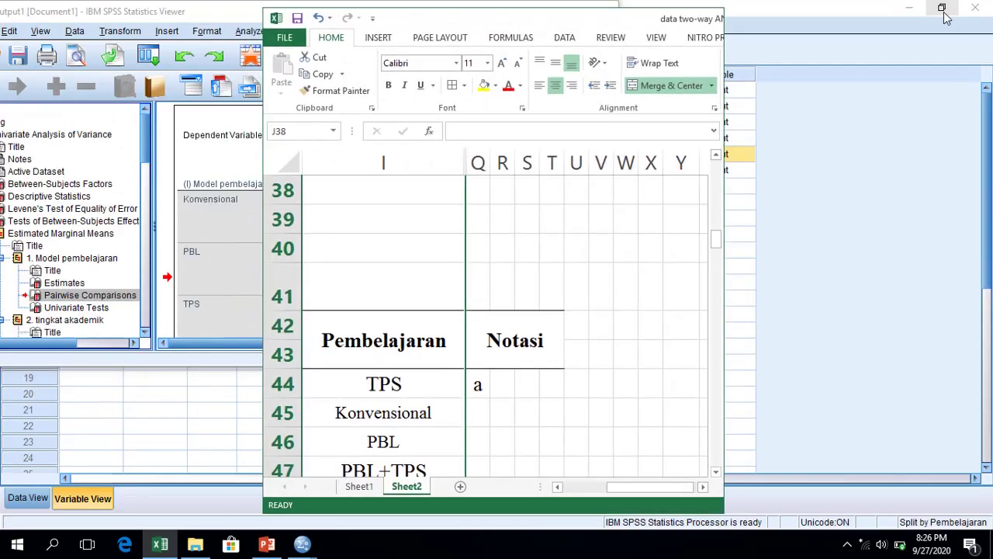
pyautogui.moveTo(415, 23); pyautogui.dragTo(716, 22)
pyautogui.moveTo(429, 10); pyautogui.dragTo(389, 95)
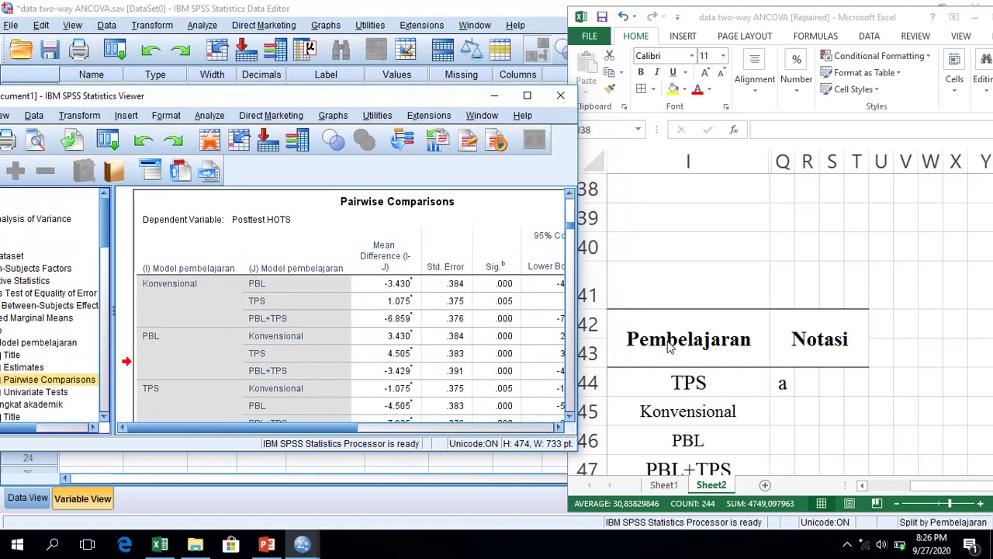
# - Compare TPS with Konvensional in the Pairwise Comparisons table and enter b as the Konvensional notation in R45
pyautogui.click(689, 379)
pyautogui.click(702, 382)
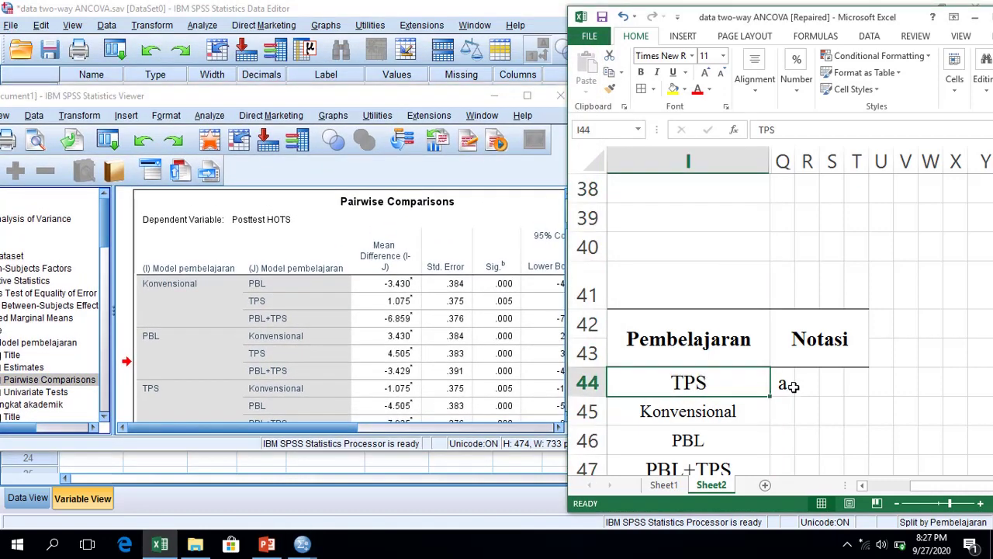
pyautogui.click(785, 382)
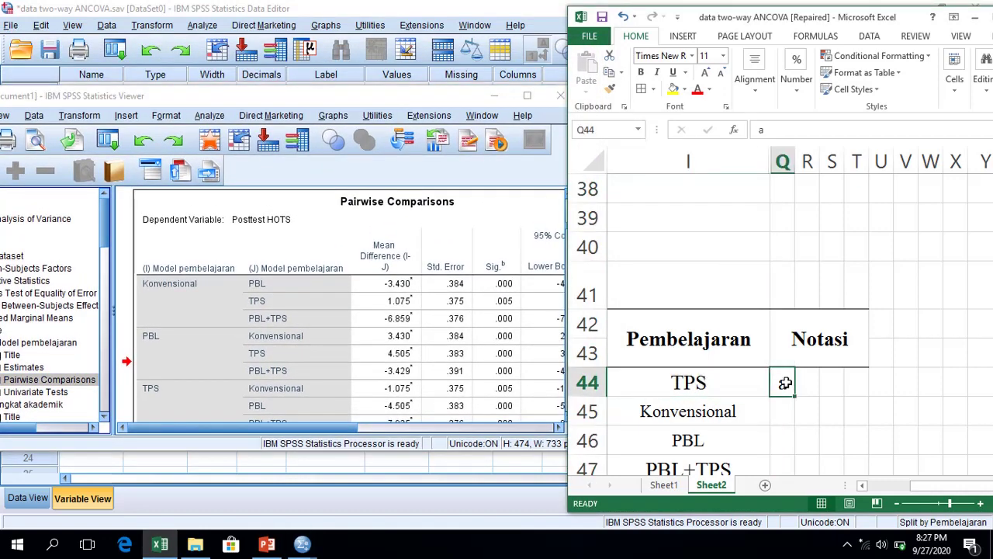
pyautogui.click(726, 412)
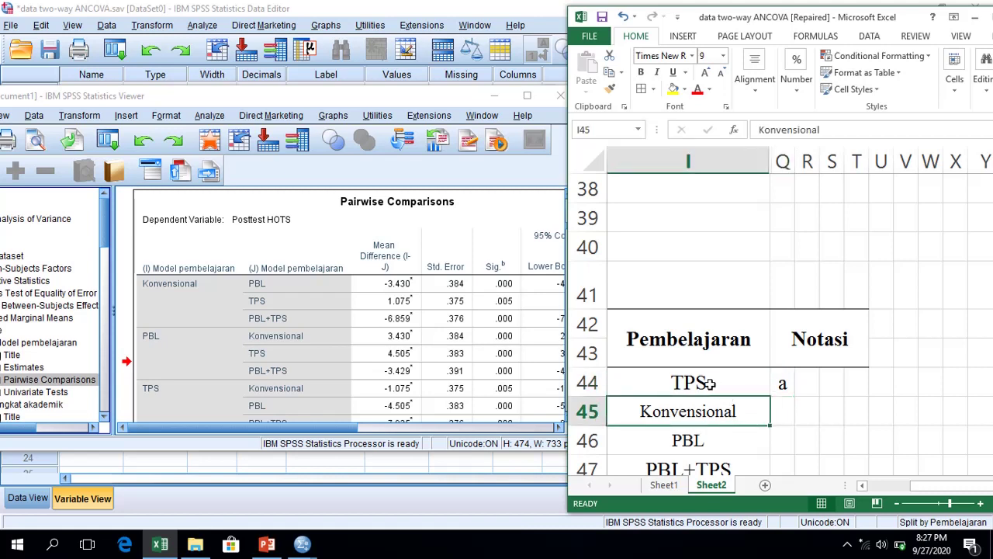
pyautogui.click(690, 381)
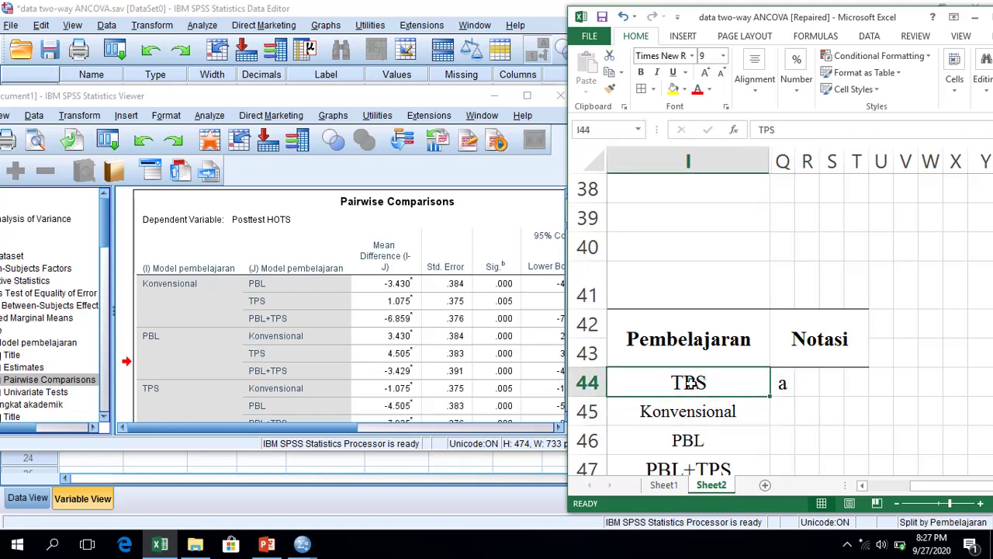
pyautogui.click(727, 409)
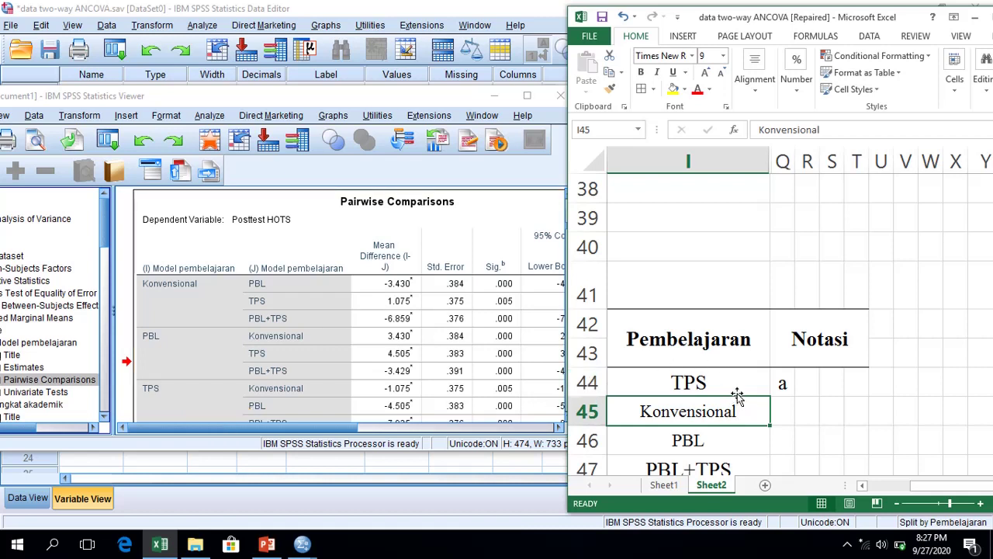
pyautogui.click(806, 410)
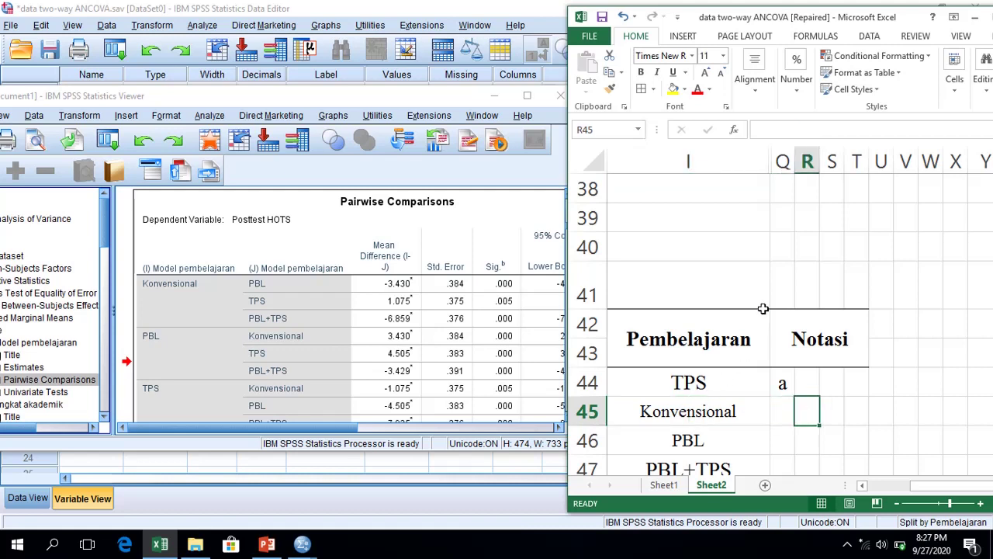
pyautogui.write('b')
pyautogui.press('Return')
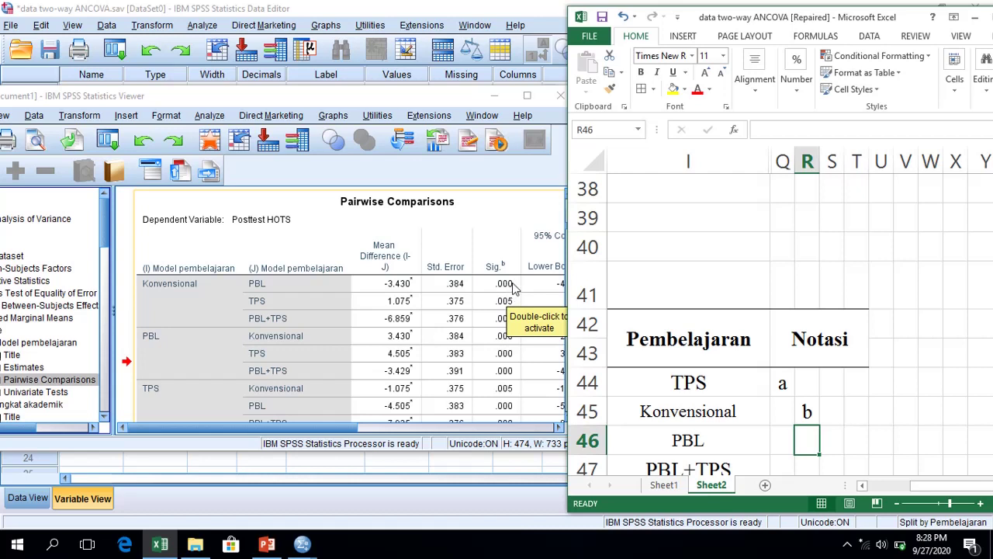
# - Enter c as the PBL notation in S46
pyautogui.click(840, 441)
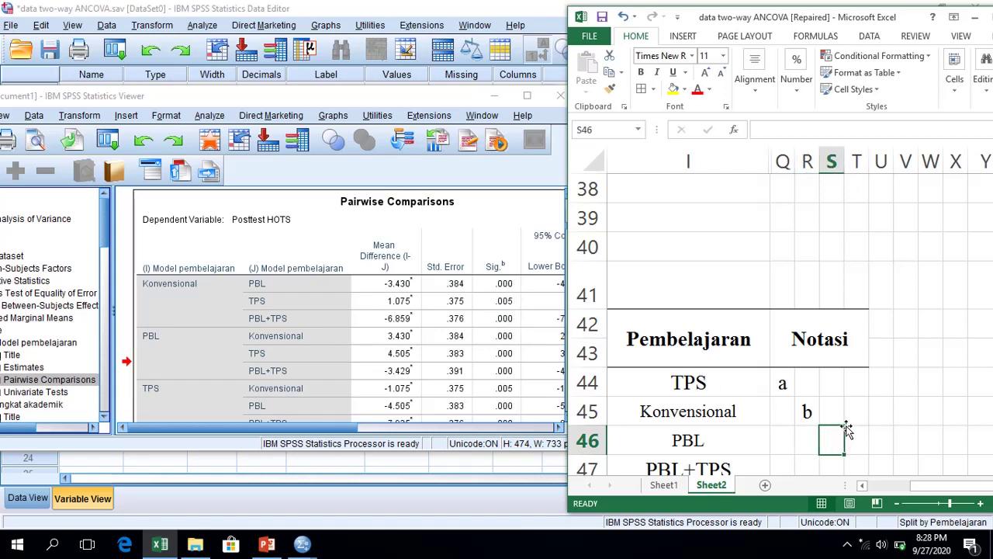
pyautogui.write('c')
pyautogui.click(856, 416)
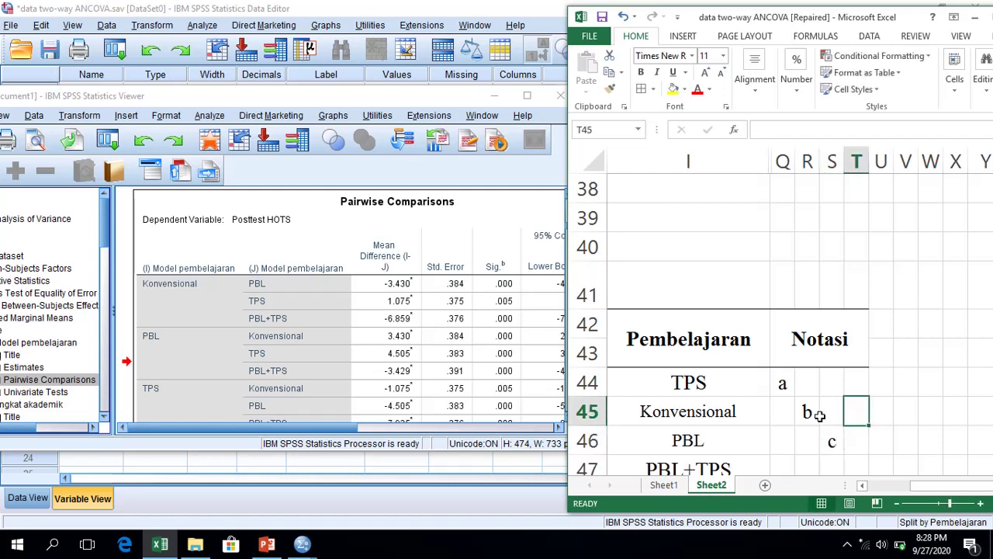
# - Compare PBL with PBL+TPS in the Pairwise Comparisons table and enter d as the PBL+TPS notation in T47
pyautogui.scroll(-2, 813, 410)
pyautogui.click(699, 246)
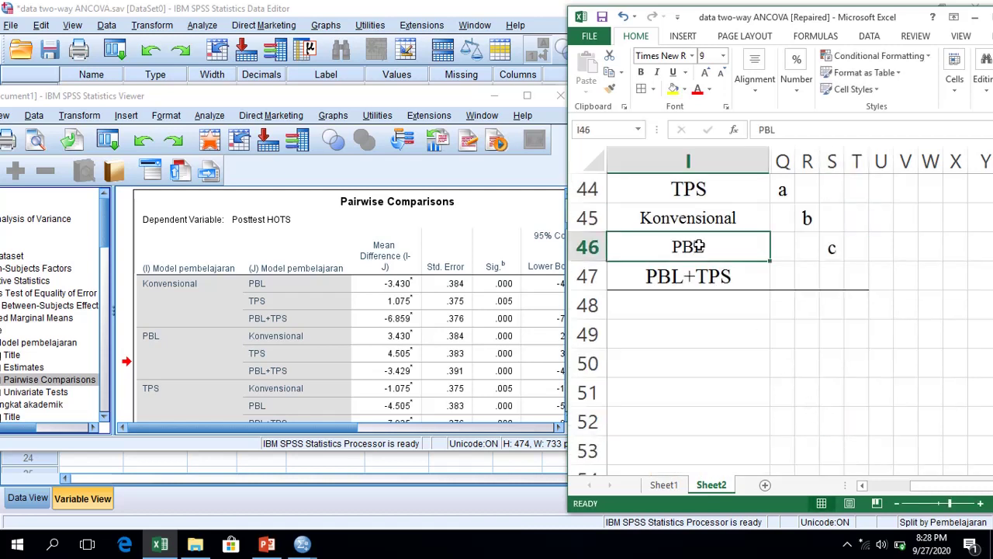
pyautogui.click(709, 273)
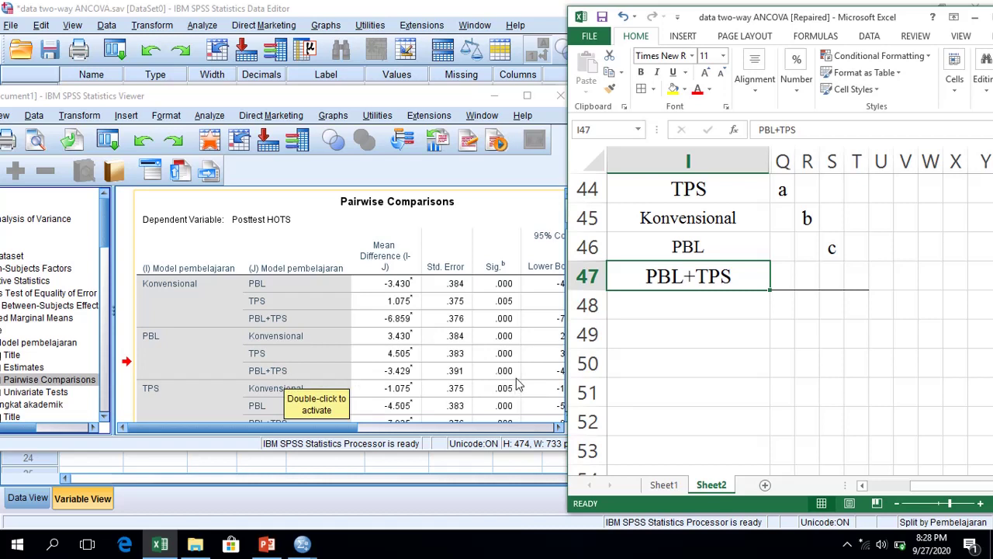
pyautogui.click(856, 275)
pyautogui.write('d')
pyautogui.click(721, 394)
pyautogui.click(759, 329)
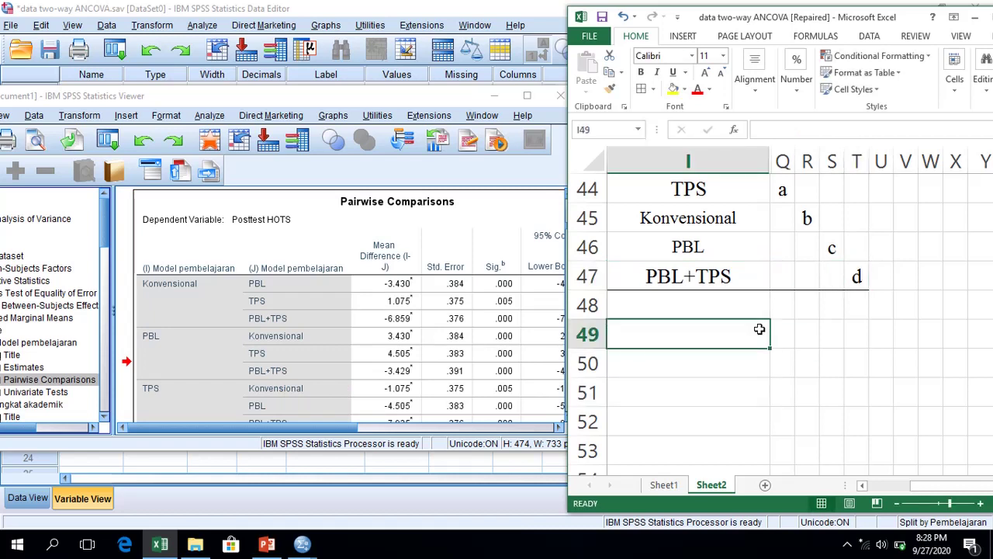
pyautogui.scroll(1, 759, 316)
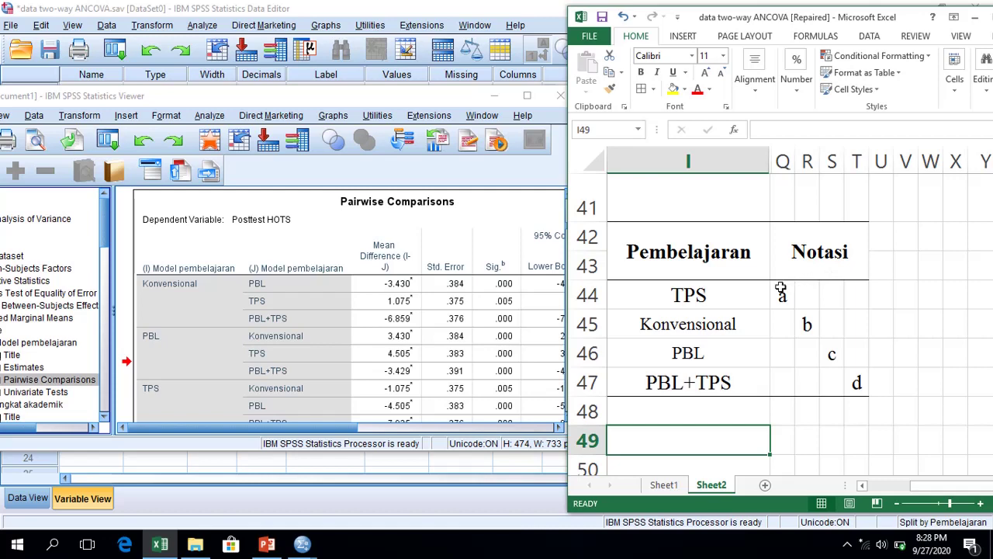
# - Maximize the Excel window and unhide columns J to P of the Pembelajaran summary table
pyautogui.moveTo(876, 17); pyautogui.dragTo(741, 17)
pyautogui.click(866, 11)
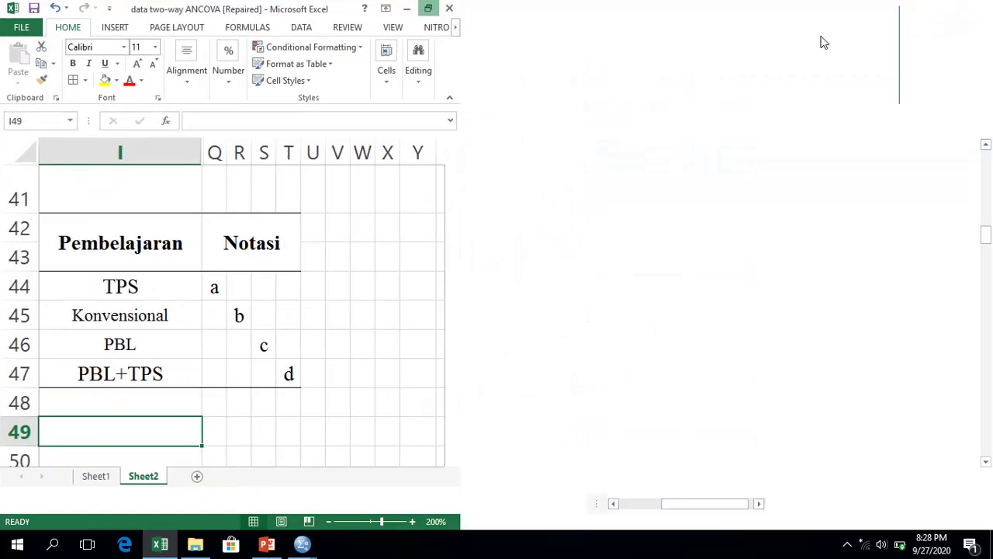
pyautogui.moveTo(166, 152); pyautogui.dragTo(264, 151)
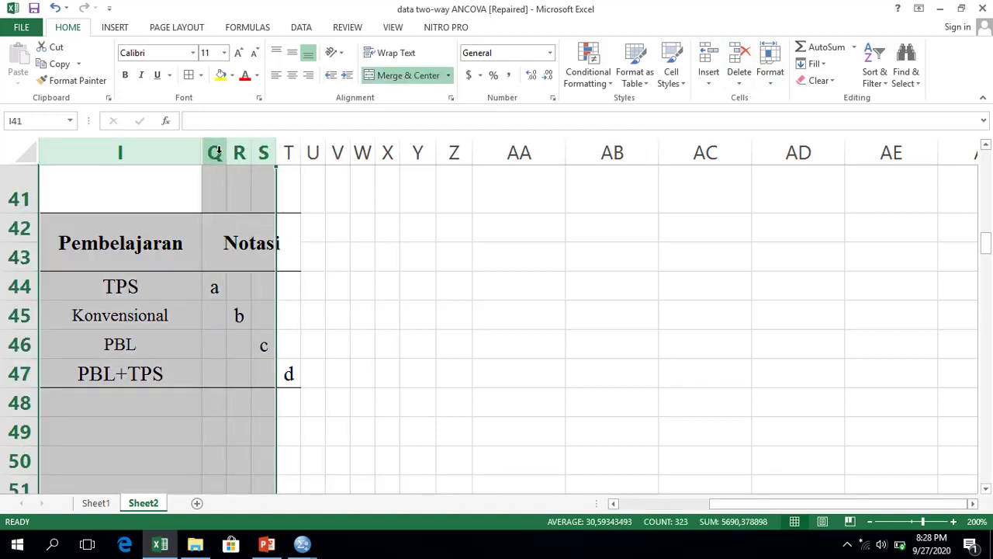
pyautogui.rightClick(218, 152)
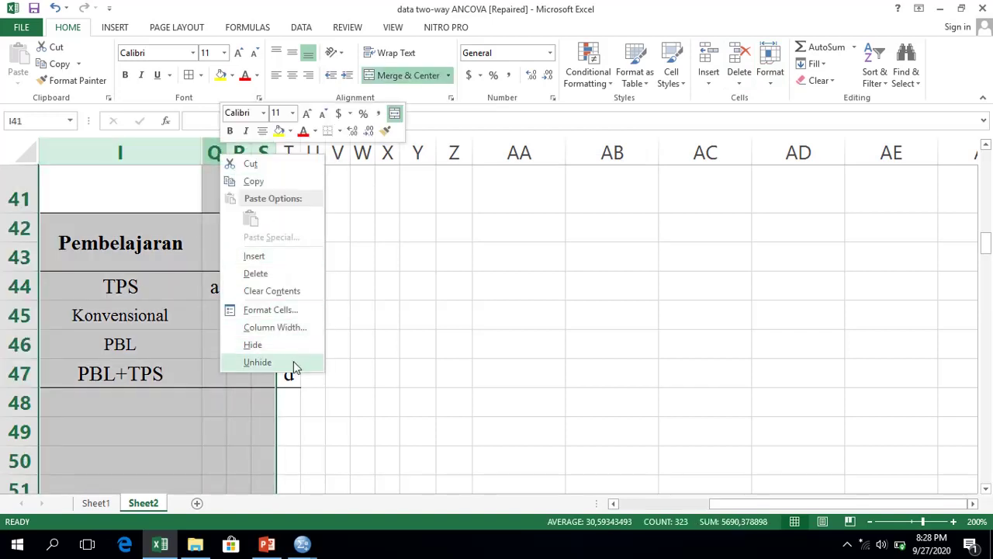
pyautogui.click(294, 361)
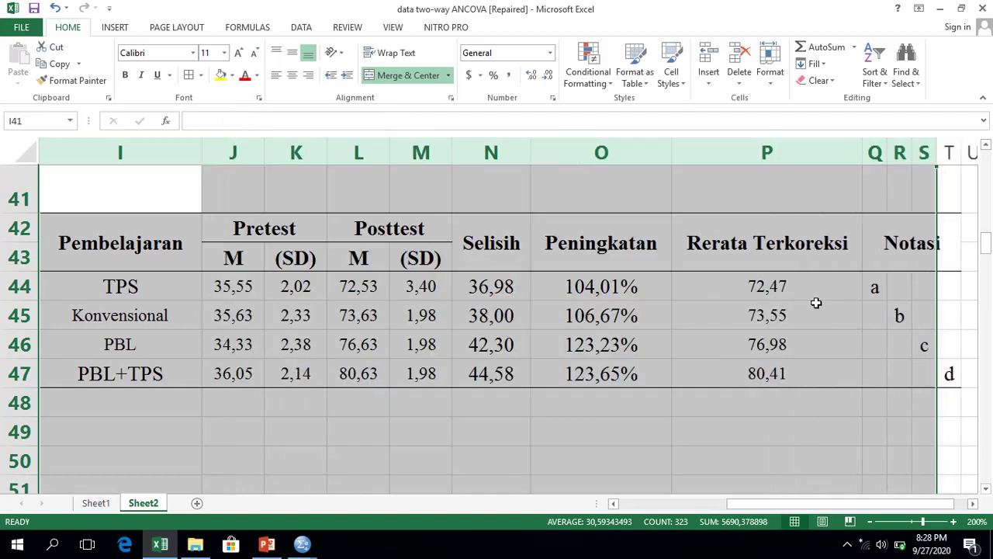
# - Examine the Notasi letters in Q44:T47 against the TPS, Konvensional, PBL and PBL+TPS rows
pyautogui.click(874, 286)
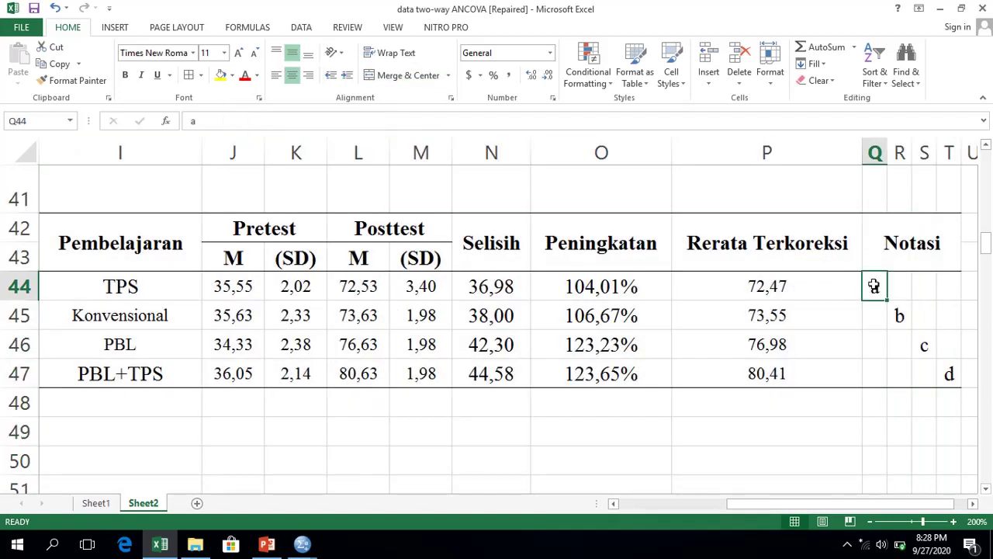
pyautogui.click(136, 288)
pyautogui.click(155, 317)
pyautogui.moveTo(874, 286); pyautogui.dragTo(950, 371)
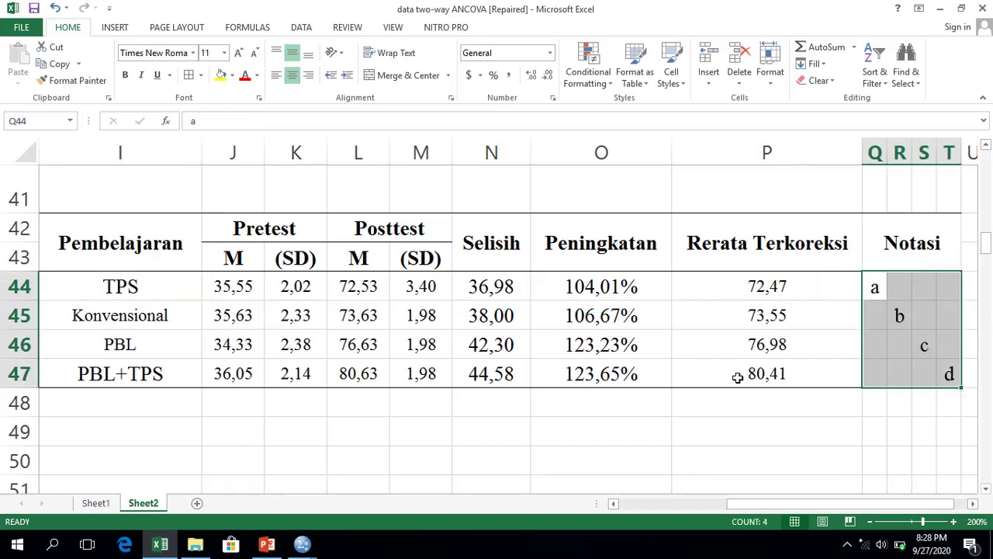
pyautogui.click(139, 314)
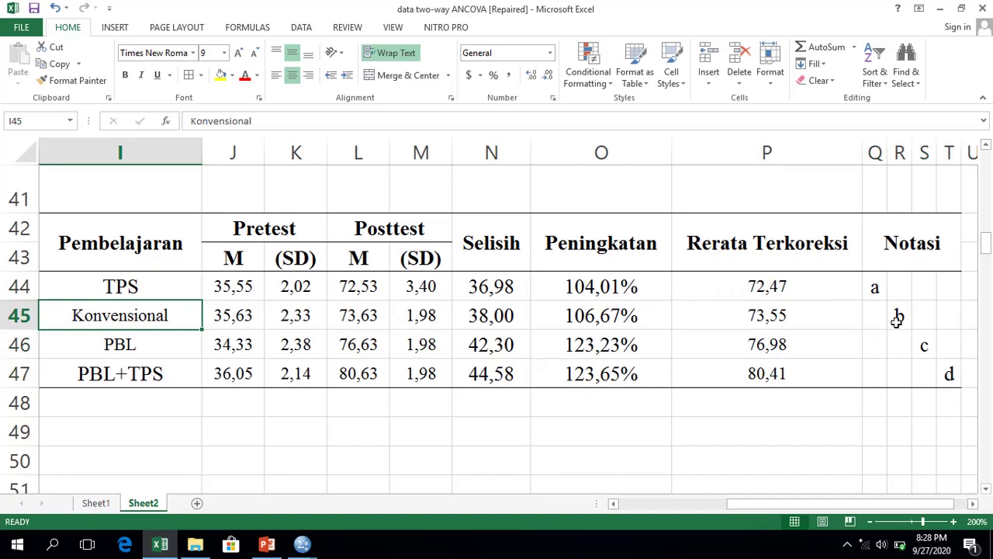
pyautogui.click(188, 344)
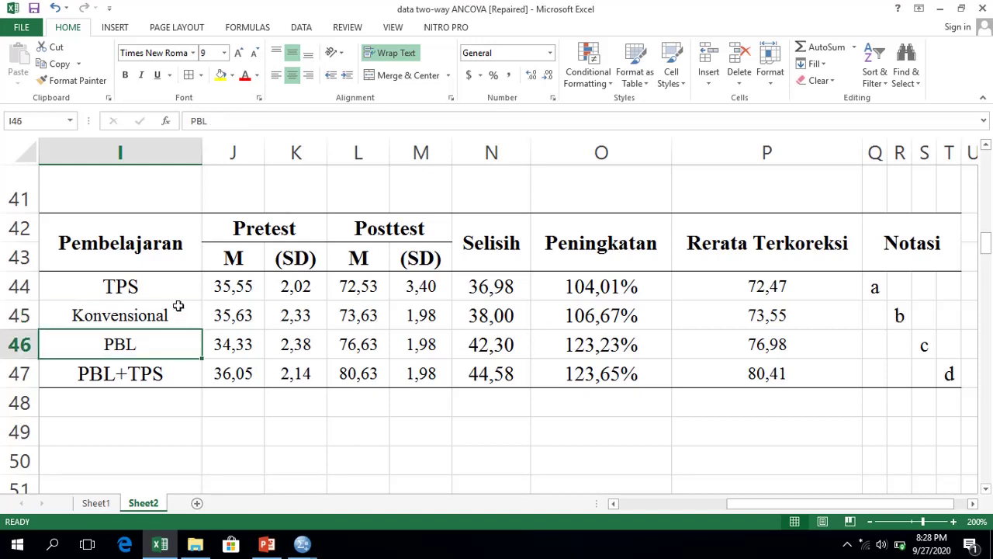
pyautogui.click(181, 315)
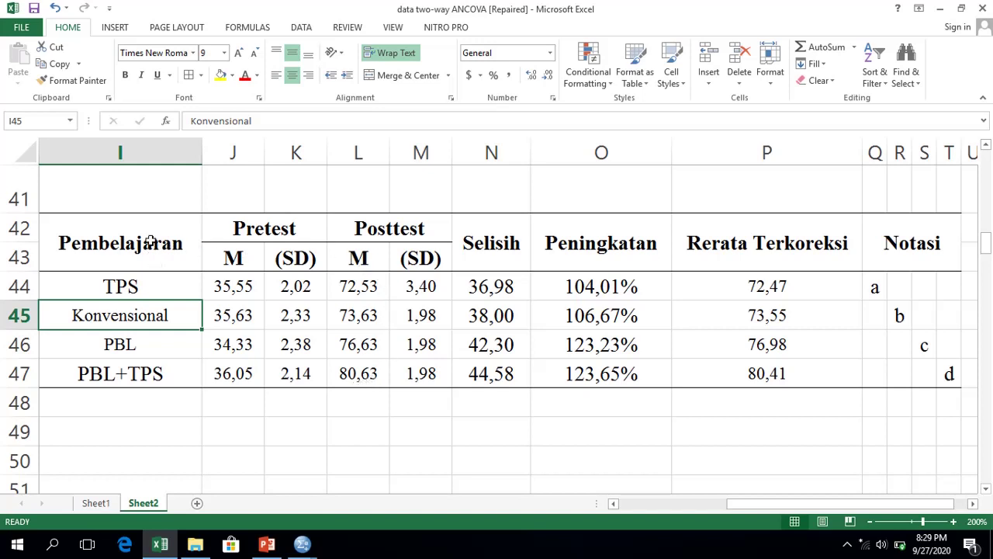
# - Review the whole Pembelajaran summary table, including its Selisih, Peningkatan, Rerata Terkoreksi and Notasi columns
pyautogui.moveTo(151, 246); pyautogui.dragTo(927, 367)
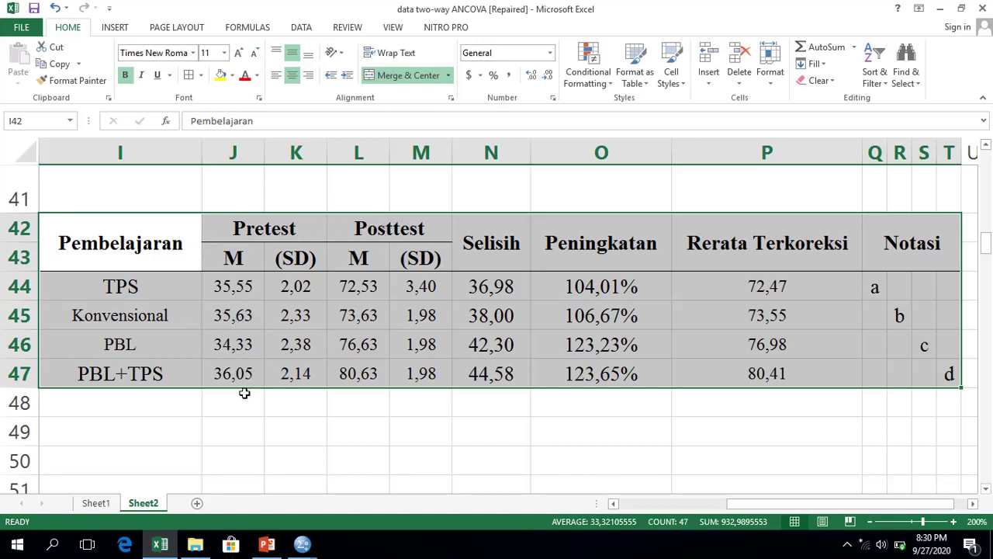
pyautogui.click(514, 263)
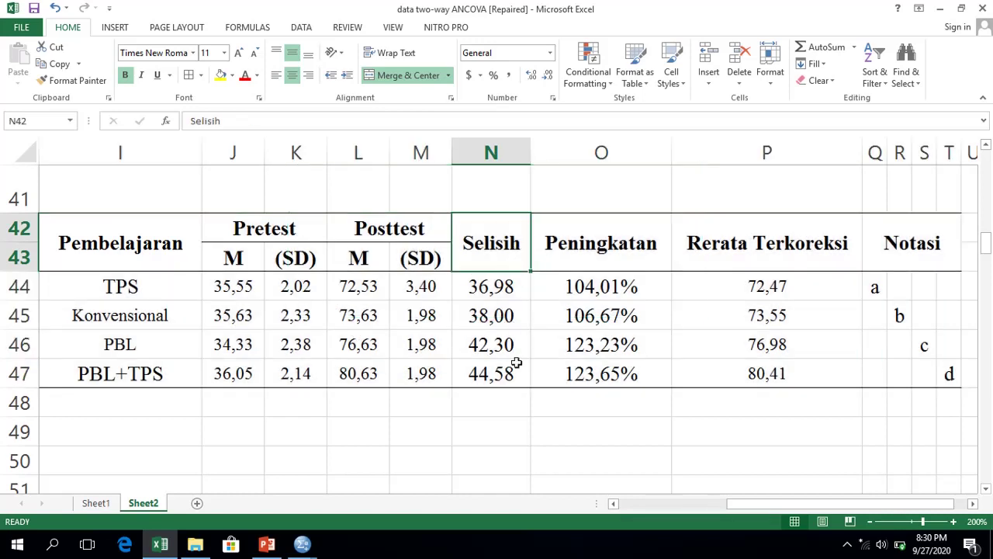
pyautogui.click(618, 241)
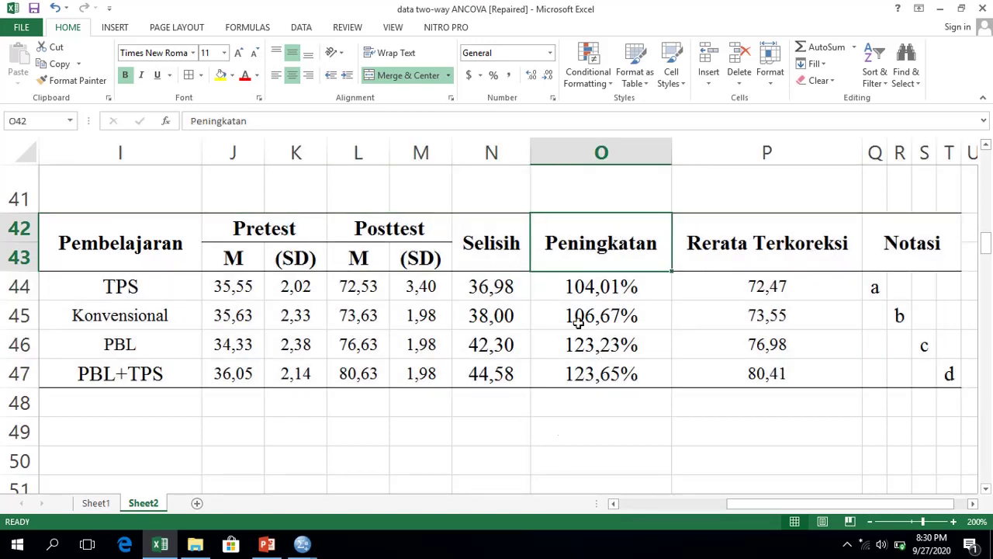
pyautogui.click(724, 252)
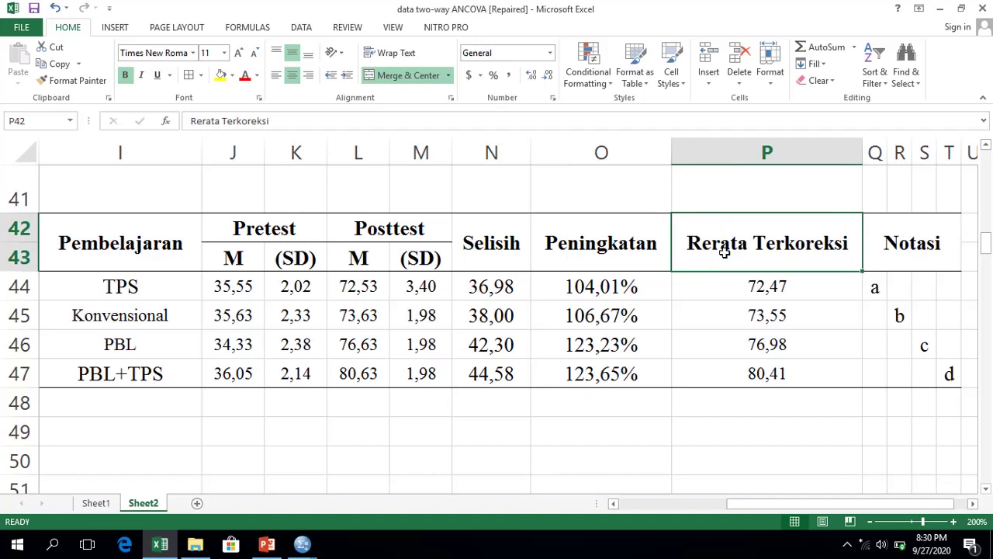
pyautogui.click(952, 225)
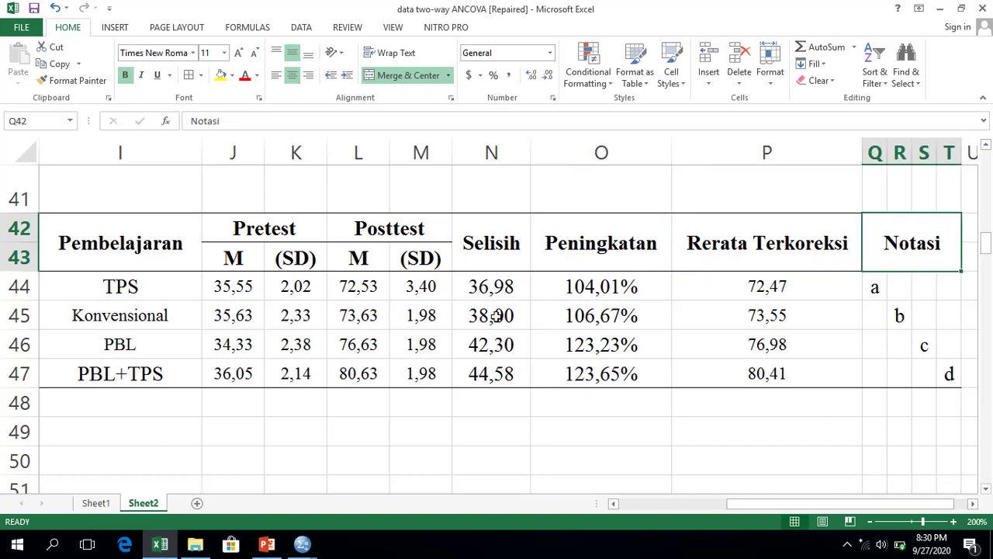
# - Find the Interaksi summary table starting at row 152 and look over its full width
pyautogui.scroll(-18, 363, 309)
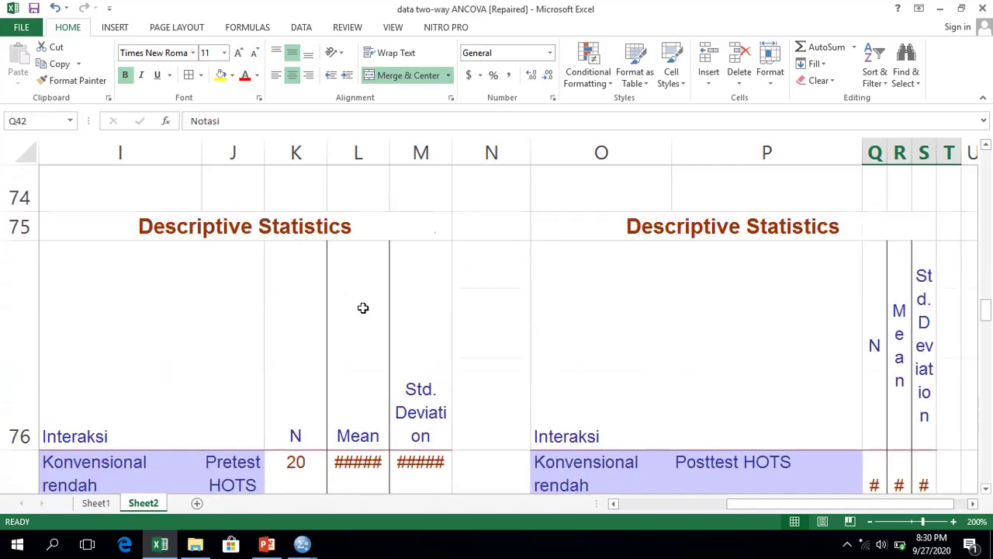
pyautogui.scroll(-20, 364, 308)
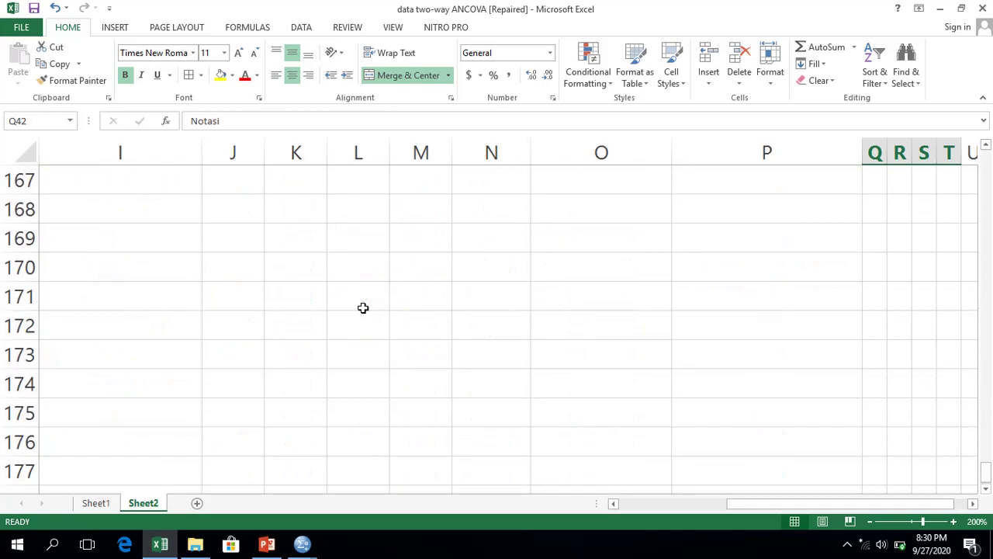
pyautogui.scroll(4, 363, 308)
pyautogui.scroll(2, 363, 308)
pyautogui.click(307, 322)
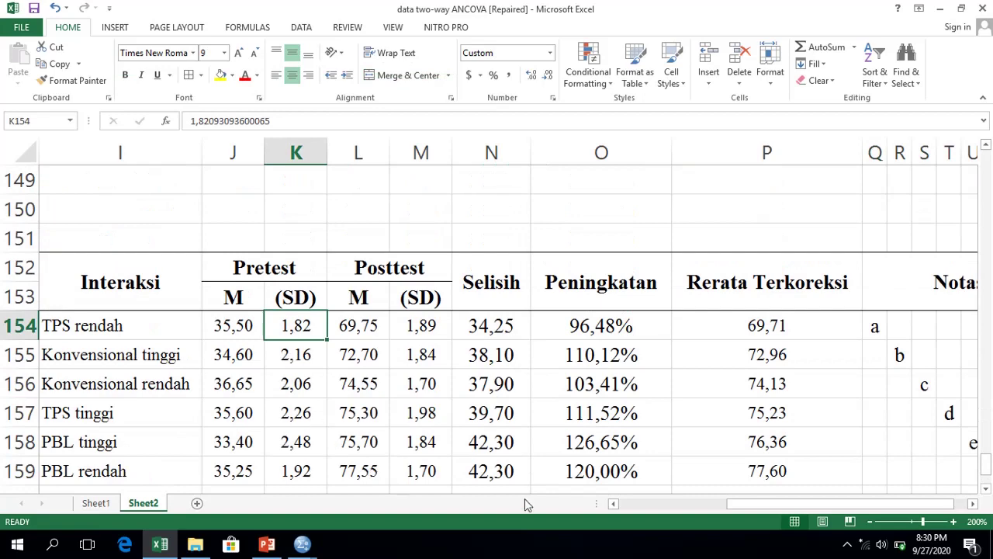
pyautogui.moveTo(696, 509); pyautogui.dragTo(854, 516)
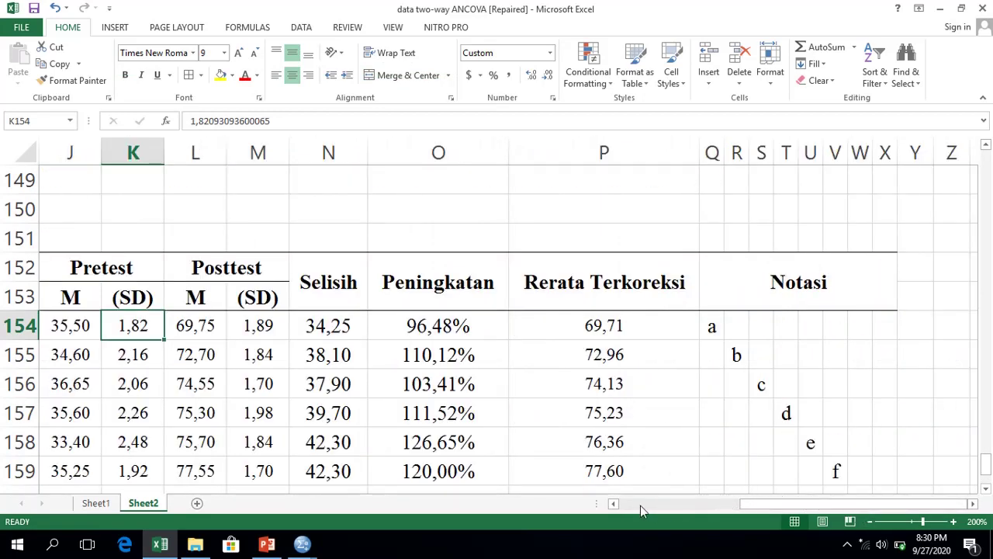
pyautogui.click(613, 505)
pyautogui.click(614, 505)
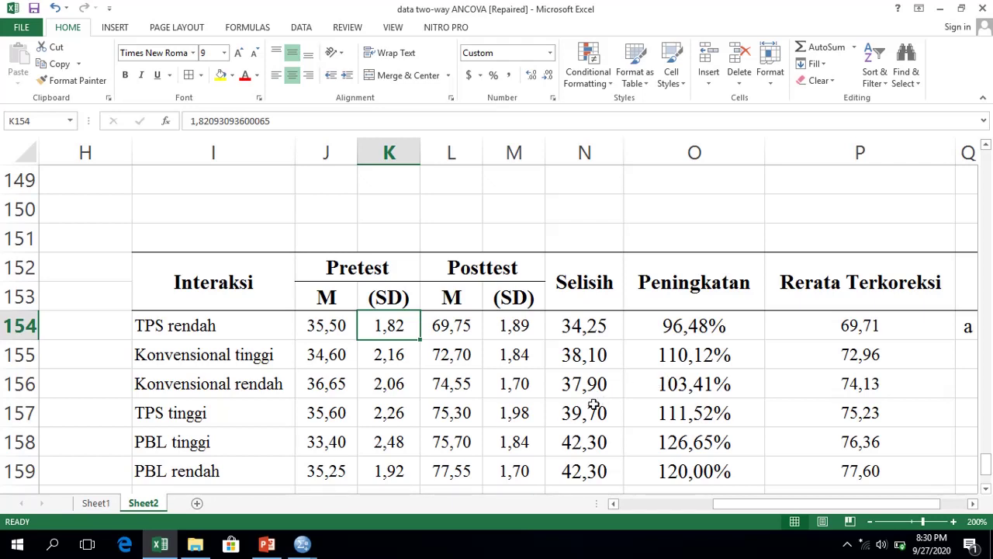
# - Examine the Interaksi groups and their Pretest, Posttest, Selisih, Peningkatan and Rerata Terkoreksi values in rows 154 to 161
pyautogui.click(226, 333)
pyautogui.moveTo(226, 333); pyautogui.dragTo(221, 414)
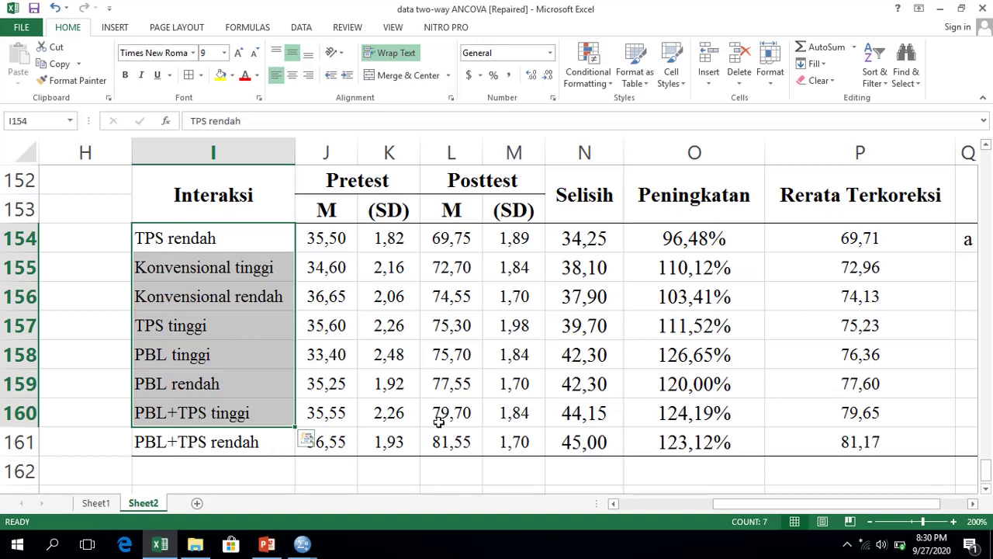
pyautogui.moveTo(344, 233); pyautogui.dragTo(411, 234)
pyautogui.moveTo(513, 239); pyautogui.dragTo(511, 440)
pyautogui.moveTo(583, 238); pyautogui.dragTo(588, 437)
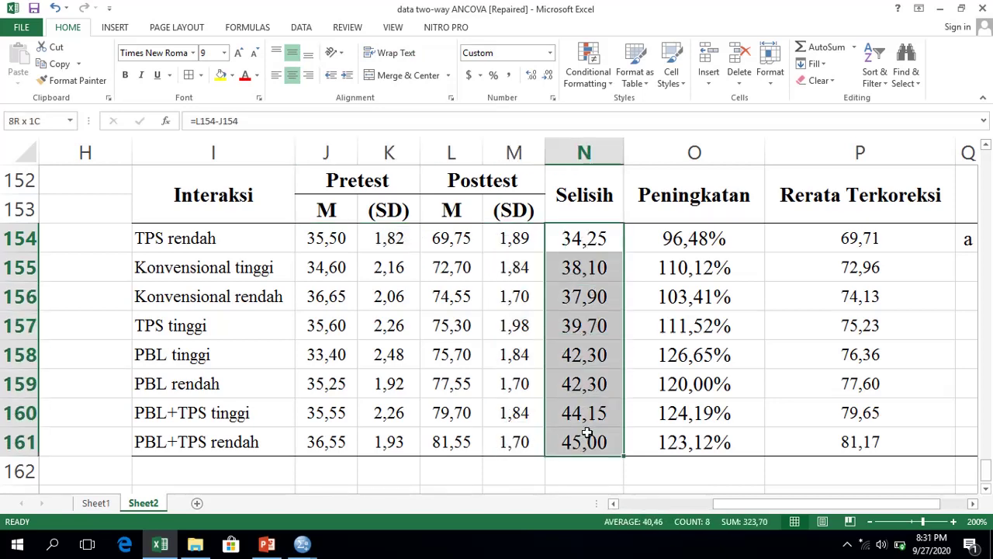
pyautogui.moveTo(732, 232); pyautogui.dragTo(745, 435)
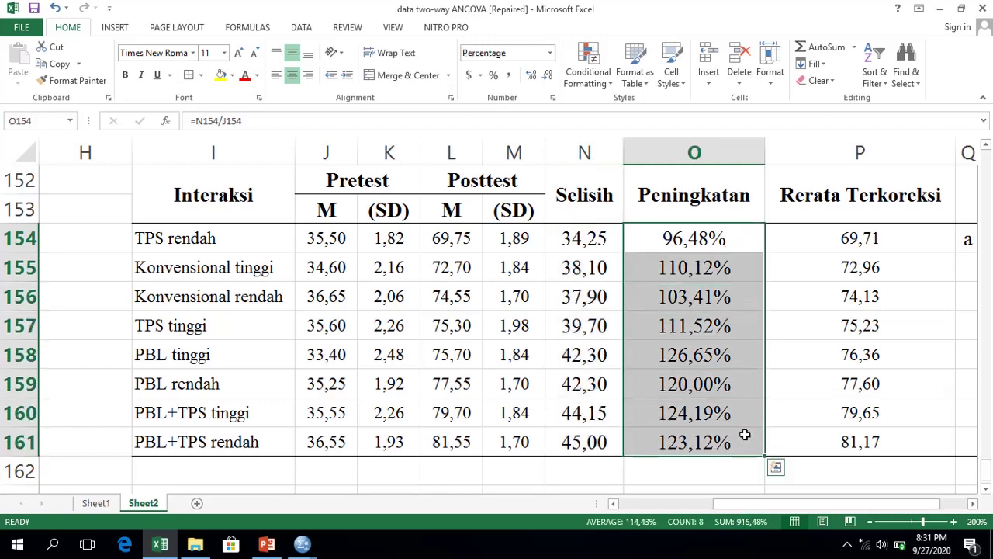
pyautogui.moveTo(832, 240); pyautogui.dragTo(849, 428)
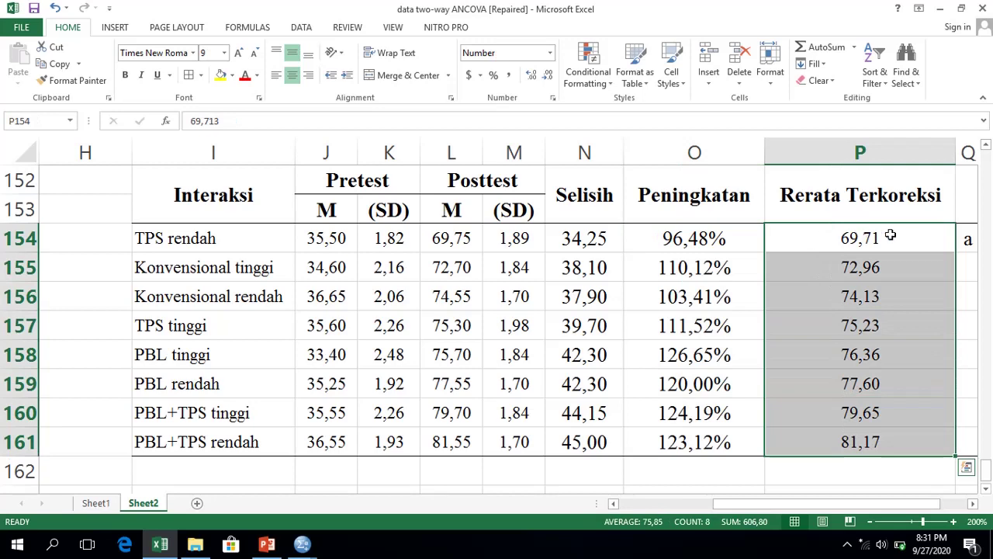
# - Compare the Interaksi groups' Rerata Terkoreksi values in P154:P161 with the Notasi letters in Q154:X161
pyautogui.moveTo(857, 241); pyautogui.dragTo(872, 439)
pyautogui.moveTo(173, 240); pyautogui.dragTo(195, 435)
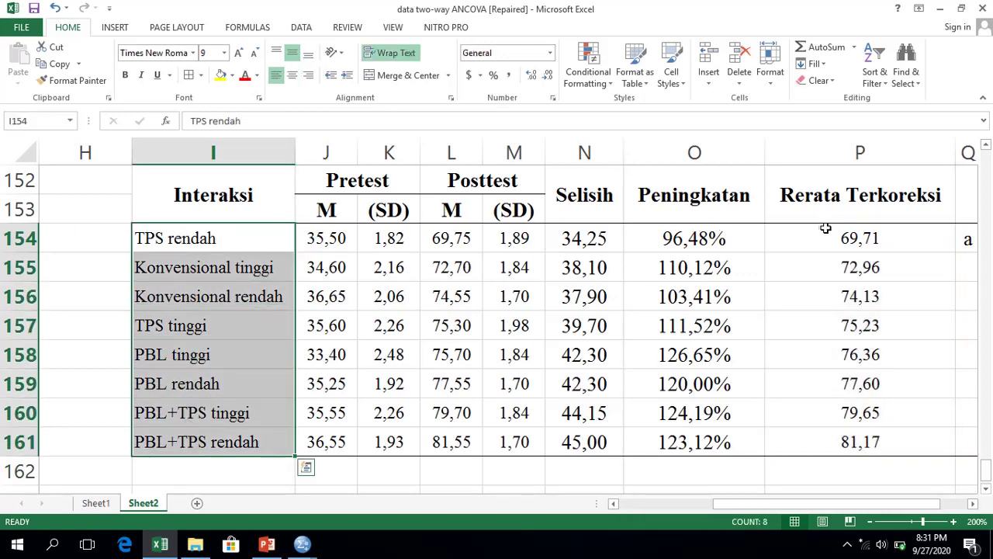
pyautogui.moveTo(822, 233); pyautogui.dragTo(841, 437)
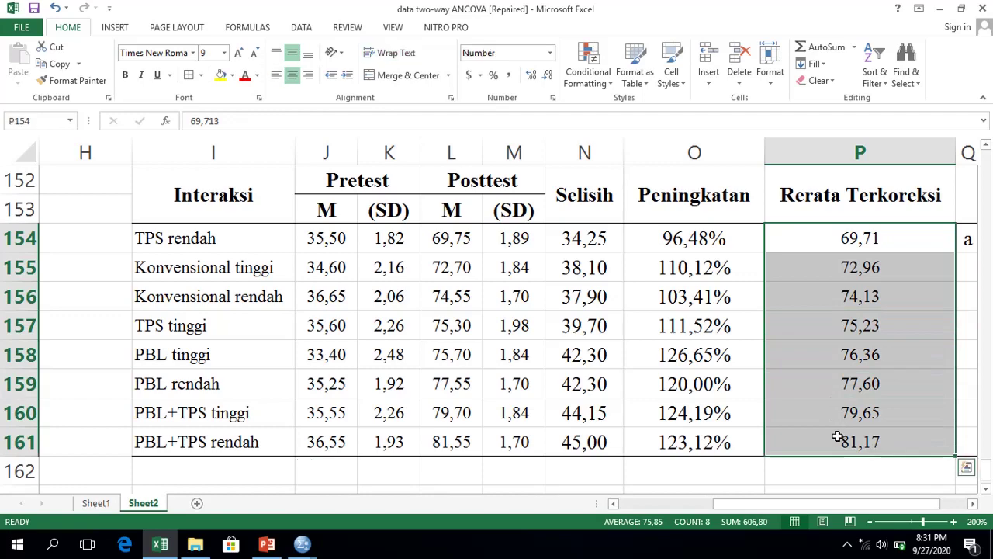
pyautogui.moveTo(795, 505); pyautogui.dragTo(828, 514)
pyautogui.moveTo(721, 239); pyautogui.dragTo(888, 444)
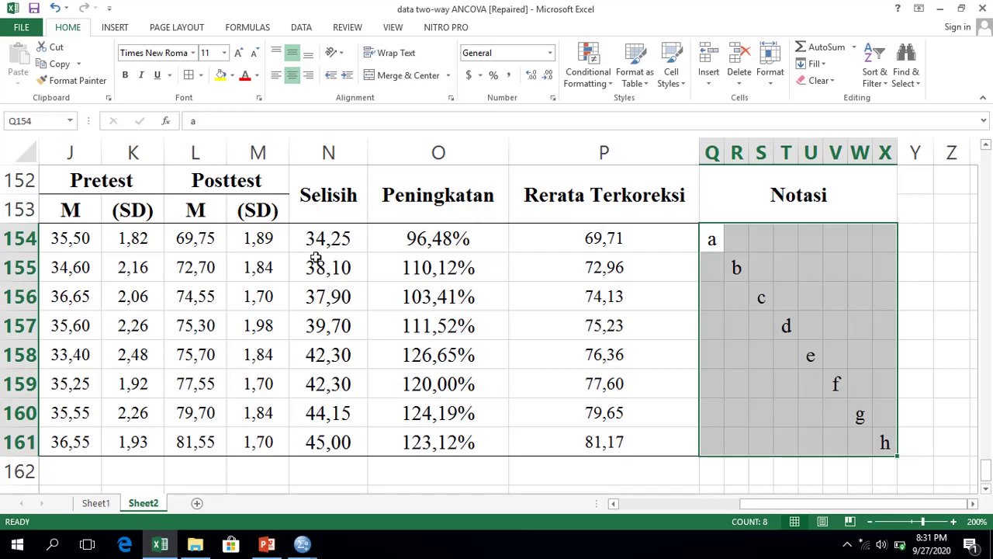
pyautogui.click(590, 200)
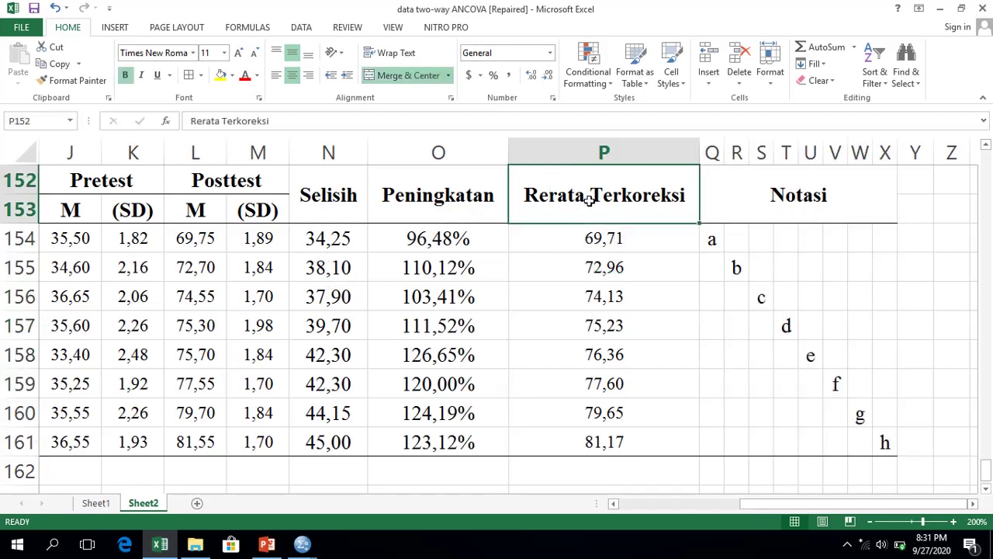
pyautogui.click(779, 188)
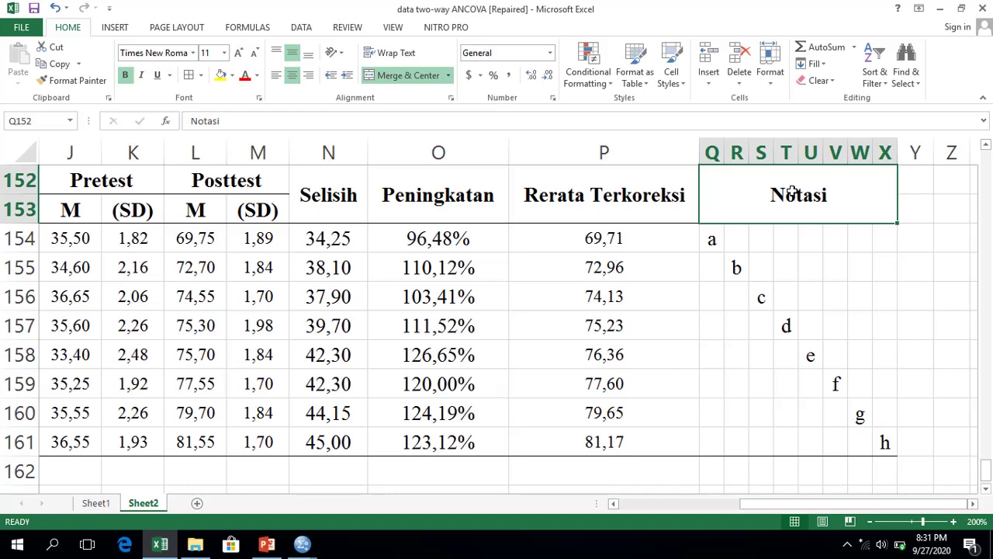
# - Switch to the SPSS Statistics Viewer output and maximize its window
pyautogui.click(314, 547)
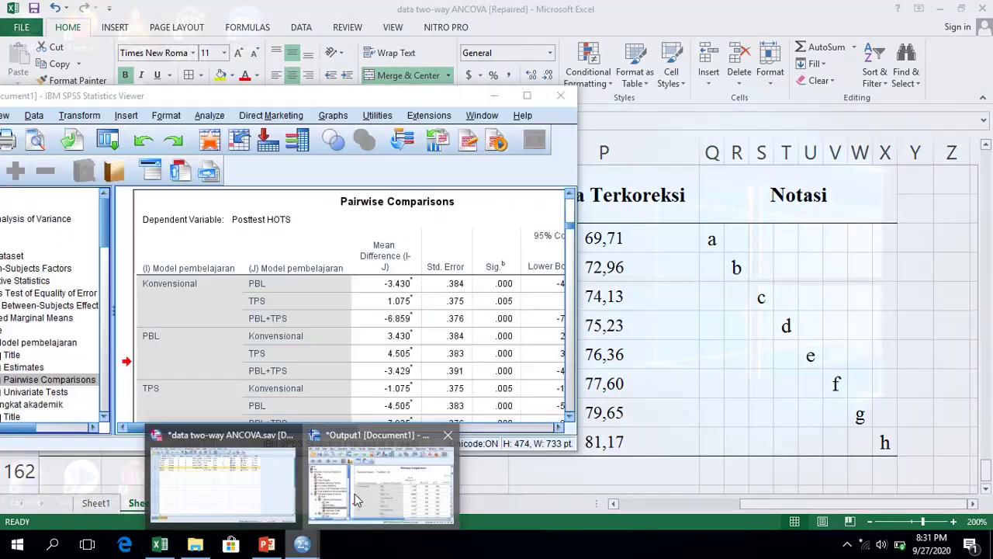
pyautogui.click(381, 485)
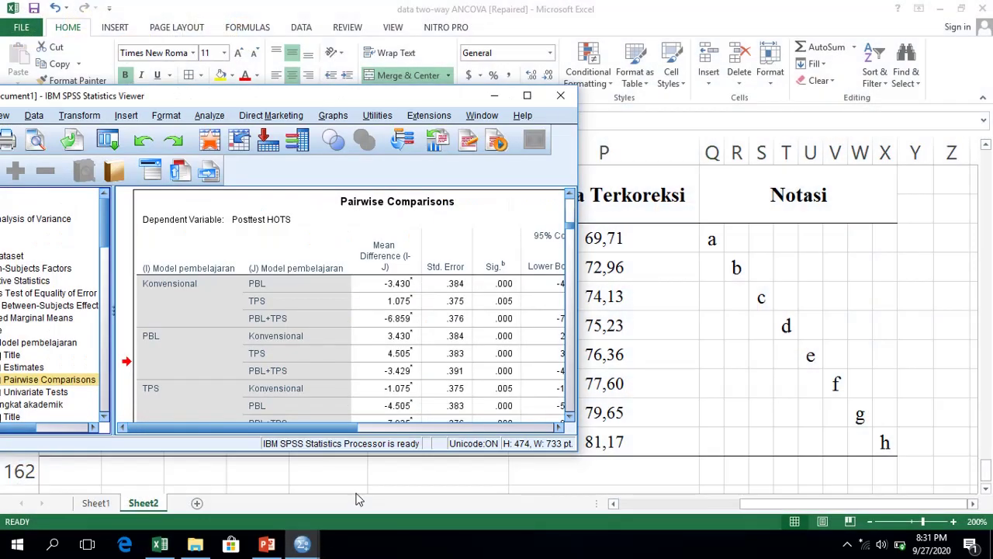
pyautogui.click(527, 96)
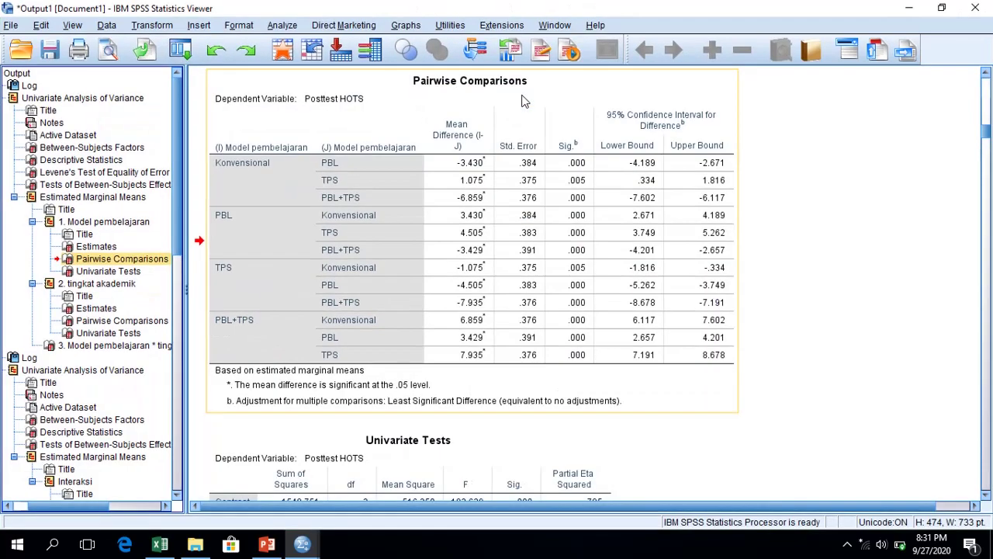
# - Examine the Tests of Between-Subjects Effects table and the tingkat akademik Estimates and Pairwise Comparisons in the output
pyautogui.scroll(5, 820, 224)
pyautogui.scroll(15, 820, 224)
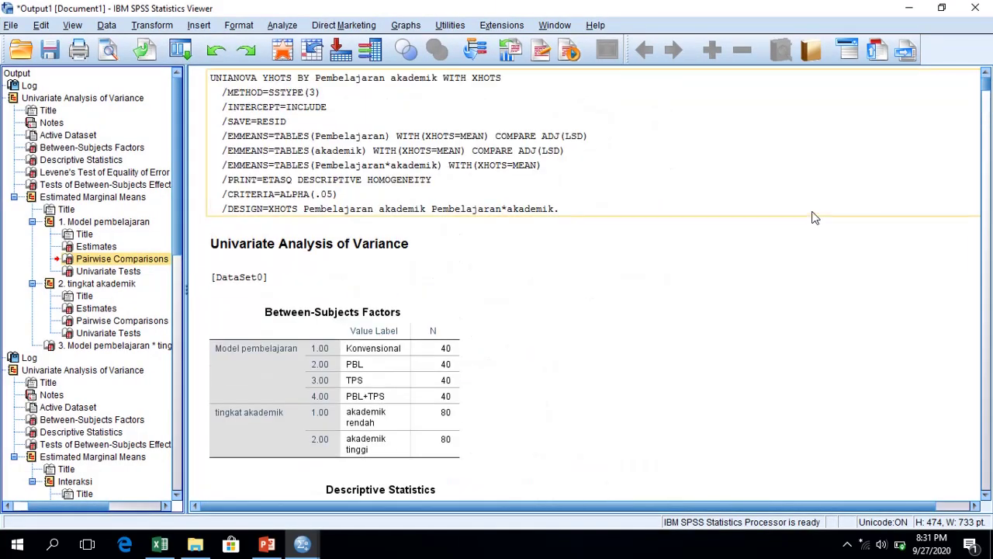
pyautogui.scroll(-1, 372, 237)
pyautogui.scroll(-12, 372, 237)
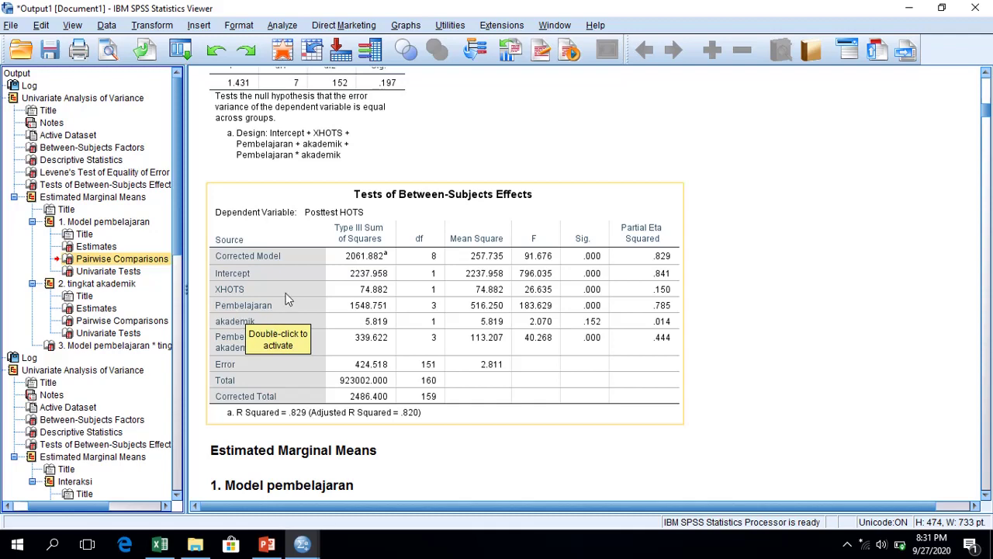
pyautogui.click(790, 285)
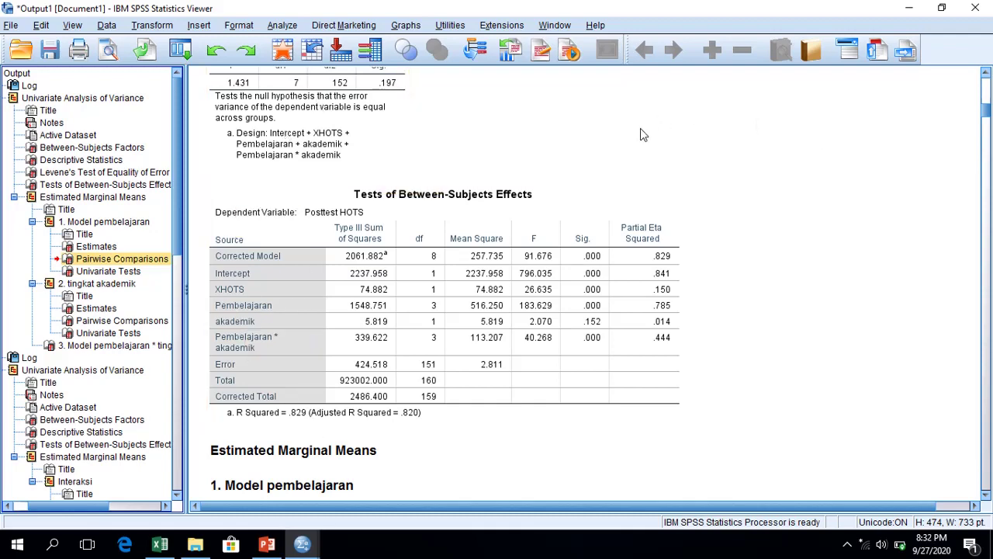
pyautogui.scroll(-10, 640, 130)
pyautogui.scroll(-12, 643, 153)
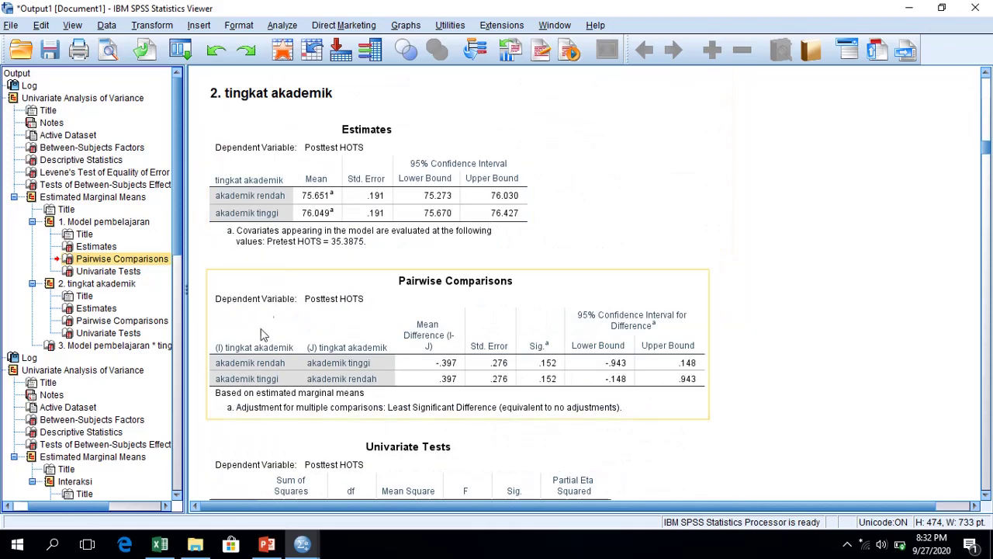
# - Examine the second analysis's Tests of Between-Subjects Effects and the Interaksi Estimates and Pairwise Comparisons tables for Posttest HOTS
pyautogui.click(105, 444)
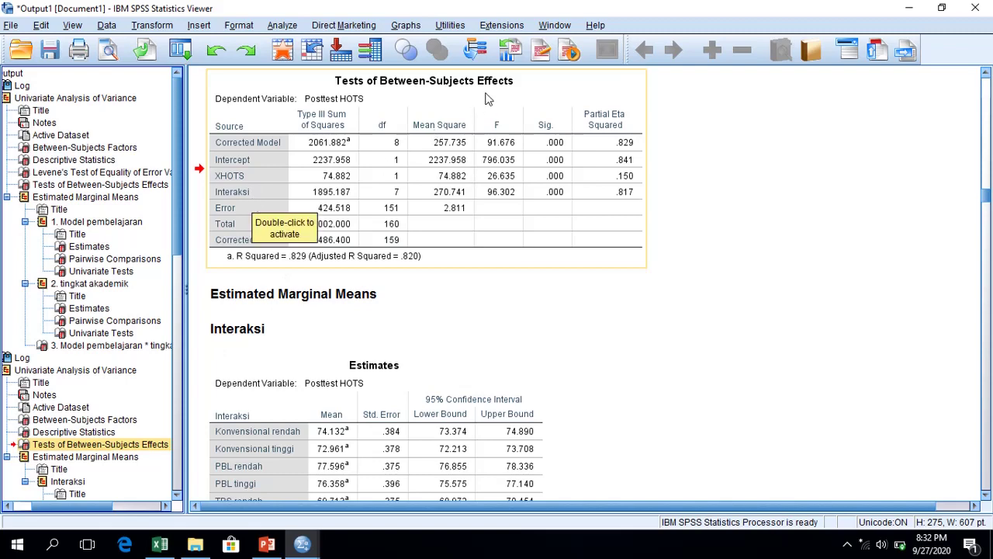
pyautogui.scroll(-3, 449, 359)
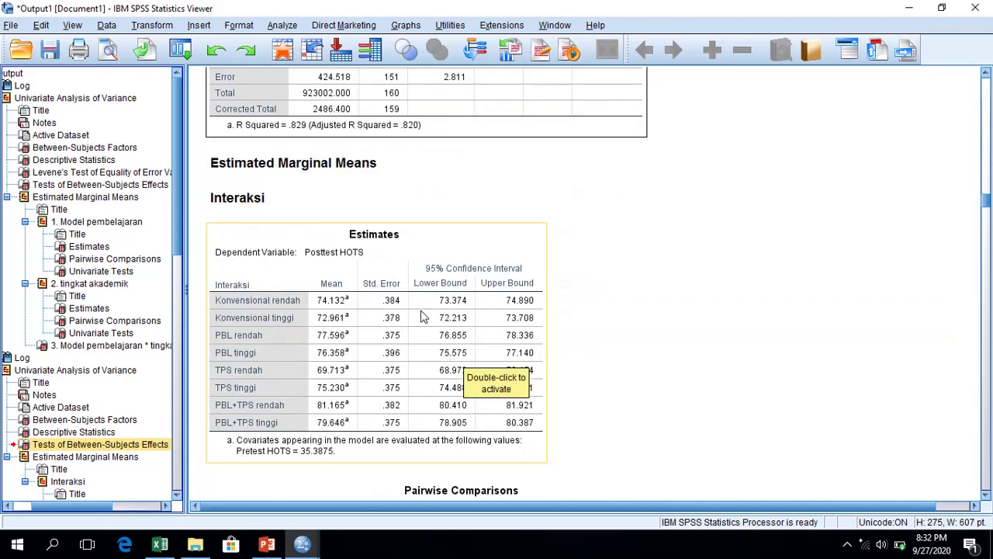
pyautogui.click(427, 318)
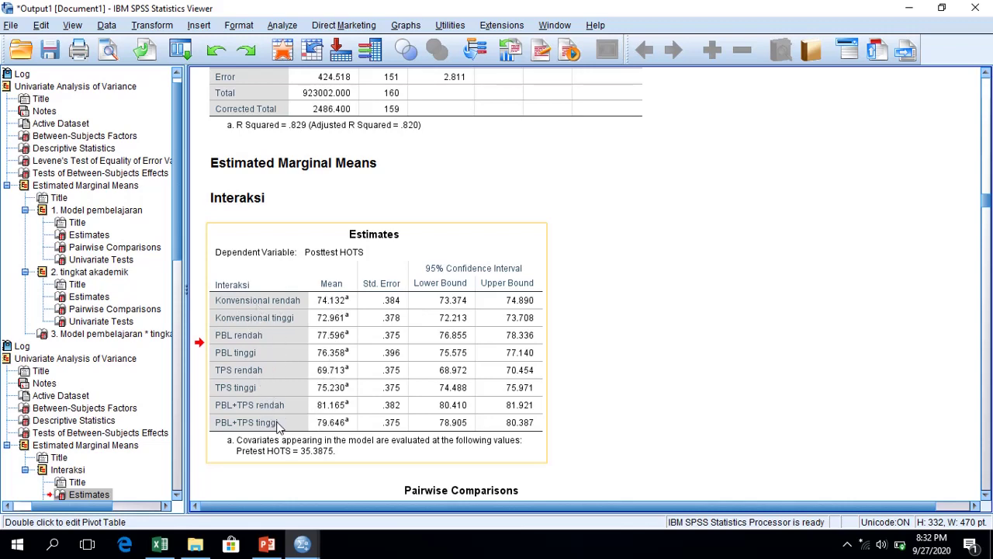
pyautogui.scroll(-5, 278, 425)
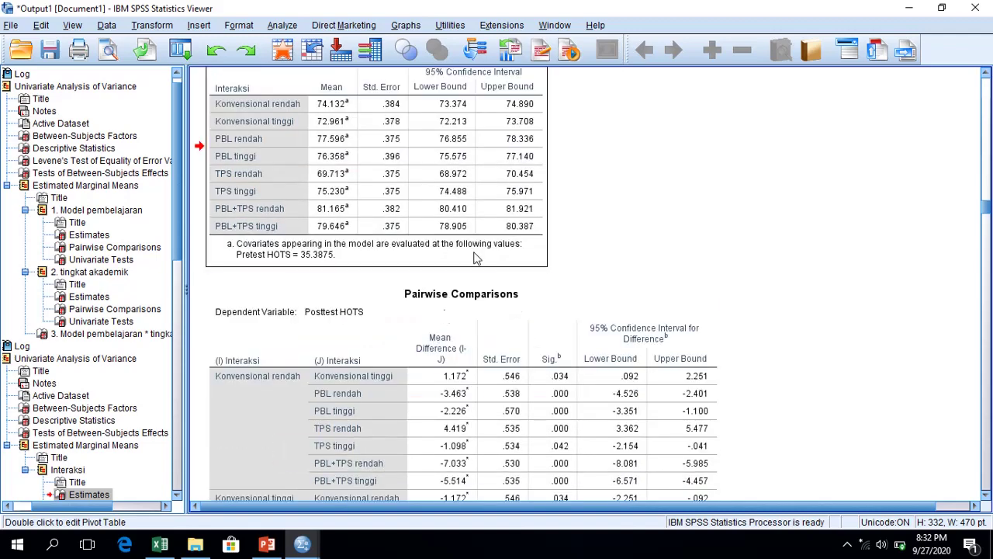
pyautogui.scroll(-5, 466, 345)
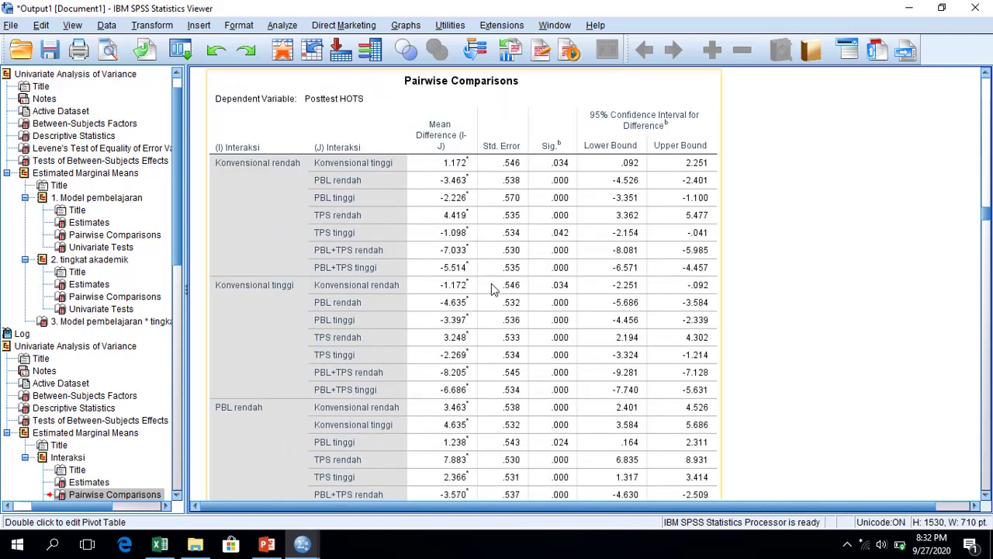
pyautogui.scroll(5, 497, 288)
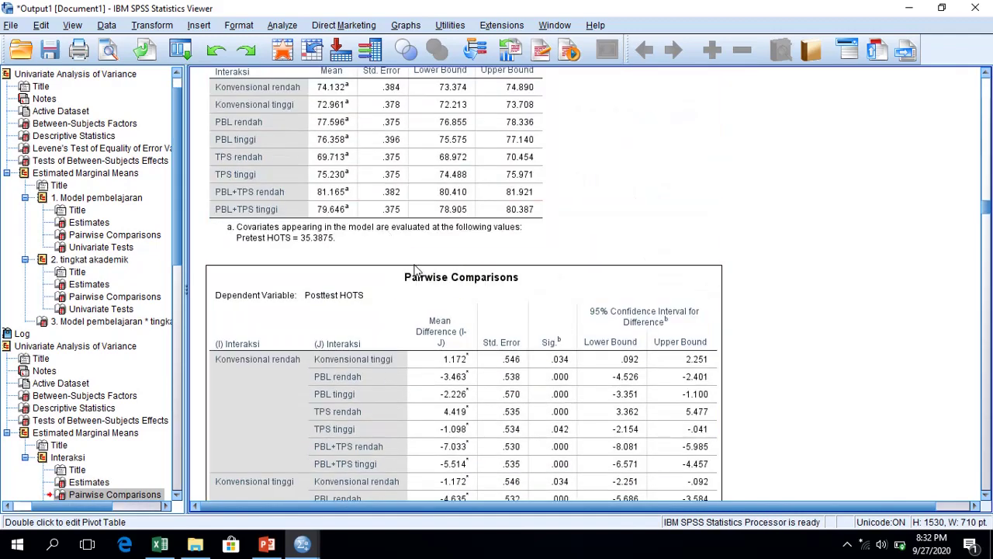